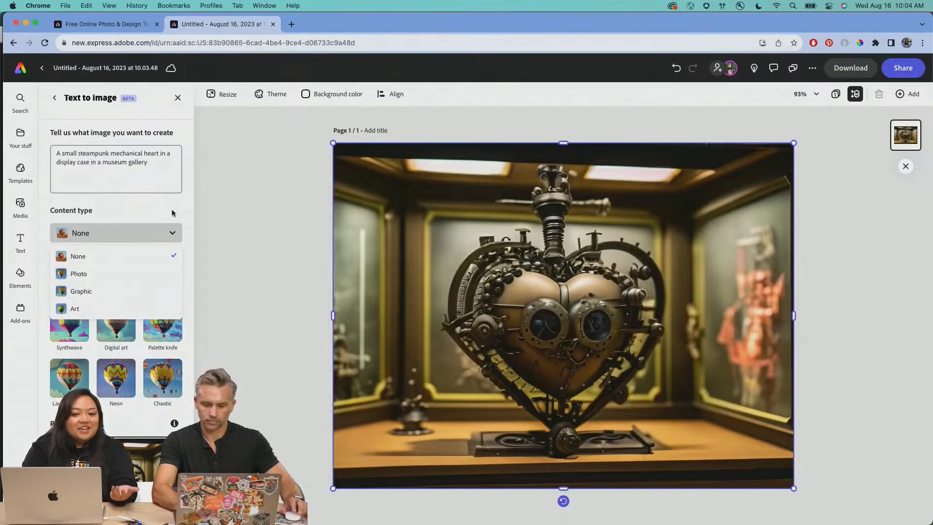
# Select the Synthwave, Digital art, Palette knife, Chaotic, Neon and Layered paper styles for the steampunk heart image
pyautogui.scroll(-2, 129, 318)
pyautogui.scroll(-5, 74, 280)
pyautogui.scroll(4, 69, 275)
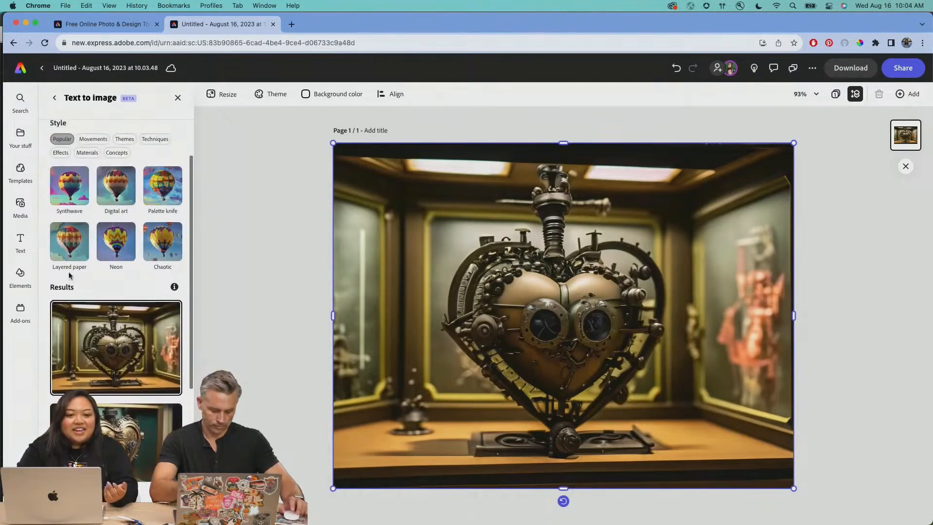
pyautogui.click(69, 186)
pyautogui.click(115, 197)
pyautogui.click(162, 188)
pyautogui.click(163, 242)
pyautogui.click(115, 243)
pyautogui.click(66, 249)
# Generate new versions of the steampunk heart in the museum display case with the selected styles
pyautogui.scroll(-5, 66, 250)
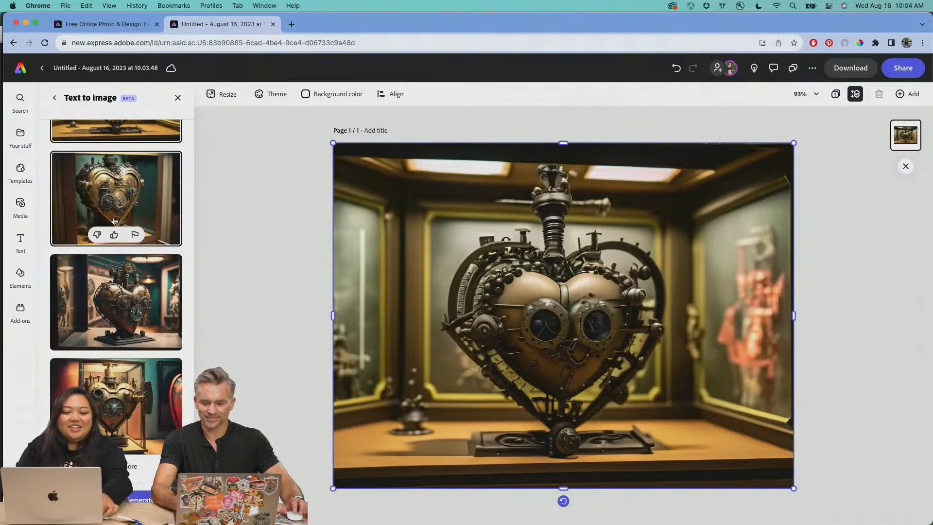
pyautogui.scroll(2, 114, 221)
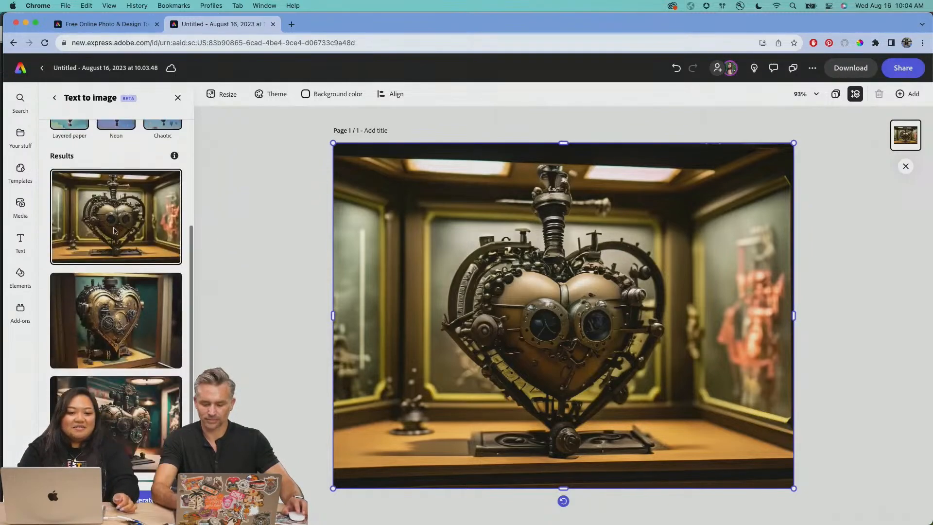
pyautogui.scroll(-3, 114, 231)
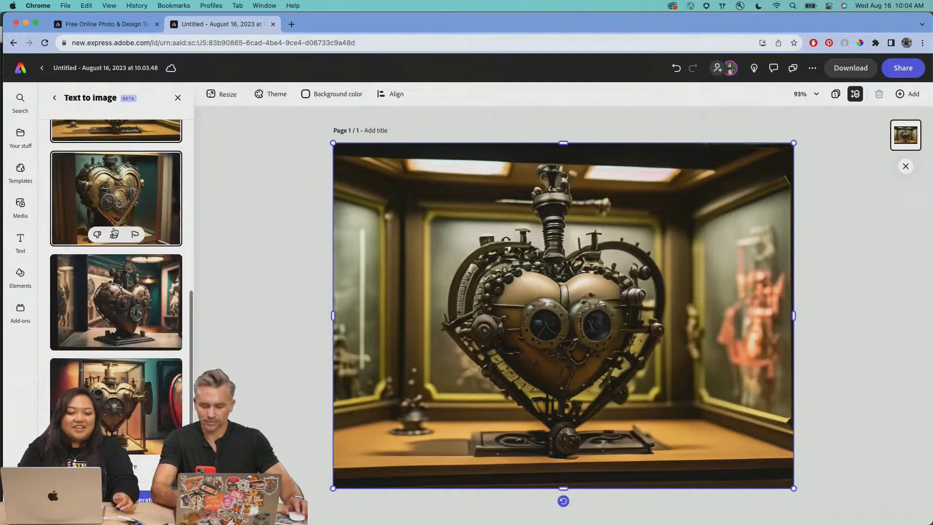
pyautogui.click(149, 499)
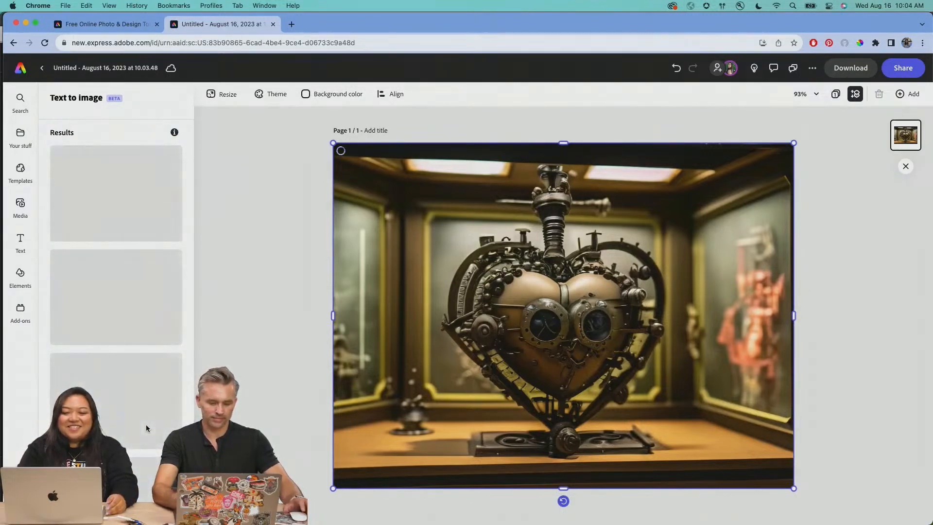
pyautogui.scroll(10, 146, 424)
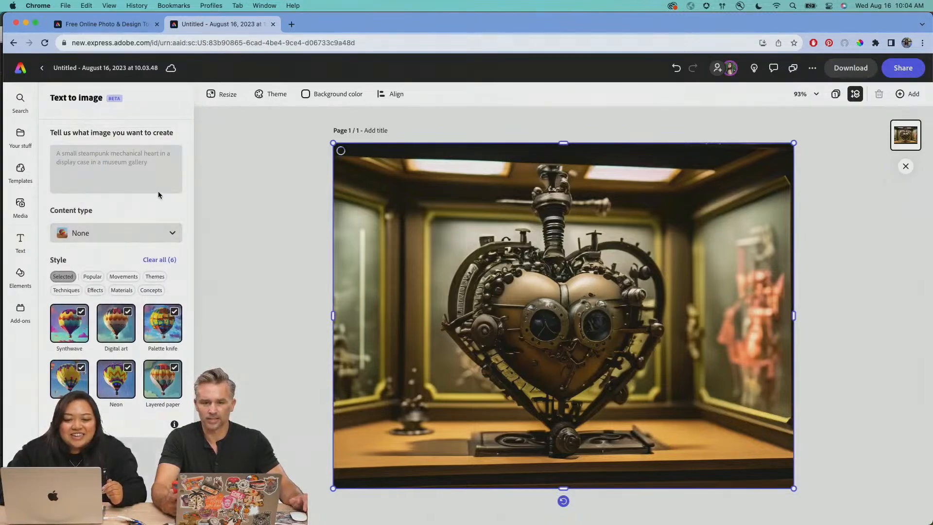
pyautogui.scroll(-8, 71, 161)
pyautogui.scroll(8, 72, 161)
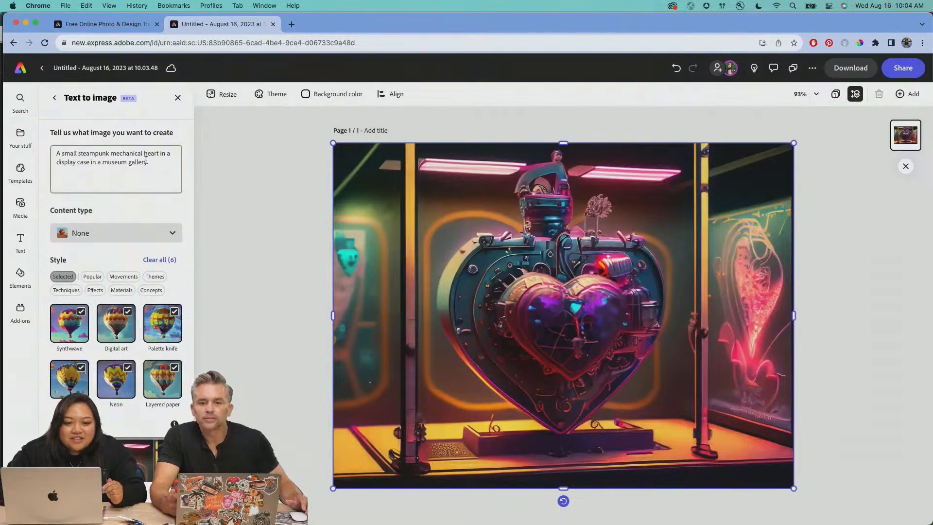
# Preview the first three newly generated heart variations on the page, ending with the third result
pyautogui.scroll(-3, 153, 182)
pyautogui.scroll(-8, 154, 184)
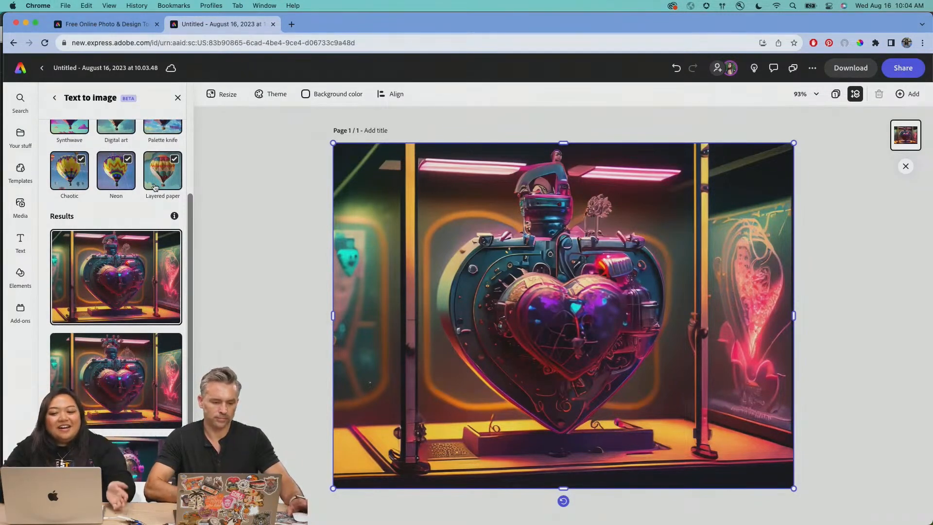
pyautogui.scroll(-2, 132, 354)
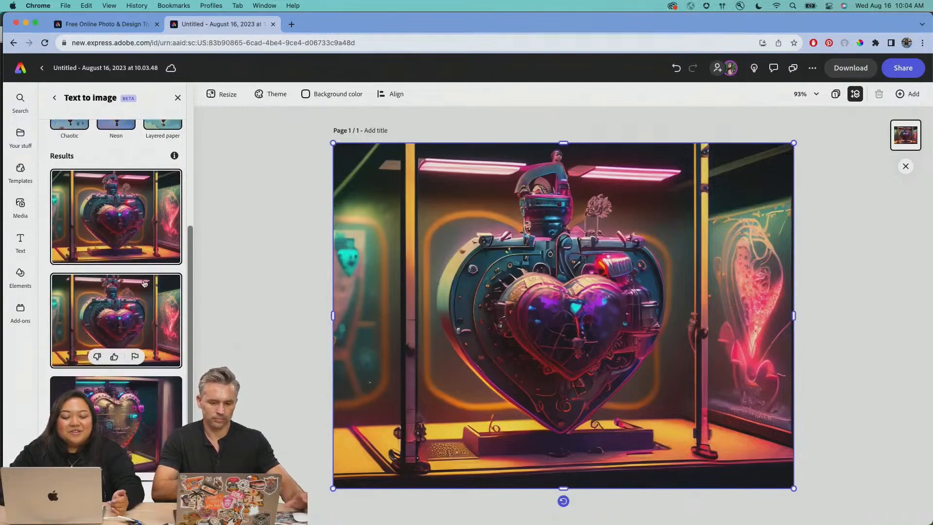
pyautogui.scroll(-1, 144, 283)
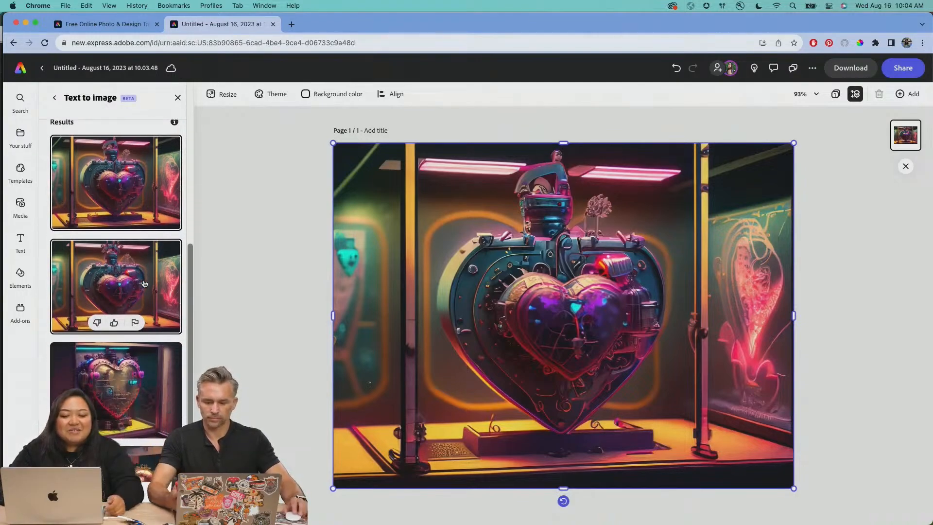
pyautogui.click(141, 380)
pyautogui.click(146, 278)
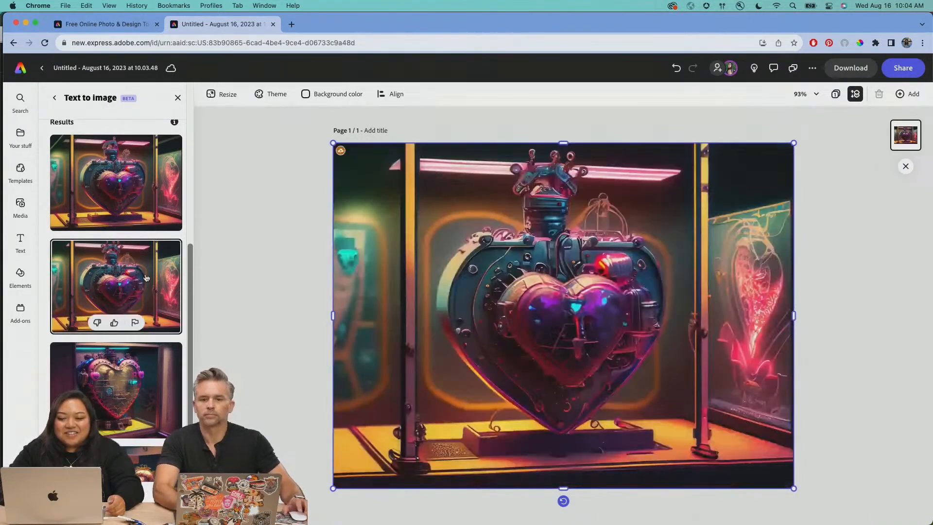
pyautogui.click(145, 184)
pyautogui.scroll(-1, 145, 183)
pyautogui.scroll(-2, 144, 184)
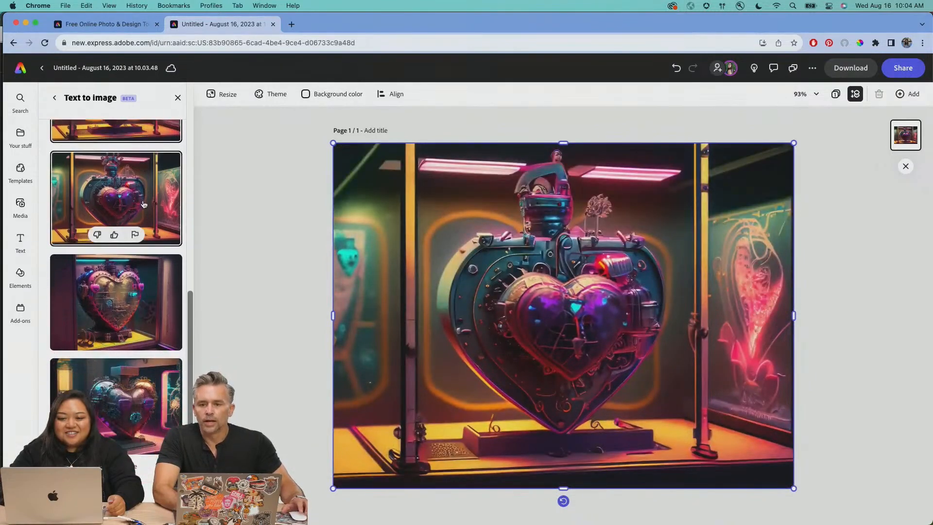
pyautogui.click(146, 288)
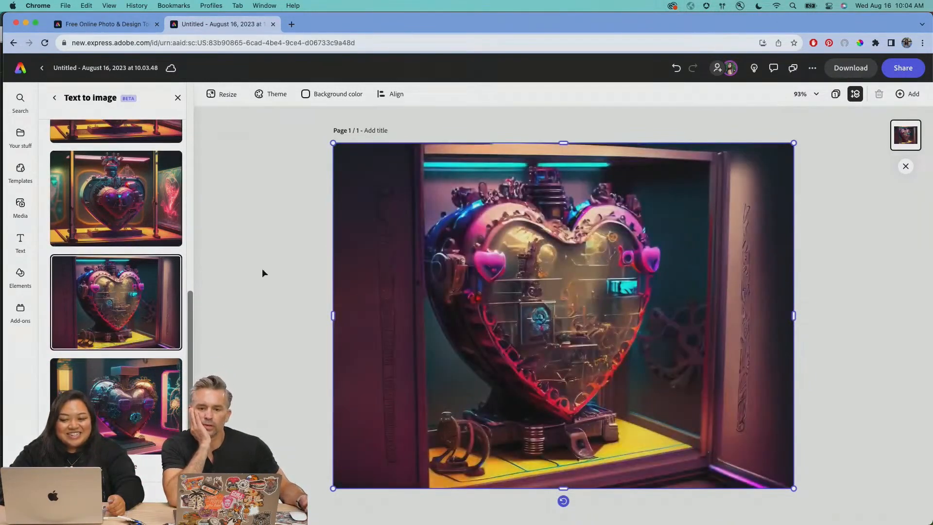
# Inspect the third heart's fine details up close and replace it on the page with the fourth result
pyautogui.scroll(5, 436, 292)
pyautogui.scroll(8, 436, 292)
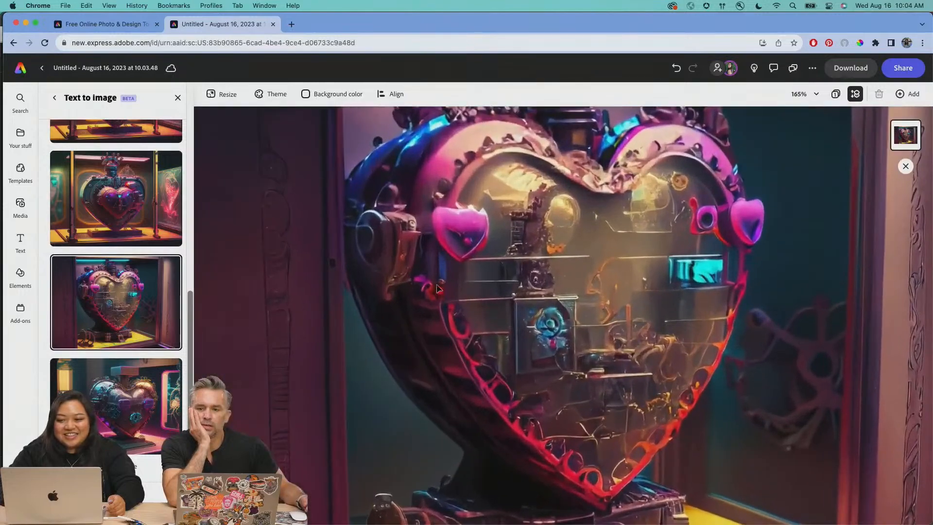
pyautogui.scroll(-5, 436, 288)
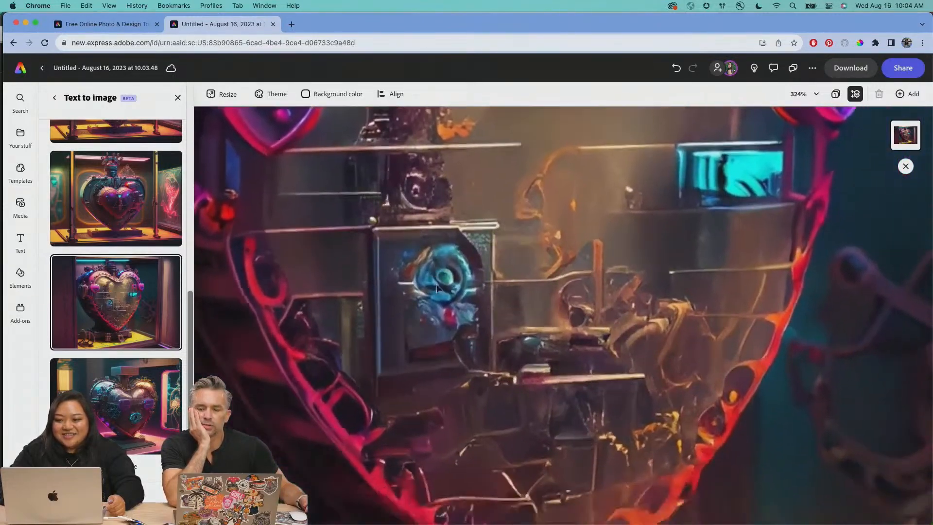
pyautogui.scroll(-4, 437, 288)
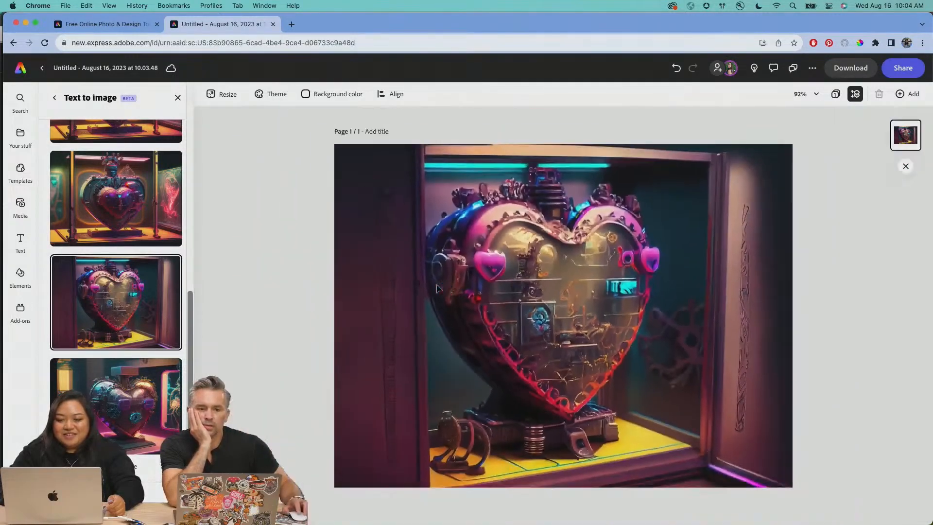
pyautogui.click(136, 400)
pyautogui.scroll(3, 137, 379)
pyautogui.scroll(-3, 136, 389)
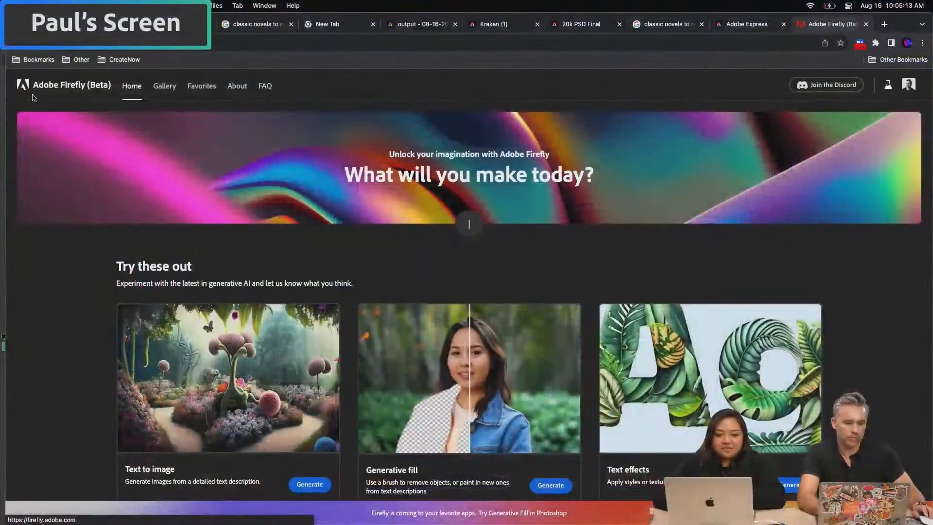
pyautogui.write('painting o')
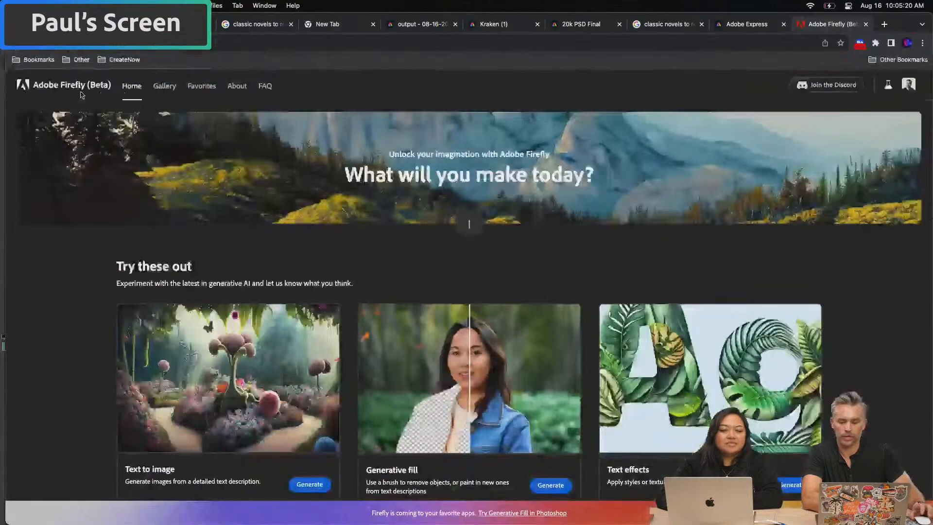
pyautogui.write('layered paper g')
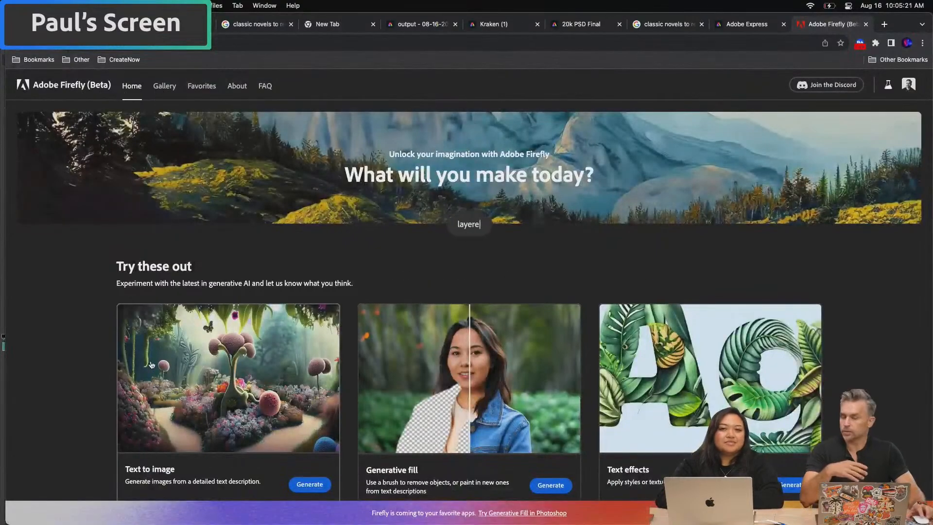
# Open Firefly's Text to image generator and try the sample prompt of the squirrel in post apocalyptic city ruins
pyautogui.click(151, 365)
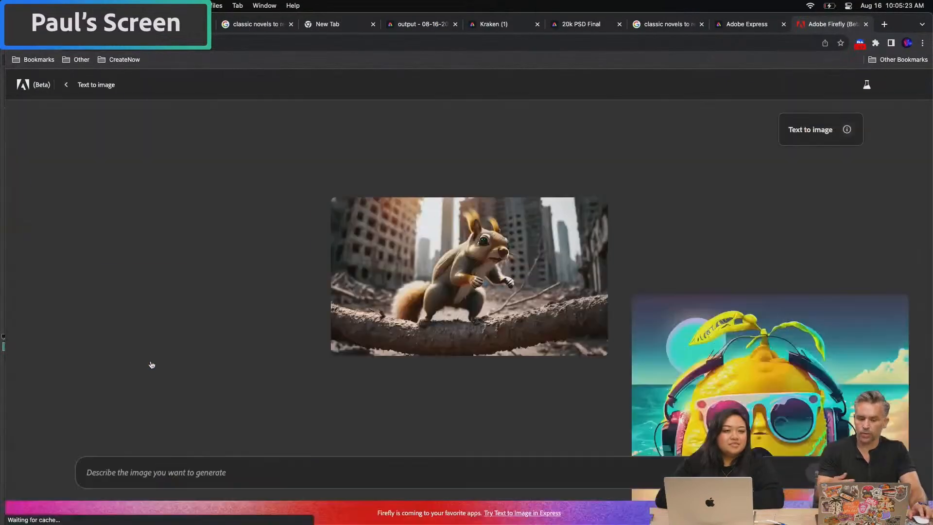
pyautogui.click(467, 304)
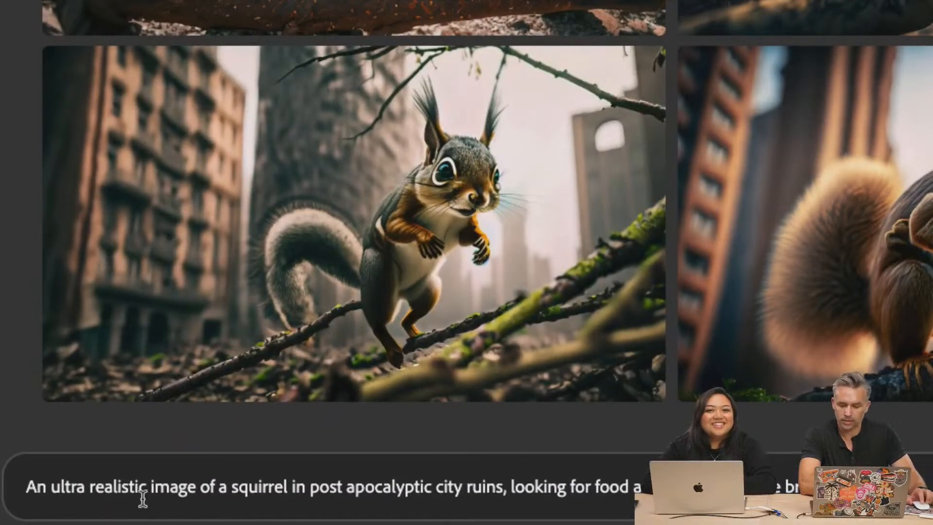
# Replace "squirrel" with "puppy" in the prompt and generate the images
pyautogui.doubleClick(249, 487)
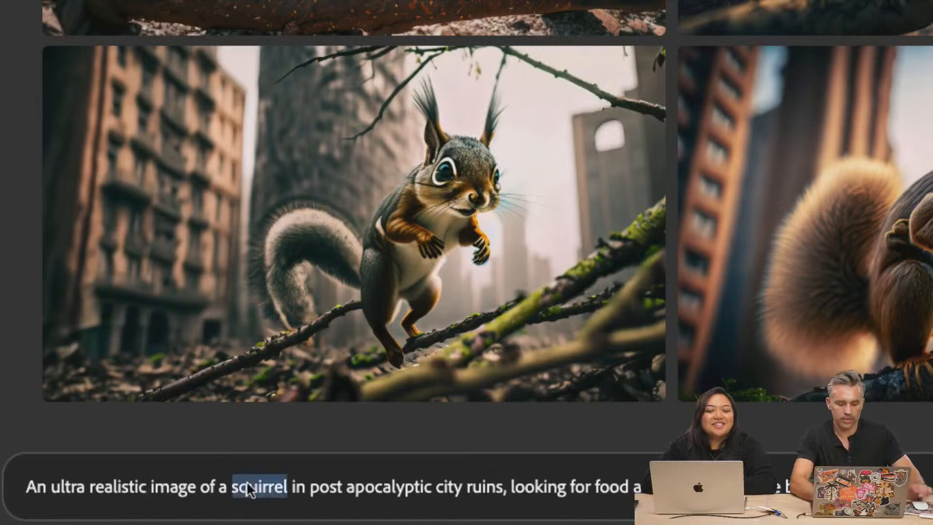
pyautogui.write('puppy')
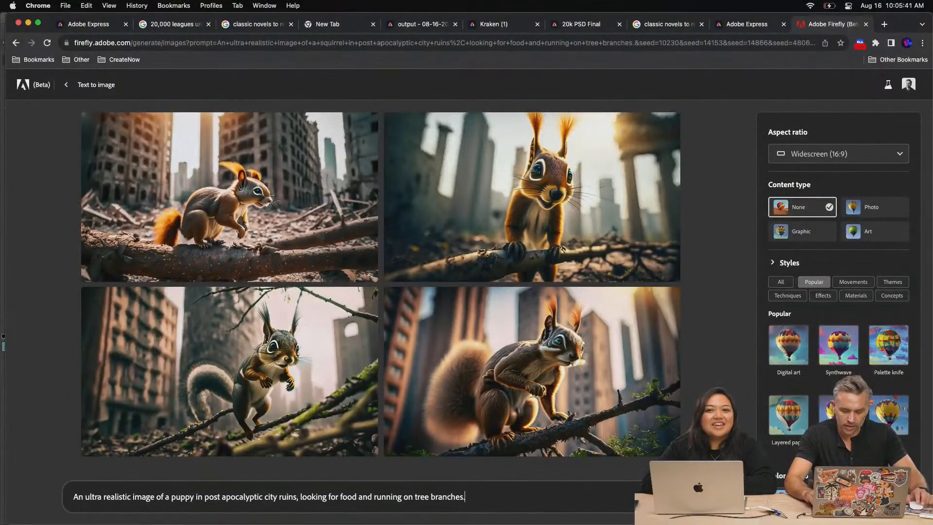
pyautogui.press('Return')
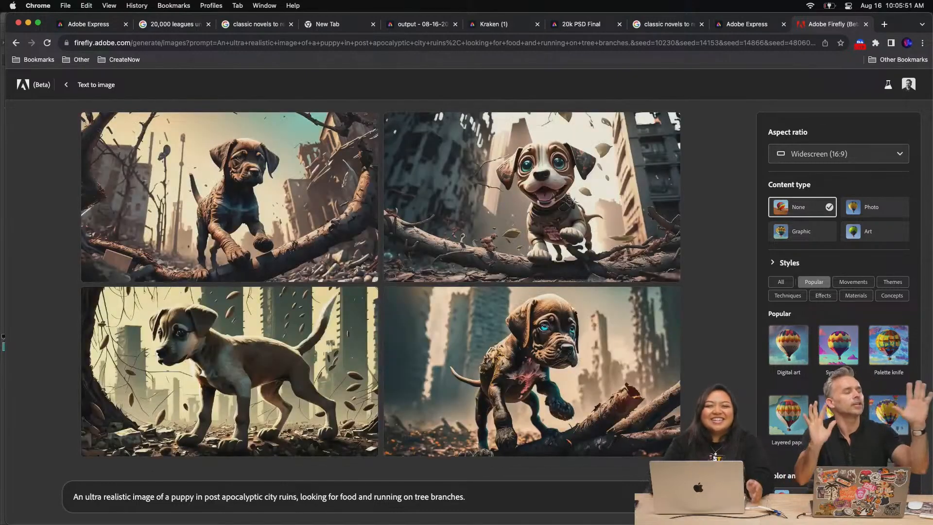
# View the generated puppy images enlarged one after another, return to the smiling puppy, and close the enlarged view
pyautogui.click(462, 209)
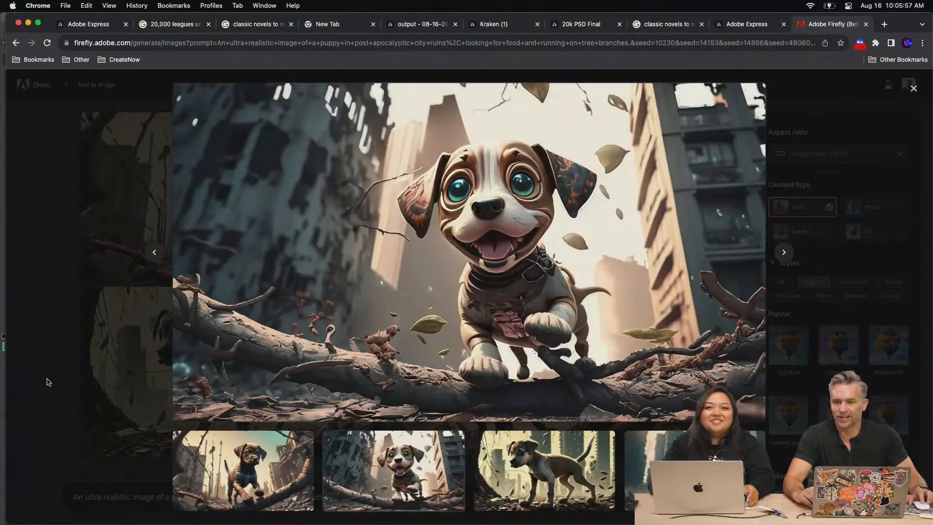
pyautogui.press('Right')
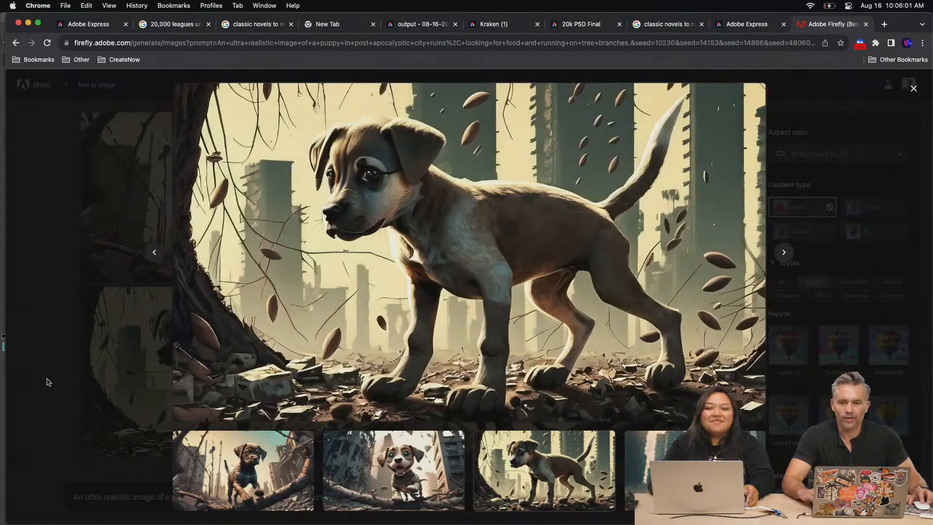
pyautogui.press('Right')
pyautogui.press('Right')
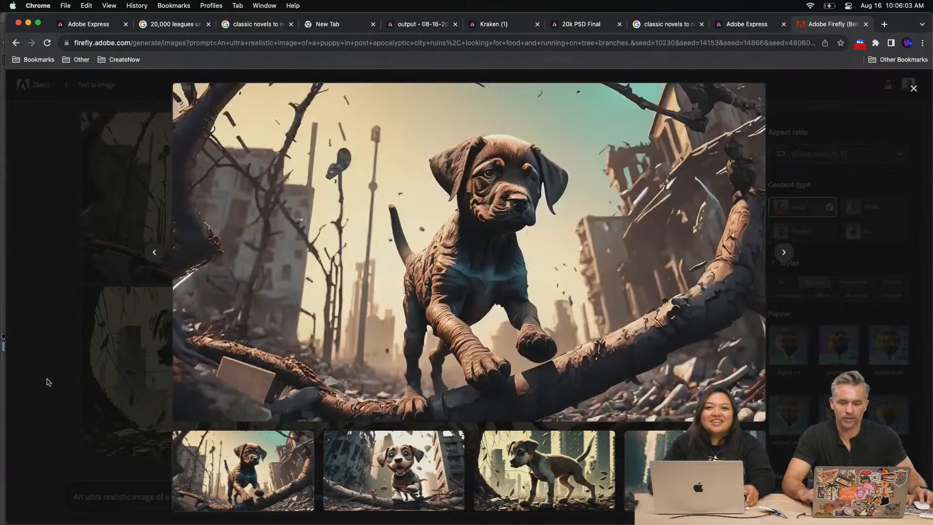
pyautogui.press('Right')
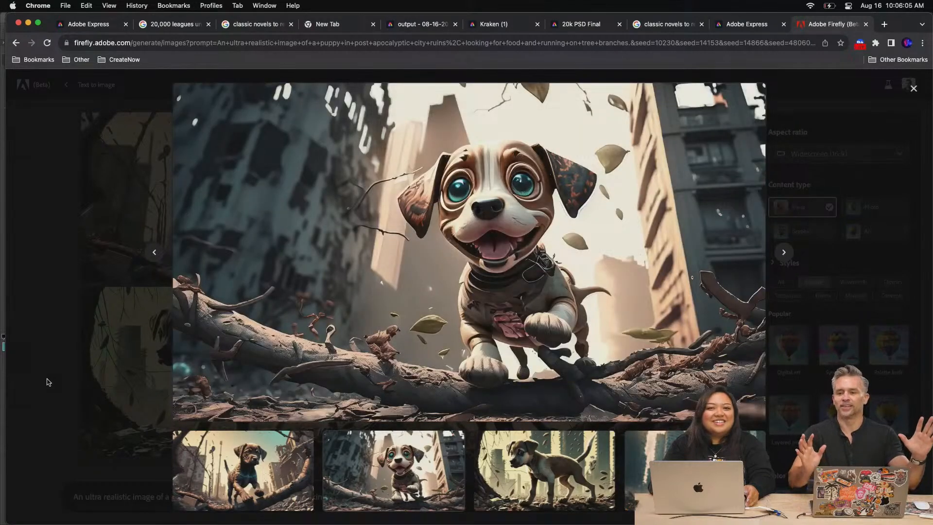
pyautogui.moveTo(536, 112)
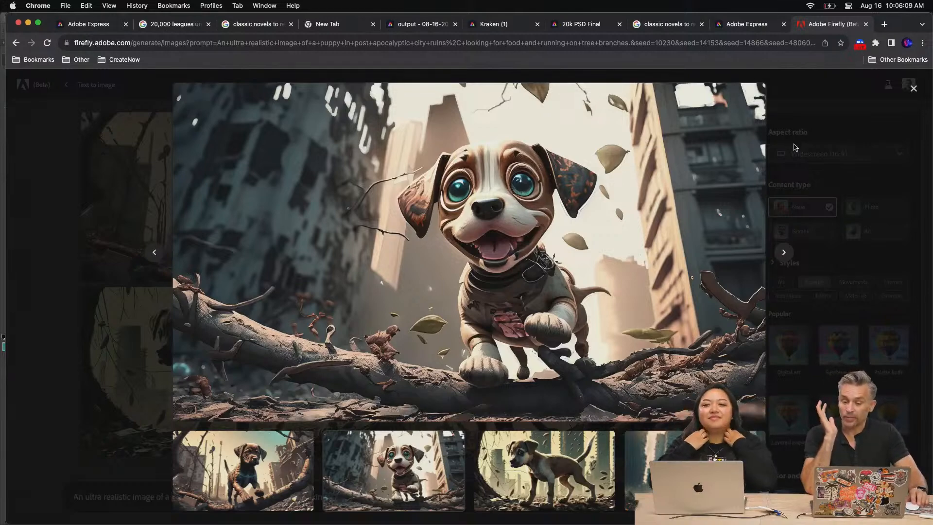
pyautogui.press('Escape')
# Generate images similar to the smiling blue-eyed puppy using Show similar
pyautogui.moveTo(613, 122)
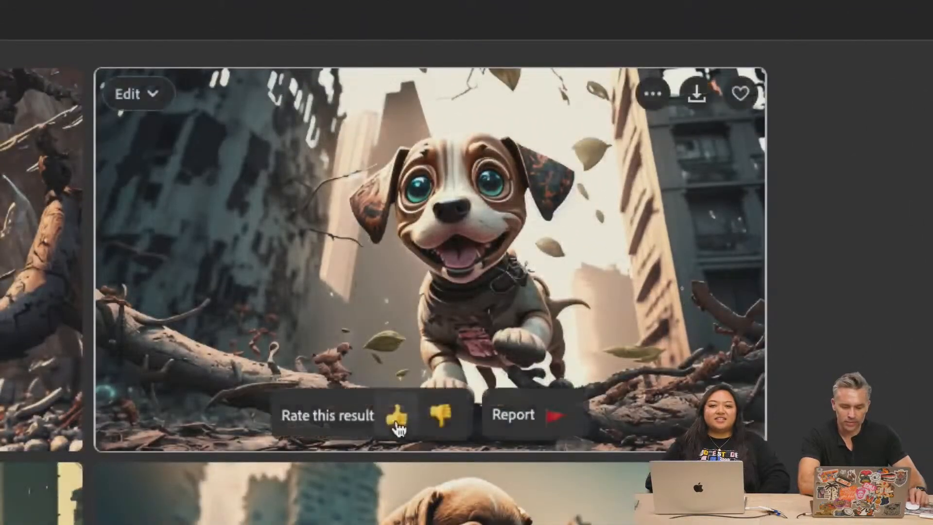
pyautogui.click(152, 97)
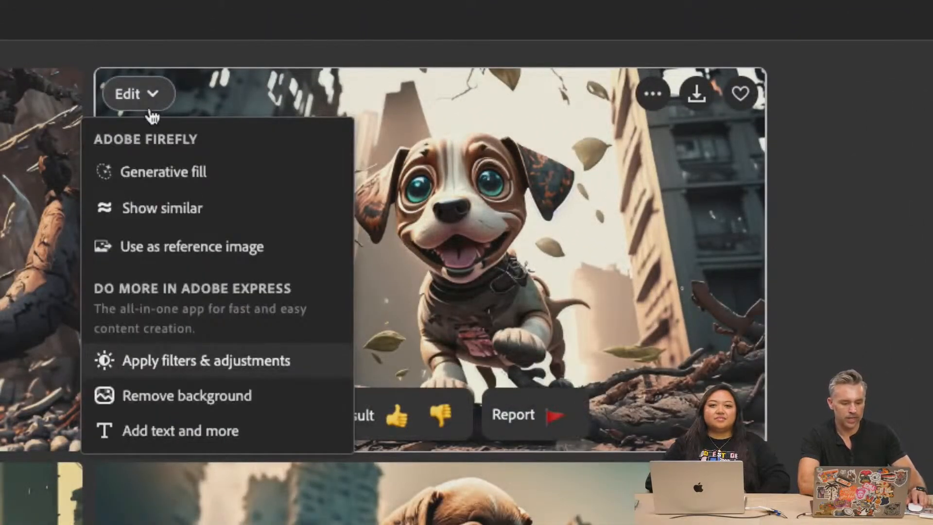
pyautogui.click(152, 218)
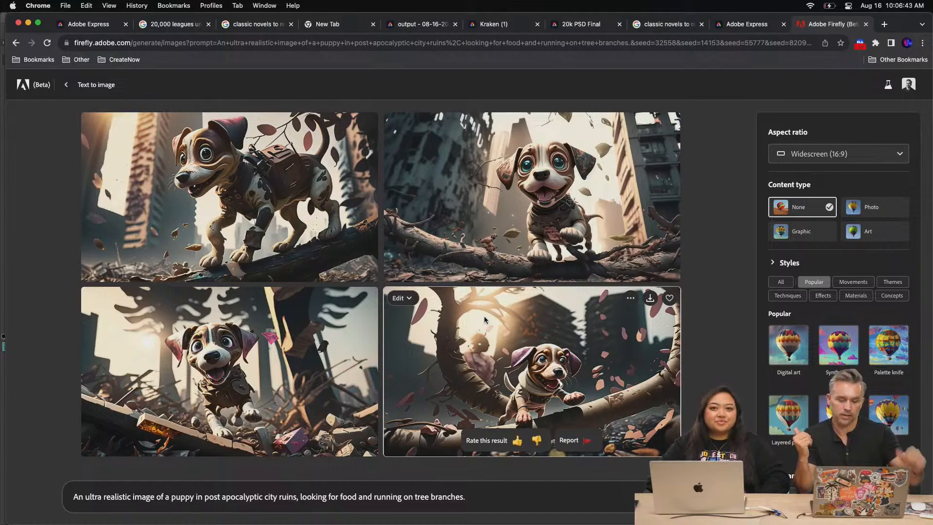
# Switch to the 20k PSD Final project in Adobe Express, looking through the other open pages on the way
pyautogui.click(90, 24)
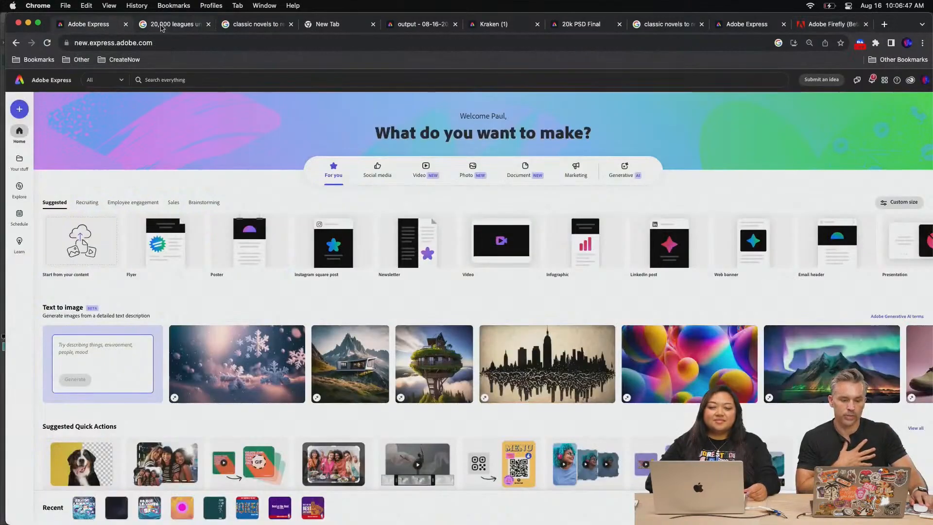
pyautogui.click(165, 25)
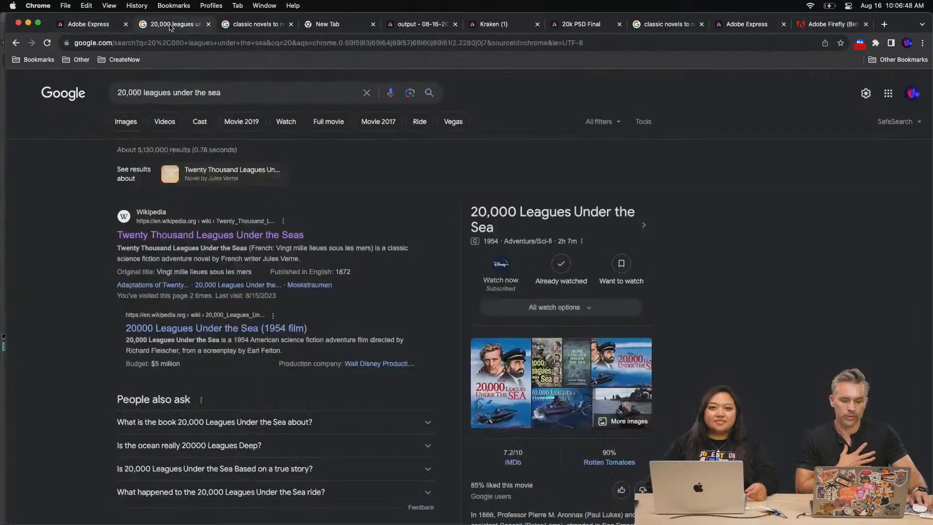
pyautogui.click(412, 25)
pyautogui.click(578, 25)
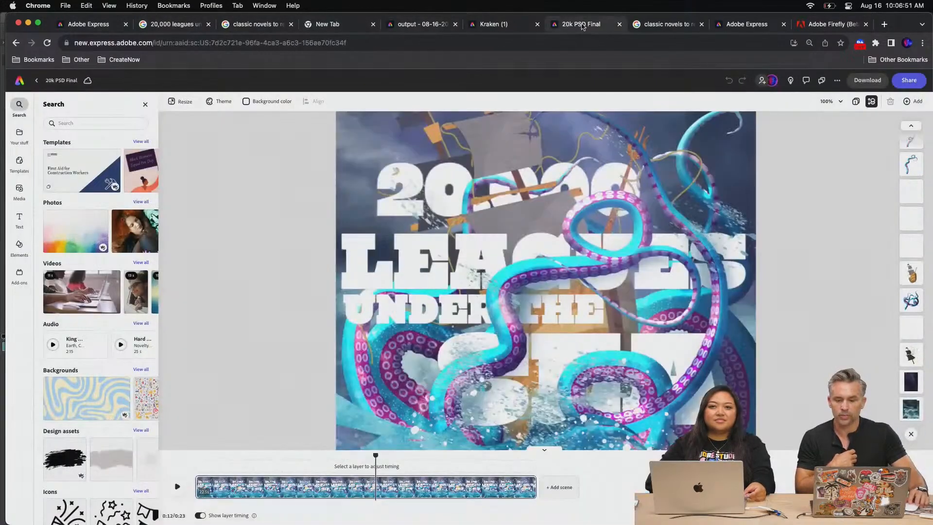
# Return to the Firefly puppy images, and from there switch to Adobe Photoshop 2023
pyautogui.click(817, 25)
pyautogui.moveTo(330, 523)
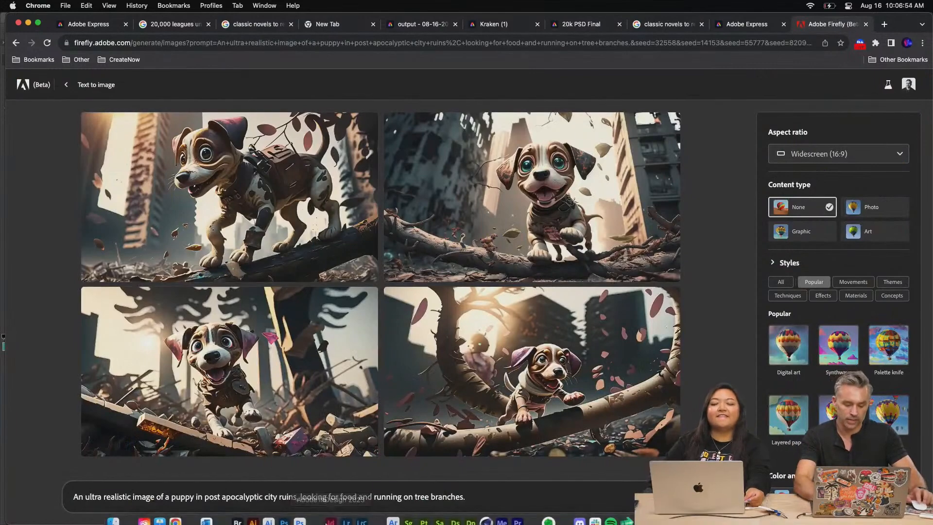
pyautogui.click(284, 511)
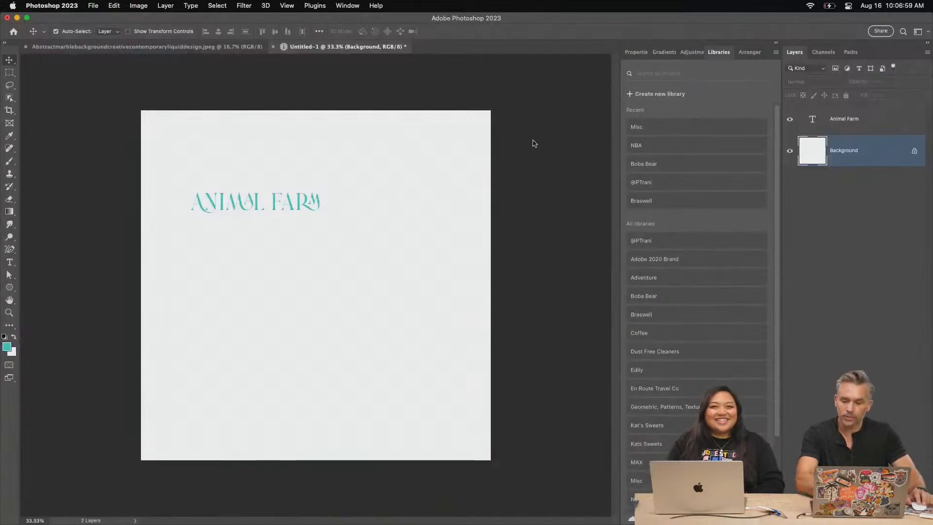
# Enlarge the "Animal Farm" text to about 355 pt, centre it on the canvas, and collapse the libraries area
pyautogui.click(883, 126)
pyautogui.press('super+t')
pyautogui.moveTo(397, 289); pyautogui.dragTo(480, 352)
pyautogui.press('Return')
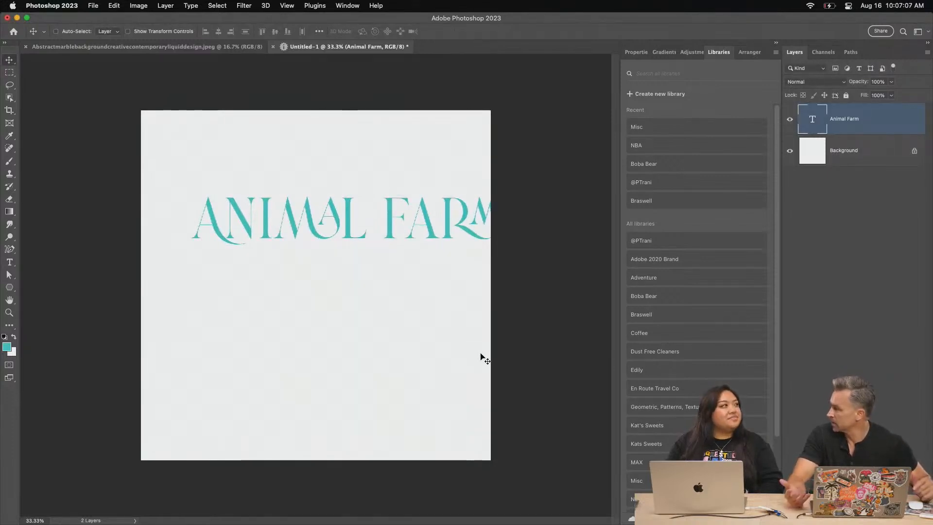
pyautogui.moveTo(293, 235); pyautogui.dragTo(267, 282)
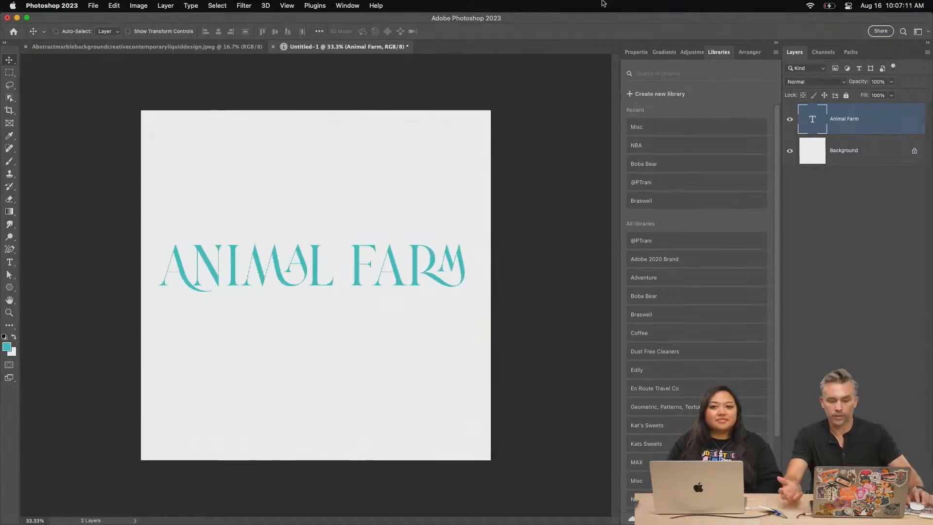
pyautogui.click(778, 46)
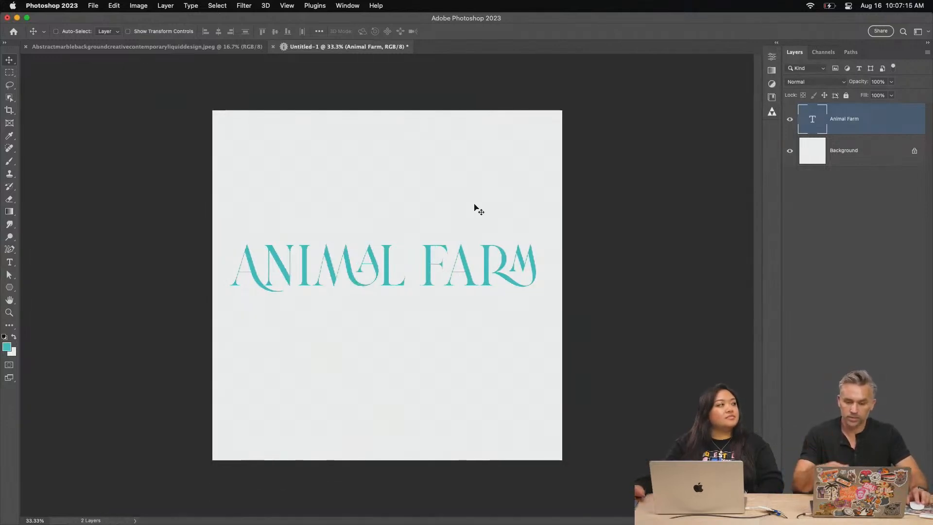
# Darken the Background layer with Hue/Saturation, setting Lightness to -69
pyautogui.click(871, 161)
pyautogui.press('super+u')
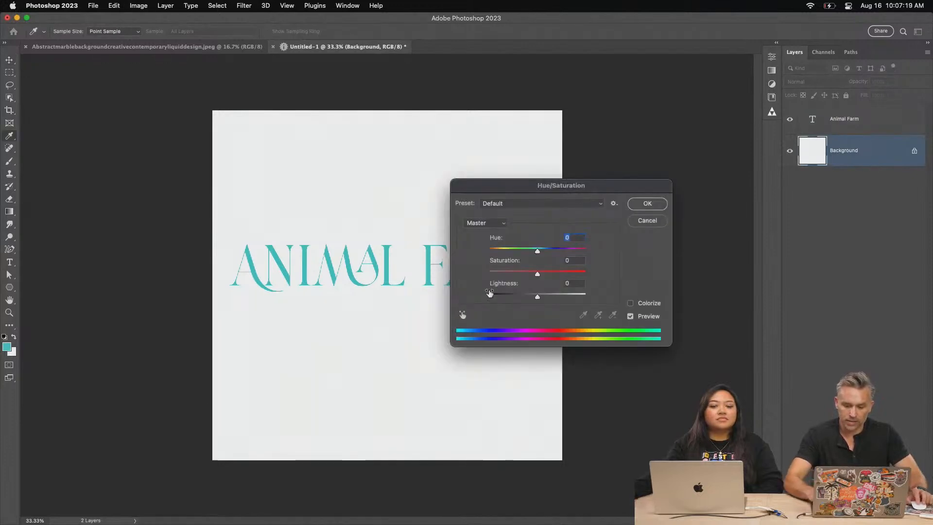
pyautogui.moveTo(493, 291); pyautogui.dragTo(502, 298)
pyautogui.press('super+z')
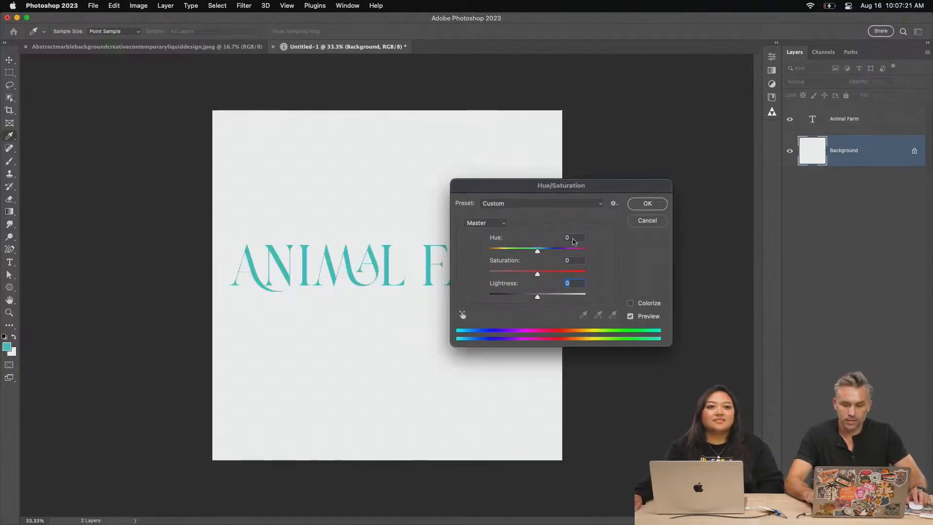
pyautogui.moveTo(537, 296); pyautogui.dragTo(504, 297)
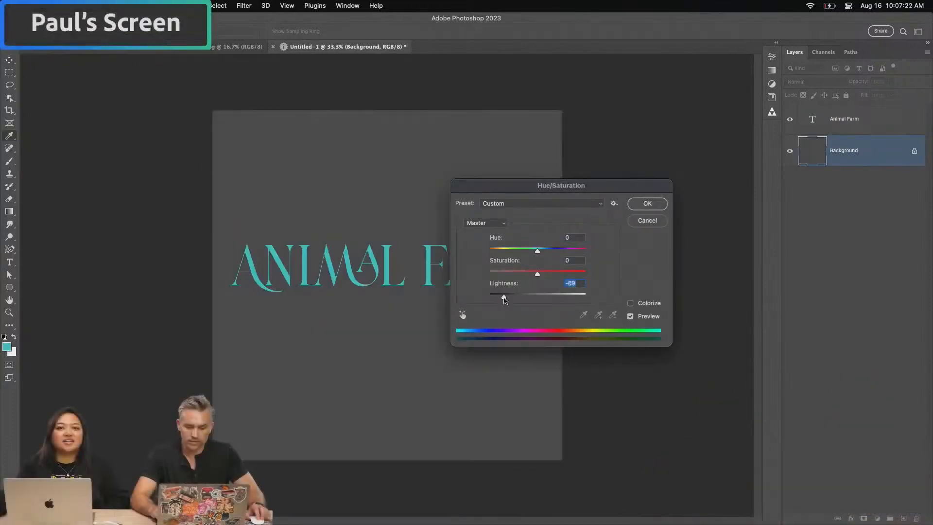
pyautogui.click(639, 208)
# Look through the available fonts in the Animal Farm layer's type properties, close the font list, and nudge the text slightly left
pyautogui.press('super+plus')
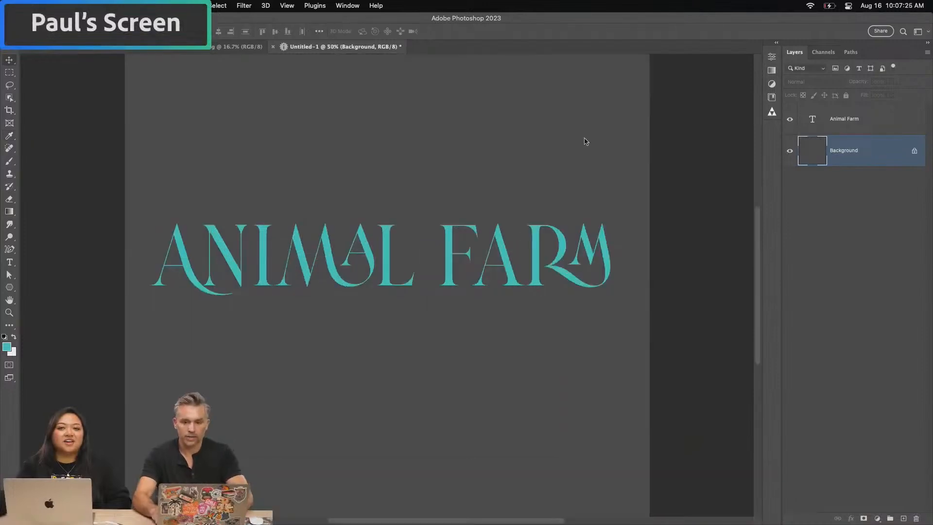
pyautogui.click(843, 121)
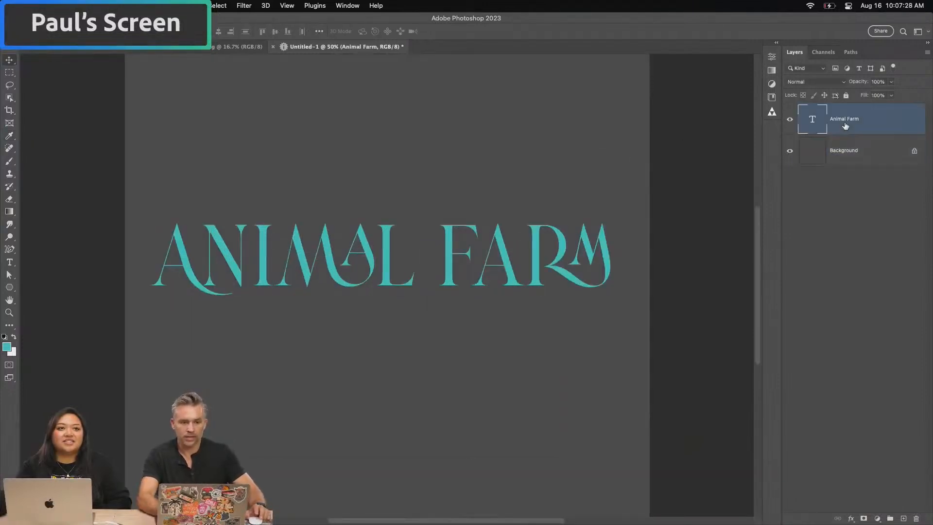
pyautogui.click(776, 44)
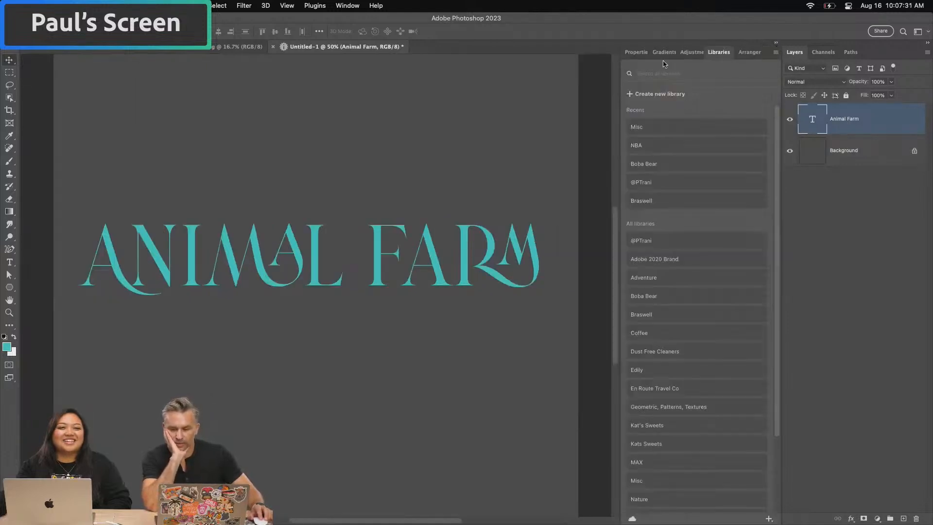
pyautogui.click(636, 53)
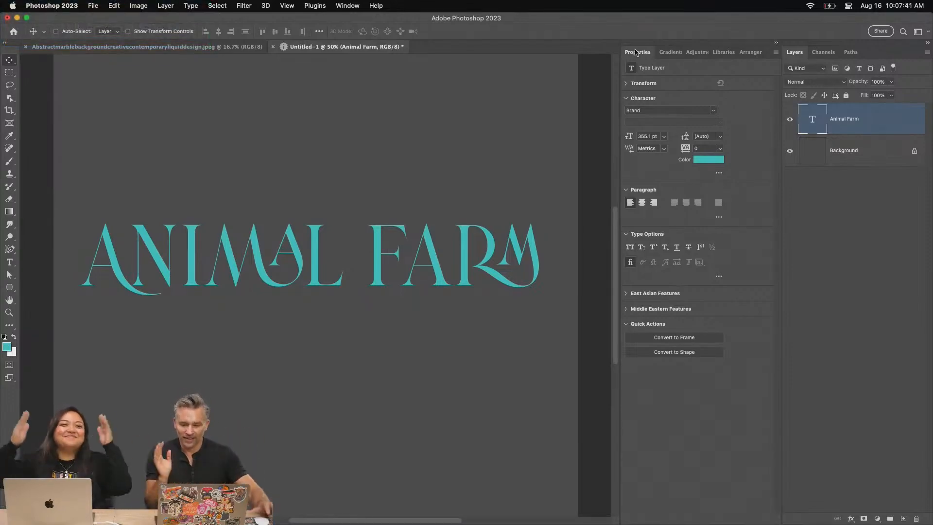
pyautogui.moveTo(751, 1)
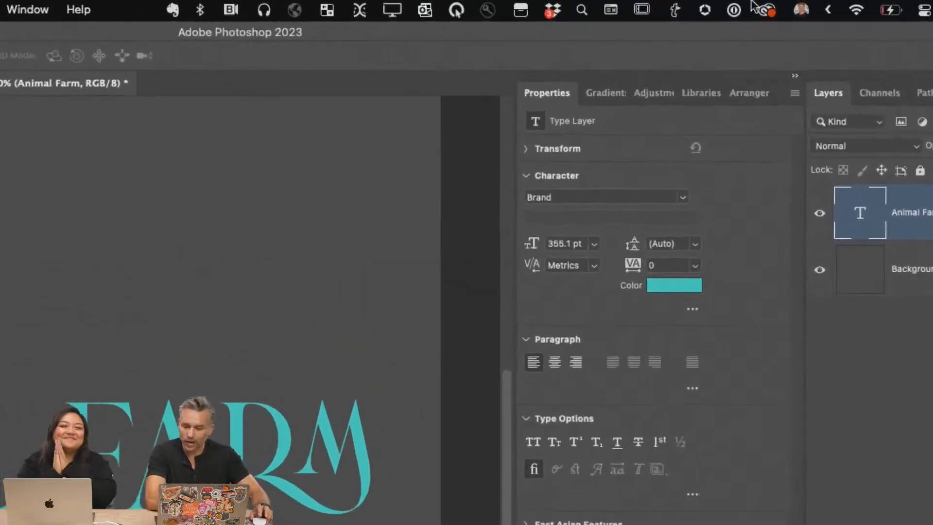
pyautogui.click(713, 111)
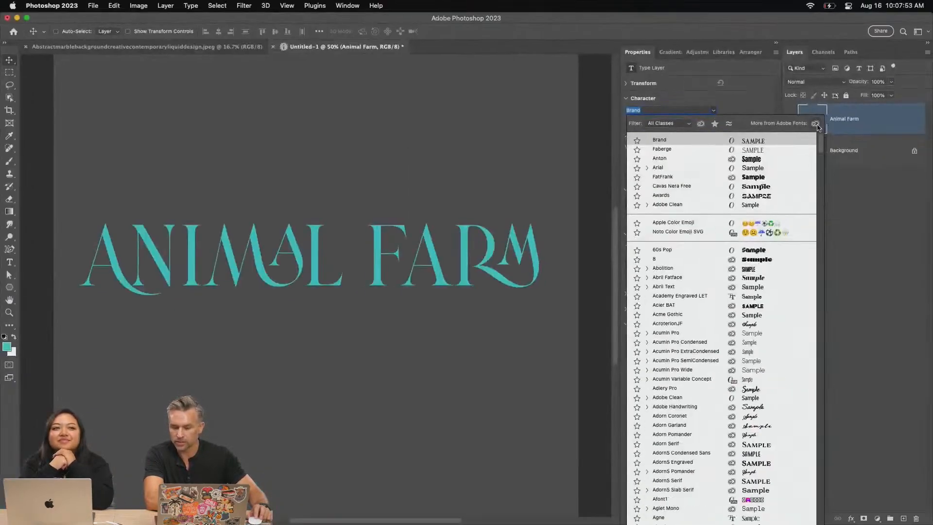
pyautogui.moveTo(265, 273); pyautogui.dragTo(262, 273)
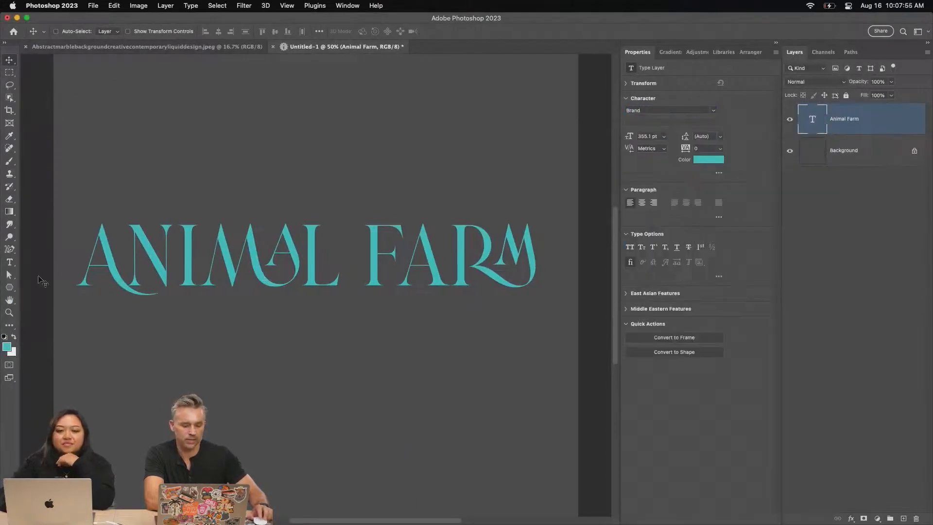
# Select the MA ligature in "ANIMAL" and browse the Brand font's glyphs down to its ligatures
pyautogui.click(10, 265)
pyautogui.click(301, 255)
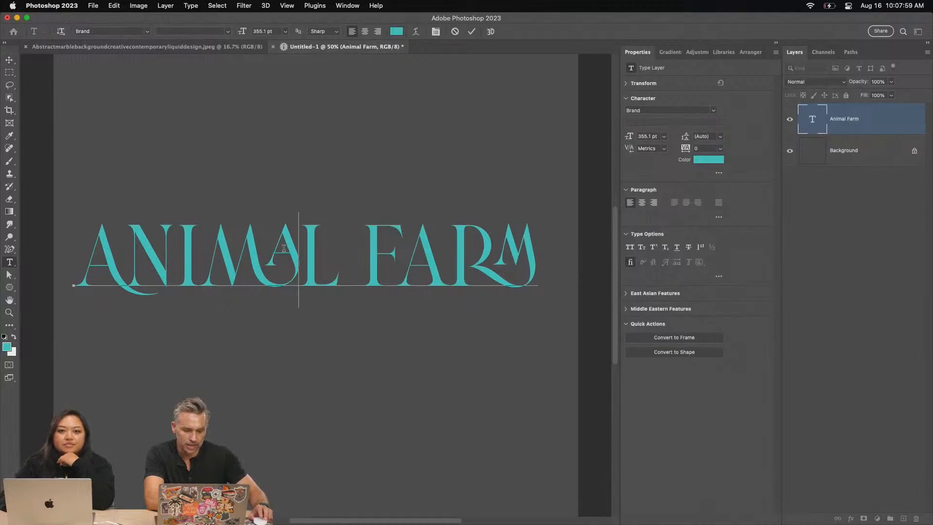
pyautogui.moveTo(285, 249); pyautogui.dragTo(212, 229)
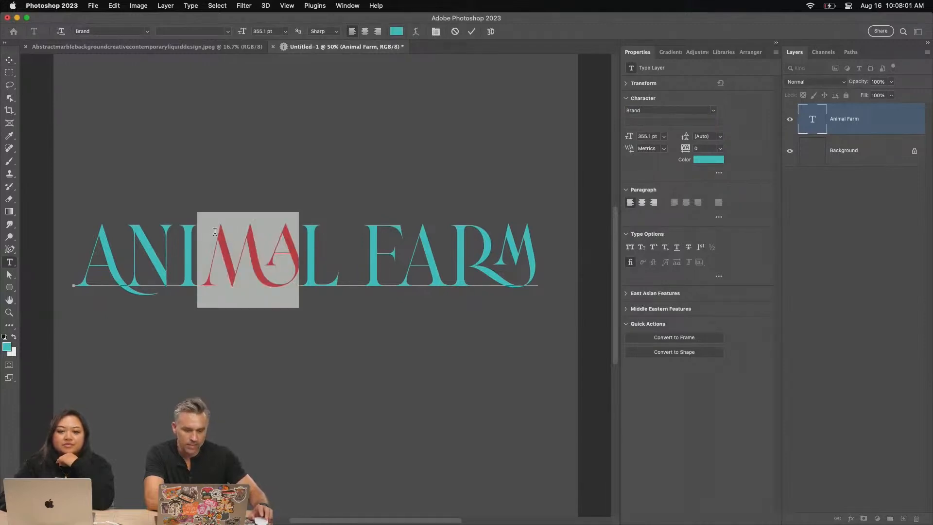
pyautogui.click(347, 6)
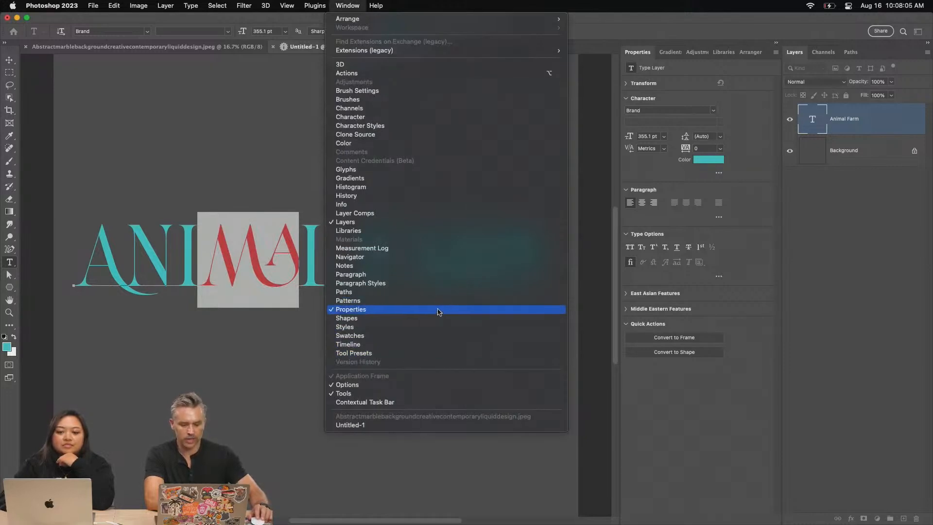
pyautogui.click(347, 170)
pyautogui.scroll(-5, 587, 365)
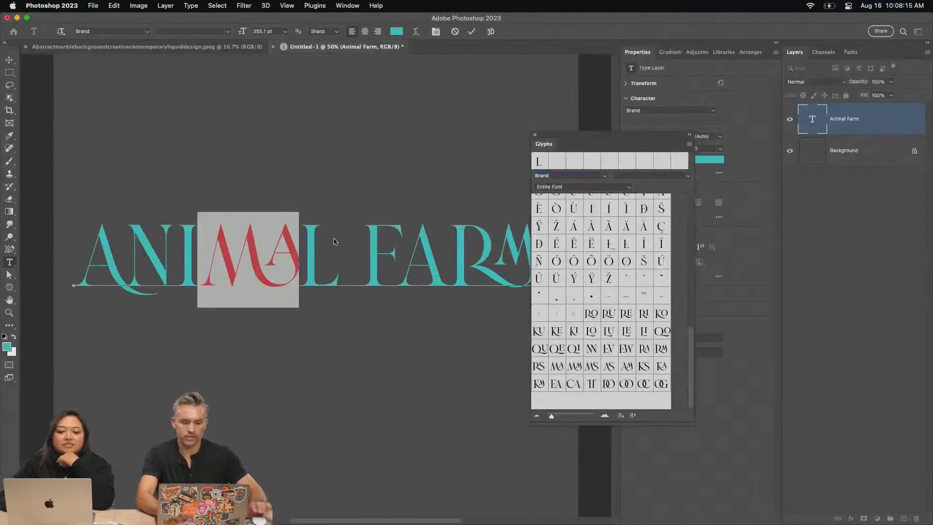
# Replace the selected ligature with separate capital letters "MA", close the glyphs list, and nudge the finished text slightly left
pyautogui.write('MA')
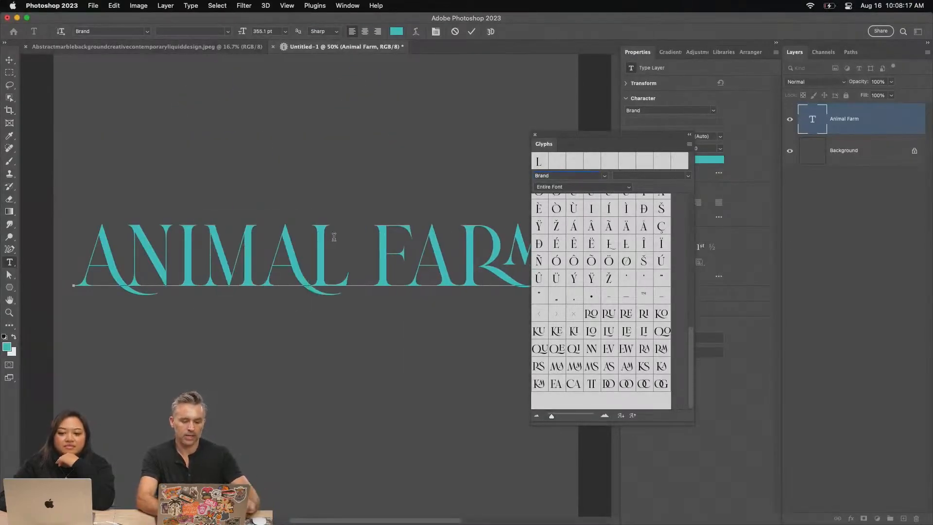
pyautogui.click(535, 135)
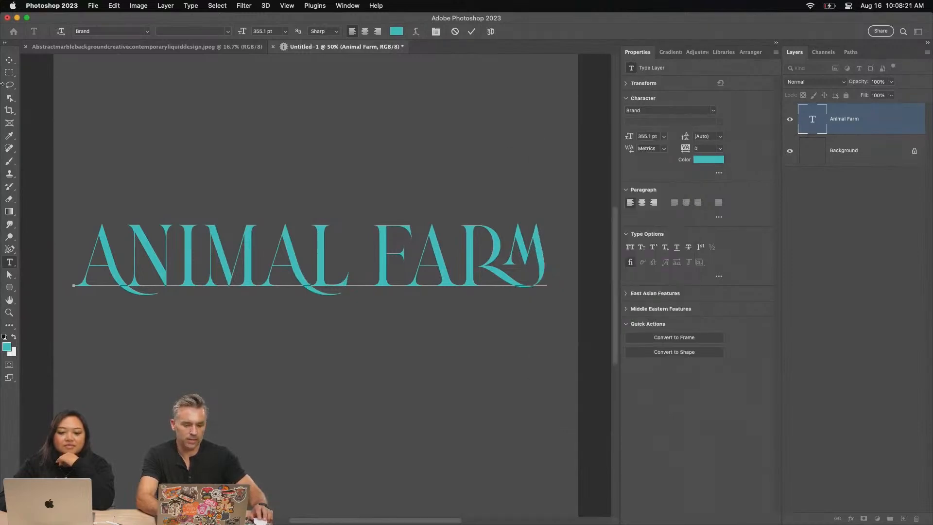
pyautogui.click(9, 60)
pyautogui.moveTo(198, 241)
pyautogui.mouseDown()
pyautogui.moveTo(189, 231)
pyautogui.moveTo(196, 241)
pyautogui.mouseUp()
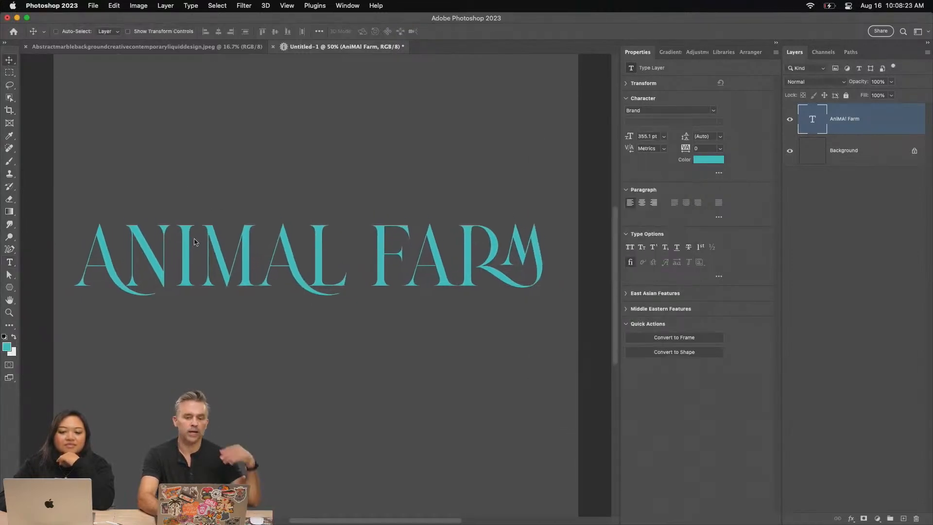
# Switch back to Adobe Firefly and download the smiling blue-eyed puppy image, accepting the included Content Credentials
pyautogui.click(17, 18)
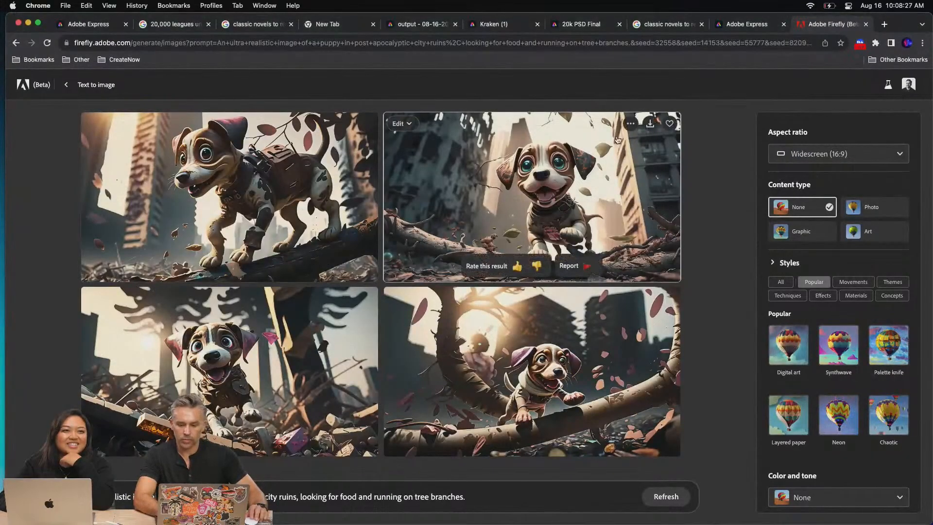
pyautogui.click(650, 123)
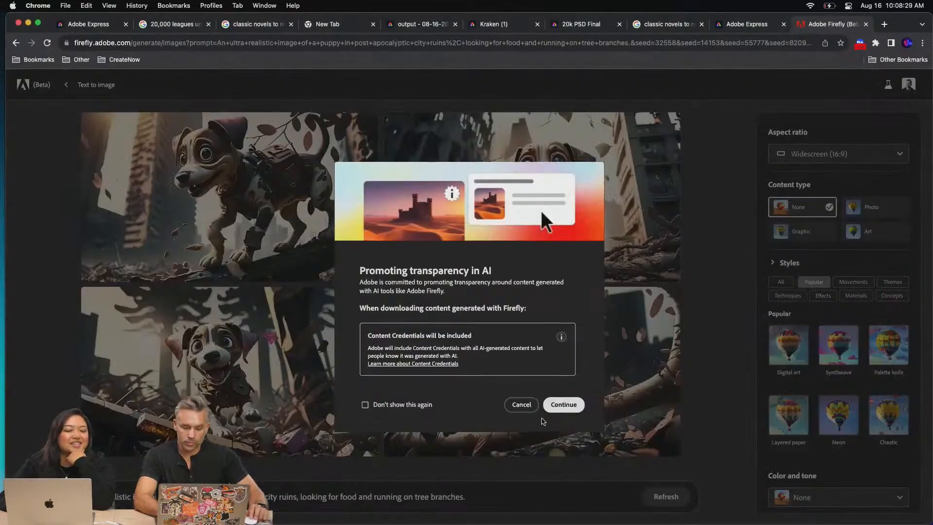
pyautogui.click(565, 405)
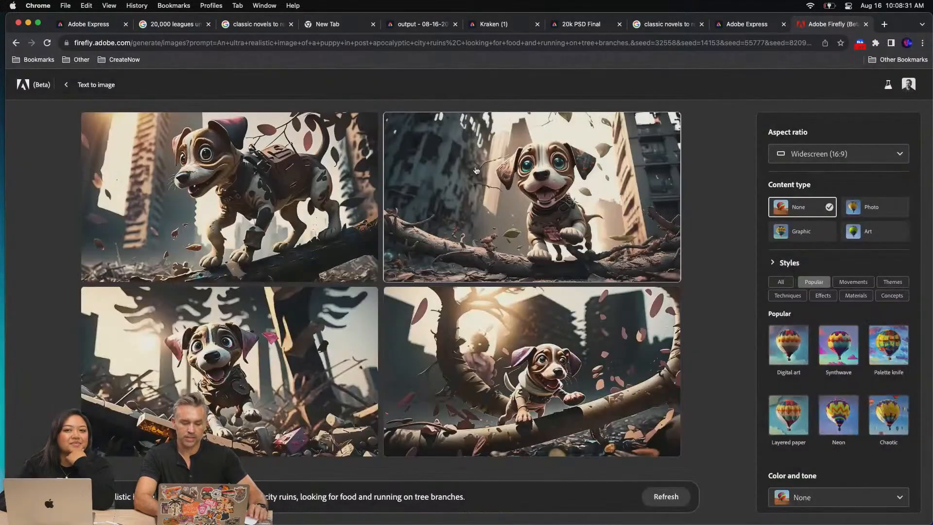
# Examine the style settings and the Lighting options available for the puppy images
pyautogui.scroll(-3, 824, 298)
pyautogui.scroll(1, 823, 298)
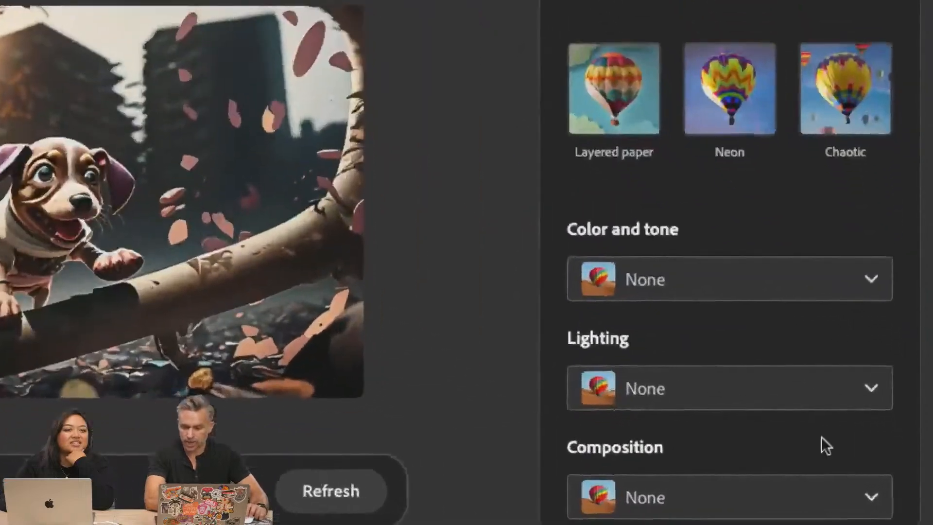
pyautogui.click(809, 402)
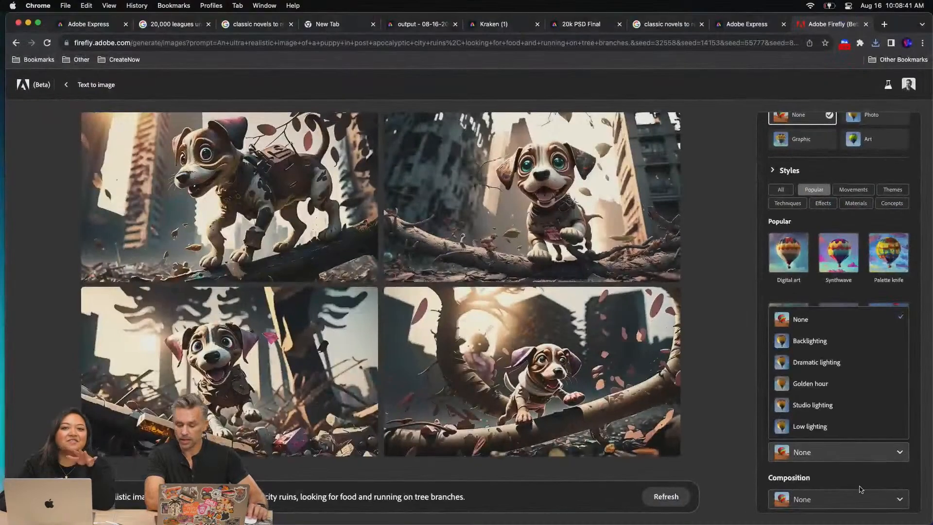
pyautogui.click(777, 465)
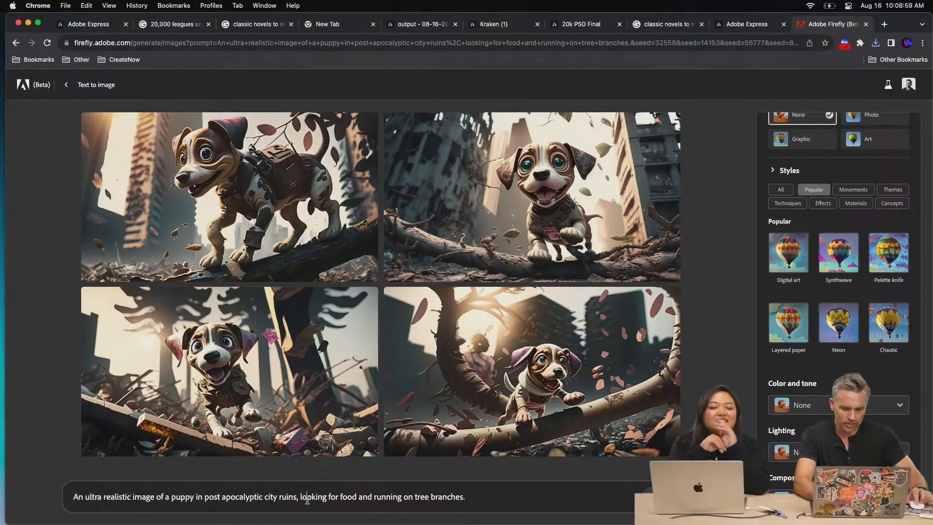
# Replace the end of the prompt after "city ruins," with "bright sunny day" and generate the images
pyautogui.click(306, 499)
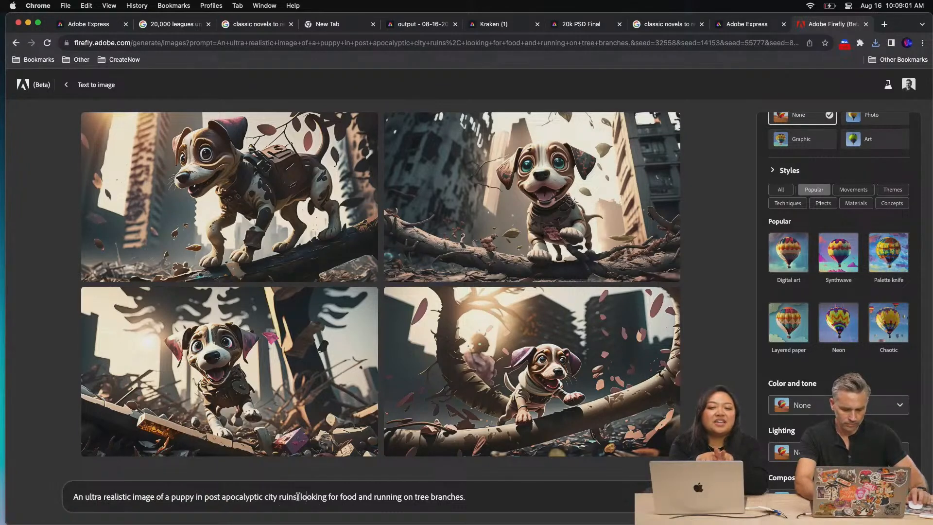
pyautogui.moveTo(300, 496); pyautogui.dragTo(465, 495)
pyautogui.write('bright')
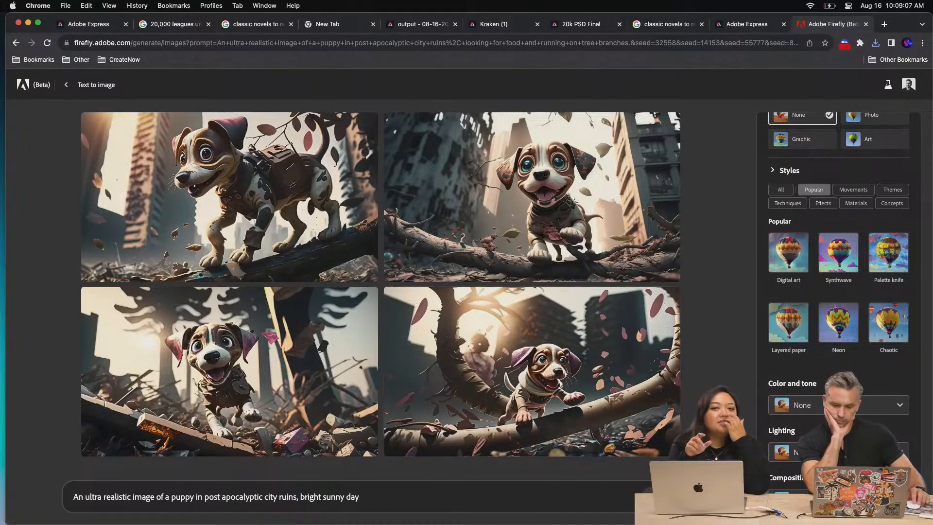
pyautogui.press('Return')
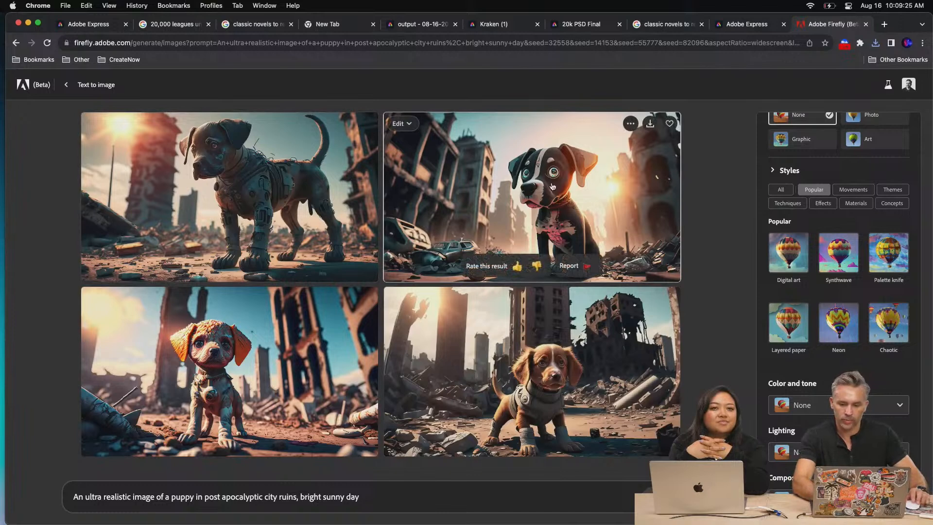
# View the positive feedback form for the black-and-white puppy image and close it without submitting
pyautogui.click(94, 496)
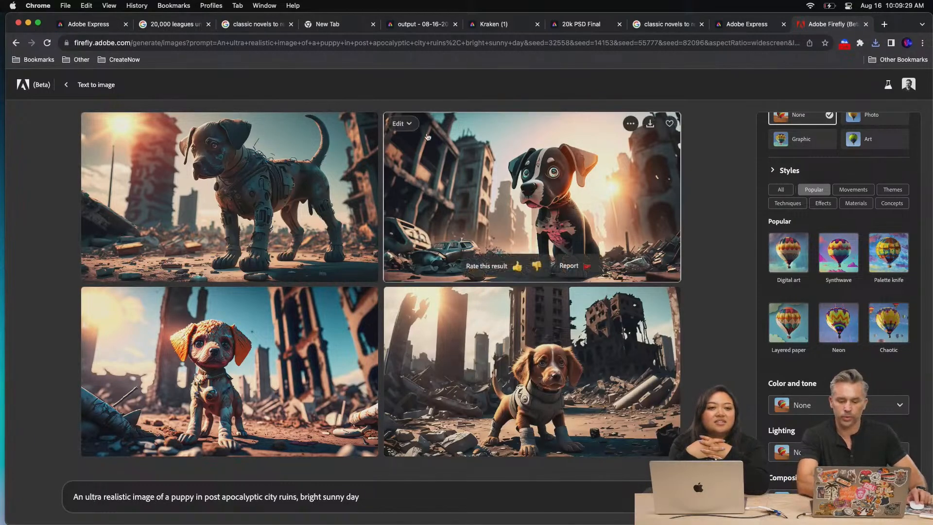
pyautogui.click(517, 267)
pyautogui.click(525, 266)
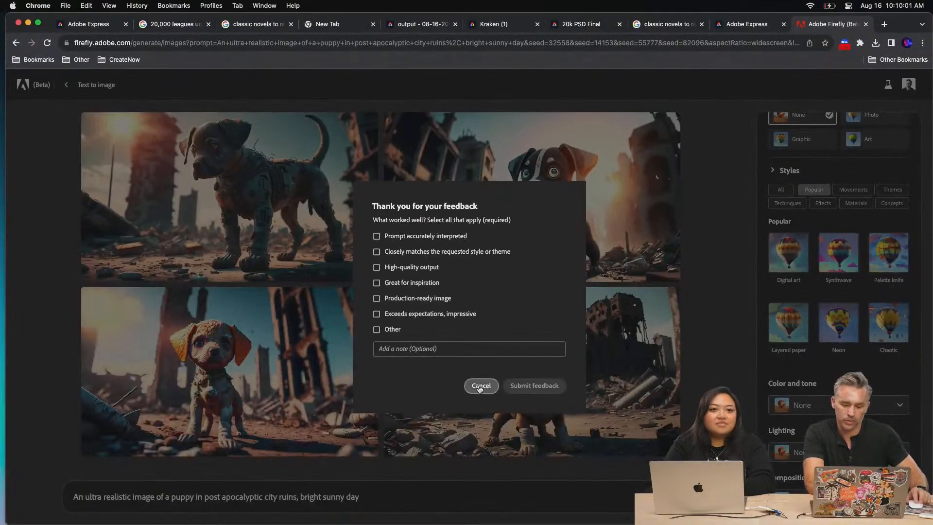
pyautogui.click(480, 386)
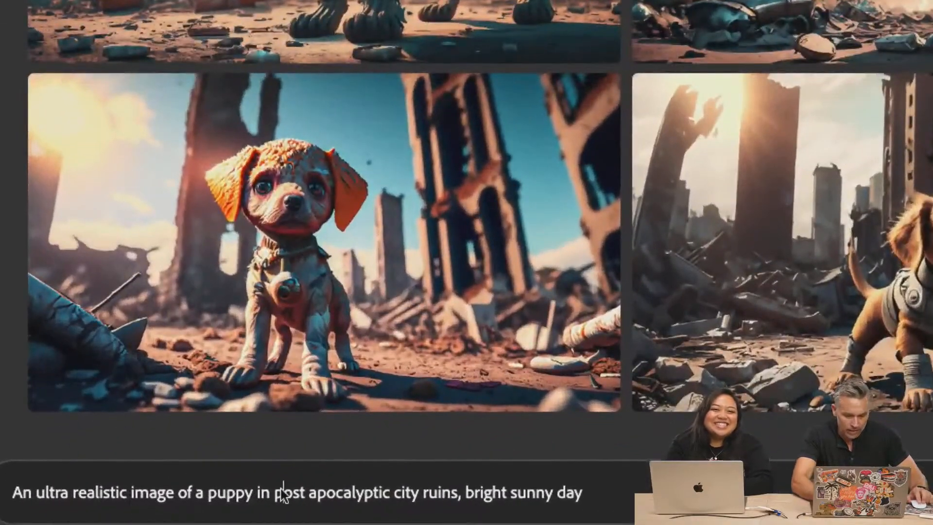
# Replace "post apocalyptic city ruins" in the prompt with "a forest field, trees" and generate the images
pyautogui.moveTo(261, 493); pyautogui.dragTo(457, 500)
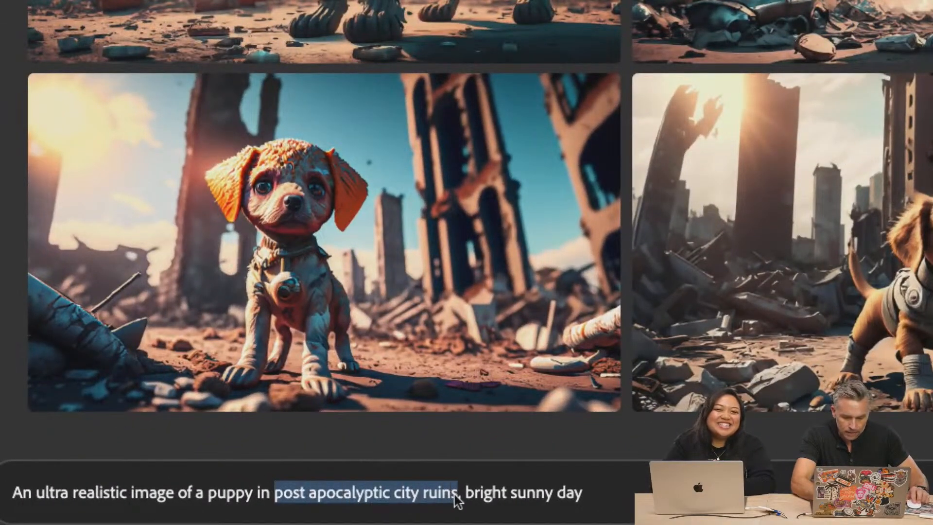
pyautogui.write('a park')
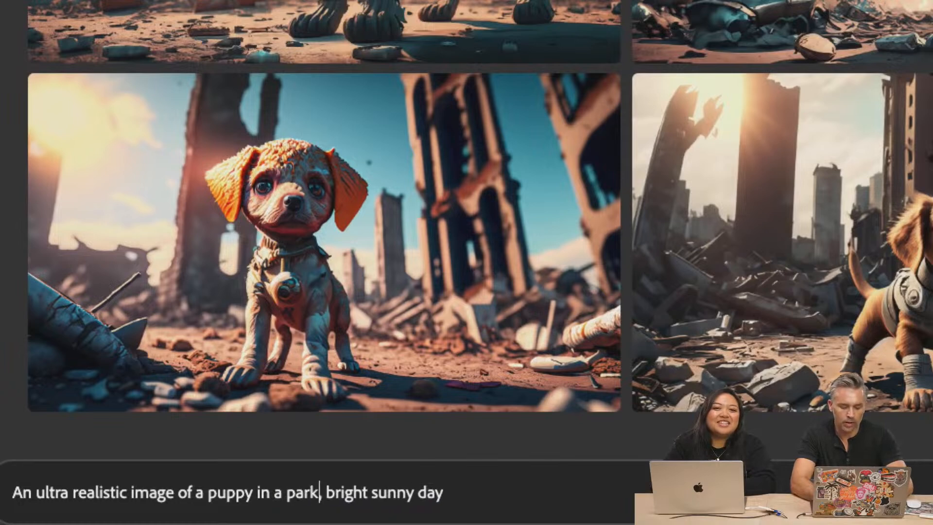
pyautogui.press('BackSpace')
pyautogui.press('BackSpace')
pyautogui.press('BackSpace')
pyautogui.press('BackSpace')
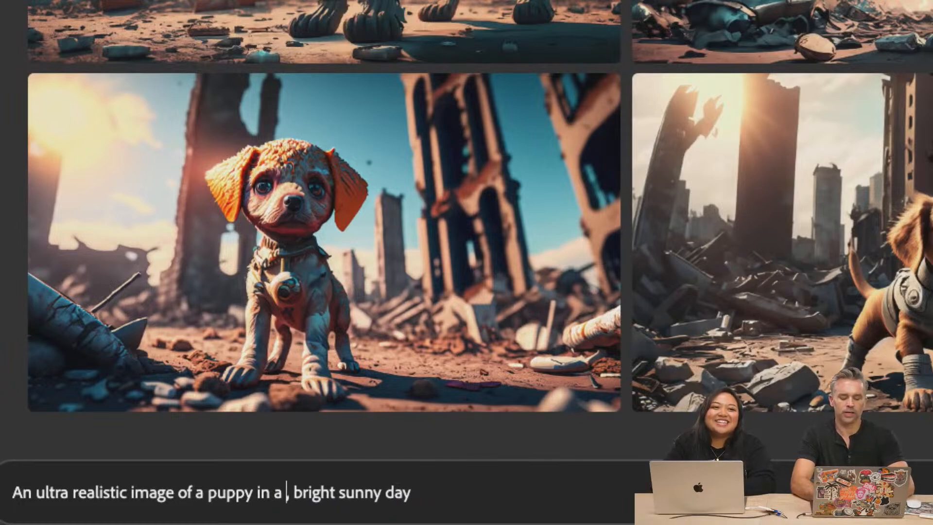
pyautogui.write('forest')
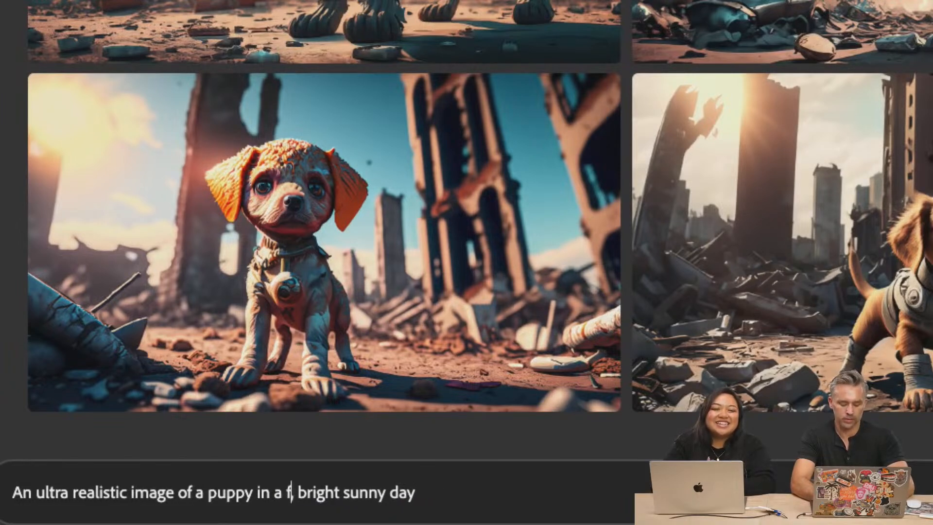
pyautogui.write(' field')
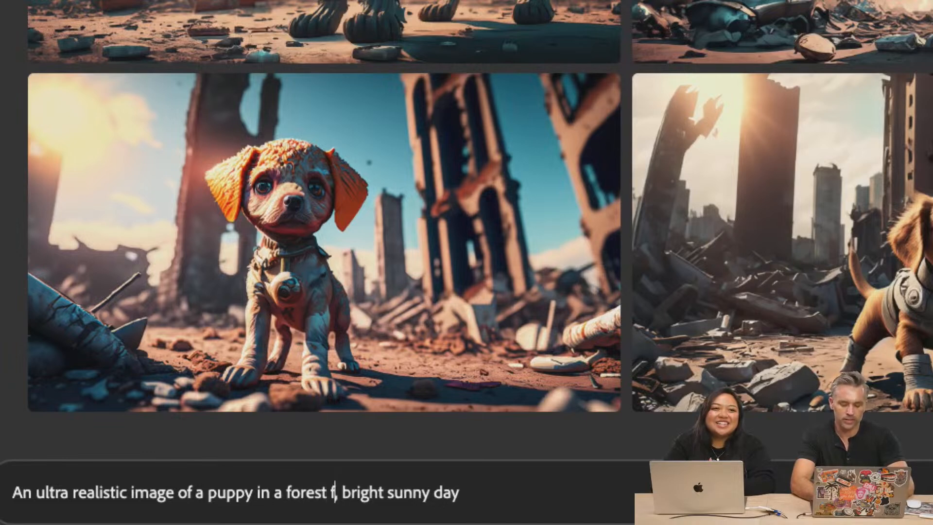
pyautogui.write(', trees')
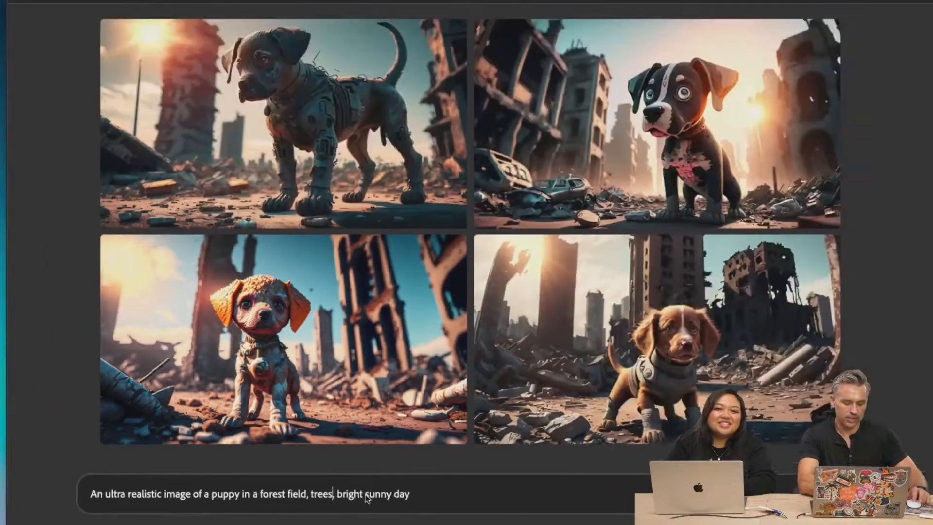
pyautogui.press('Return')
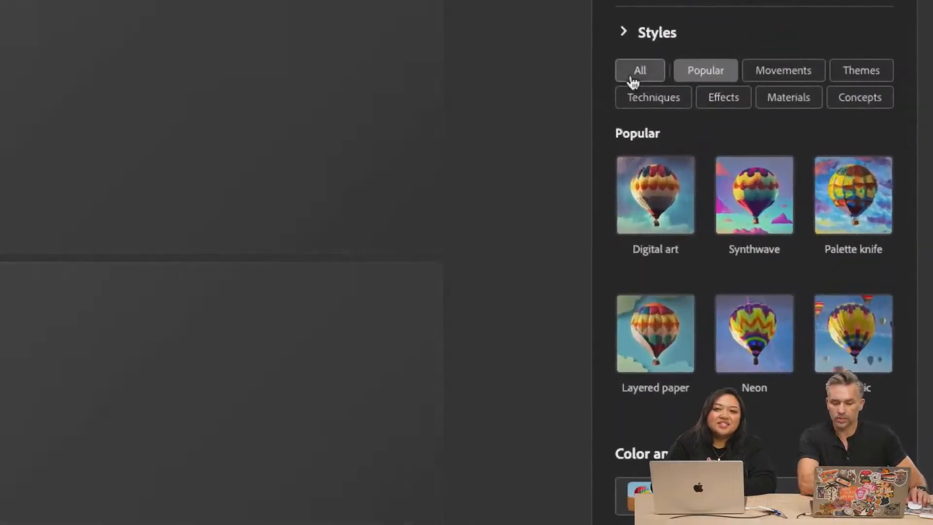
# Show all styles, apply the Hyper realistic theme, and set the content type to Photo
pyautogui.click(631, 78)
pyautogui.scroll(-4, 752, 199)
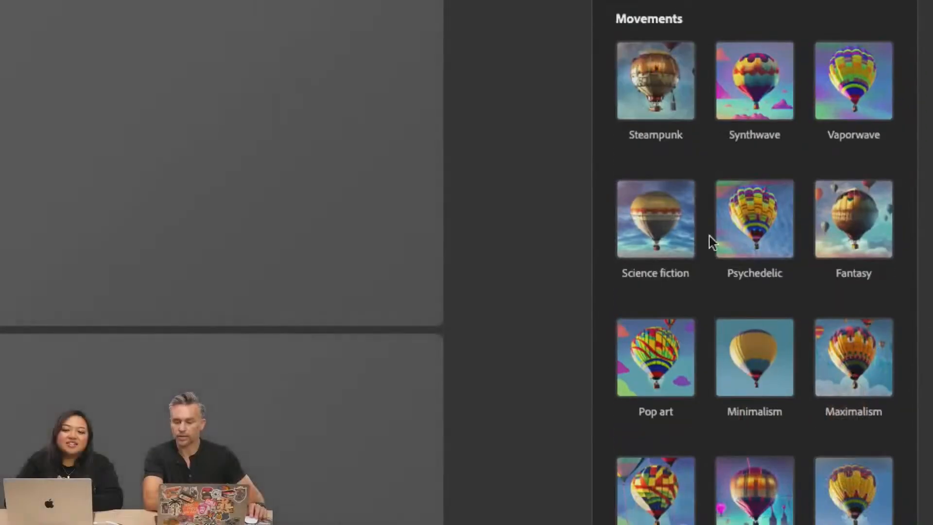
pyautogui.scroll(-4, 707, 262)
pyautogui.scroll(-7, 708, 285)
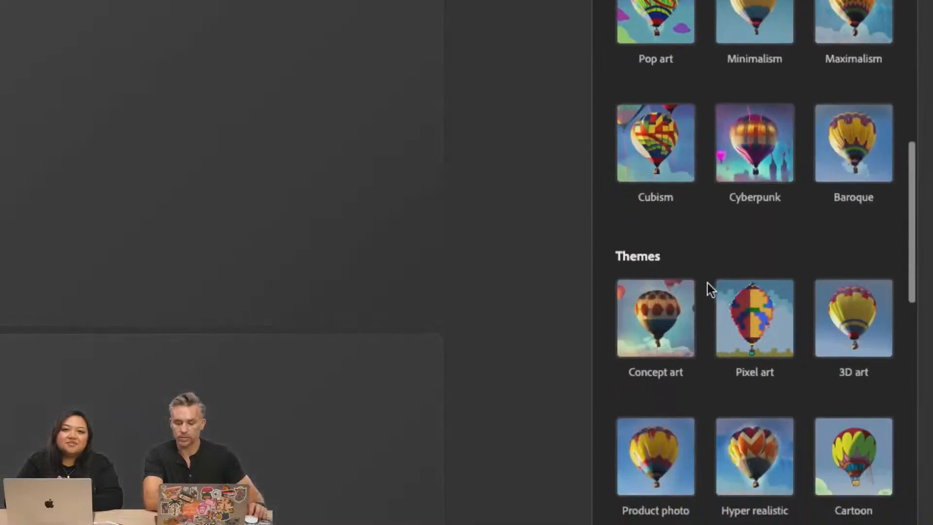
pyautogui.scroll(-2, 772, 189)
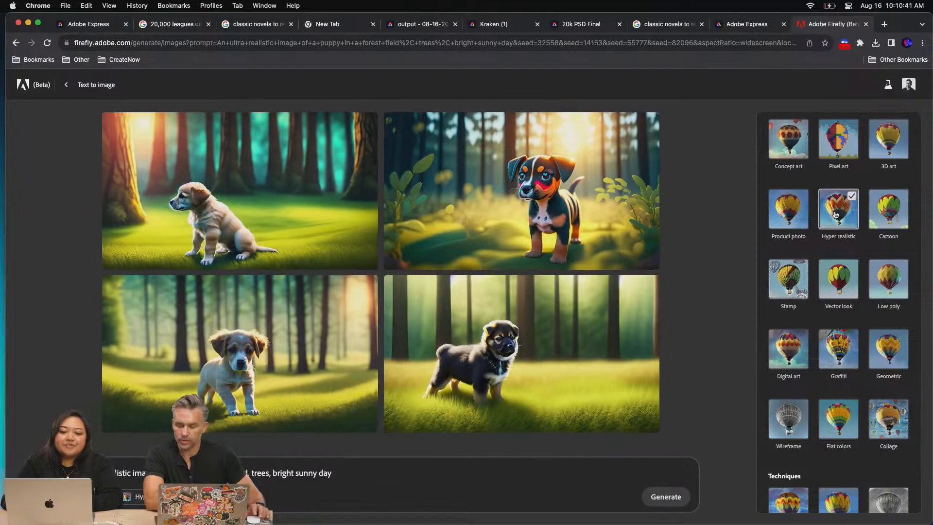
pyautogui.scroll(10, 865, 194)
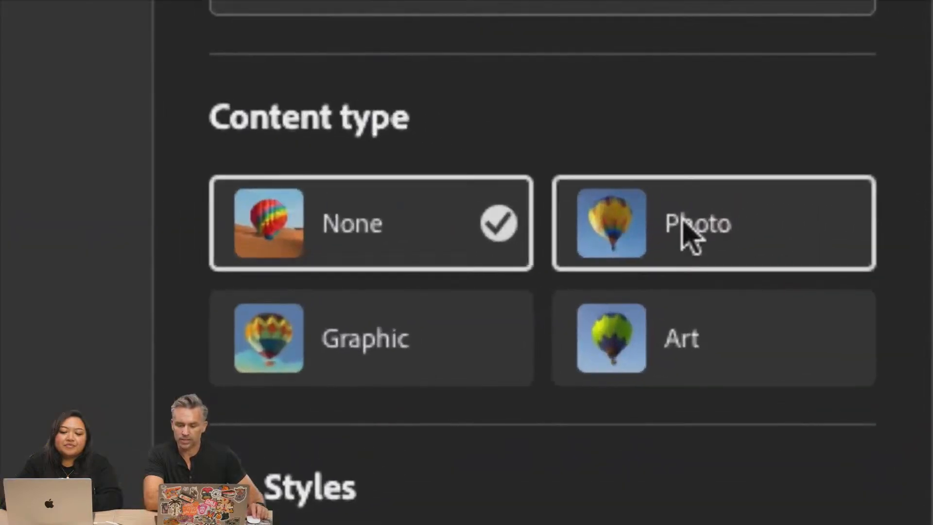
pyautogui.click(867, 206)
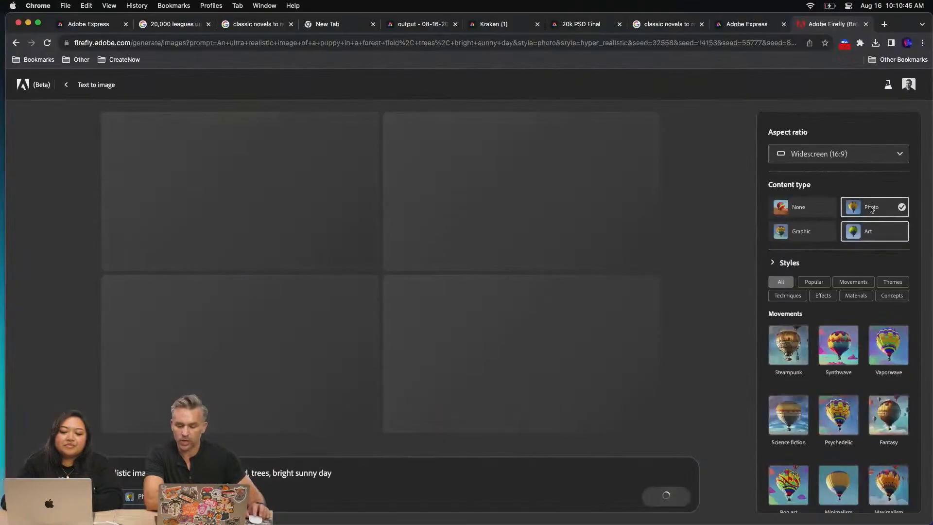
# Add the Bokeh effect from the Effects styles and look over the remaining style and tone settings
pyautogui.scroll(-5, 843, 381)
pyautogui.scroll(-10, 845, 382)
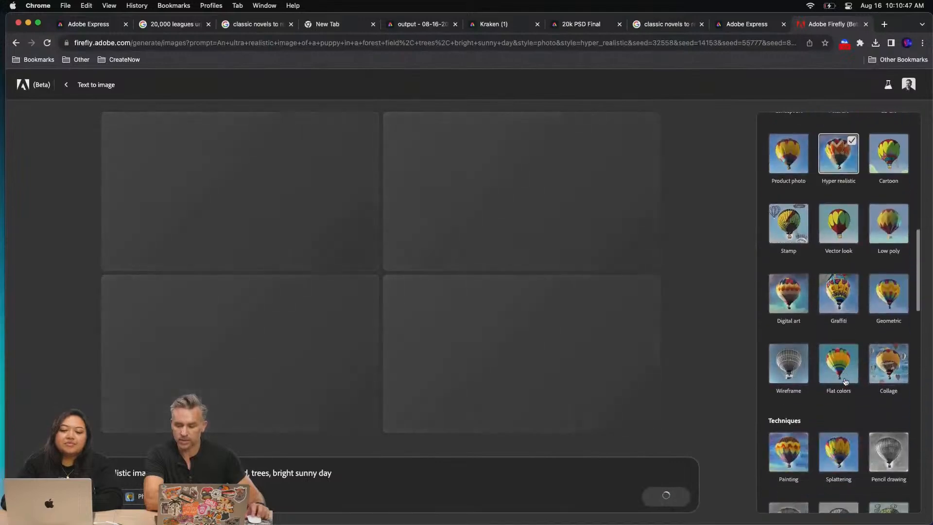
pyautogui.scroll(-4, 847, 382)
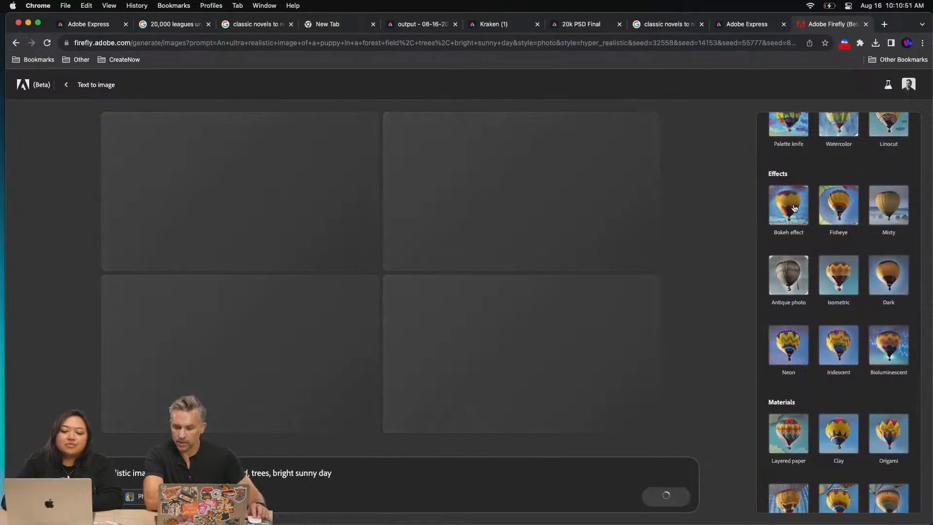
pyautogui.click(793, 207)
pyautogui.scroll(-3, 883, 350)
pyautogui.scroll(-5, 876, 369)
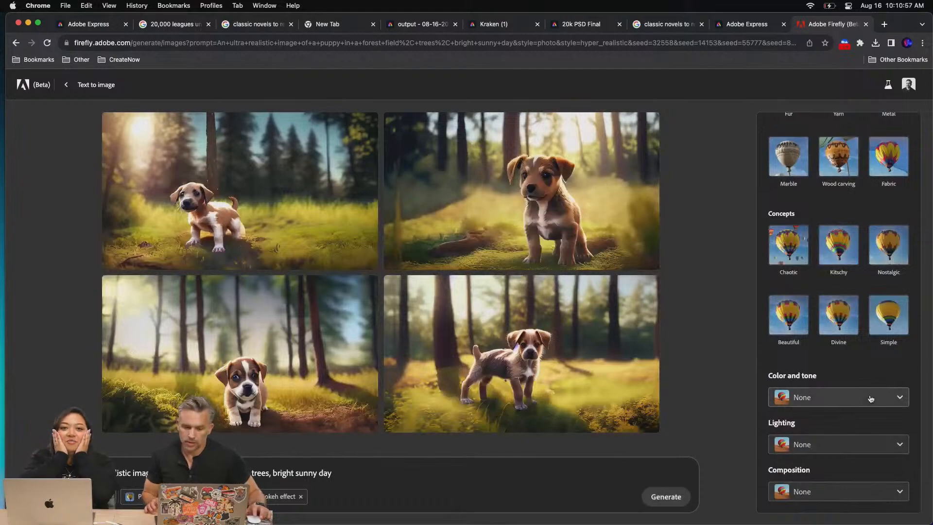
# Download the image of the brown puppy sitting upright in the forest, accepting the included Content Credentials
pyautogui.moveTo(533, 181)
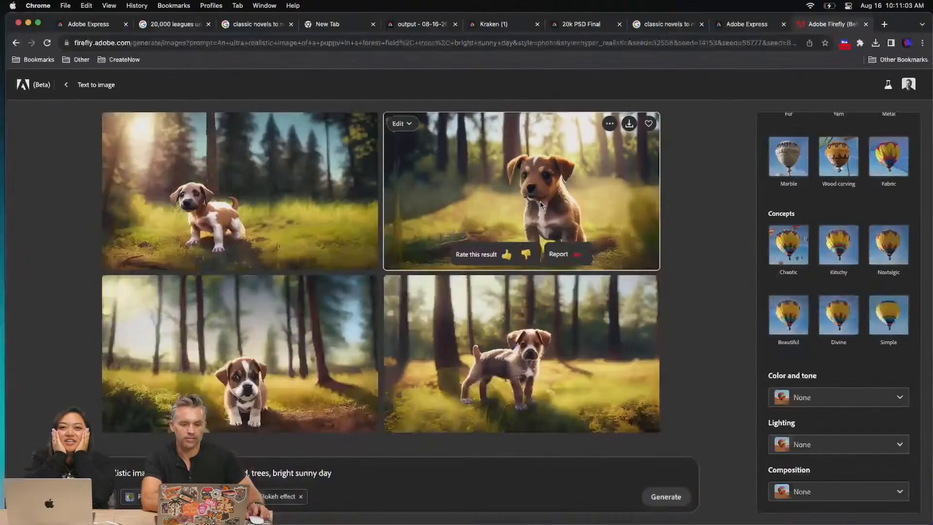
pyautogui.click(630, 127)
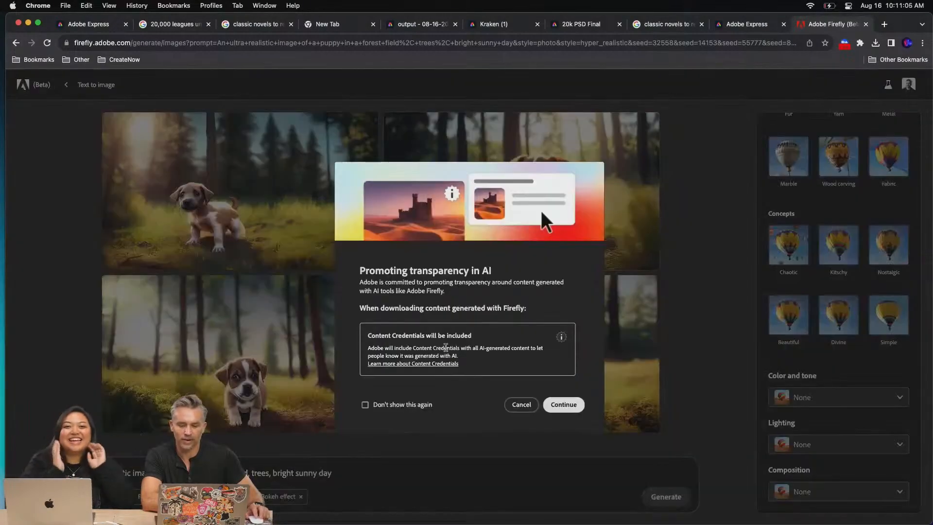
pyautogui.click(564, 405)
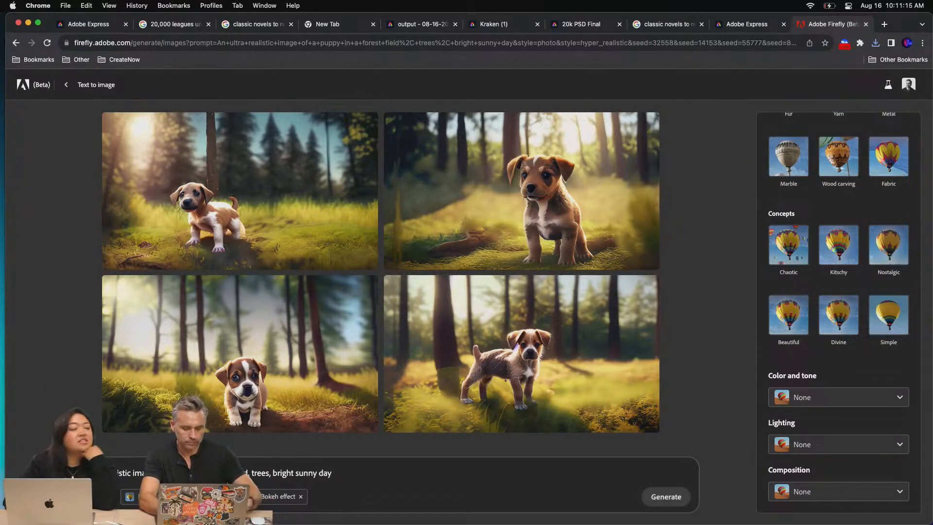
# Replace "puppy" with "pig" in the prompt and generate the images
pyautogui.write('ki')
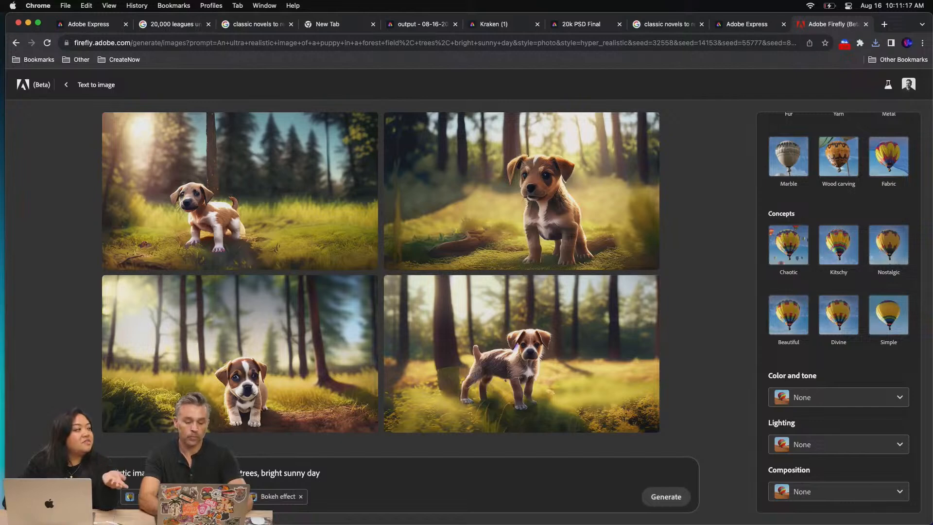
pyautogui.click(666, 497)
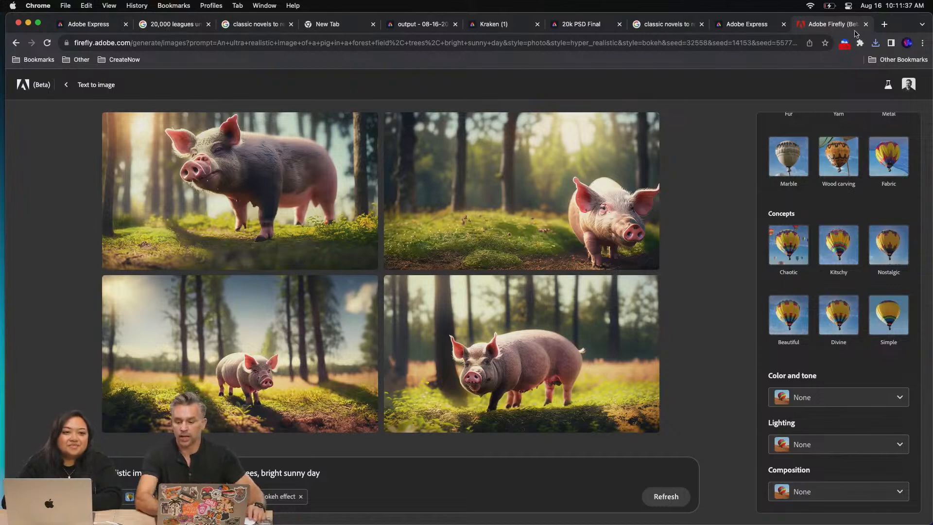
# Open firefly.adobe.com in a new tab and examine the generative tools, features in exploration, and inspiration gallery on the home page
pyautogui.click(884, 25)
pyautogui.write('firefly.adobe.com')
pyautogui.press('Return')
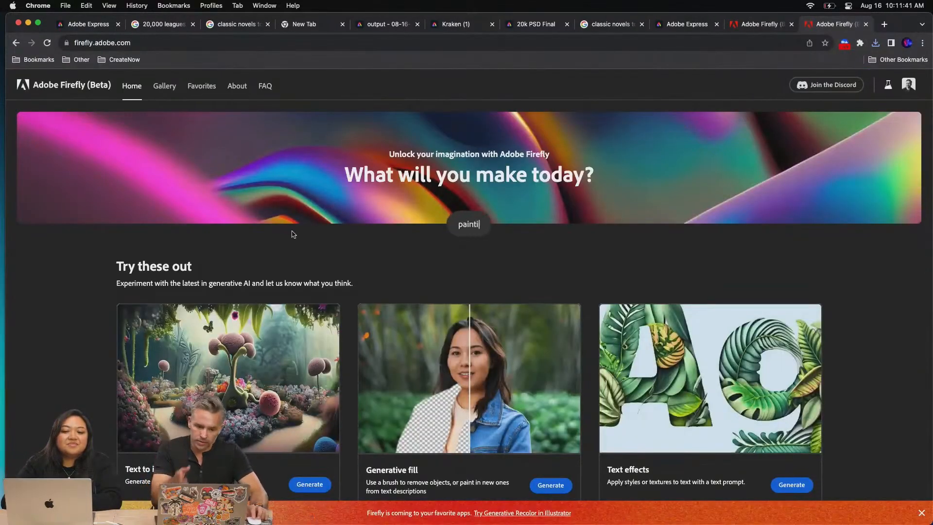
pyautogui.scroll(-5, 301, 231)
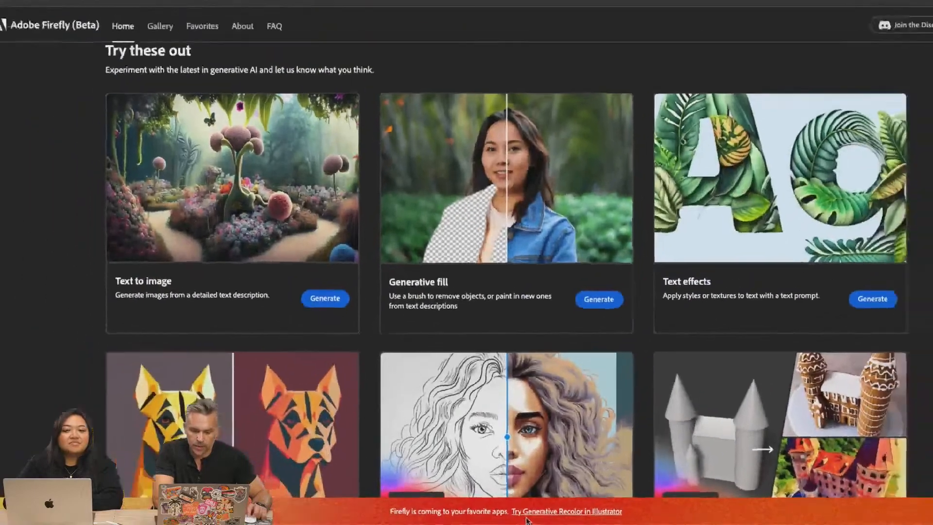
pyautogui.scroll(-2, 550, 410)
pyautogui.scroll(-5, 545, 361)
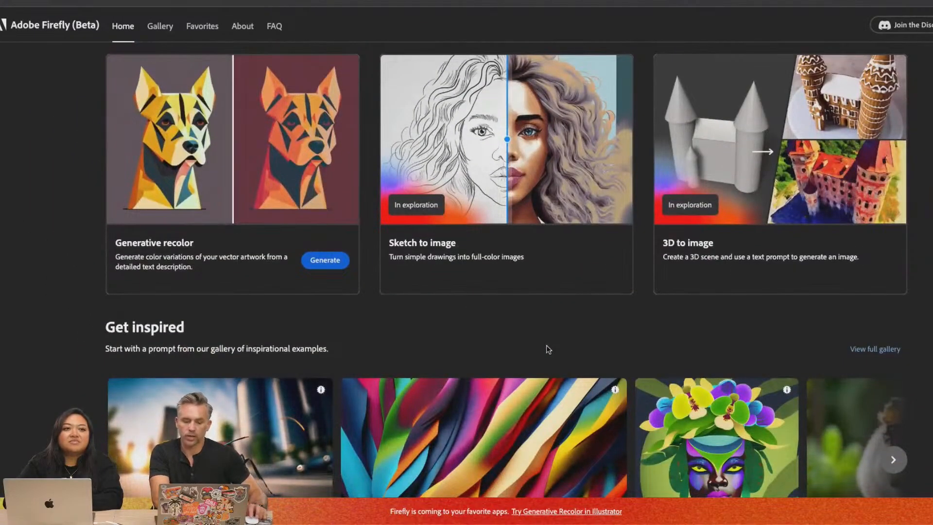
pyautogui.scroll(2, 548, 349)
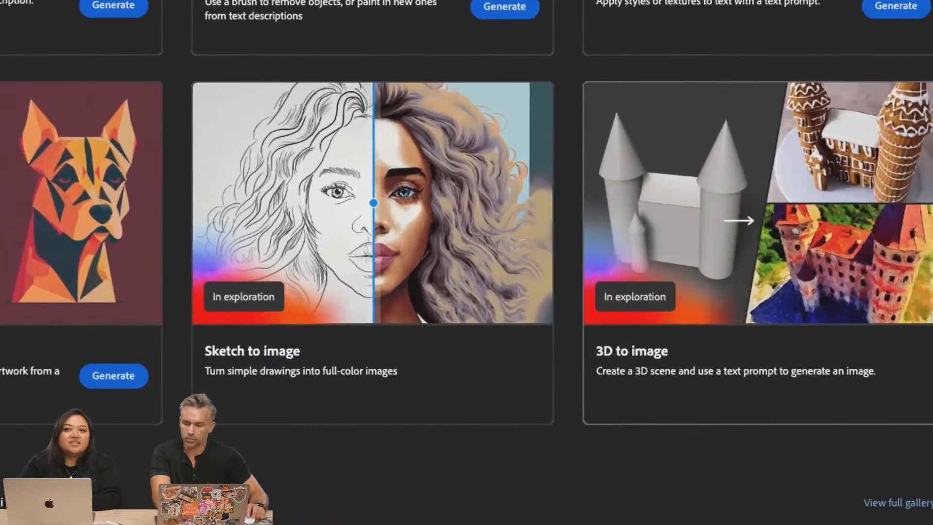
pyautogui.scroll(-5, 499, 316)
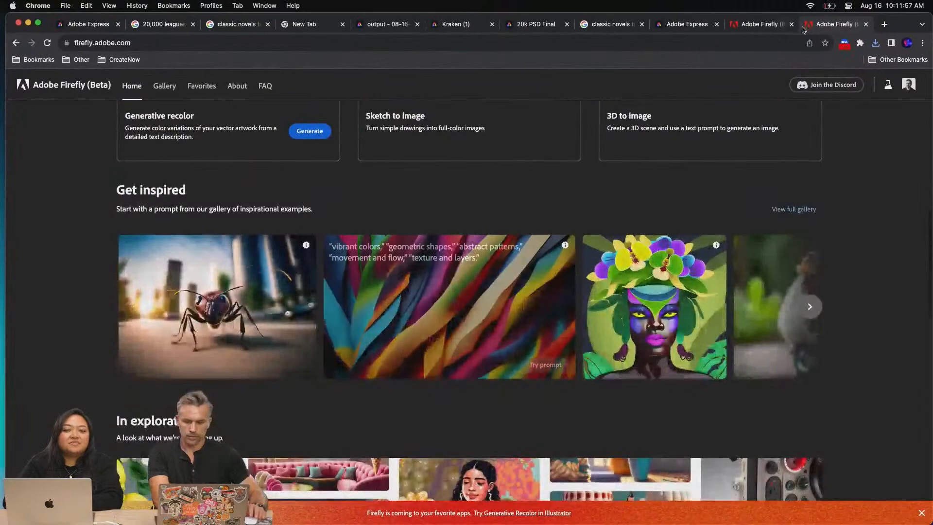
# Return to the pig results, use the image of the small distant pig as reference image, and shift its influence almost fully toward Prompt
pyautogui.click(750, 24)
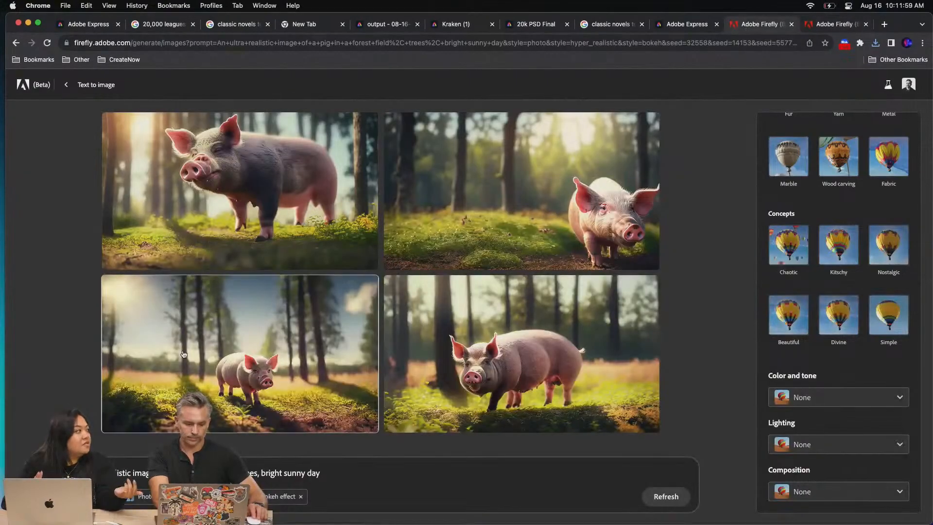
pyautogui.moveTo(194, 358)
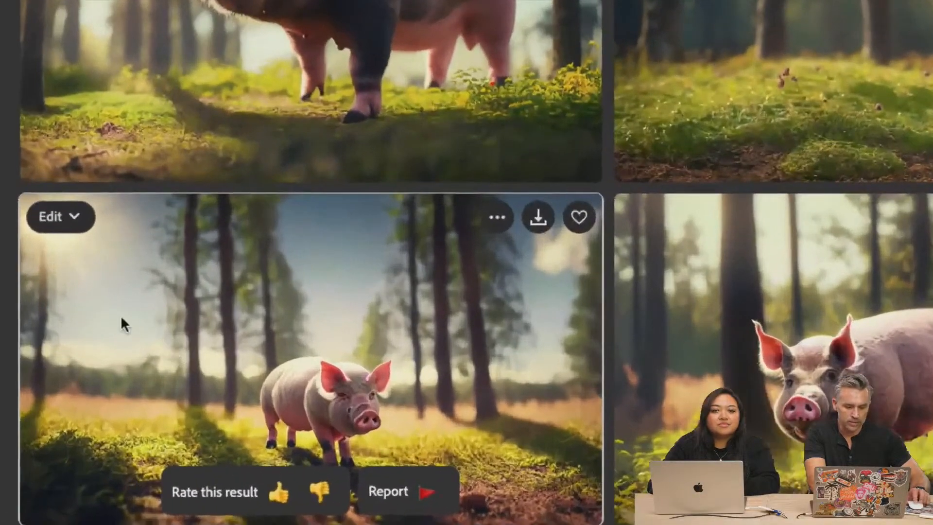
pyautogui.click(56, 220)
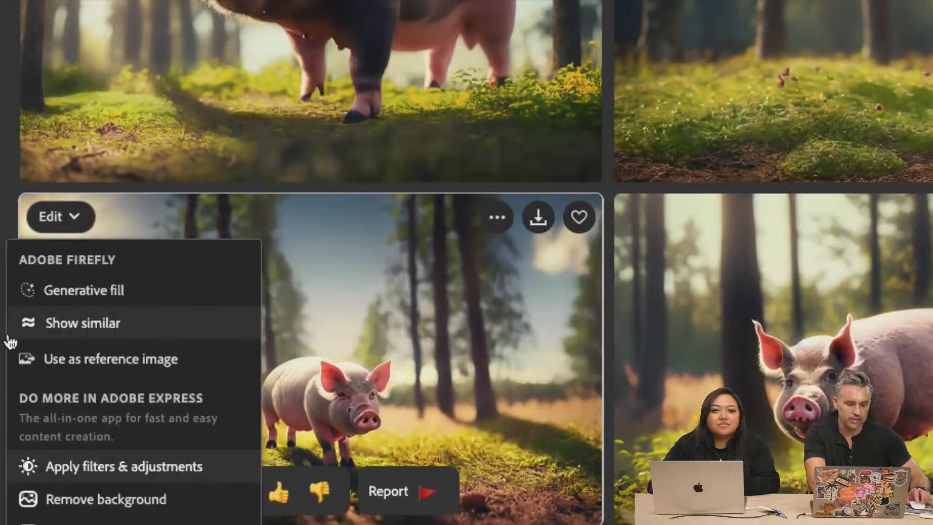
pyautogui.click(82, 323)
pyautogui.click(87, 219)
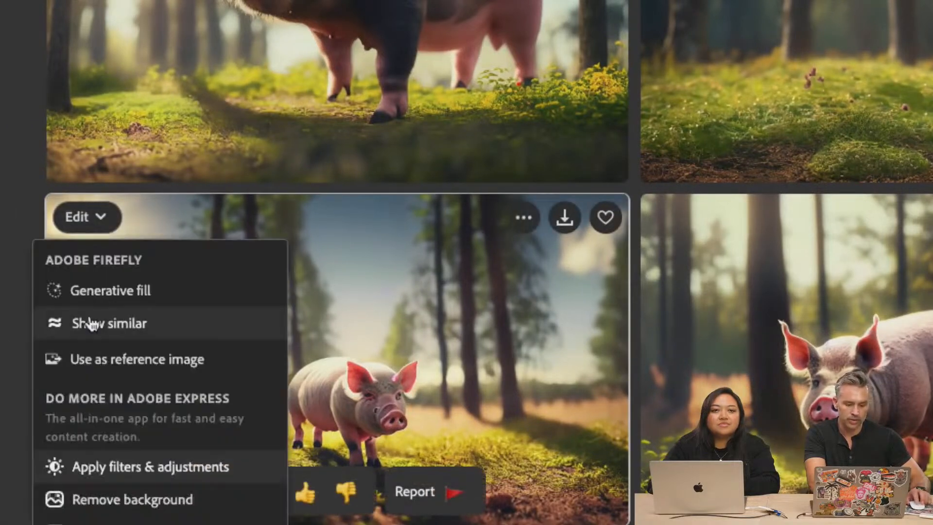
pyautogui.click(92, 367)
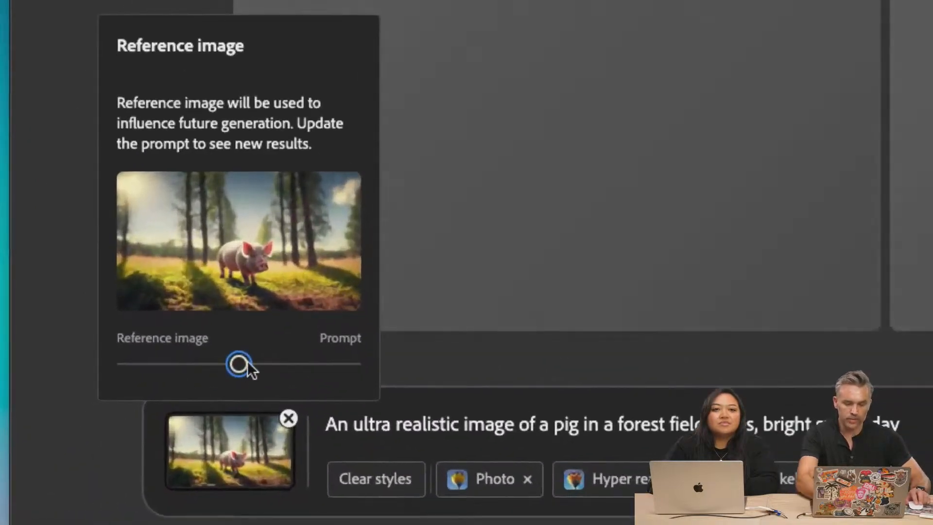
pyautogui.moveTo(215, 386); pyautogui.dragTo(346, 365)
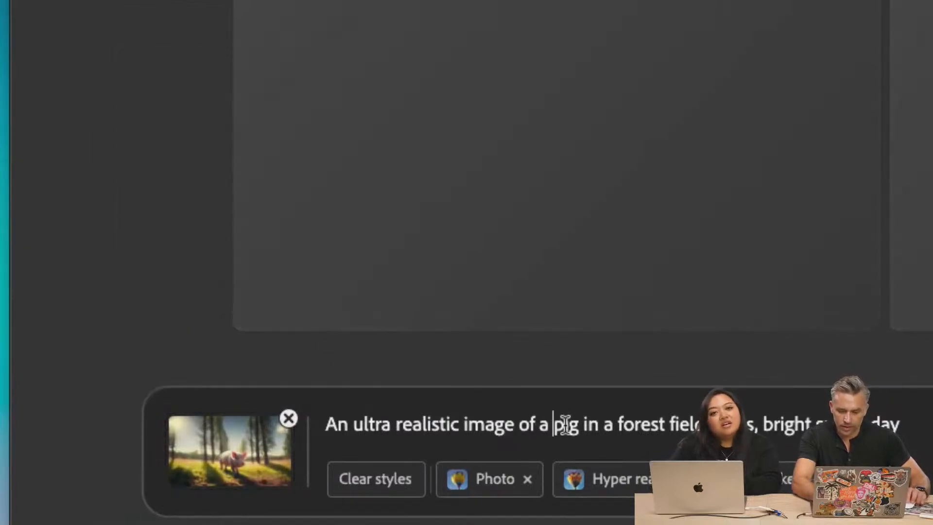
# Change "pig" to "lamb" and "forest field" to "barn" in the prompt
pyautogui.doubleClick(565, 424)
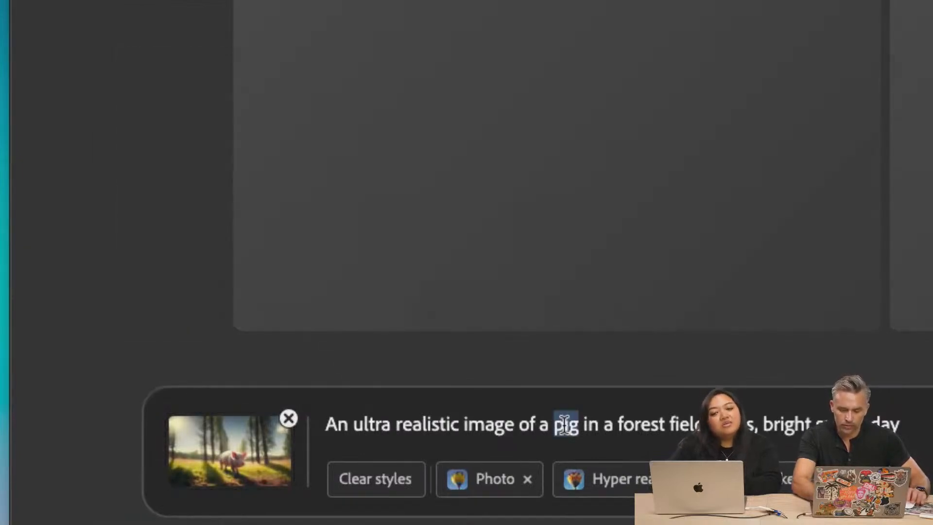
pyautogui.write('lamb')
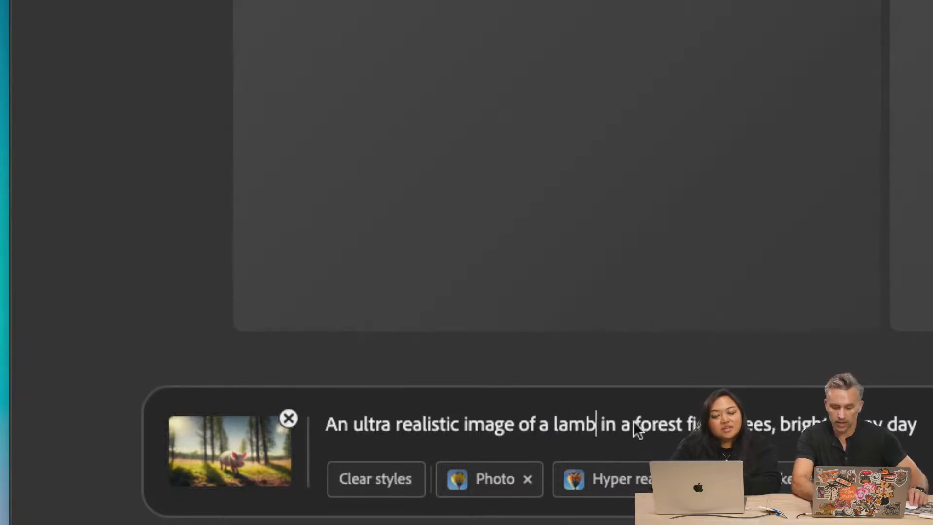
pyautogui.moveTo(633, 421); pyautogui.dragTo(722, 433)
pyautogui.write('b')
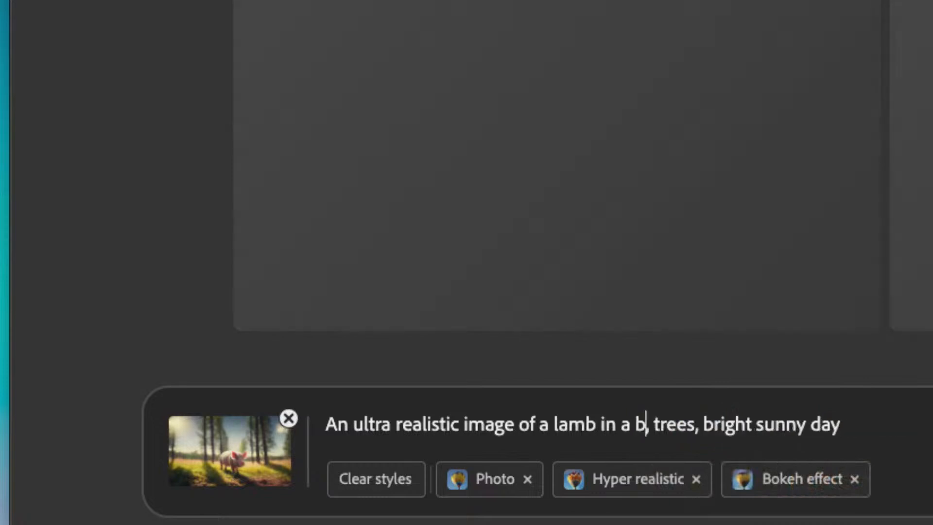
pyautogui.write('arn')
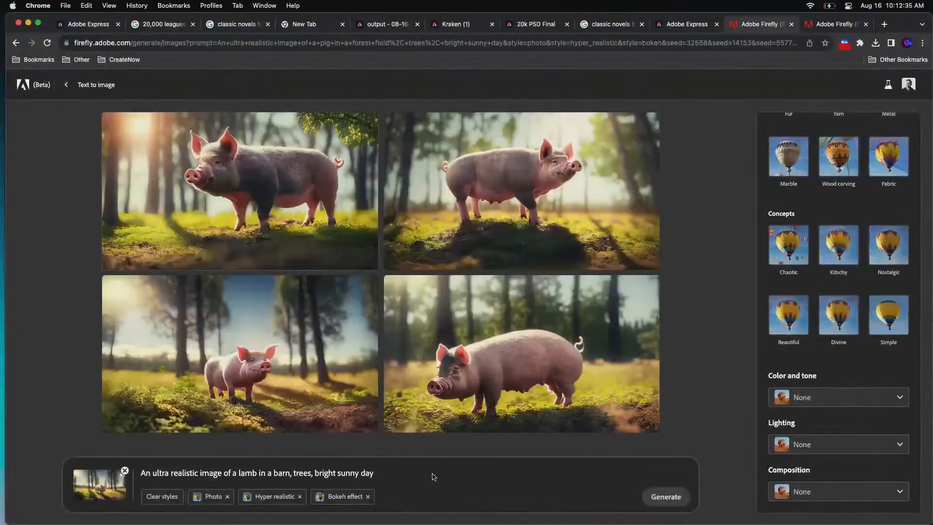
# Generate the lamb-in-a-barn images and check the reference image's influence setting
pyautogui.click(666, 496)
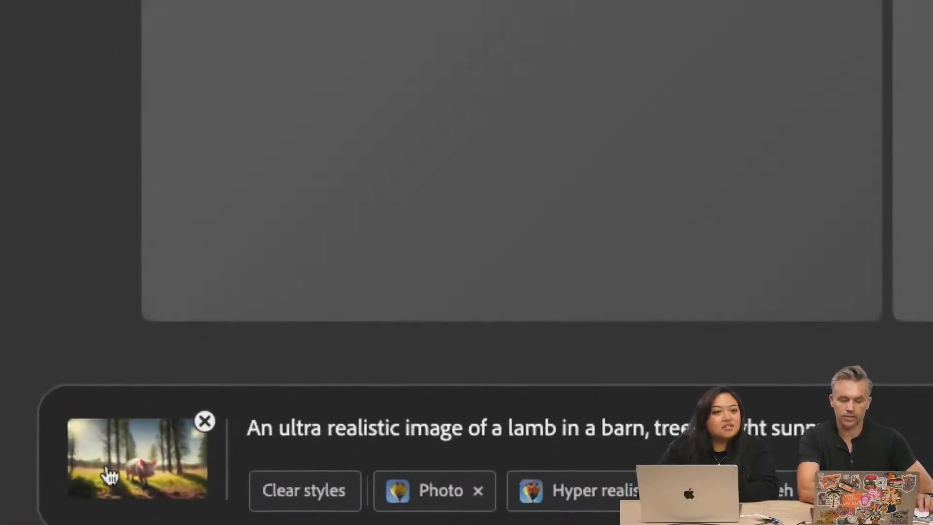
pyautogui.click(104, 474)
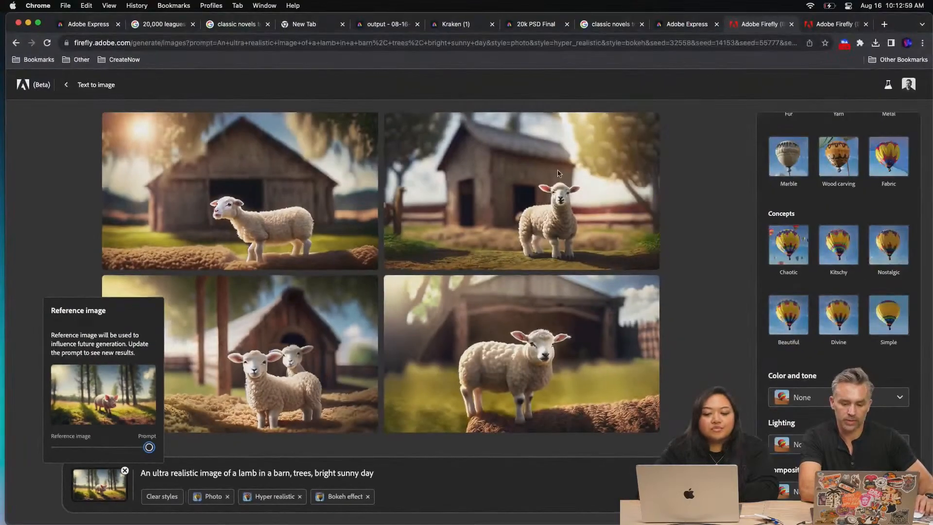
pyautogui.moveTo(627, 125)
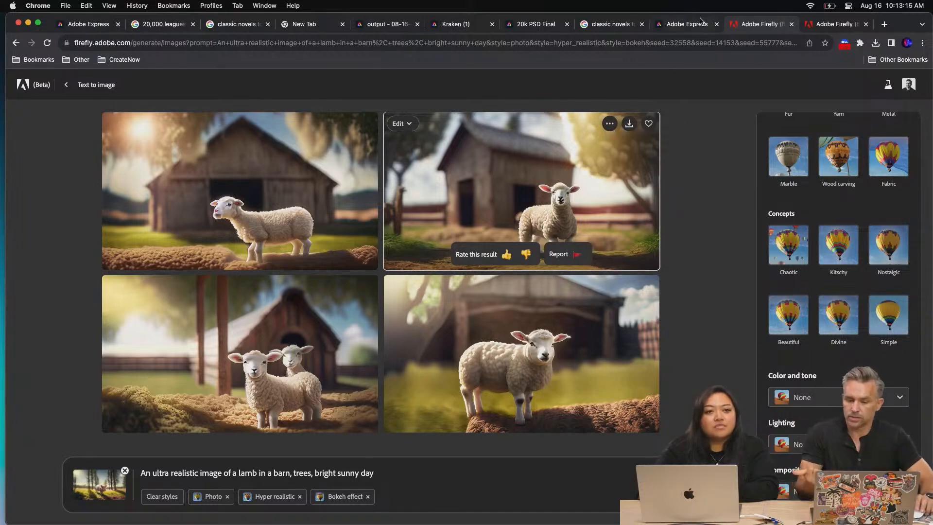
# Copy the full lamb prompt from Firefly into the Text to image box on the Adobe Express home page and generate the images
pyautogui.click(687, 25)
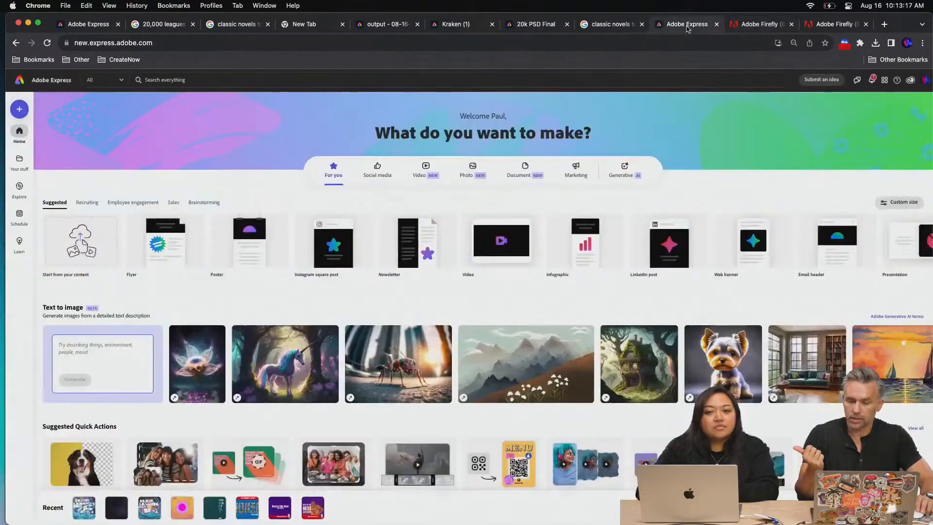
pyautogui.click(834, 24)
pyautogui.click(759, 25)
pyautogui.moveTo(374, 472); pyautogui.dragTo(169, 469)
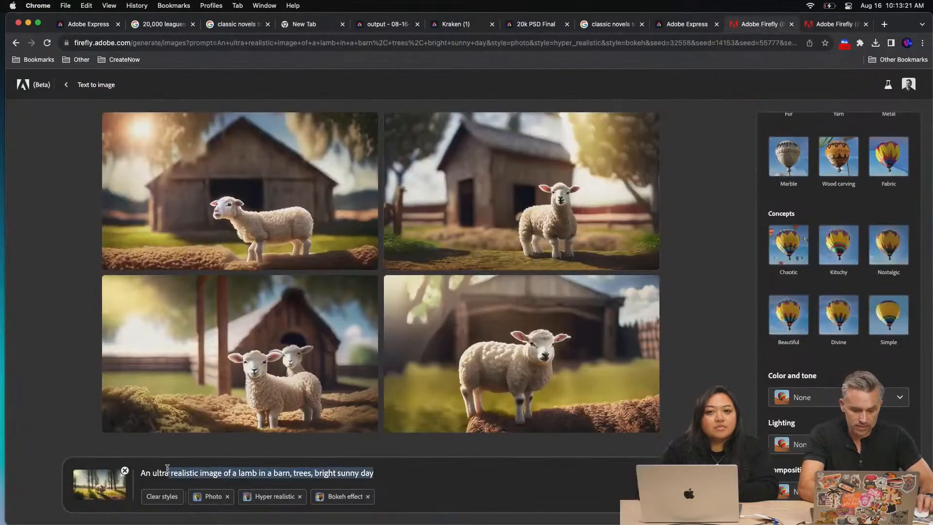
pyautogui.click(688, 24)
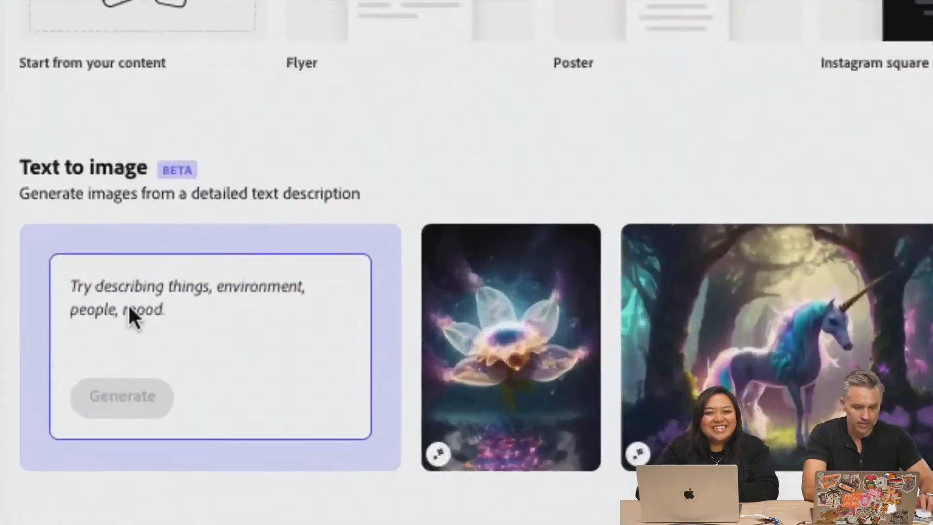
pyautogui.click(77, 353)
pyautogui.write('An ultra realistic image of a lamb in a barn, trees, bright sunny day')
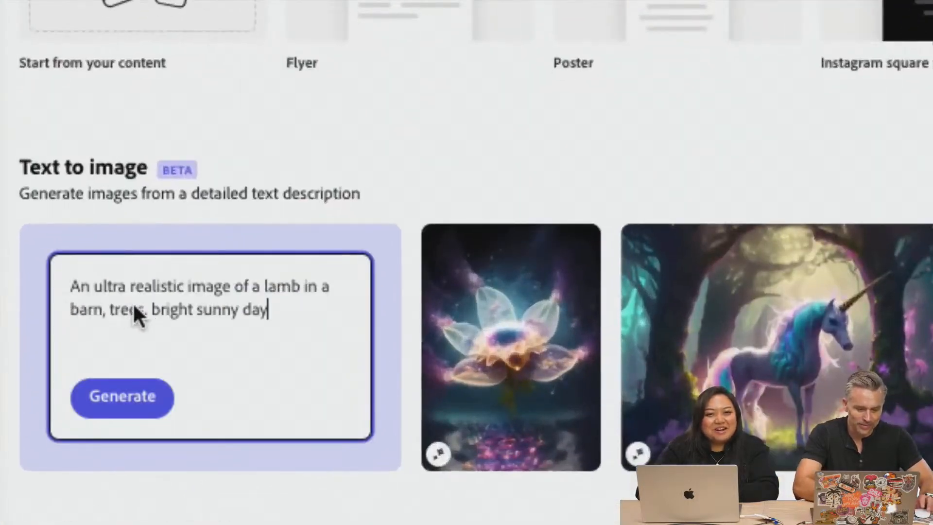
pyautogui.click(99, 403)
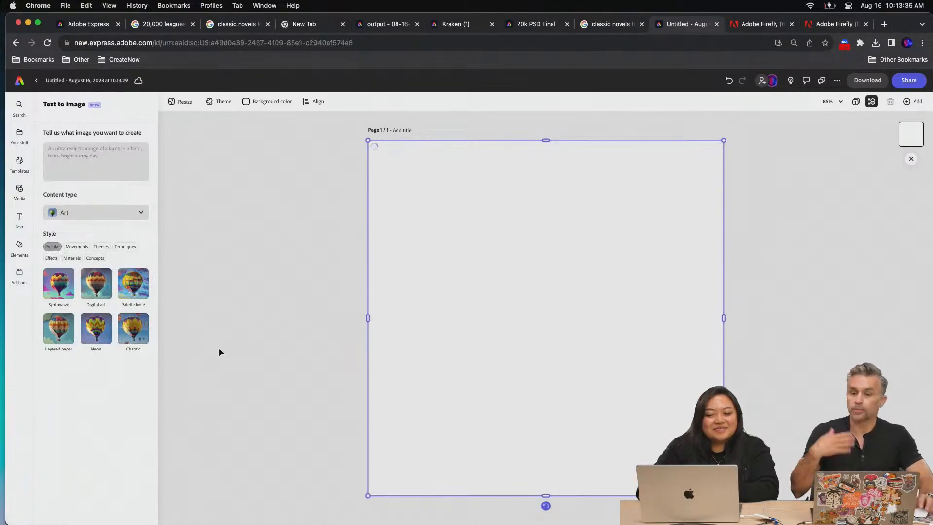
# Open the two Firefly puppy images from the Downloads folder in Photoshop (Beta) and bring the forest field puppy to the front
pyautogui.click(112, 510)
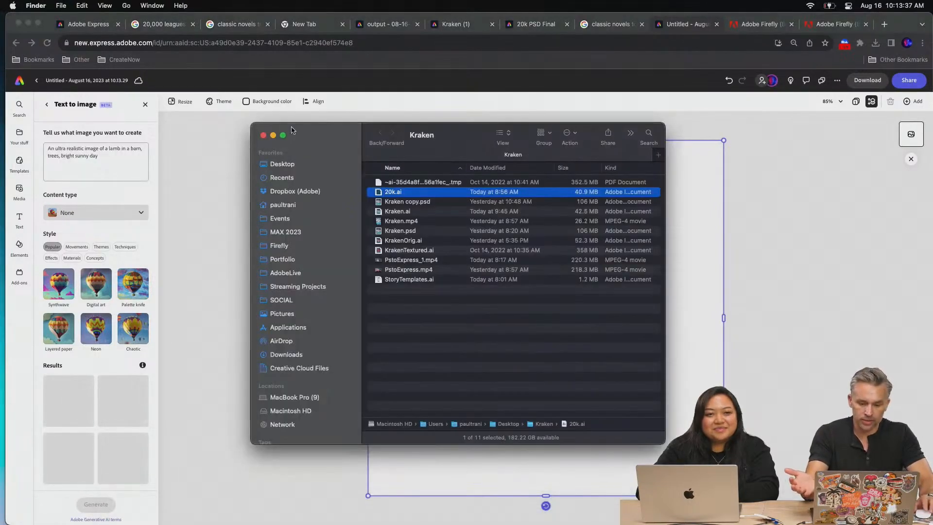
pyautogui.moveTo(338, 135); pyautogui.dragTo(727, 189)
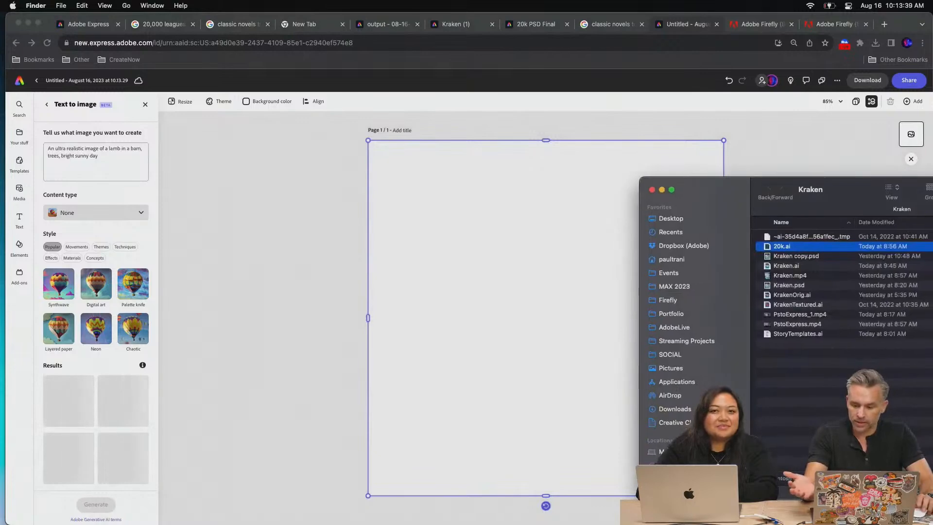
pyautogui.click(675, 409)
pyautogui.moveTo(825, 192); pyautogui.dragTo(549, 301)
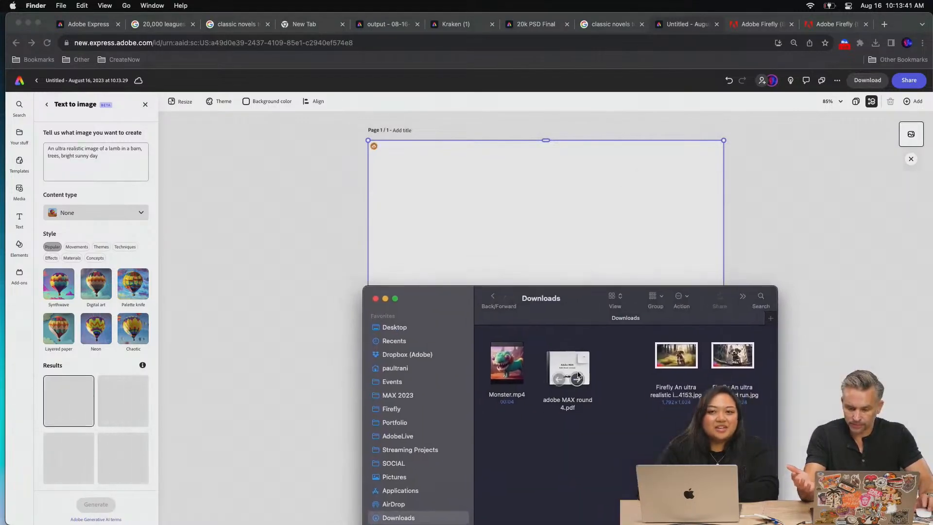
pyautogui.moveTo(661, 419); pyautogui.dragTo(736, 349)
pyautogui.moveTo(678, 352); pyautogui.dragTo(286, 515)
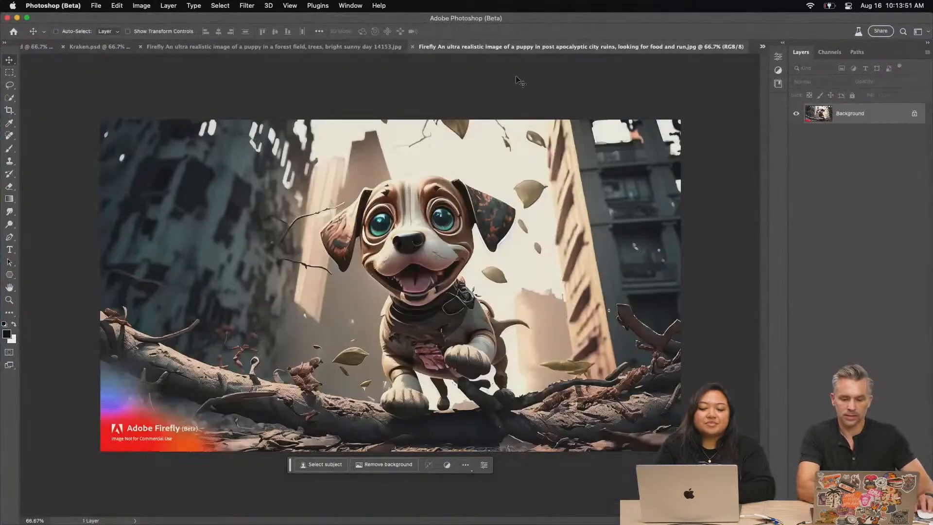
pyautogui.click(339, 47)
# Switch to Photoshop 2023 and save the Animal Farm title document to the Desktop as animal.psd
pyautogui.moveTo(301, 518)
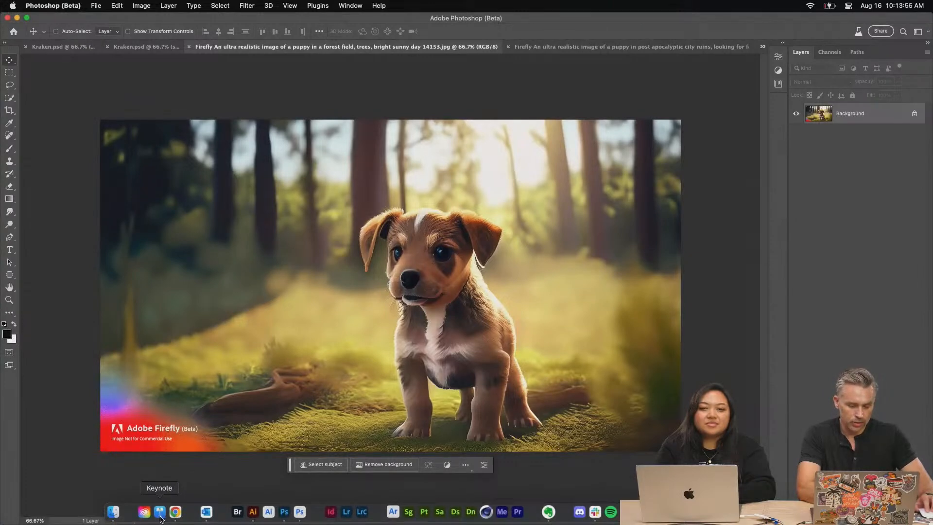
pyautogui.click(286, 512)
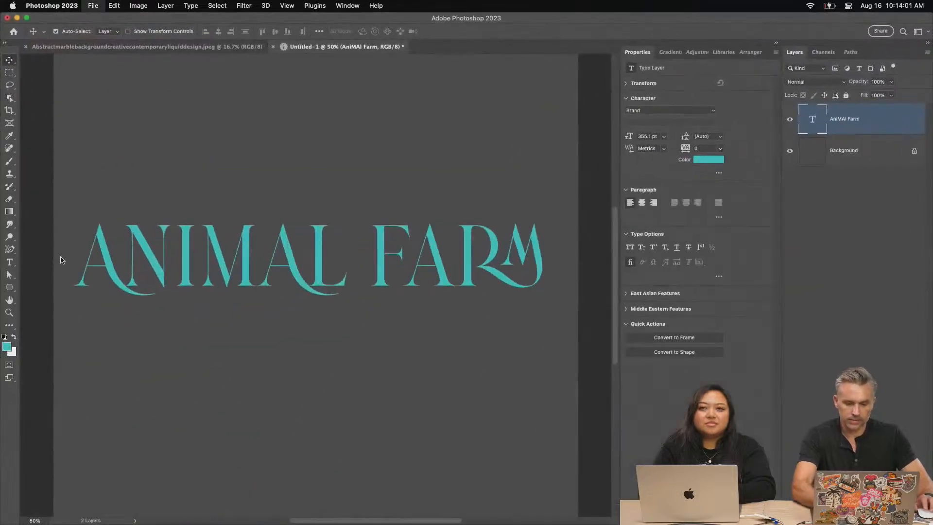
pyautogui.press('super+s')
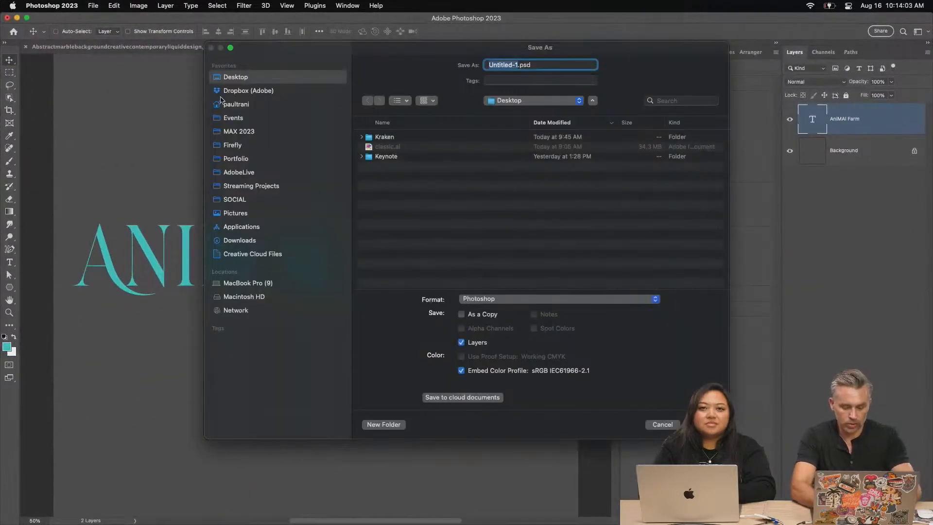
pyautogui.write('anima')
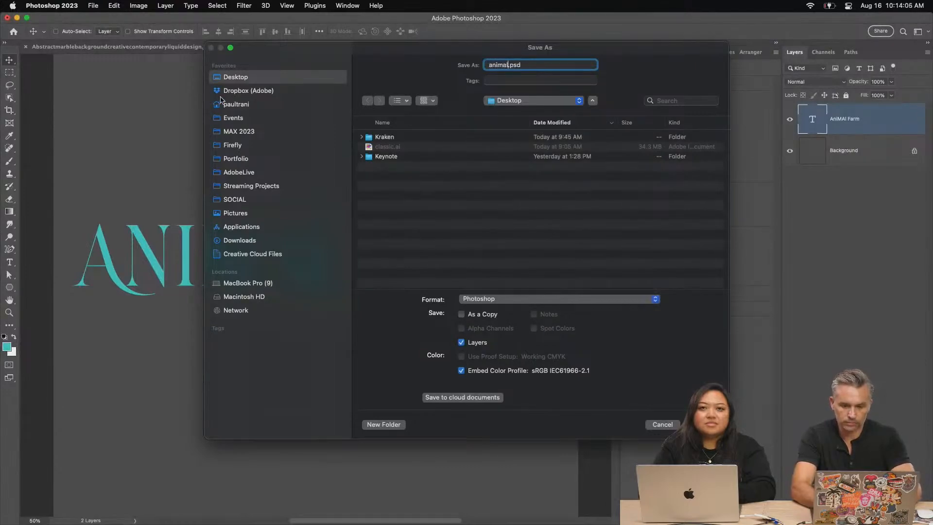
pyautogui.write('l')
pyautogui.press('Return')
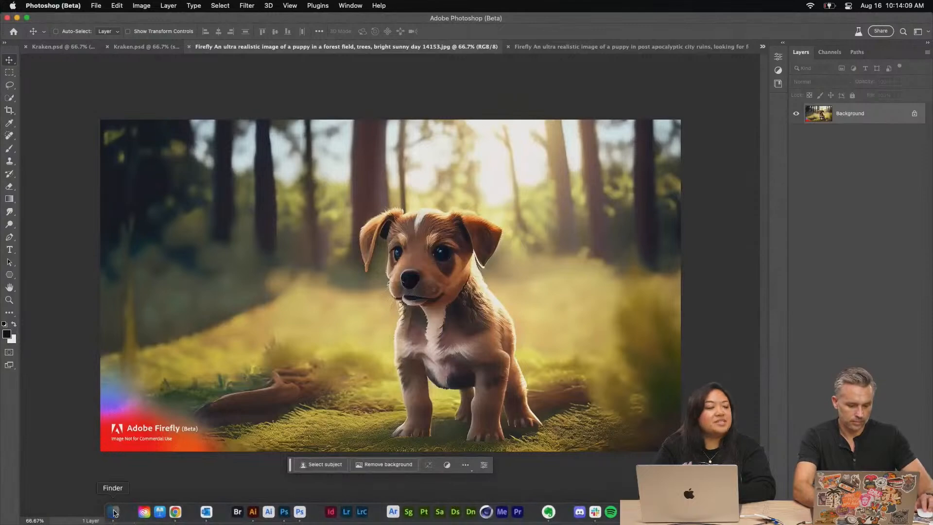
# Open animal.psd from the Desktop folder in Photoshop (Beta)
pyautogui.click(114, 511)
pyautogui.moveTo(447, 299); pyautogui.dragTo(560, 204)
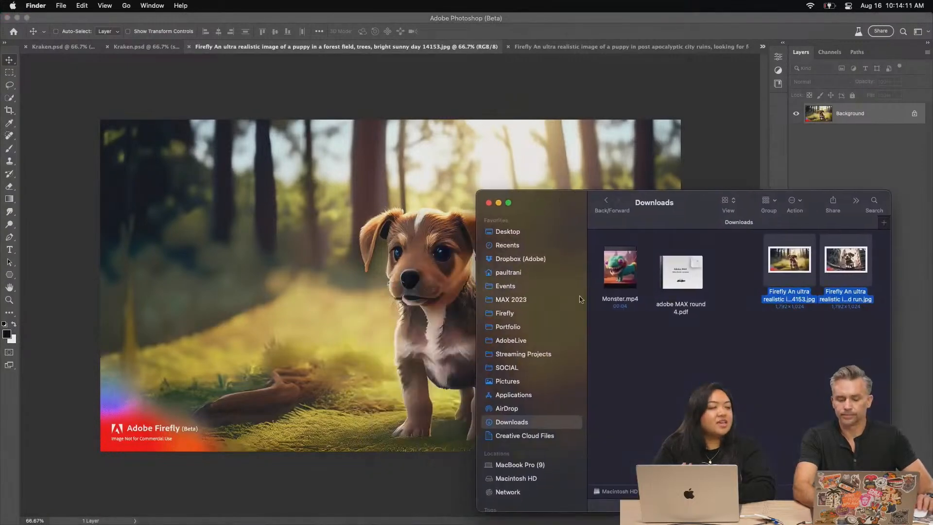
pyautogui.click(554, 232)
pyautogui.moveTo(613, 258); pyautogui.dragTo(300, 521)
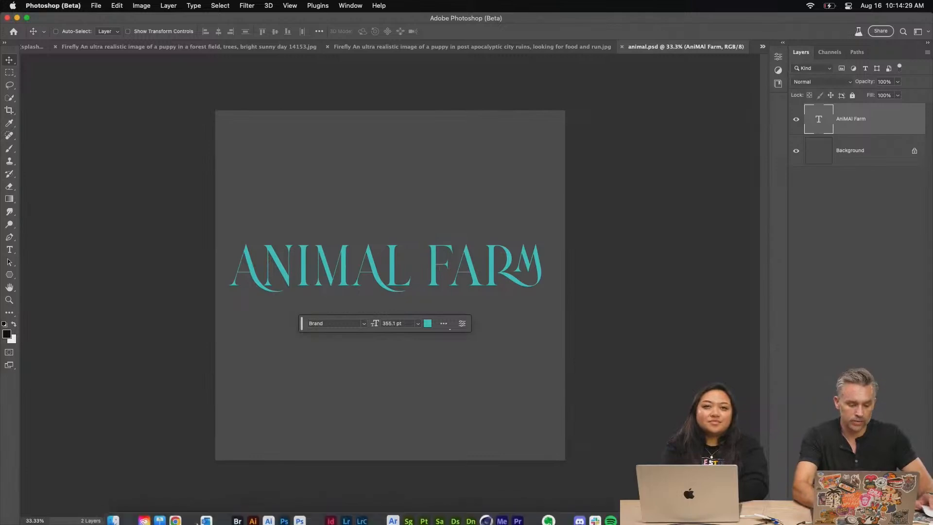
# Switch back to Firefly in Chrome, add ", a dog, a cow, a chicken," after "lamb" in the prompt, and generate the images
pyautogui.click(175, 513)
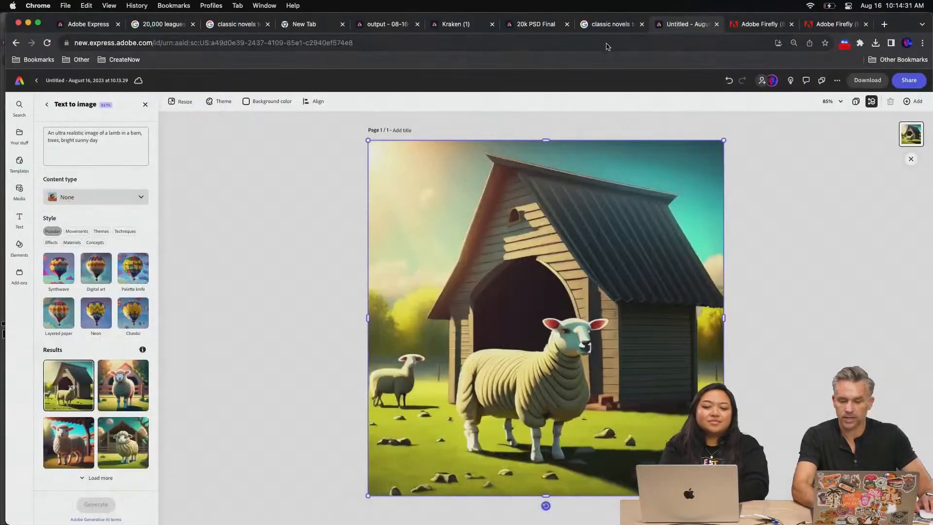
pyautogui.click(744, 28)
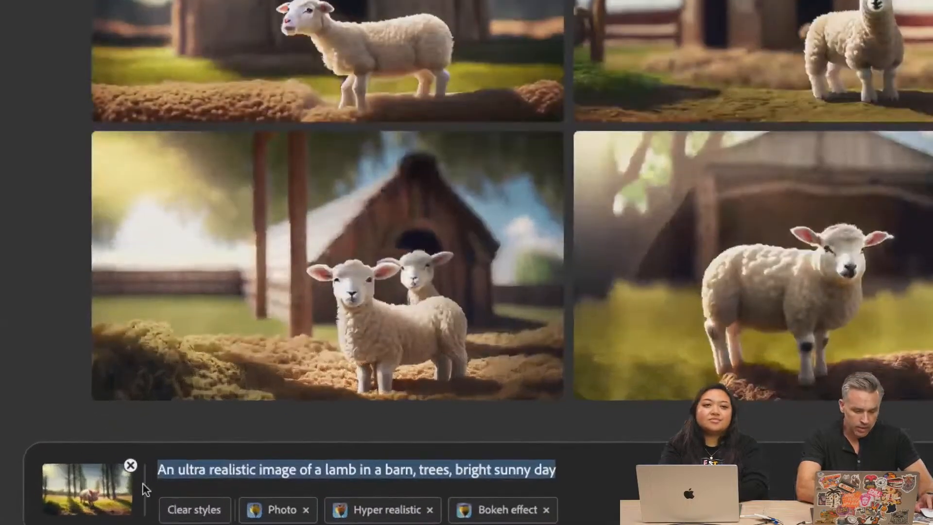
pyautogui.click(213, 473)
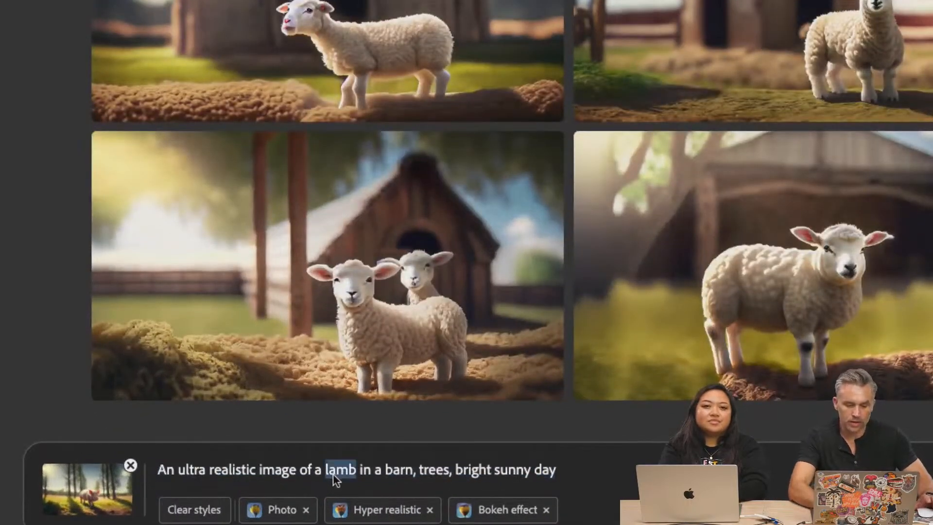
pyautogui.press('Right')
pyautogui.write(', a')
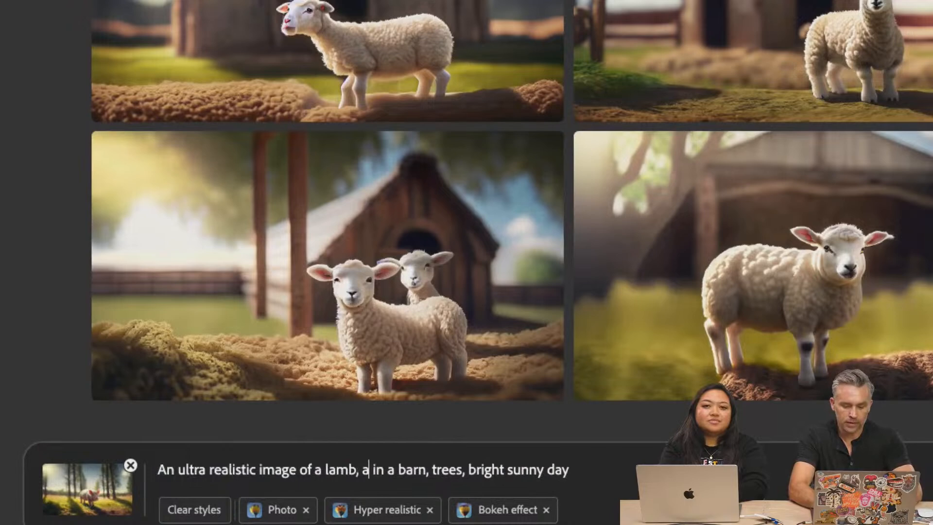
pyautogui.write(' dog,')
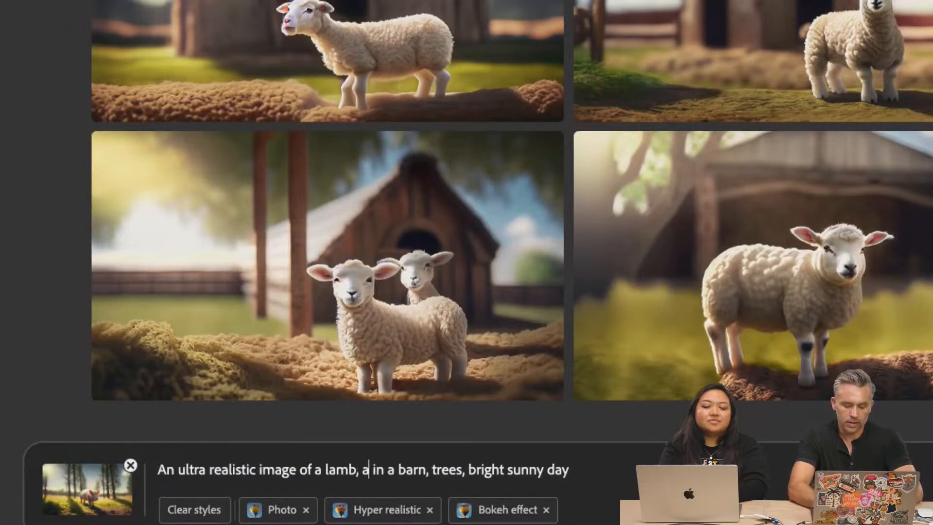
pyautogui.write(' a ')
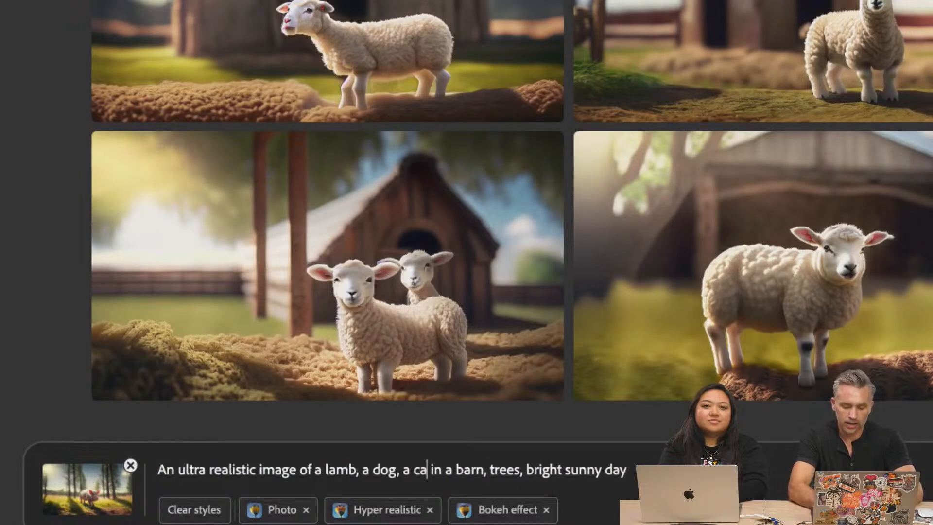
pyautogui.write('cow, a')
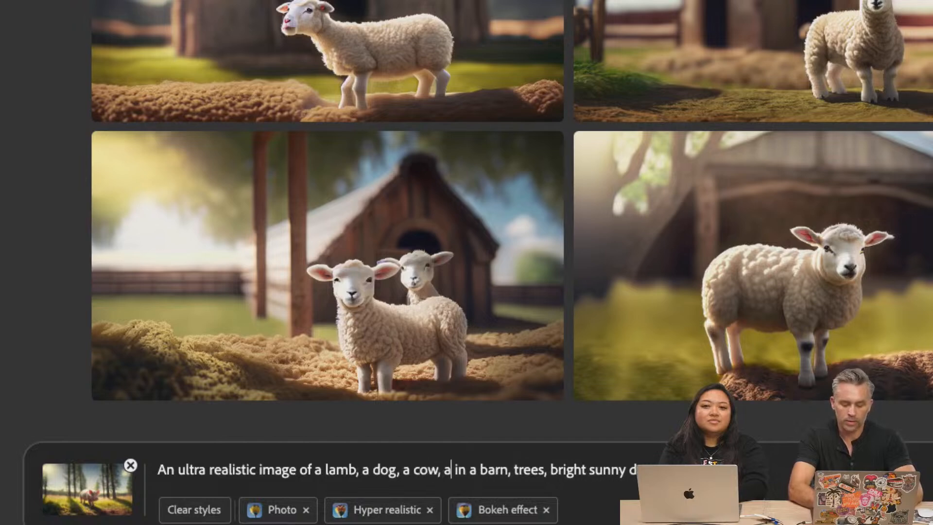
pyautogui.write(' chicken,')
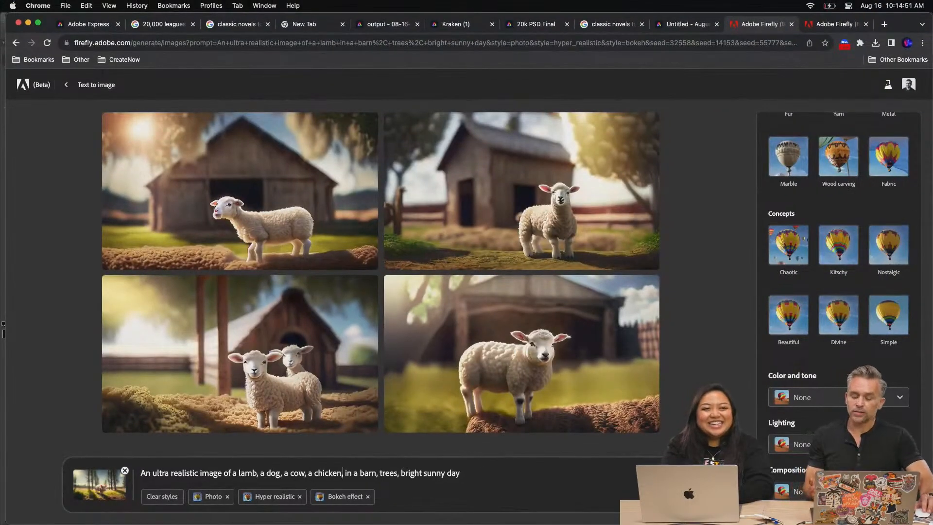
pyautogui.press('Return')
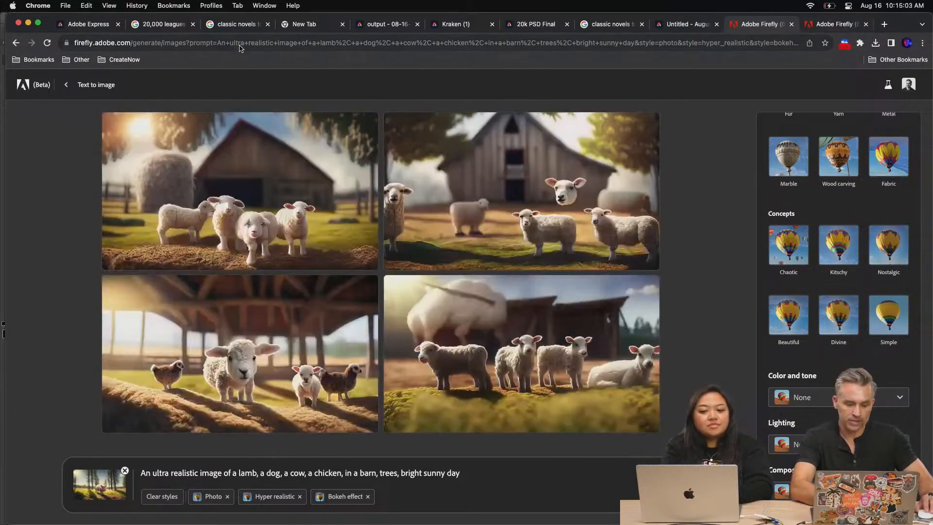
# Give the result with the floating sheep head a thumbs-down rating and open its feedback form
pyautogui.moveTo(516, 204)
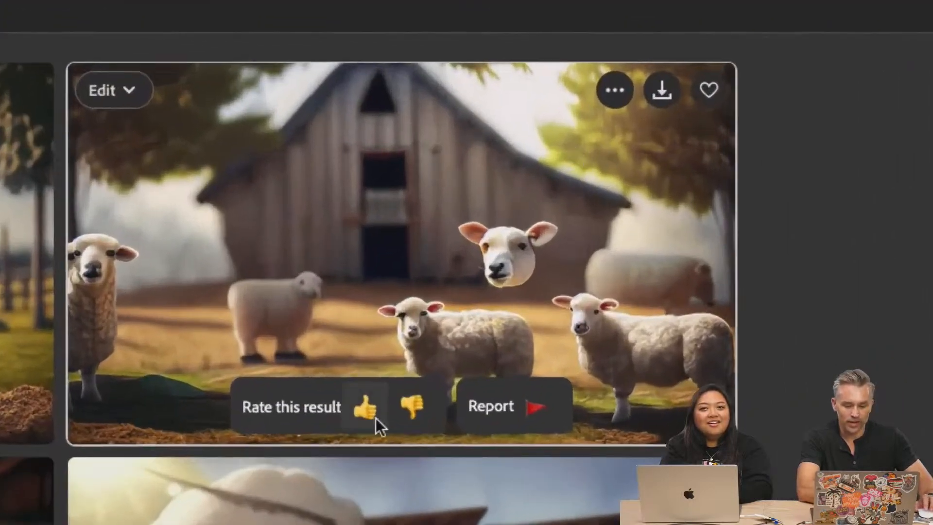
pyautogui.click(415, 408)
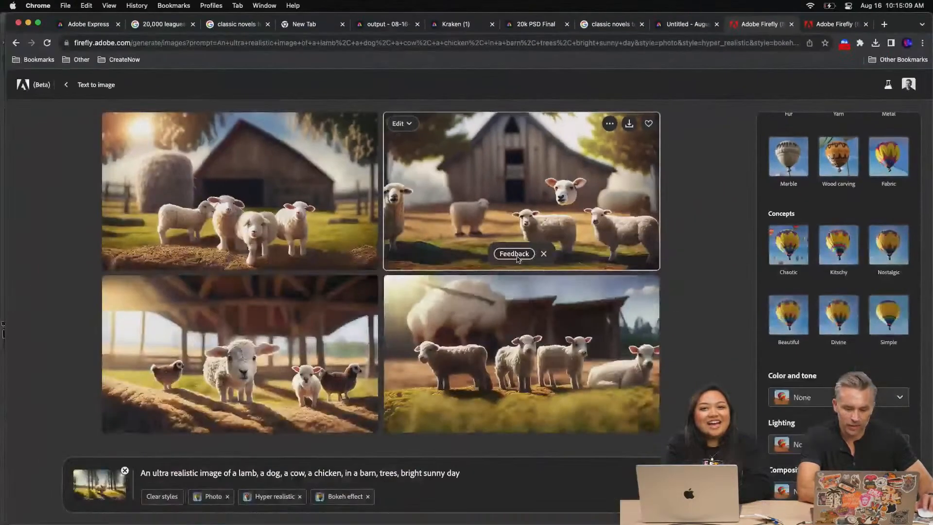
pyautogui.click(513, 254)
# Mark the feedback as Poor Quality and Other, add the note "floating head. Not what I wanted." and submit it
pyautogui.click(416, 343)
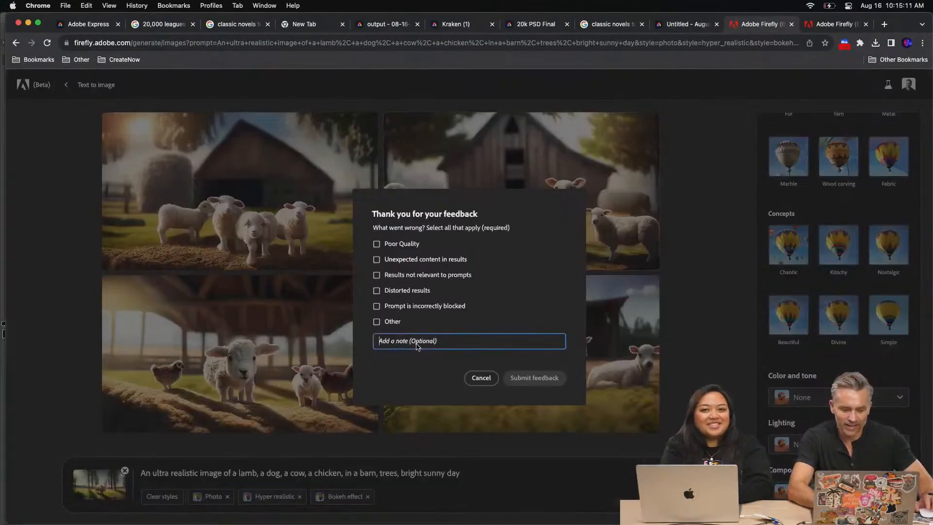
pyautogui.click(377, 322)
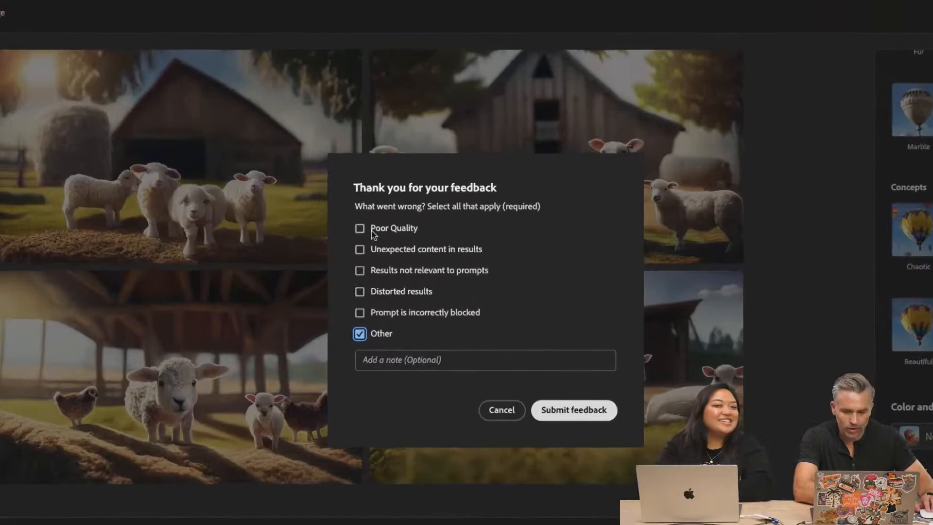
pyautogui.click(377, 243)
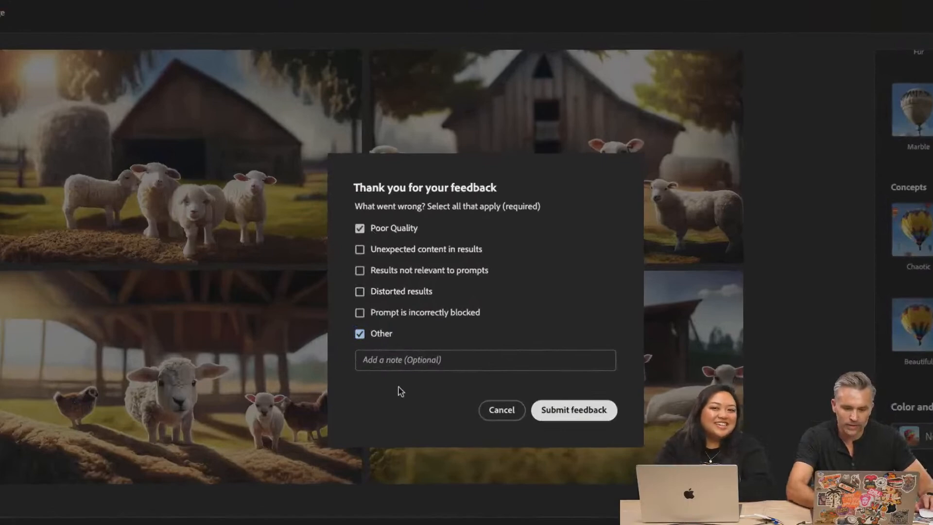
pyautogui.click(421, 346)
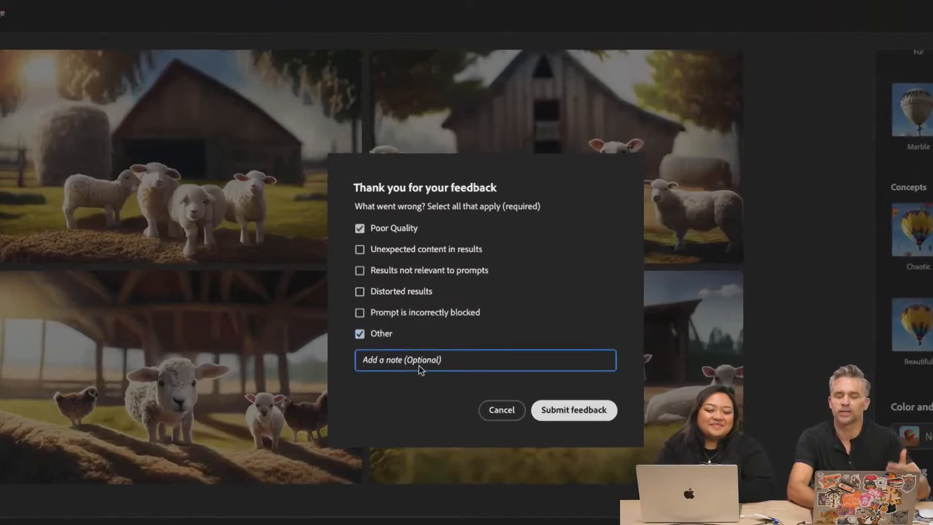
pyautogui.write('floating head. No')
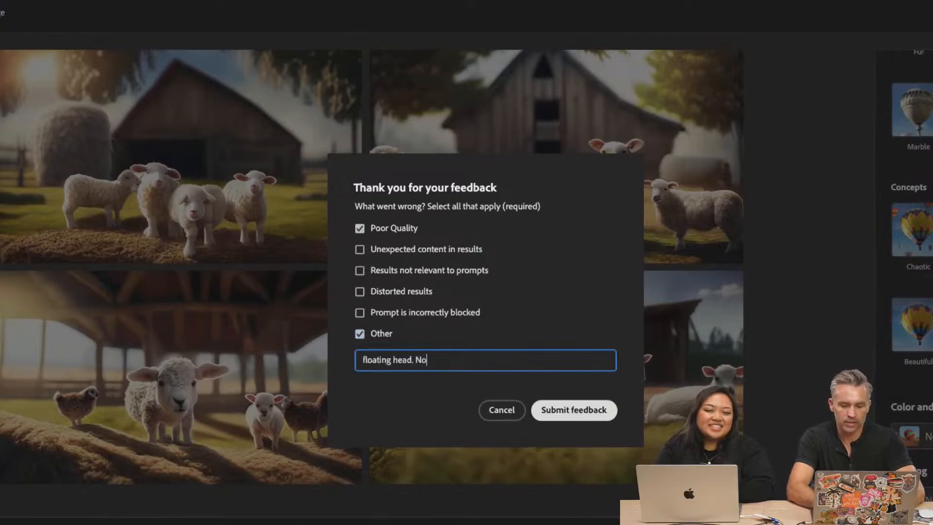
pyautogui.write('haat ')
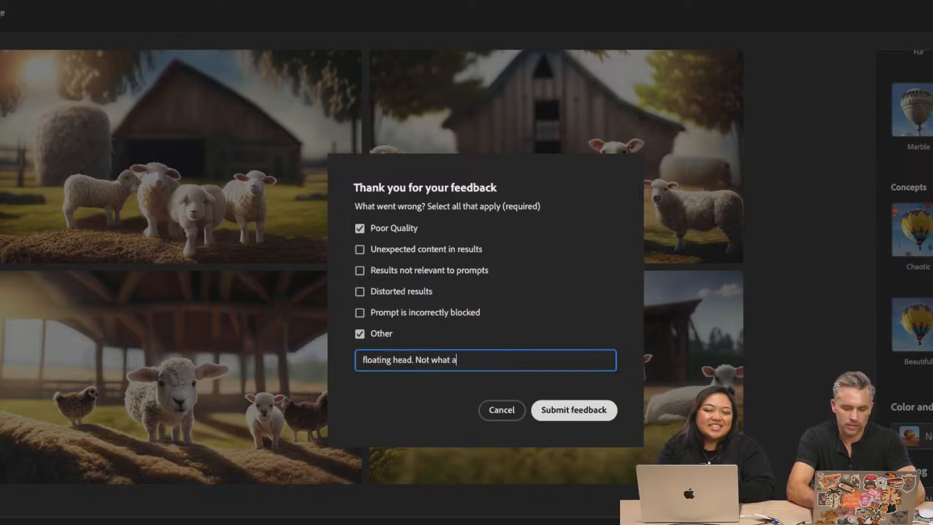
pyautogui.write('wnt')
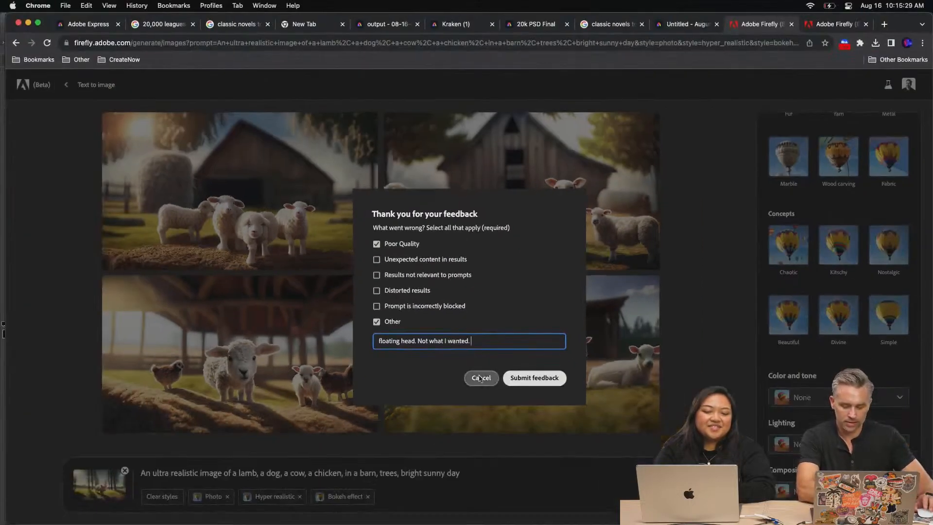
pyautogui.click(555, 414)
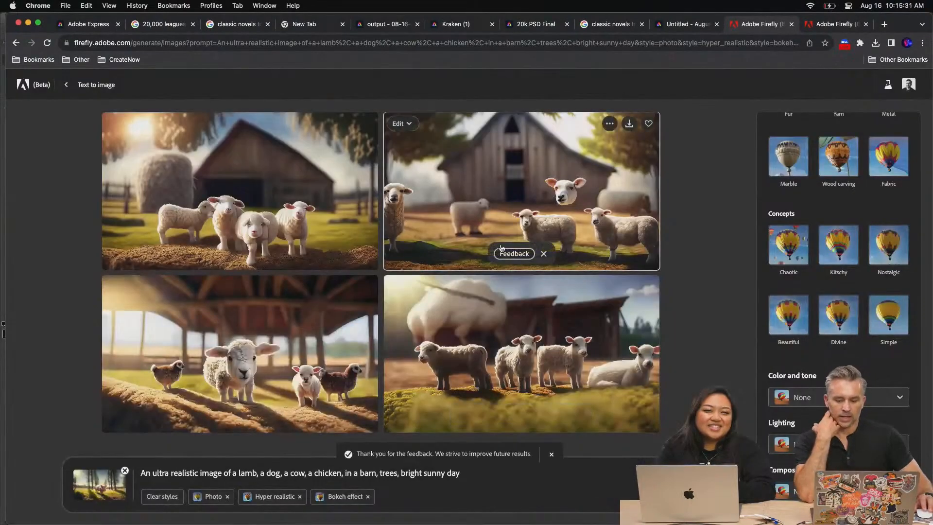
# View the lamb and chicken result enlarged, close the preview, and remove the reference image from the prompt
pyautogui.click(136, 342)
pyautogui.moveTo(592, 306)
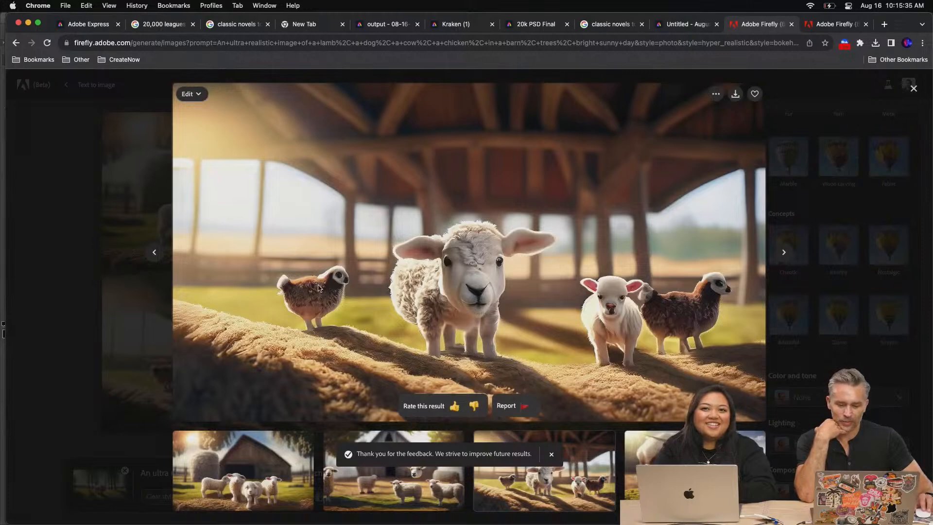
pyautogui.click(108, 342)
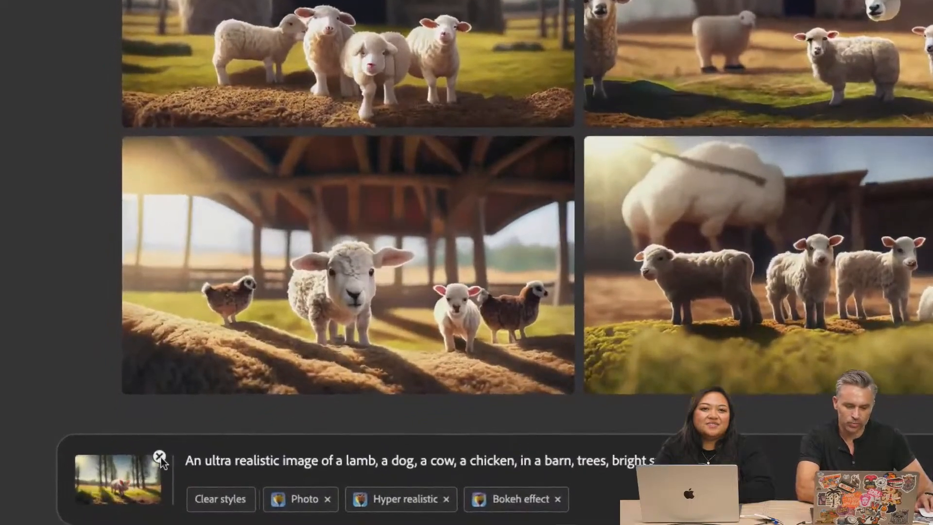
pyautogui.click(159, 456)
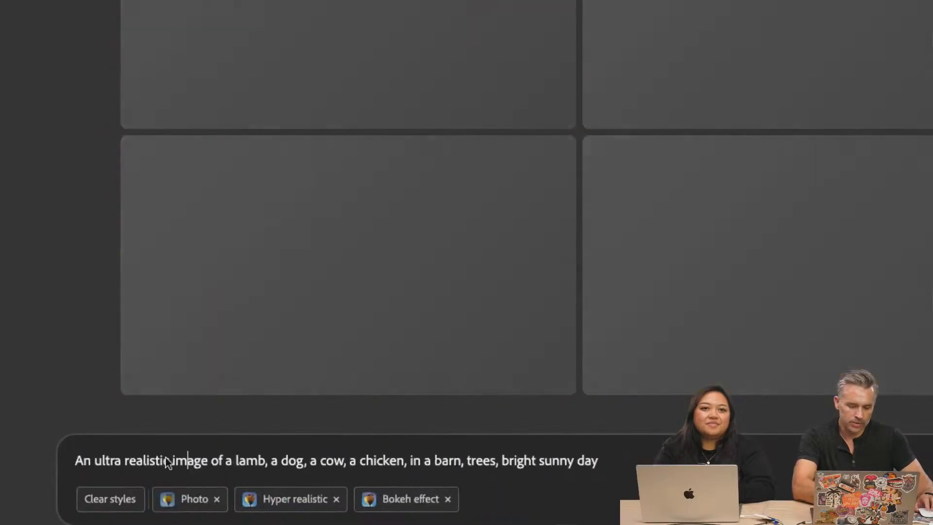
# Change the prompt to "An ultra realistic image of a chicken, on a neutral gray background" and generate the images
pyautogui.press('BackSpace')
pyautogui.press('BackSpace')
pyautogui.press('BackSpace')
pyautogui.press('BackSpace')
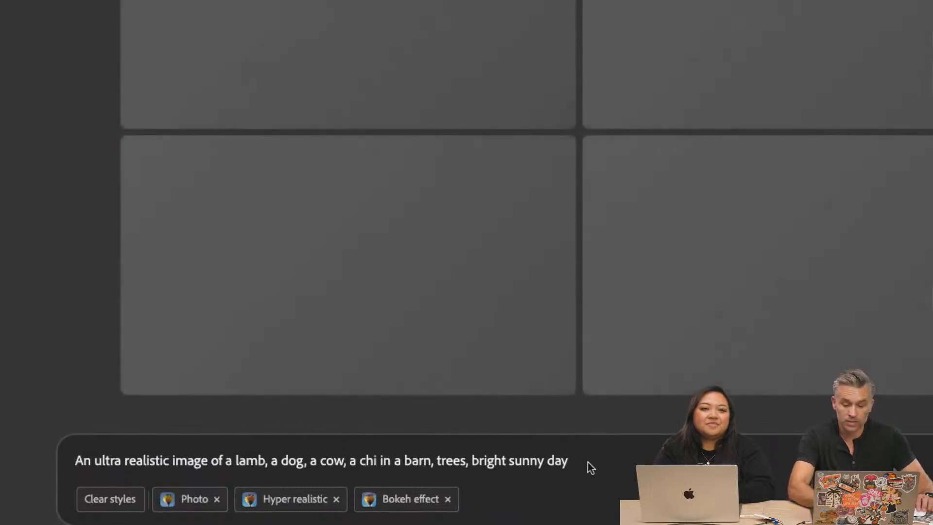
pyautogui.moveTo(587, 462); pyautogui.dragTo(234, 465)
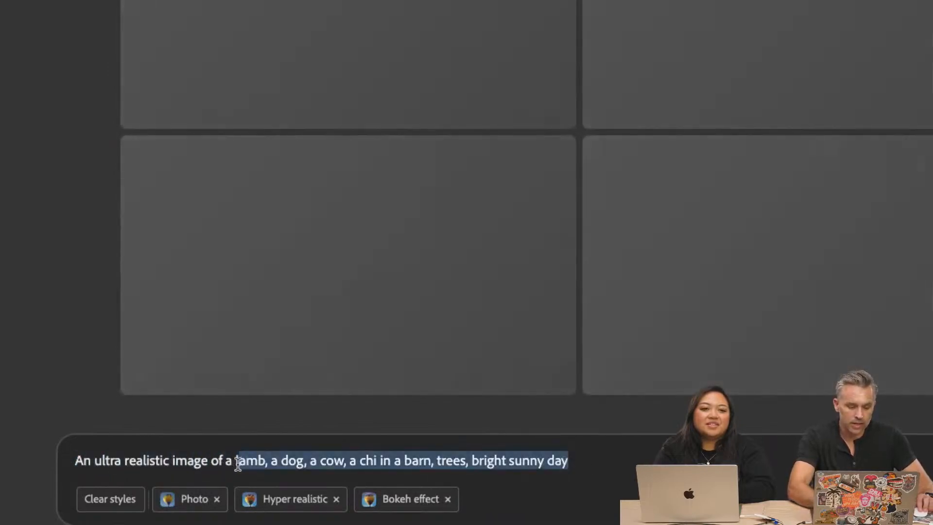
pyautogui.write('chice')
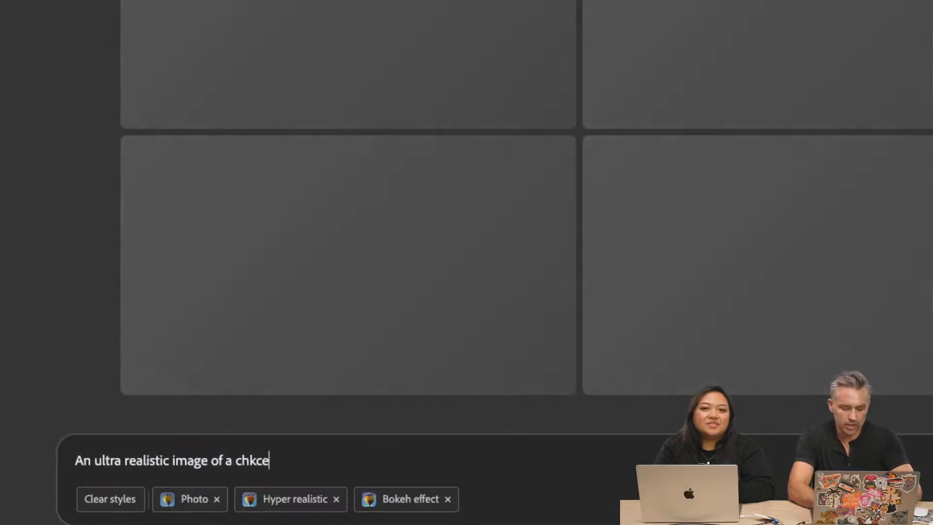
pyautogui.press('BackSpace')
pyautogui.press('BackSpace')
pyautogui.press('BackSpace')
pyautogui.write('icken, on a net')
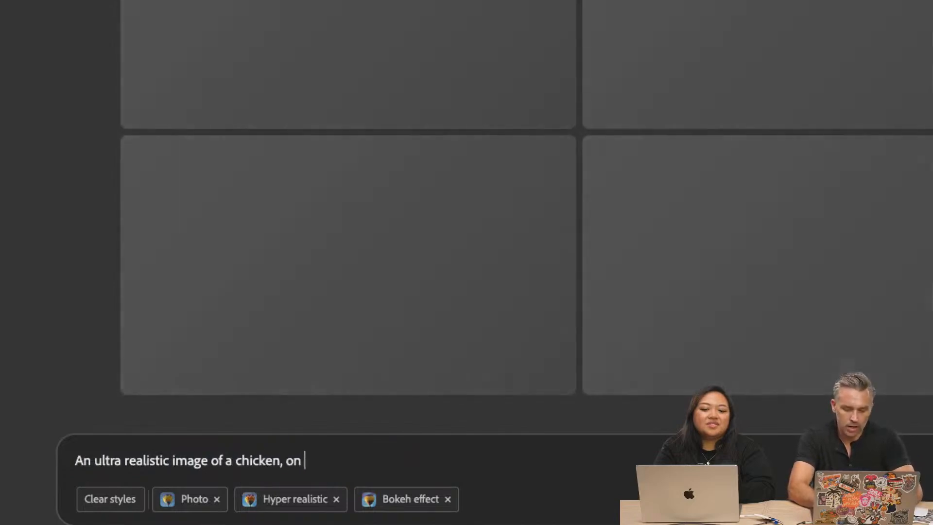
pyautogui.press('BackSpace')
pyautogui.write('utral gray background')
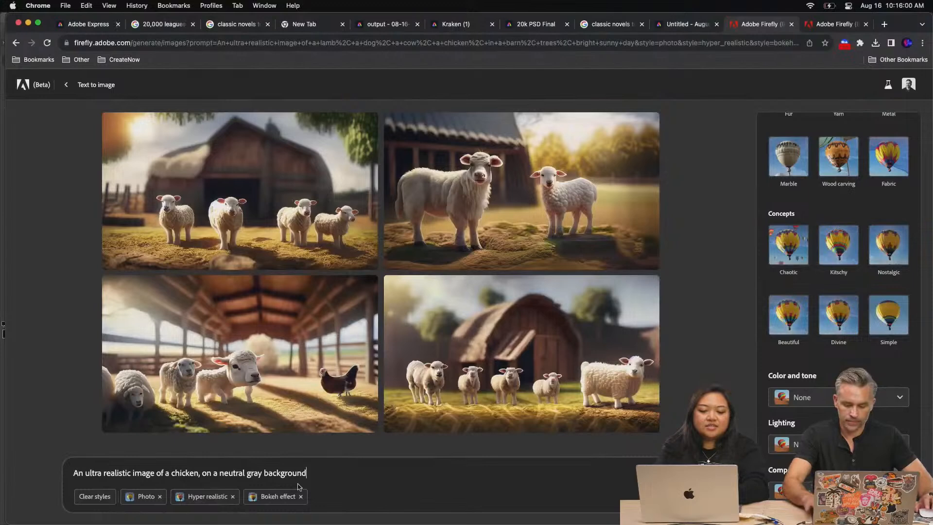
pyautogui.press('Return')
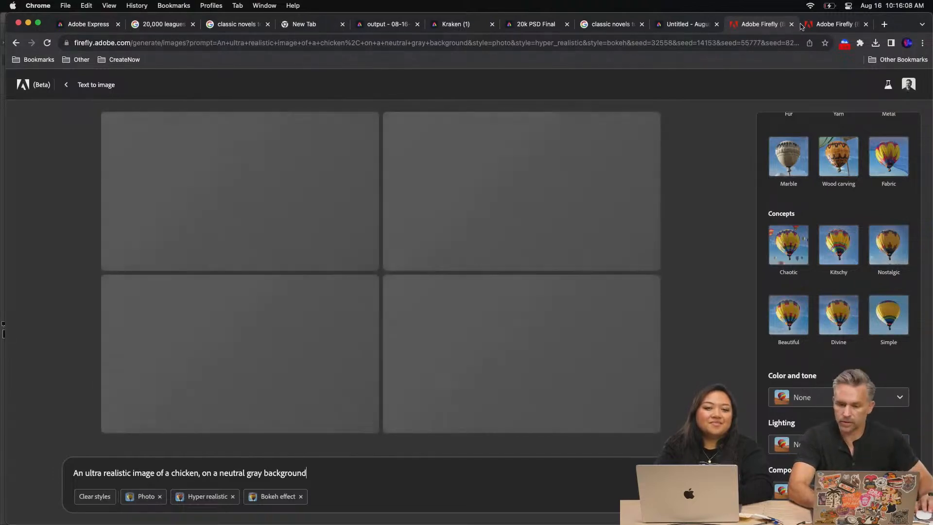
# Switch to the lamb and barn design in Adobe Express and add the text "Animal Farm" over the image
pyautogui.click(823, 29)
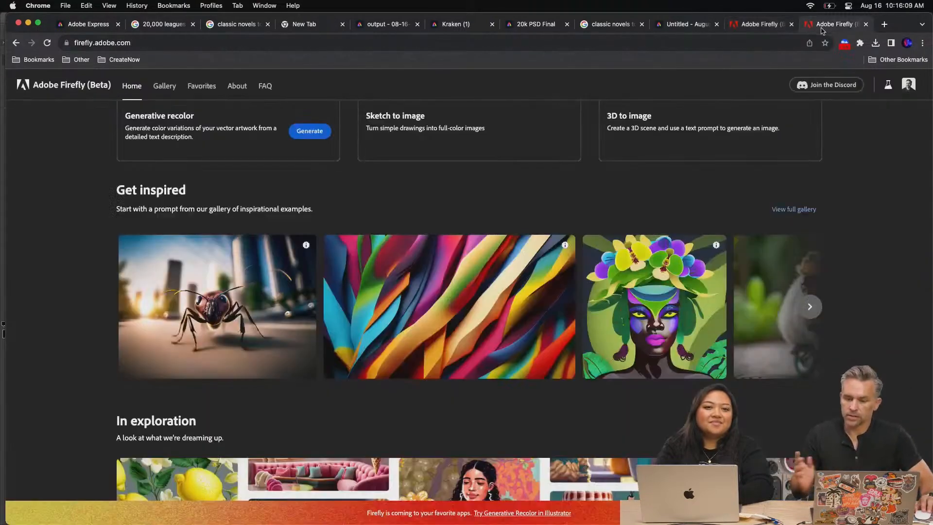
pyautogui.click(678, 27)
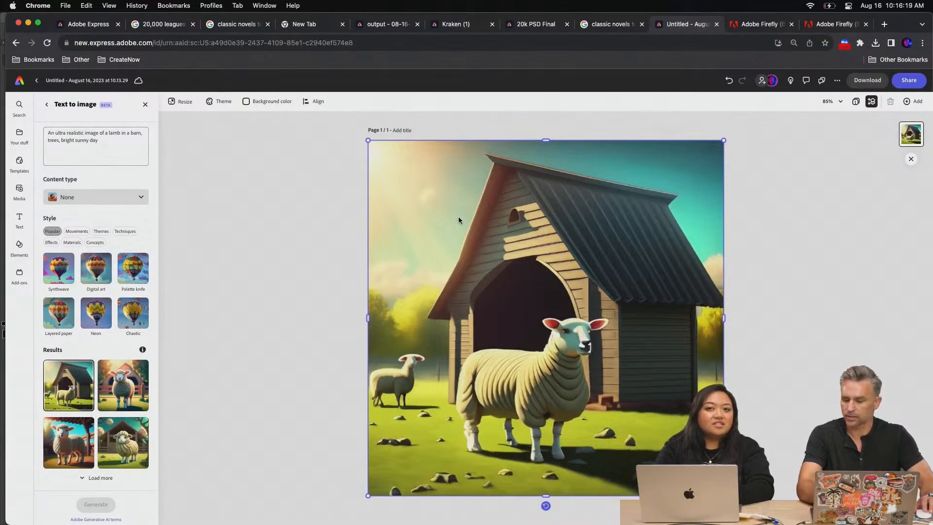
pyautogui.click(20, 218)
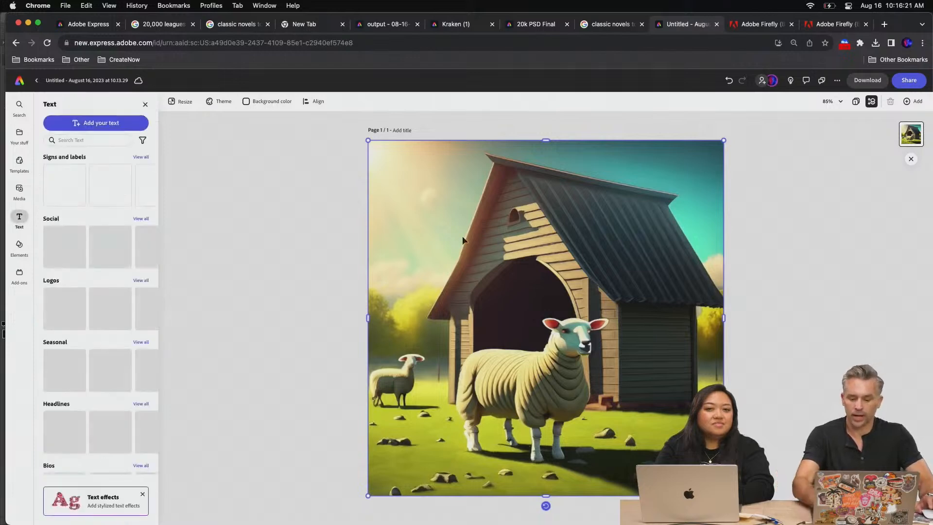
pyautogui.click(78, 123)
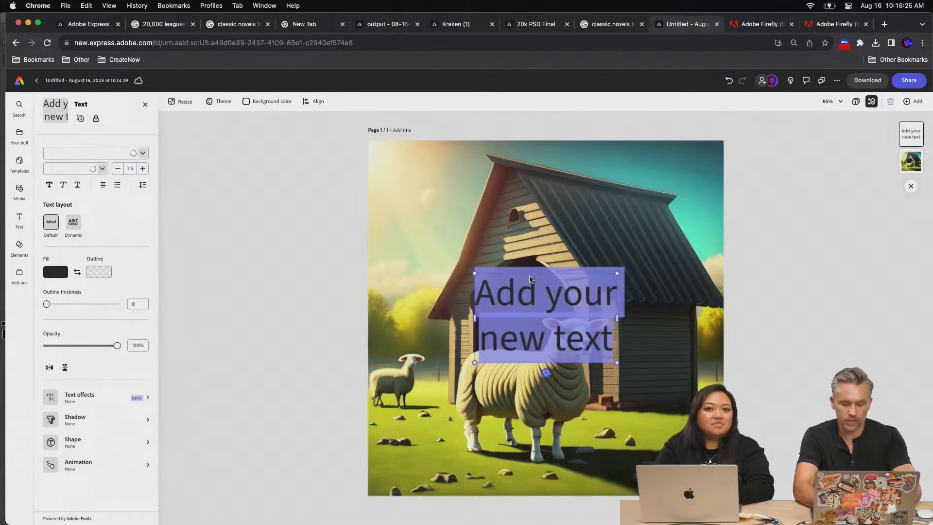
pyautogui.write('Animal Farm')
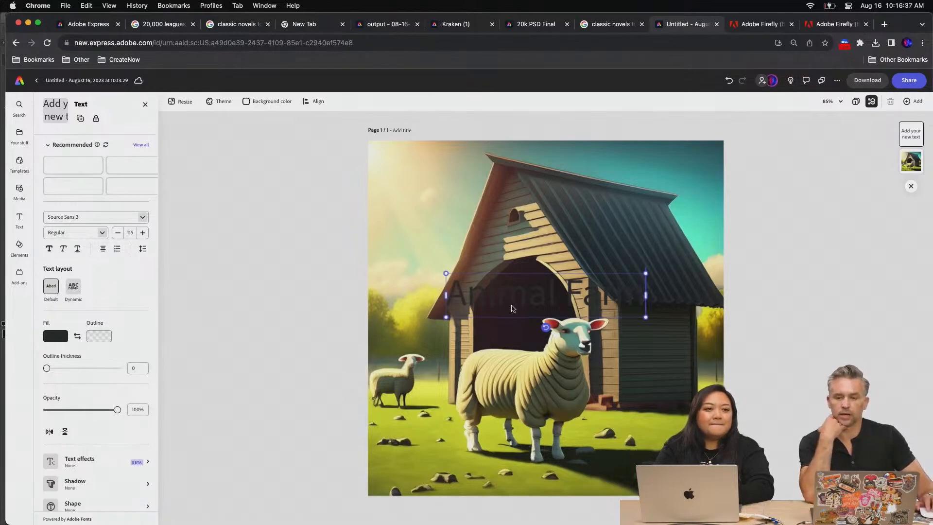
# Set the fill color of the whole Animal Farm text to white
pyautogui.press('super+a')
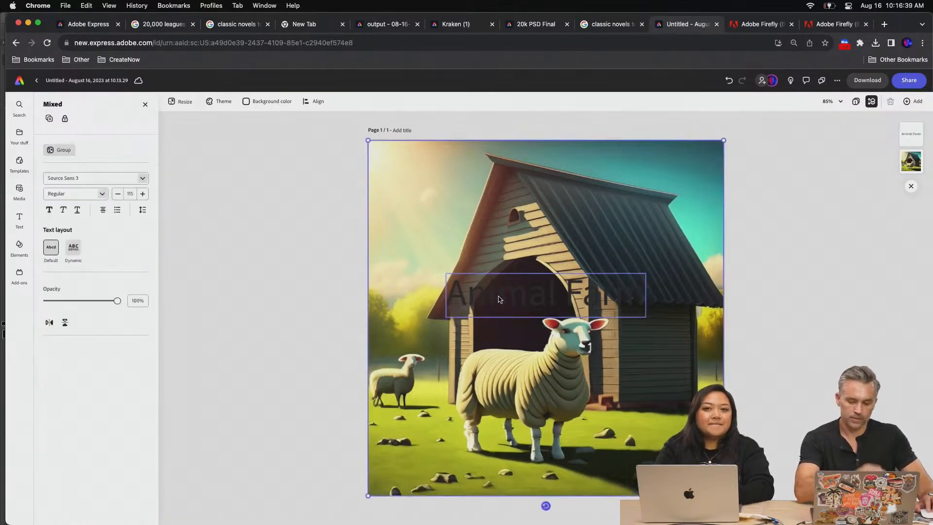
pyautogui.click(496, 293)
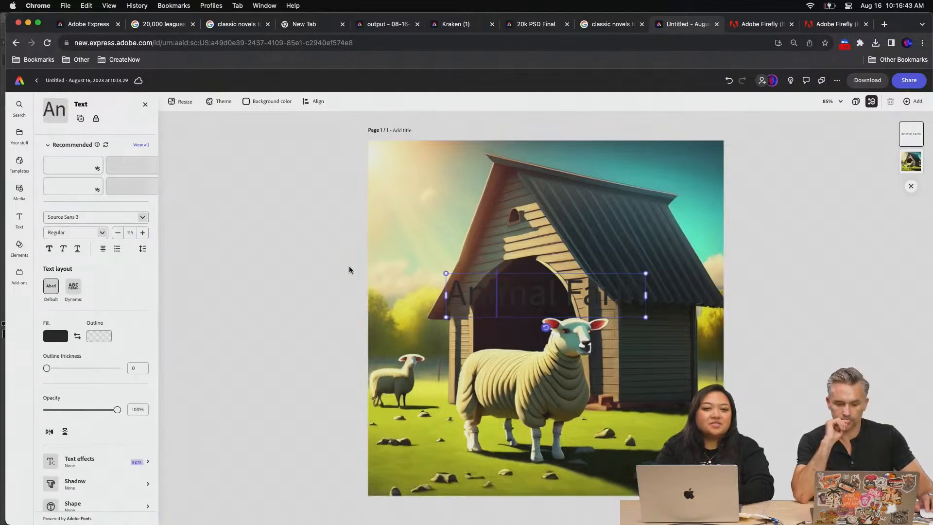
pyautogui.moveTo(450, 295); pyautogui.dragTo(645, 296)
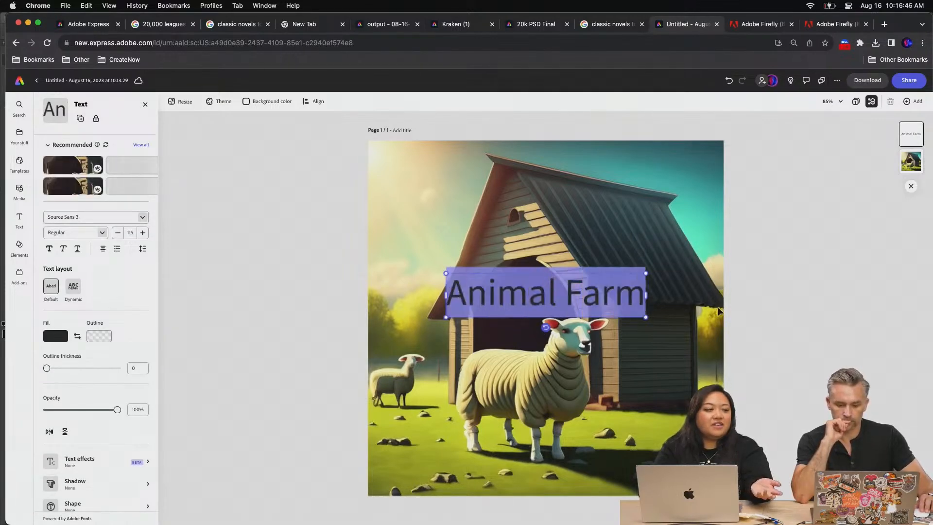
pyautogui.click(54, 336)
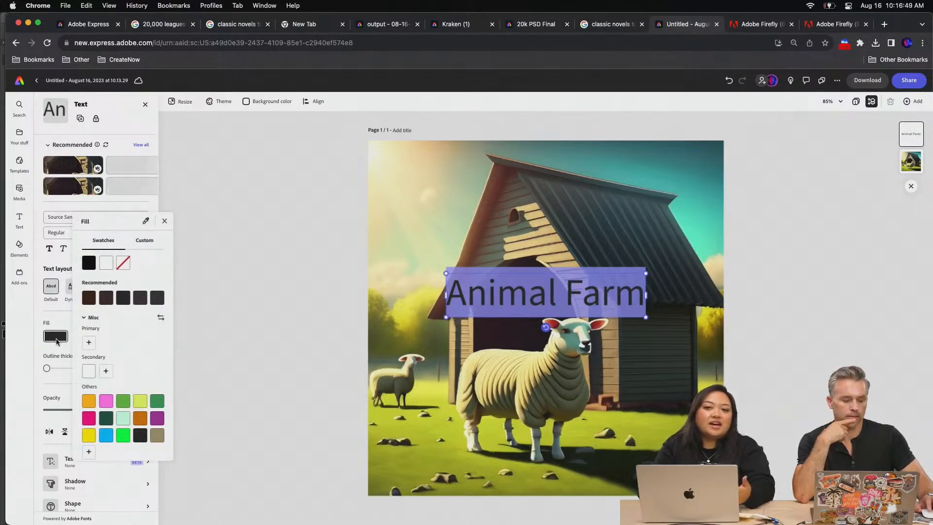
pyautogui.click(106, 266)
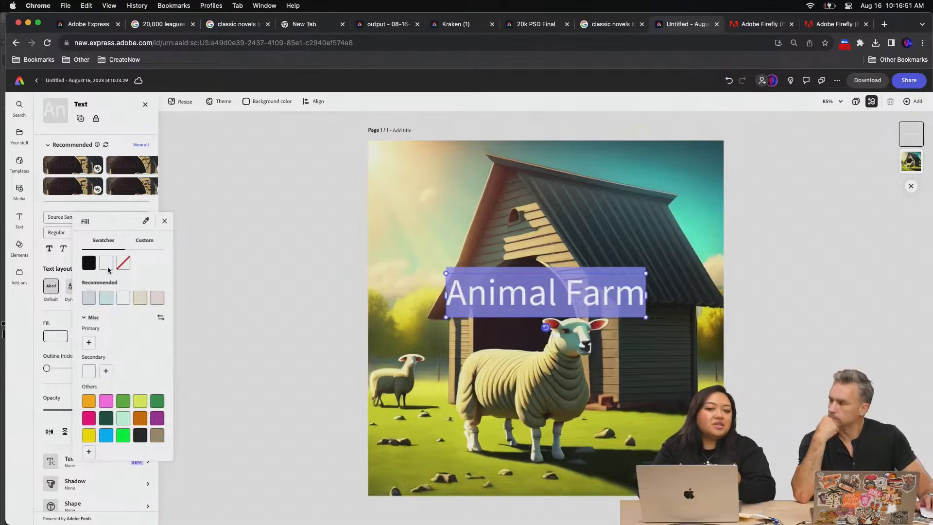
pyautogui.click(114, 124)
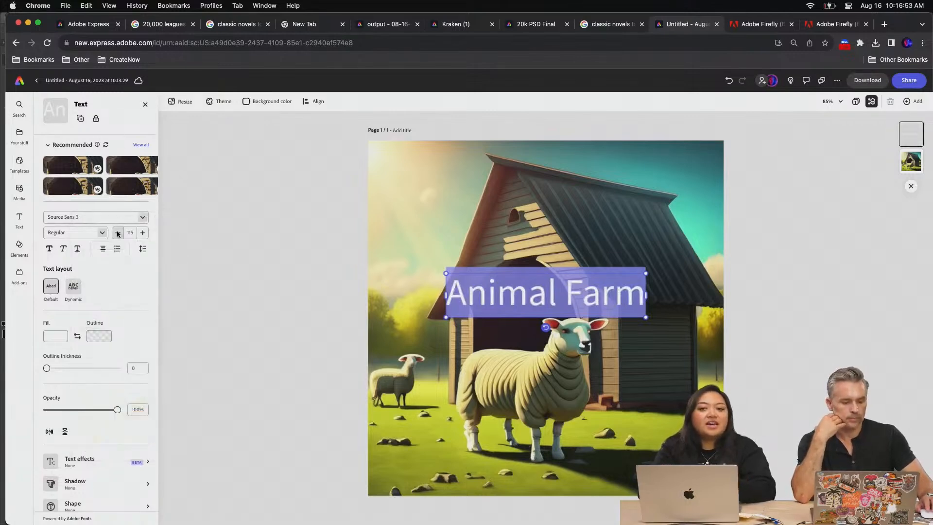
# Set the Animal Farm text's font to the uploaded font Genty Regular
pyautogui.click(143, 217)
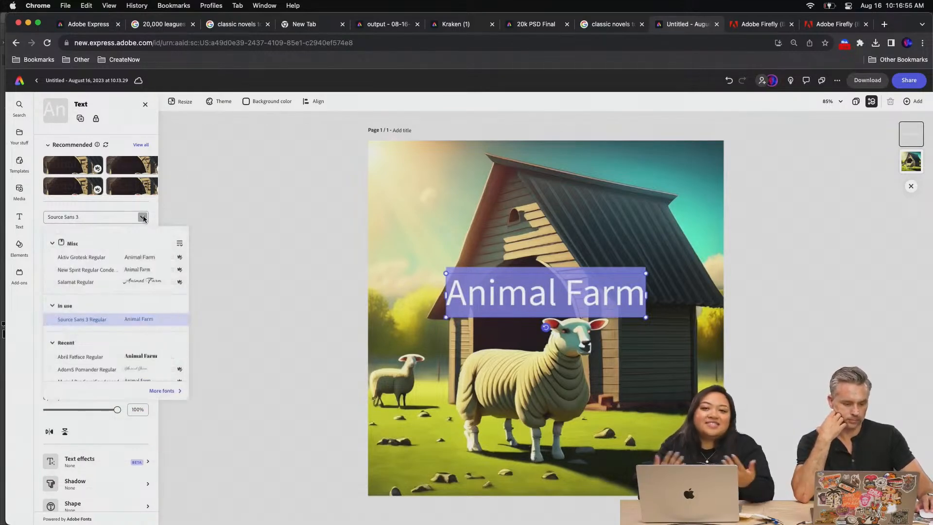
pyautogui.scroll(-5, 128, 354)
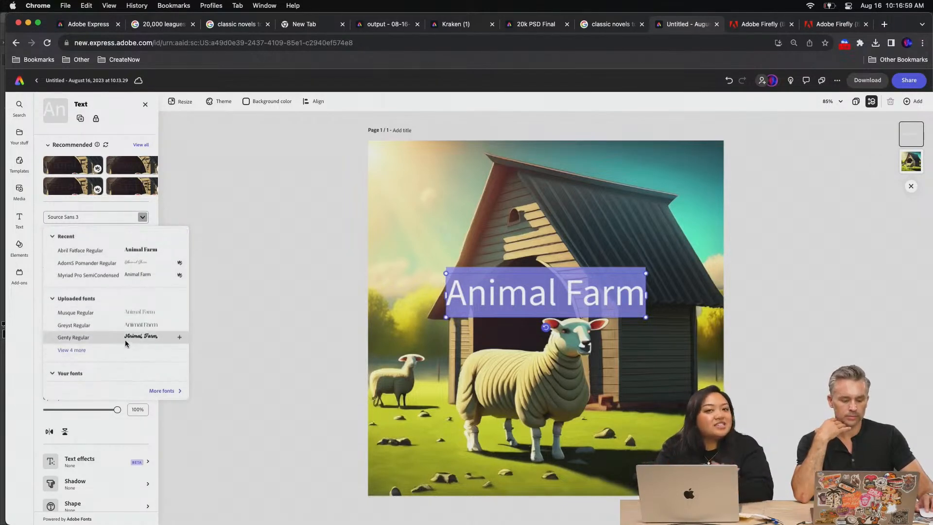
pyautogui.click(125, 339)
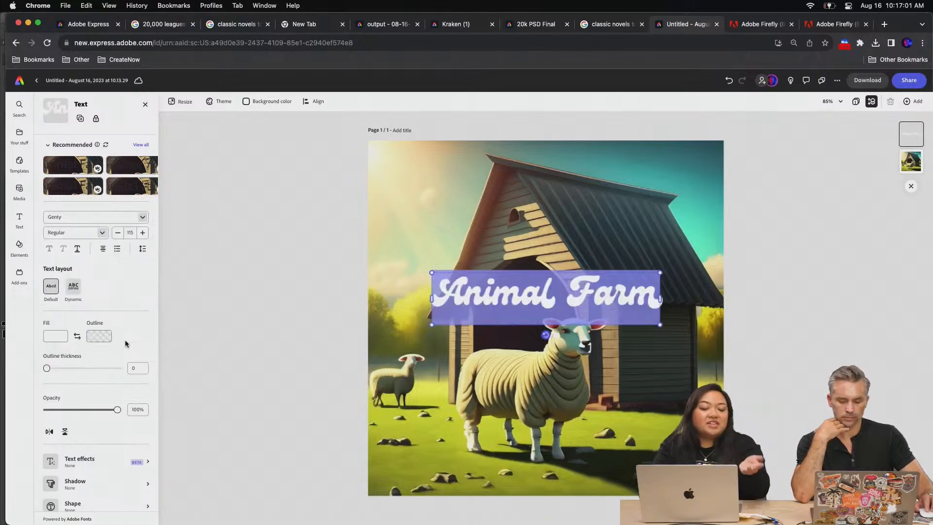
pyautogui.click(146, 218)
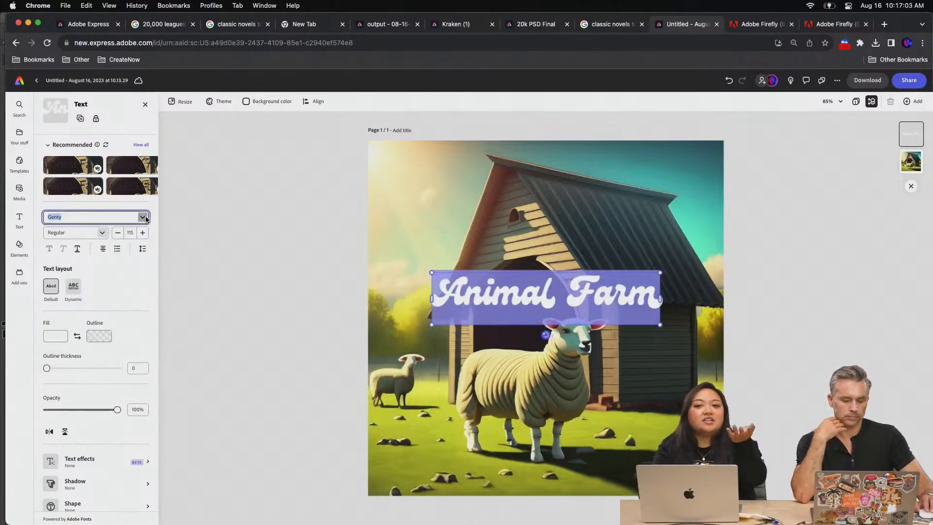
pyautogui.click(146, 218)
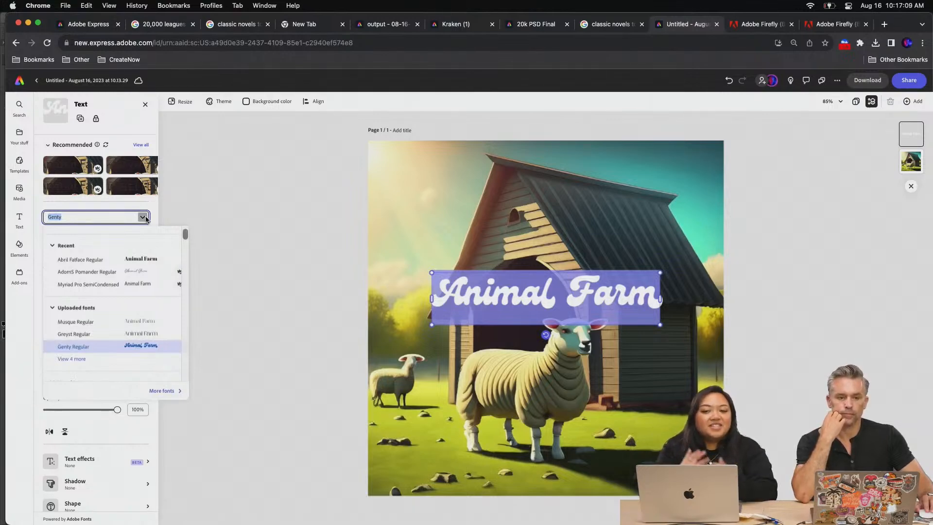
pyautogui.click(146, 218)
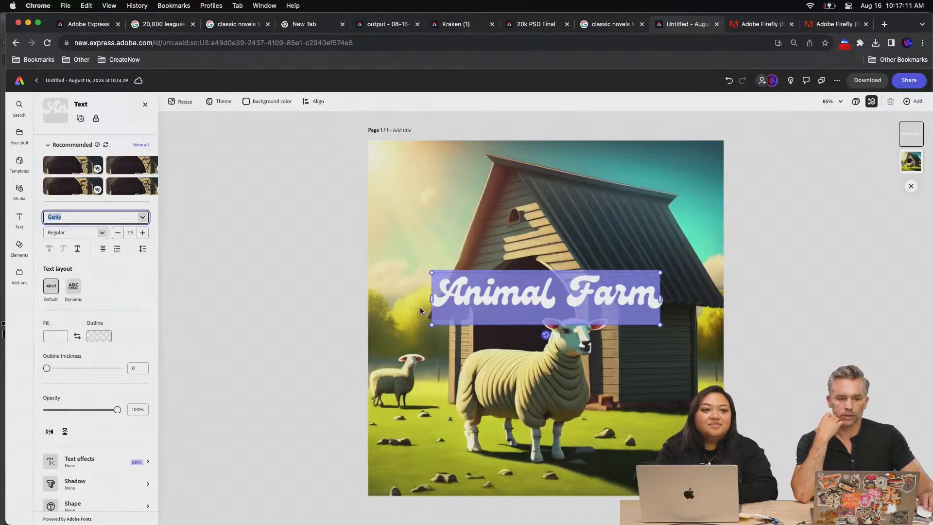
# Duplicate the Animal Farm text, keep only one word in each copy, and place "Farm" below and right of "Animal"
pyautogui.moveTo(476, 305); pyautogui.dragTo(360, 313)
pyautogui.doubleClick(510, 319)
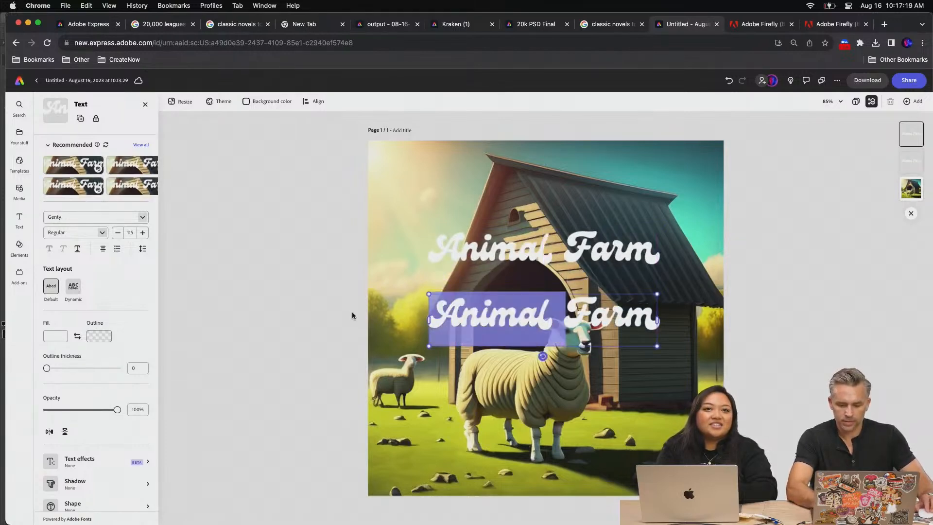
pyautogui.press('BackSpace')
pyautogui.click(548, 251)
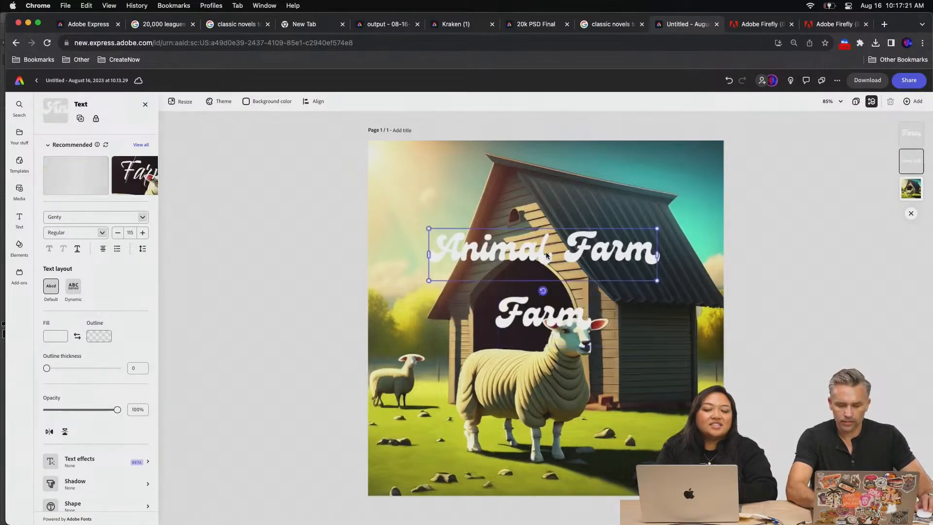
pyautogui.doubleClick(611, 250)
pyautogui.press('BackSpace')
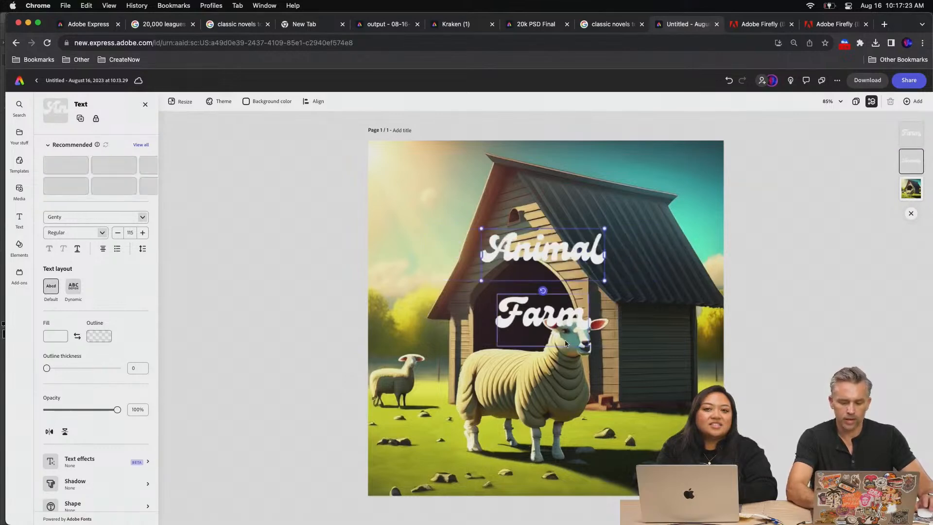
pyautogui.moveTo(536, 314); pyautogui.dragTo(605, 294)
# Apply the Classic shadow to both title words, enlarge them to size 190, and reposition "Animal" above "Farm"
pyautogui.keyDown('shift'); pyautogui.click(526, 267); pyautogui.keyUp('shift')
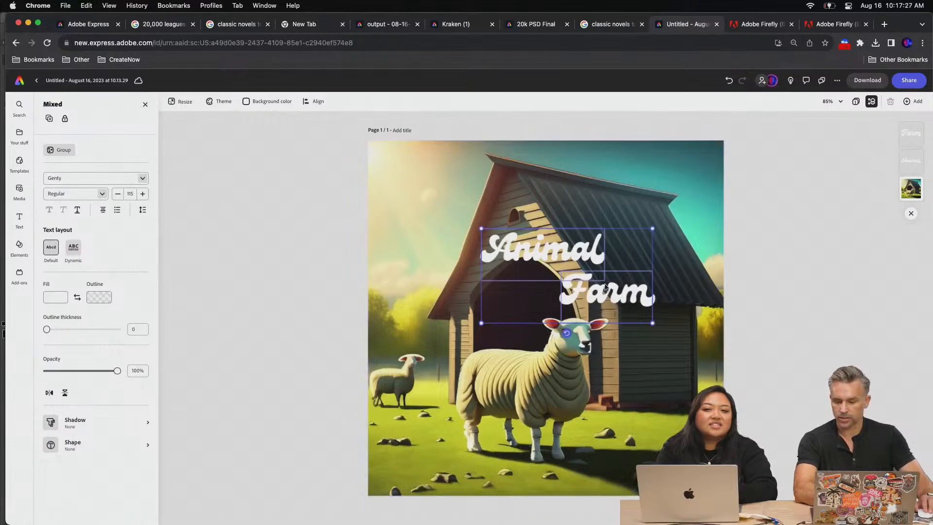
pyautogui.click(78, 422)
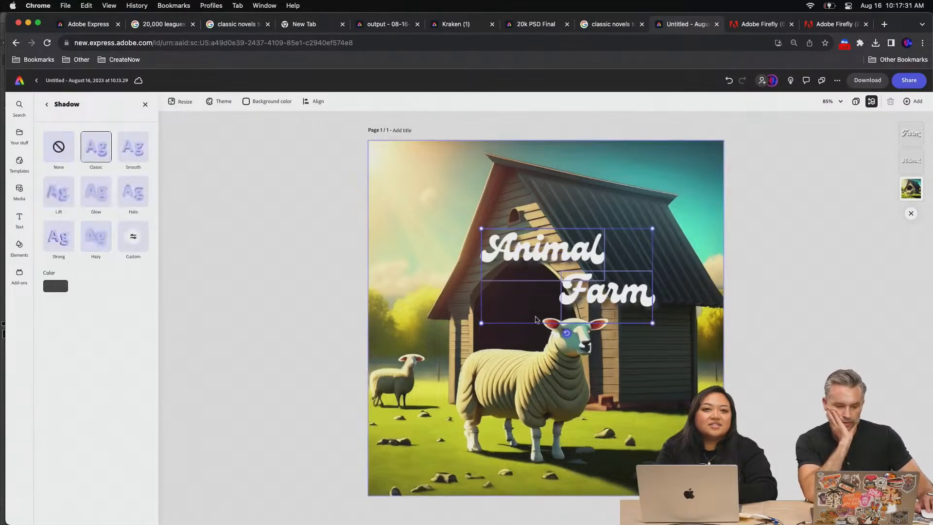
pyautogui.moveTo(484, 326); pyautogui.dragTo(375, 361)
pyautogui.click(319, 295)
pyautogui.moveTo(433, 265); pyautogui.dragTo(497, 274)
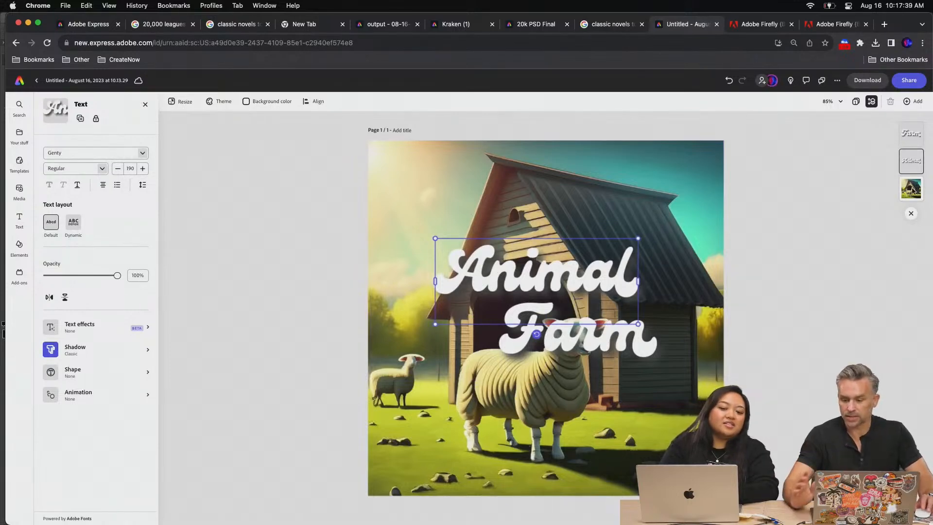
# Paste a copy of the barn image over the title, exactly aligned with the original
pyautogui.click(456, 168)
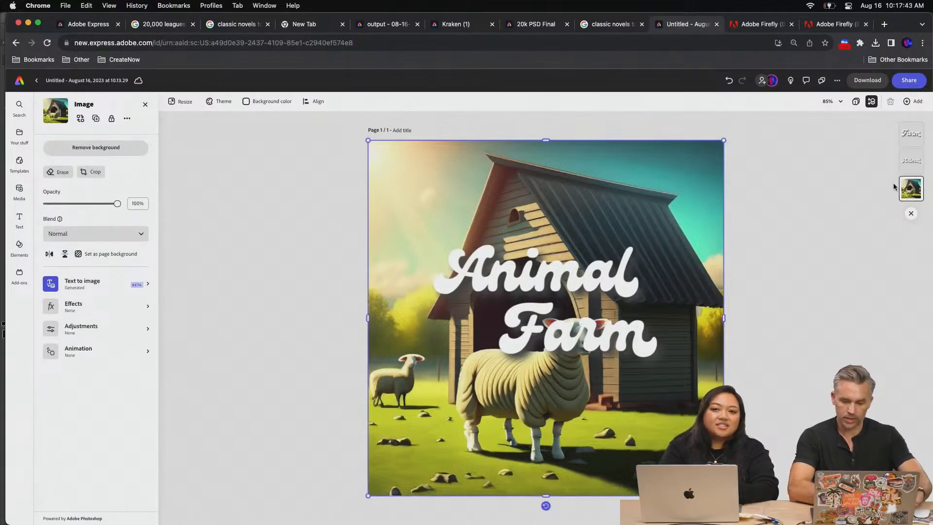
pyautogui.press('super+c')
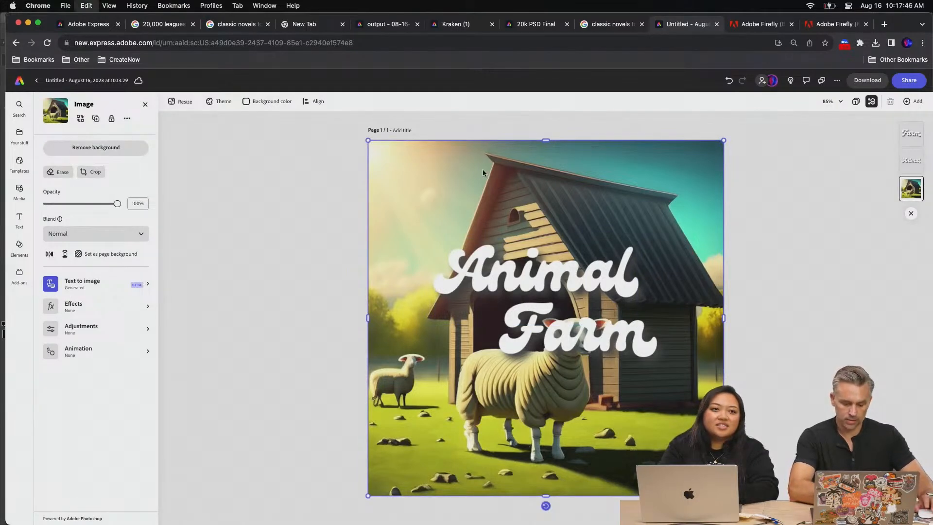
pyautogui.press('super+v')
pyautogui.moveTo(460, 221); pyautogui.dragTo(454, 246)
pyautogui.press('super+z')
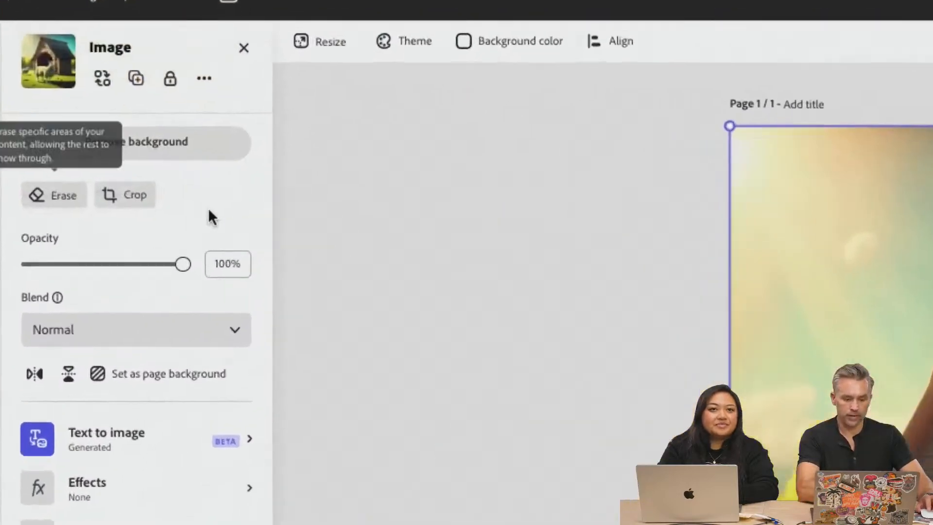
# Remove the background of the copied image and erase the small lamb, keeping only the large one
pyautogui.click(136, 142)
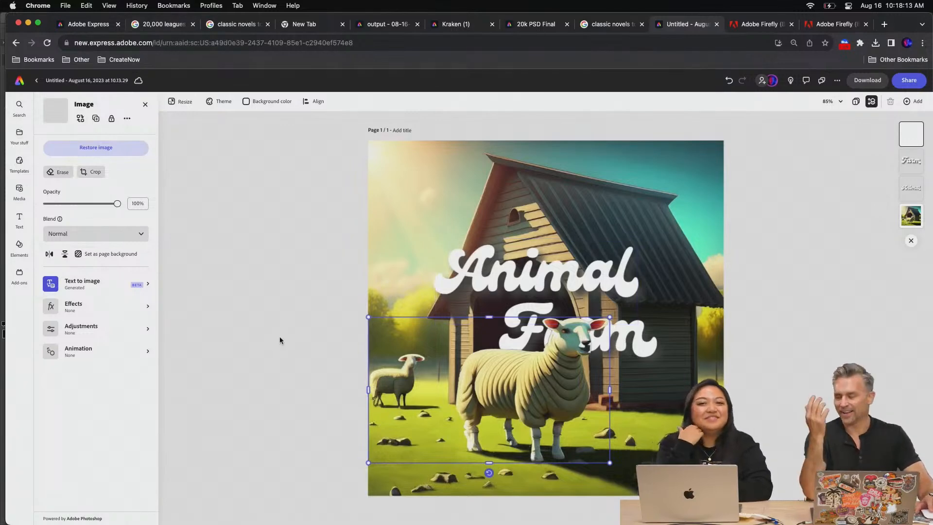
pyautogui.click(54, 172)
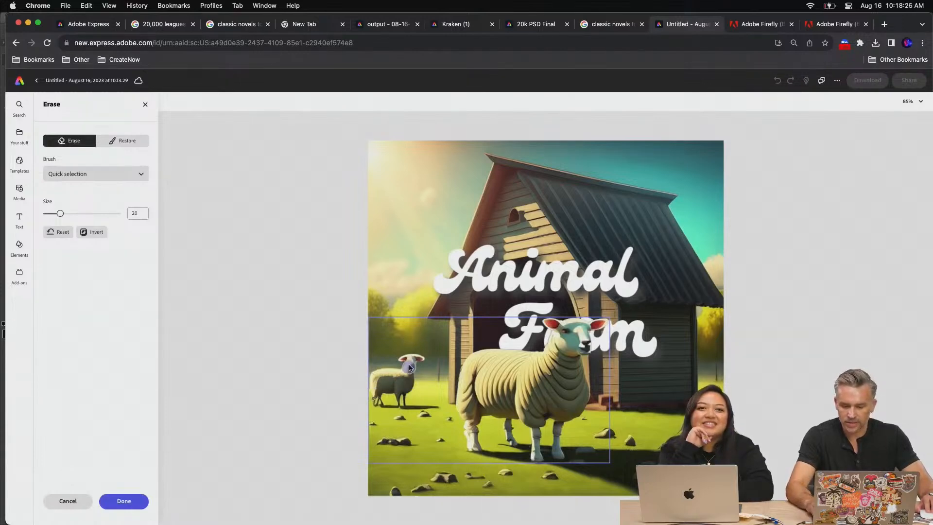
pyautogui.click(116, 503)
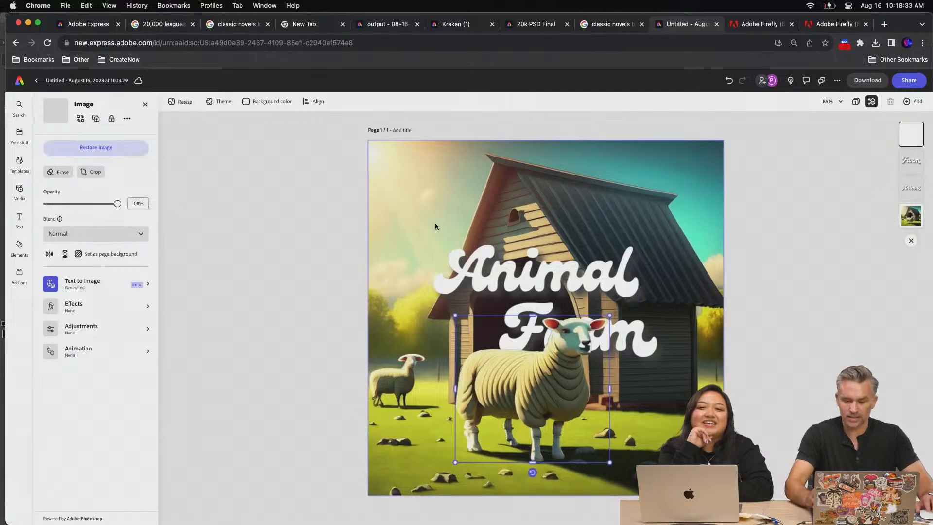
# Move "Farm" slightly up and right, and "Animal" slightly up and left, behind the large lamb
pyautogui.click(912, 162)
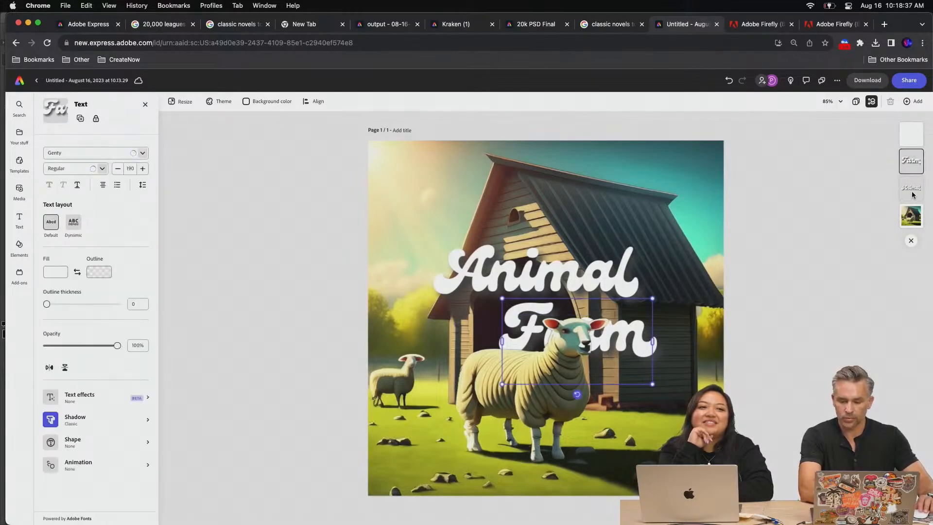
pyautogui.moveTo(648, 325); pyautogui.dragTo(667, 307)
pyautogui.moveTo(470, 277); pyautogui.dragTo(440, 266)
pyautogui.click(306, 280)
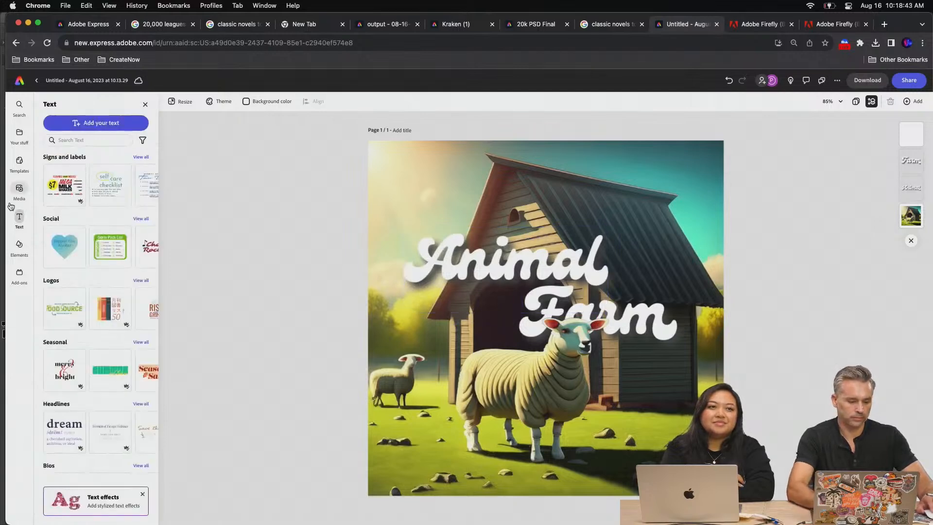
# Add a new text "George Orwell" over the image
pyautogui.click(488, 203)
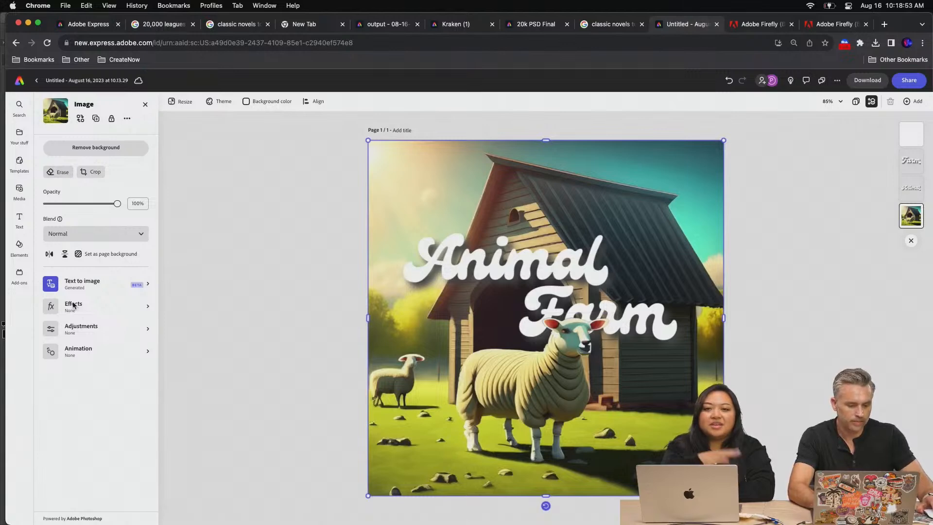
pyautogui.click(18, 225)
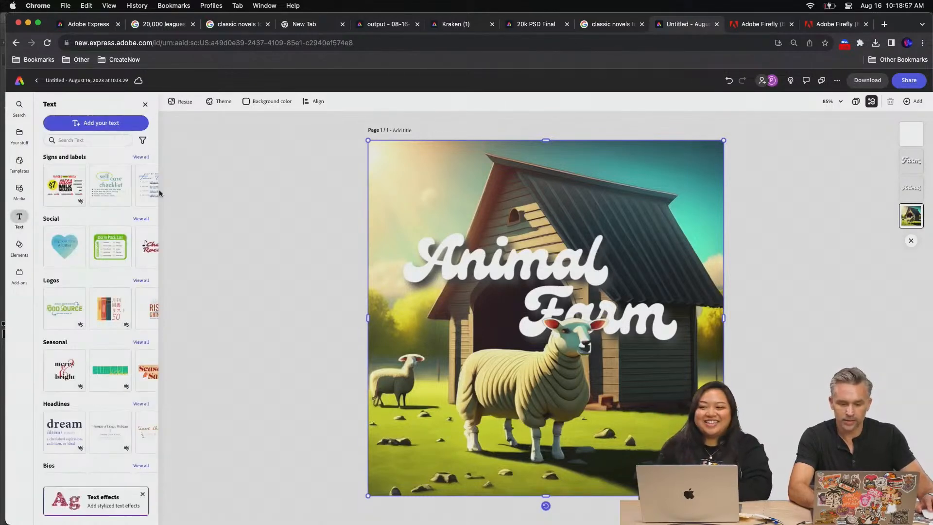
pyautogui.click(96, 123)
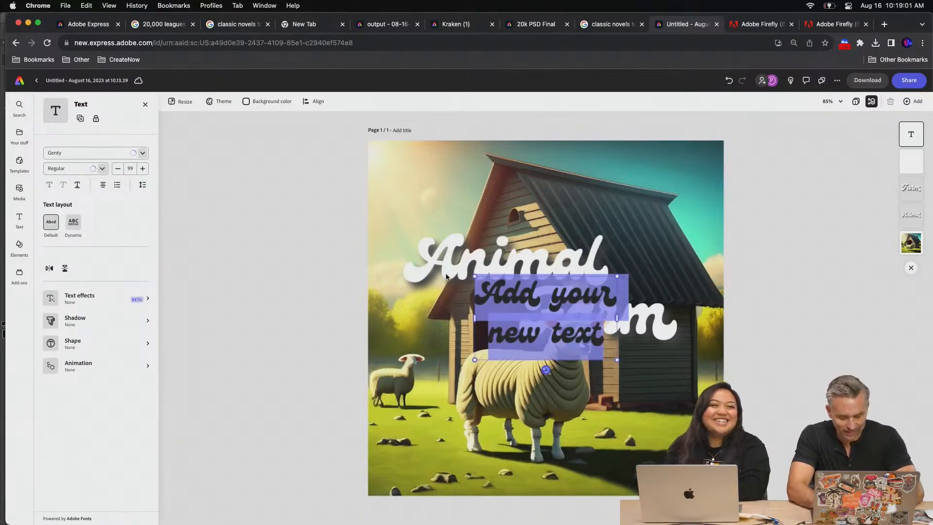
pyautogui.write('Geor')
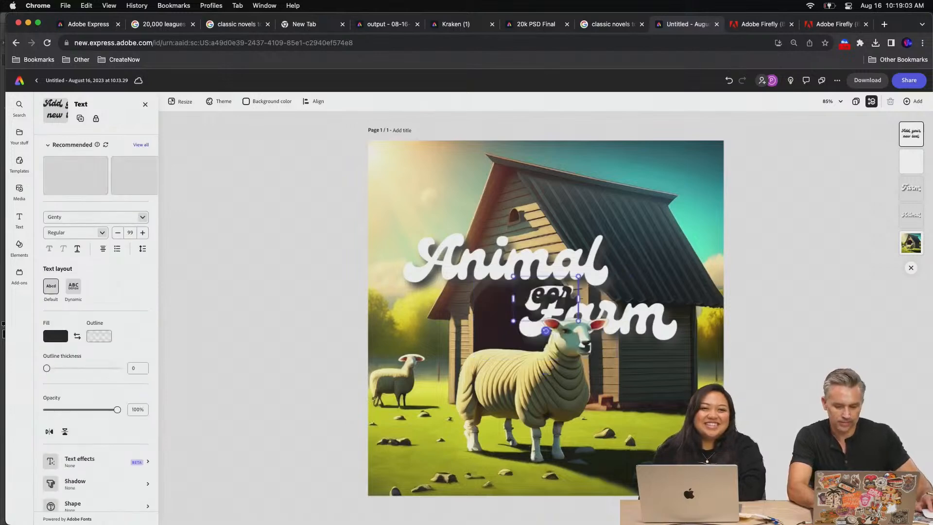
pyautogui.write('ge Orw')
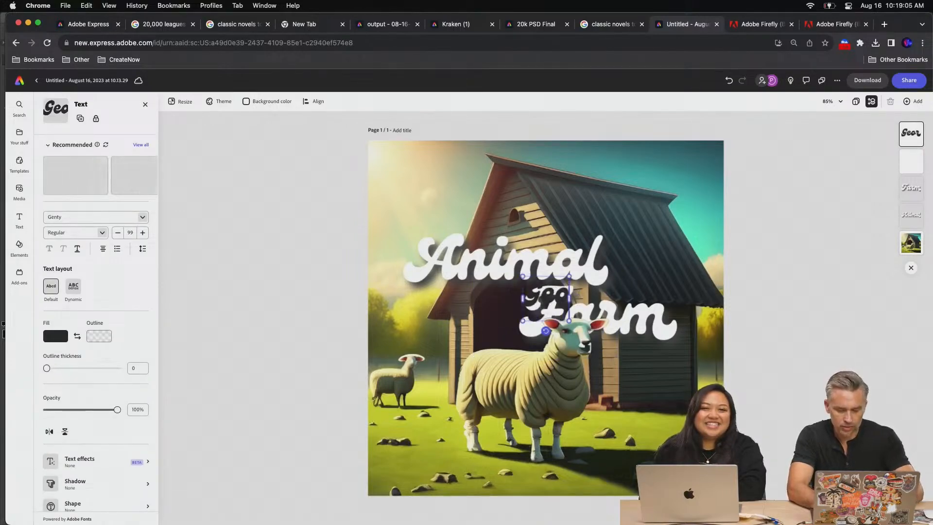
pyautogui.write('ell')
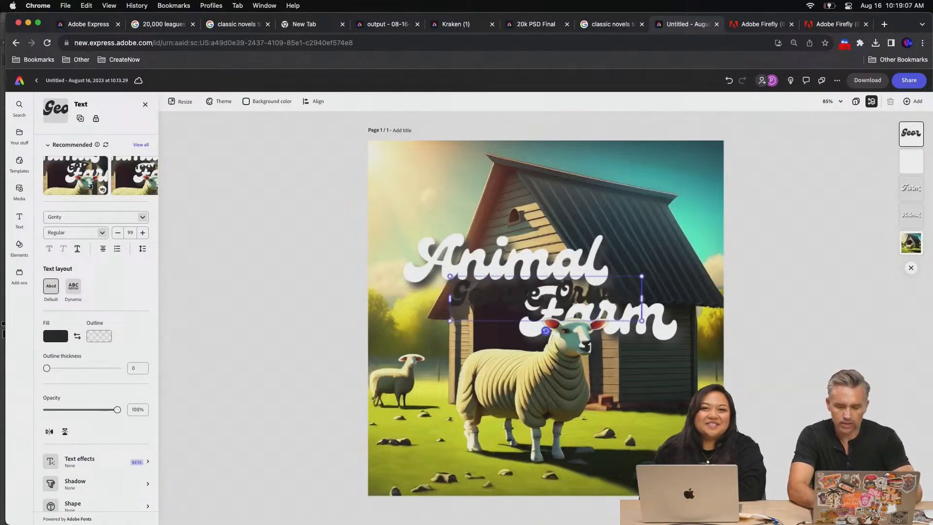
# Set the George Orwell text's fill color to white and its font to Aktiv Grotesk
pyautogui.press('super+a')
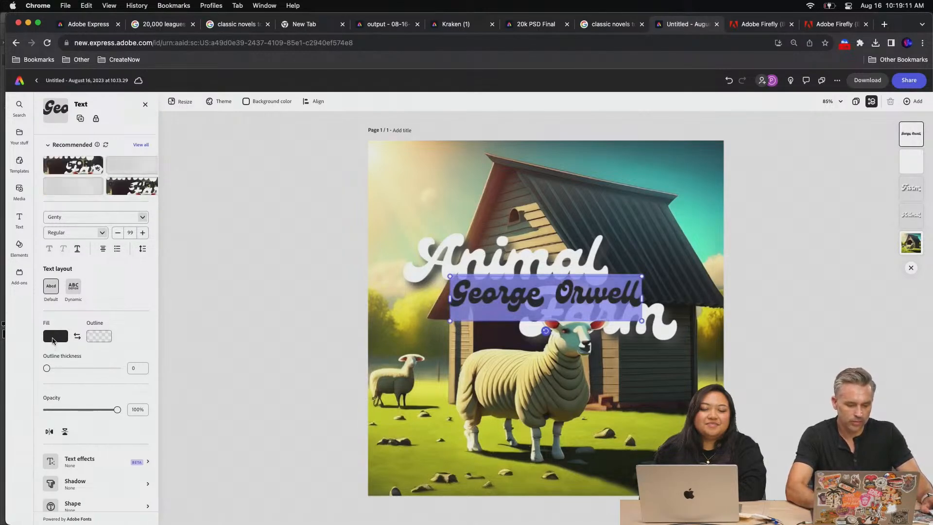
pyautogui.click(52, 336)
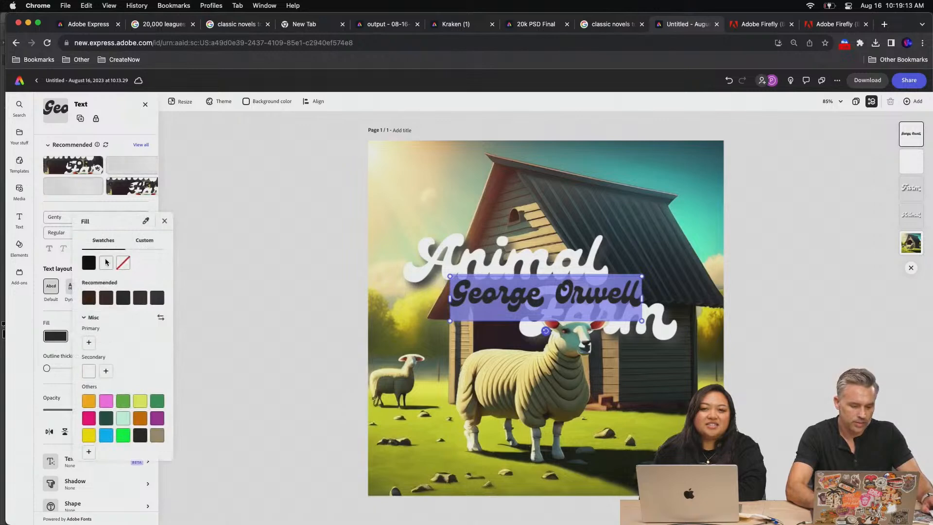
pyautogui.click(106, 263)
pyautogui.click(53, 204)
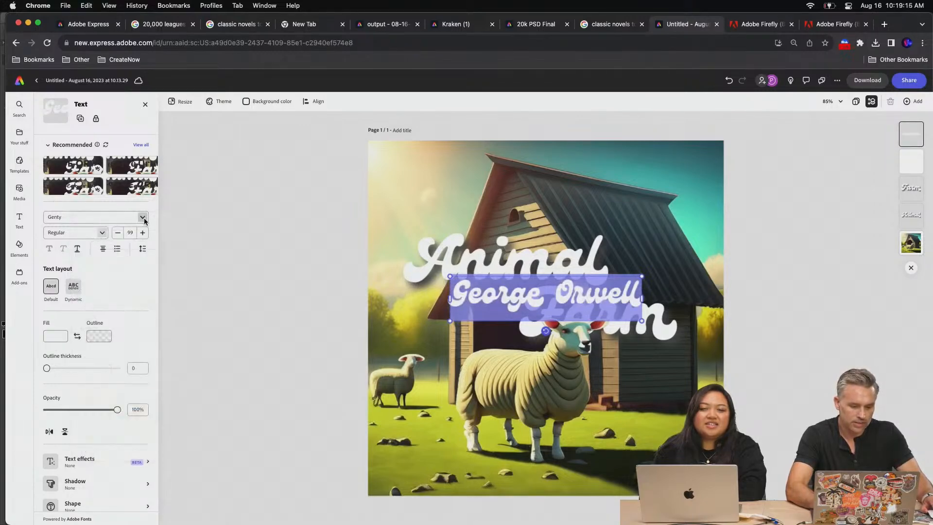
pyautogui.click(142, 217)
pyautogui.click(128, 258)
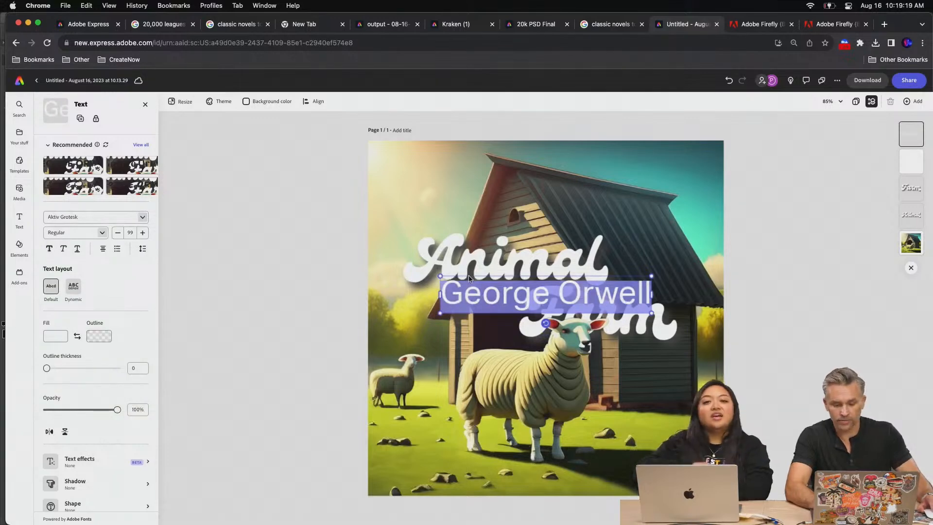
# Shrink the George Orwell text to size 37 and place it under "Farm", aligned with the word's right end
pyautogui.moveTo(438, 275); pyautogui.dragTo(647, 353)
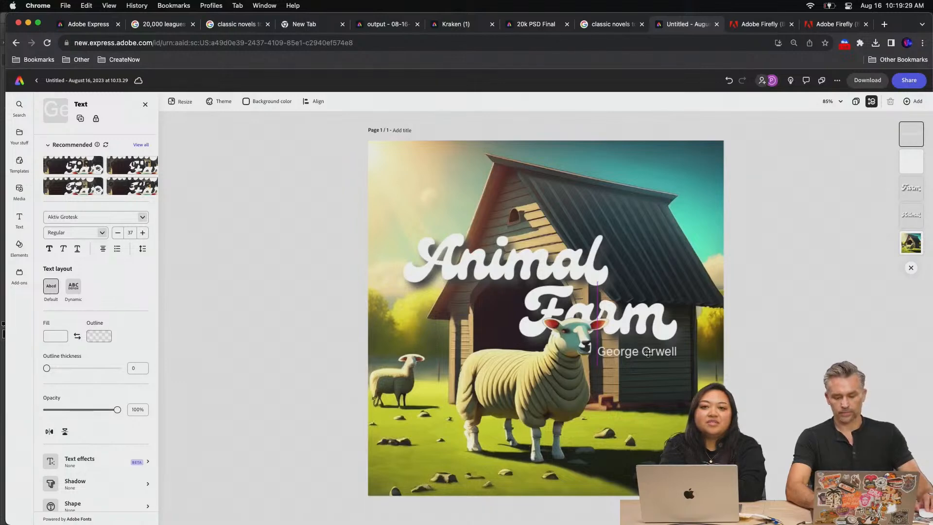
pyautogui.moveTo(648, 353); pyautogui.dragTo(648, 354)
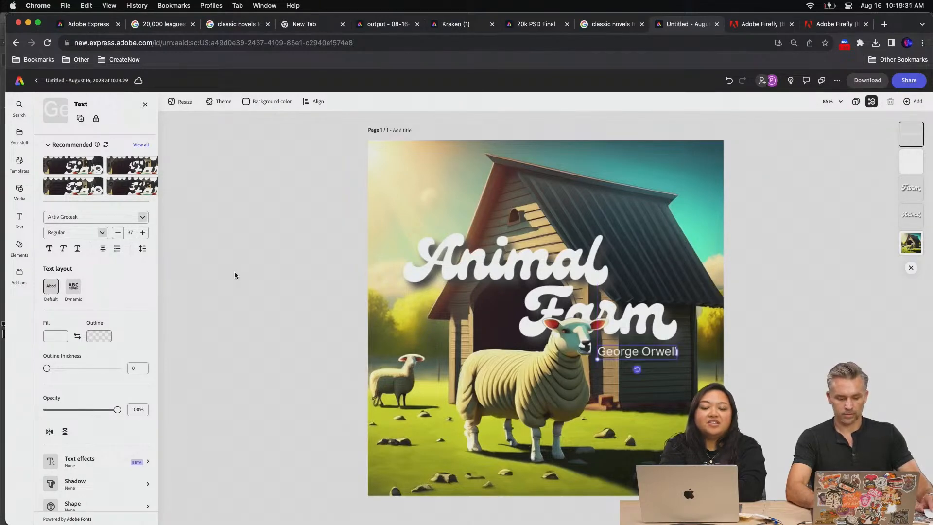
pyautogui.click(234, 271)
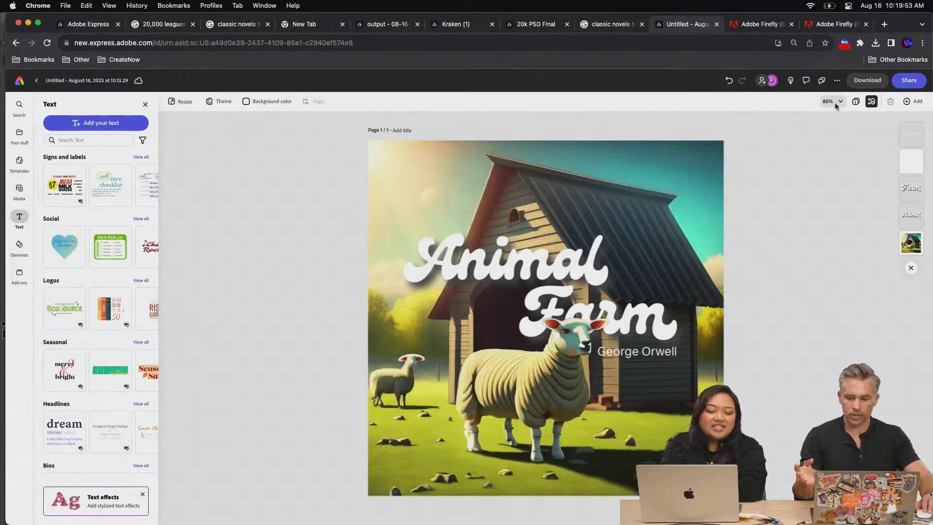
# Duplicate the Animal Farm page and open the duplicate for editing
pyautogui.click(855, 103)
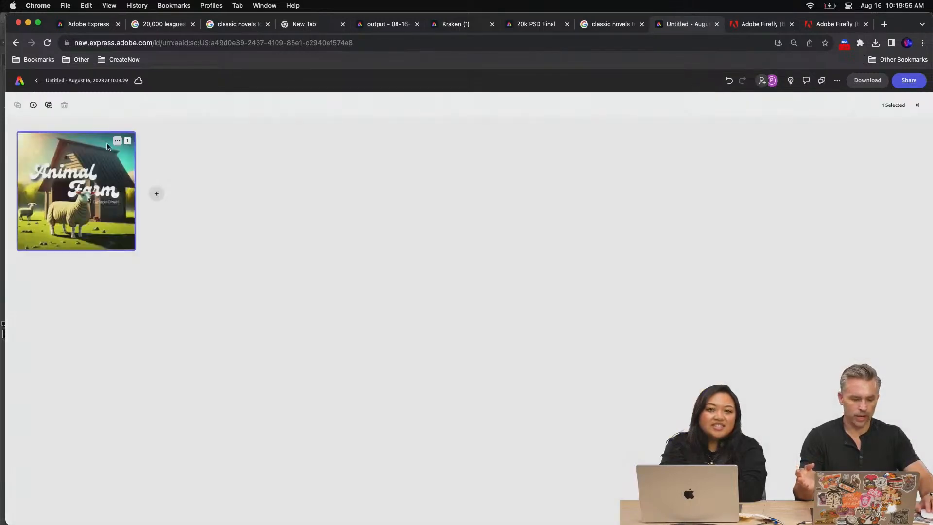
pyautogui.click(117, 141)
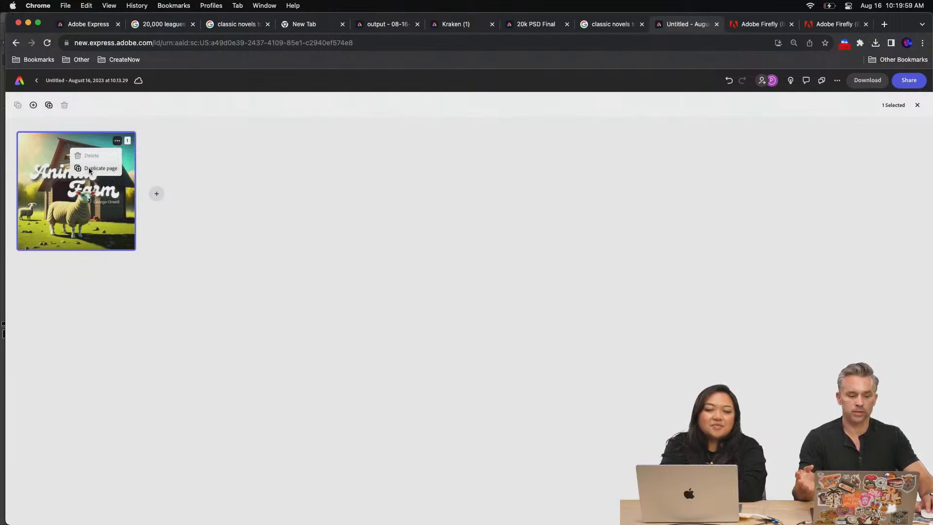
pyautogui.click(88, 168)
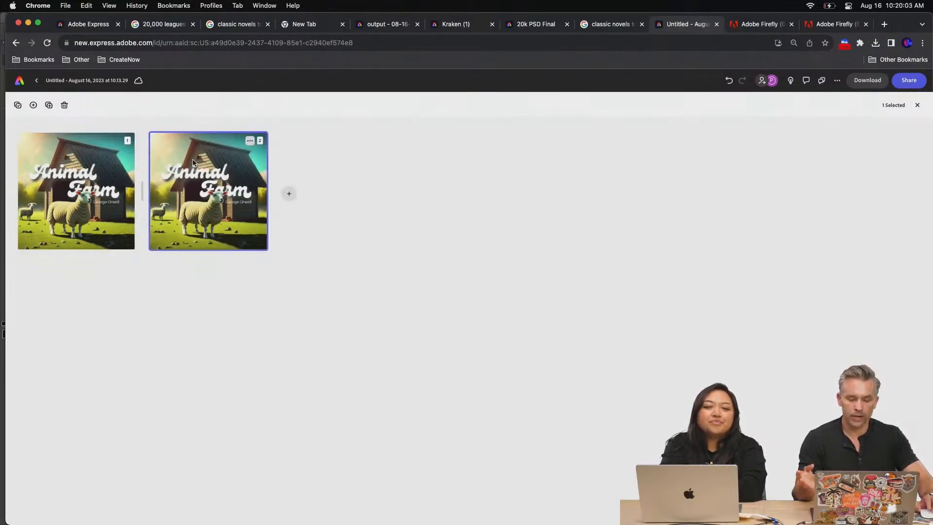
pyautogui.doubleClick(194, 162)
pyautogui.click(503, 183)
pyautogui.press('Delete')
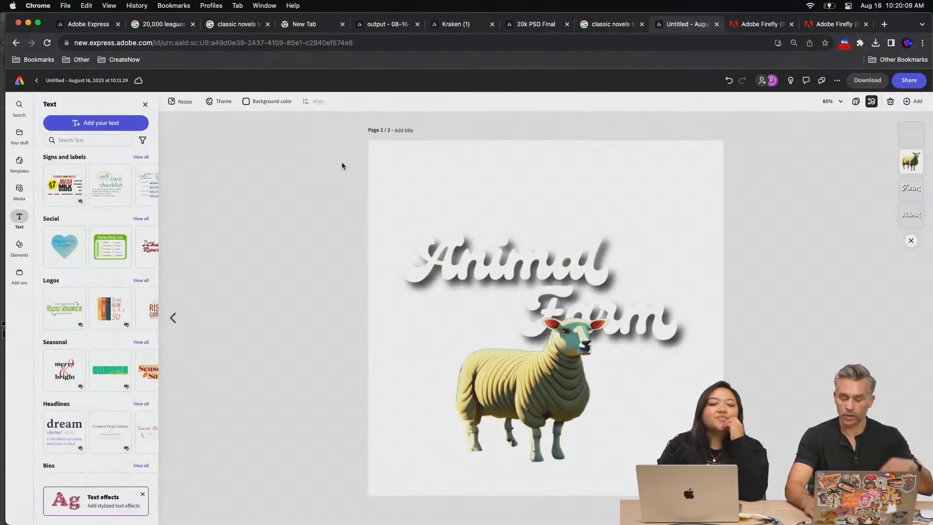
pyautogui.press('super+z')
# Delete the cut-out large lamb in front of the title on page 2
pyautogui.click(485, 401)
pyautogui.press('Delete')
# Set the blur of page 2's background image to 42 in its image adjustments
pyautogui.click(432, 195)
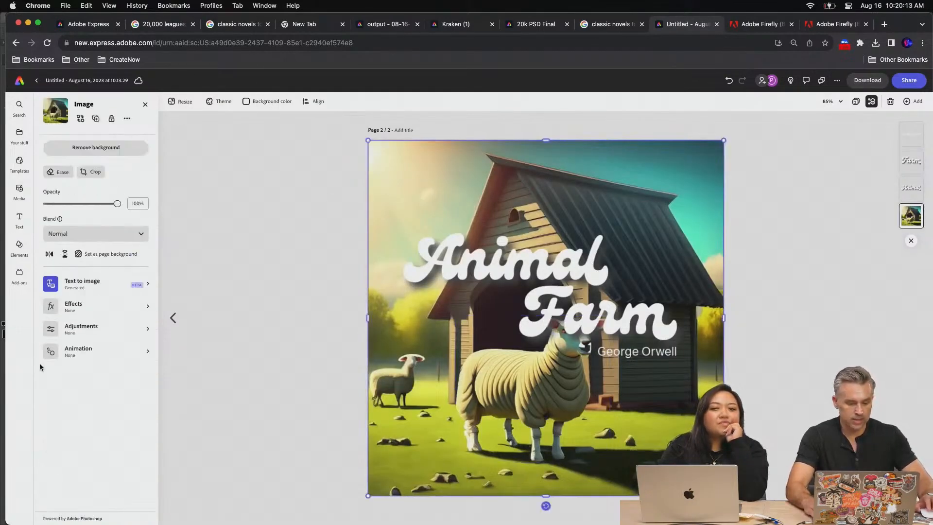
pyautogui.click(72, 350)
pyautogui.click(46, 104)
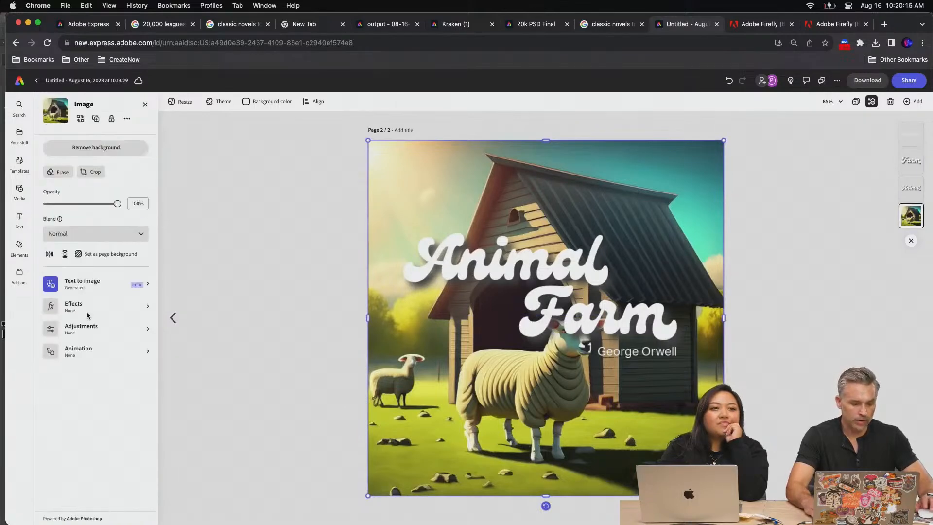
pyautogui.click(77, 329)
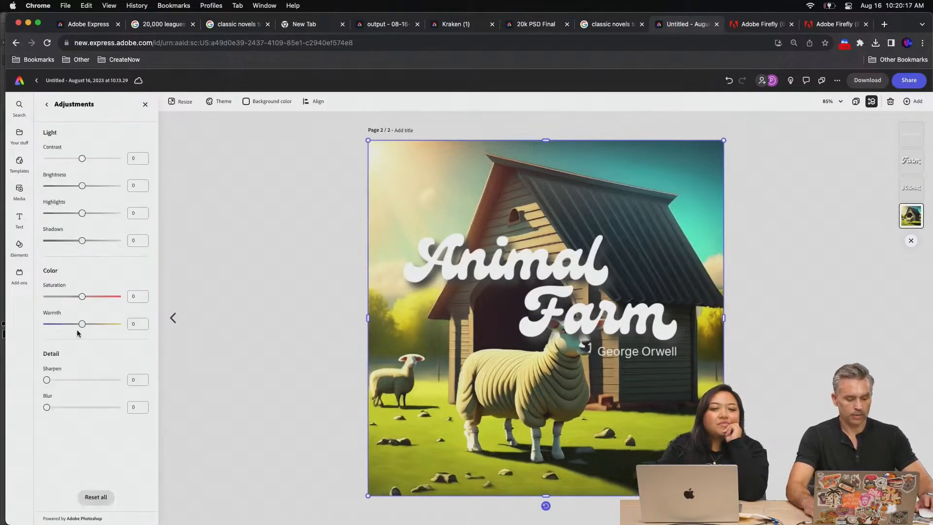
pyautogui.moveTo(74, 407)
pyautogui.mouseDown()
pyautogui.moveTo(63, 407)
pyautogui.moveTo(78, 407)
pyautogui.mouseUp()
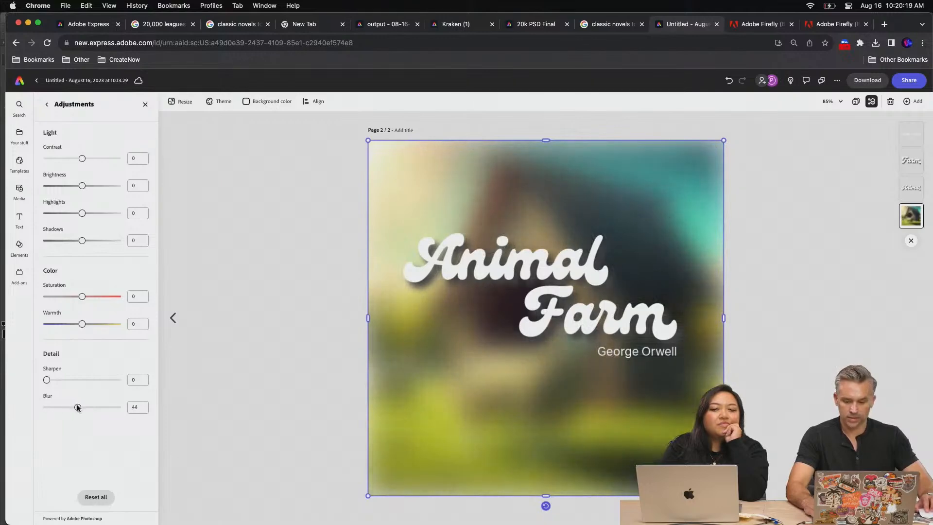
# Move the George Orwell text to the lower middle of page 2 and delete the separate "Farm" text
pyautogui.click(556, 270)
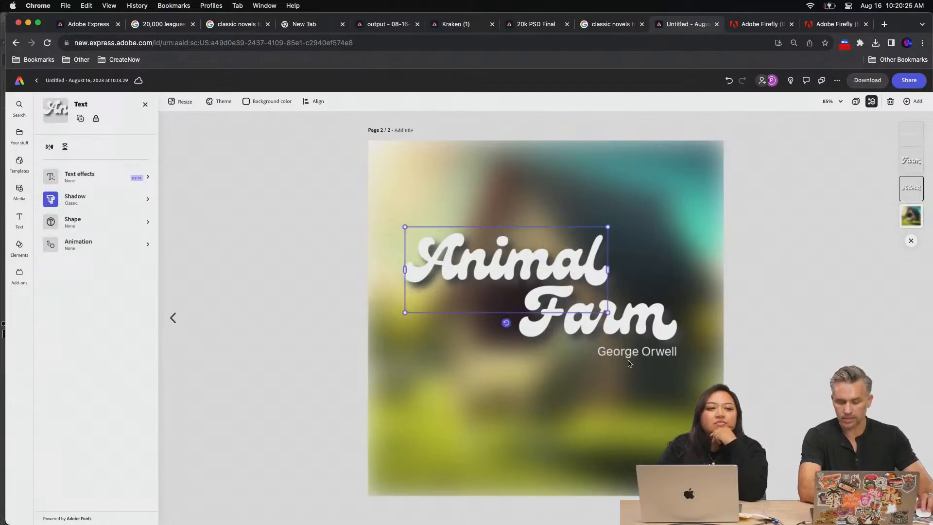
pyautogui.moveTo(631, 357); pyautogui.dragTo(567, 449)
pyautogui.click(559, 313)
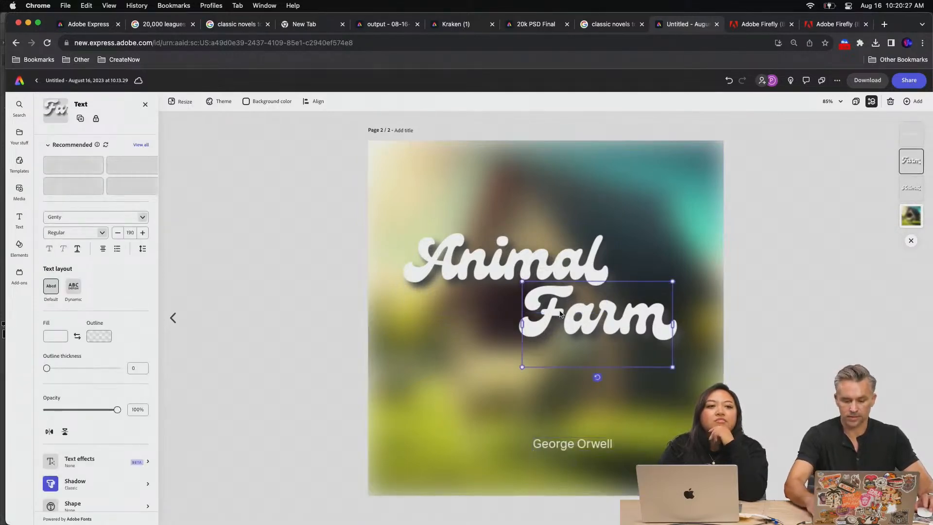
pyautogui.press('BackSpace')
# Add "Farm" as a second line to the "Animal" text and shift the combined title slightly right on the page
pyautogui.click(523, 267)
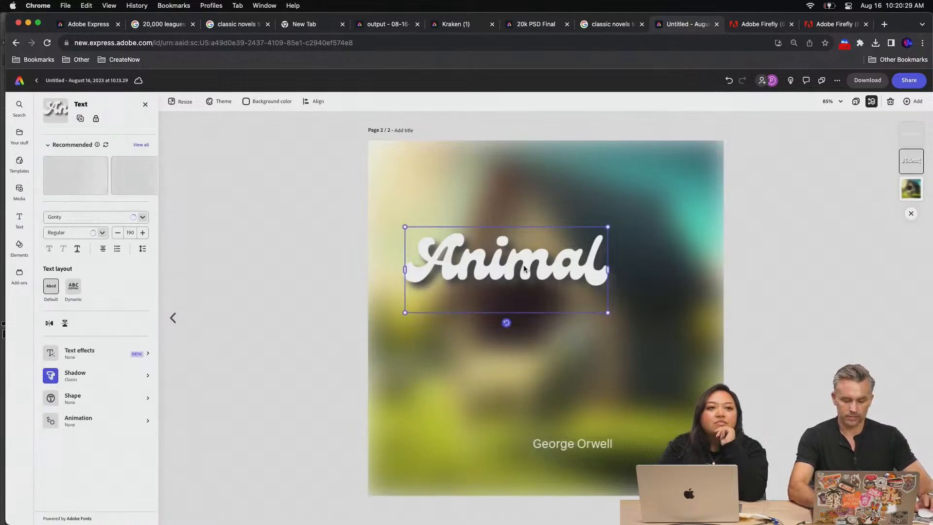
pyautogui.doubleClick(597, 258)
pyautogui.press('Return')
pyautogui.write('Farm')
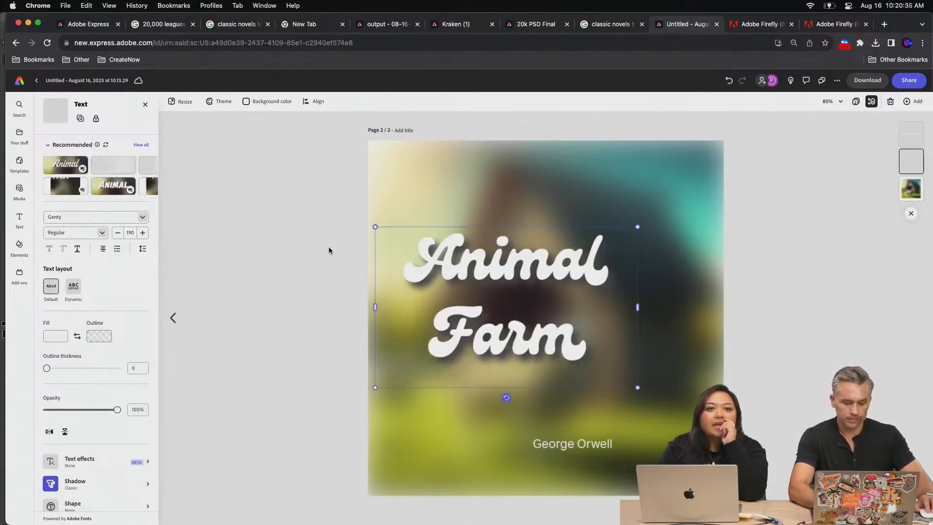
pyautogui.click(328, 246)
pyautogui.moveTo(428, 257); pyautogui.dragTo(459, 252)
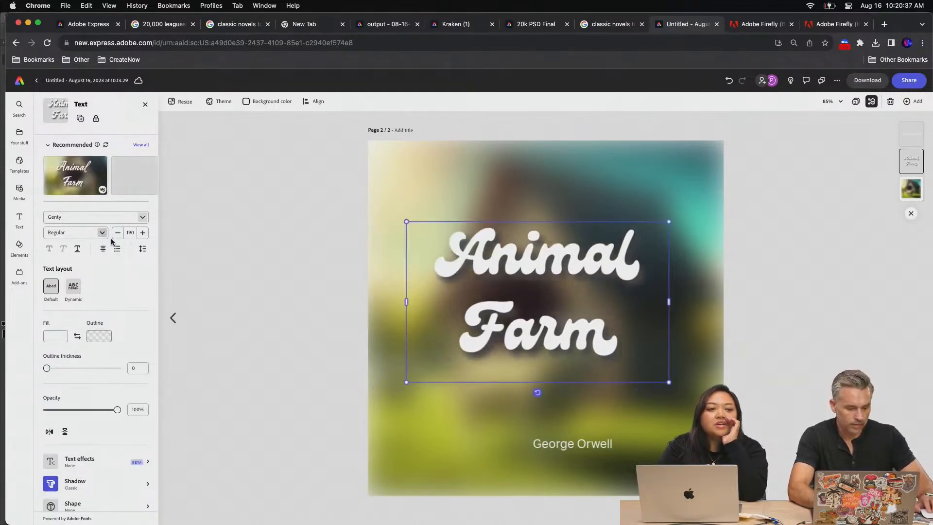
# Set the Animal Farm title's font to Abril Fatface Regular
pyautogui.click(145, 218)
pyautogui.click(145, 219)
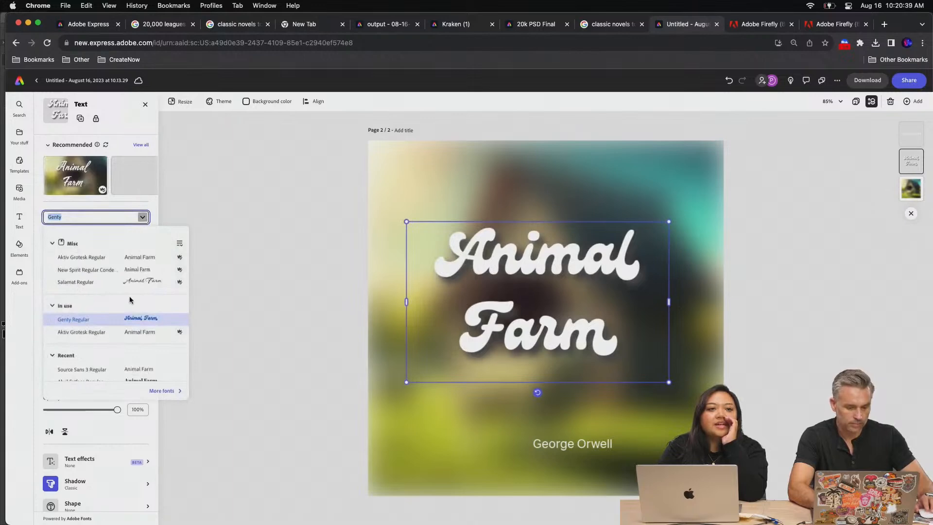
pyautogui.scroll(-3, 122, 311)
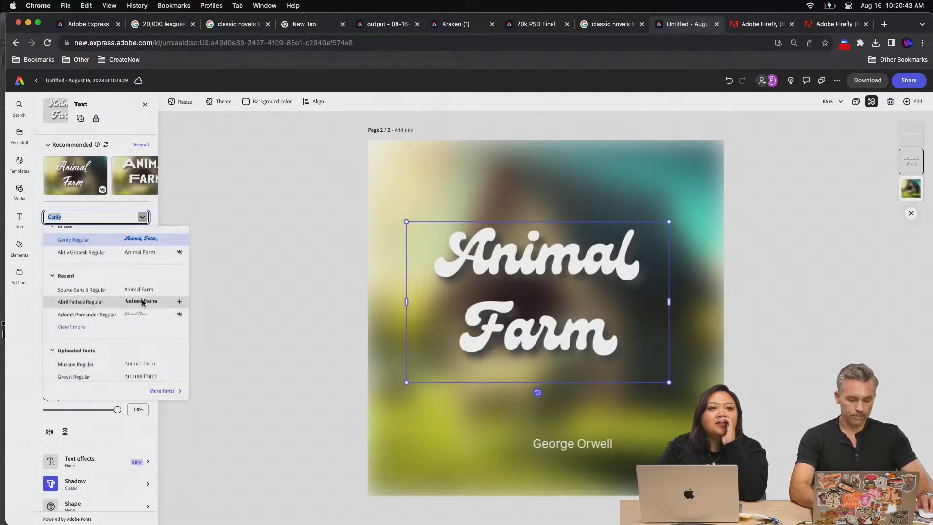
pyautogui.click(113, 300)
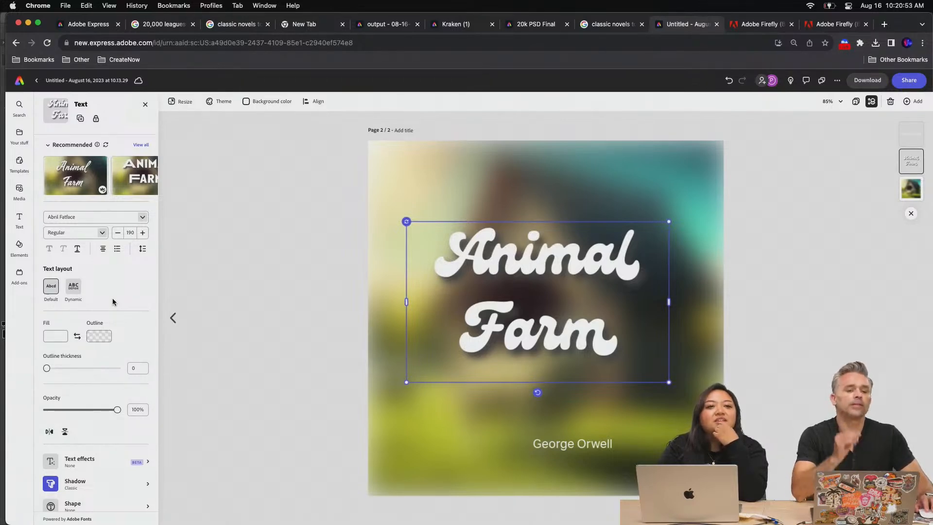
# Download the selected page in PDF (Best for documents) format
pyautogui.click(836, 82)
pyautogui.click(860, 81)
pyautogui.click(859, 81)
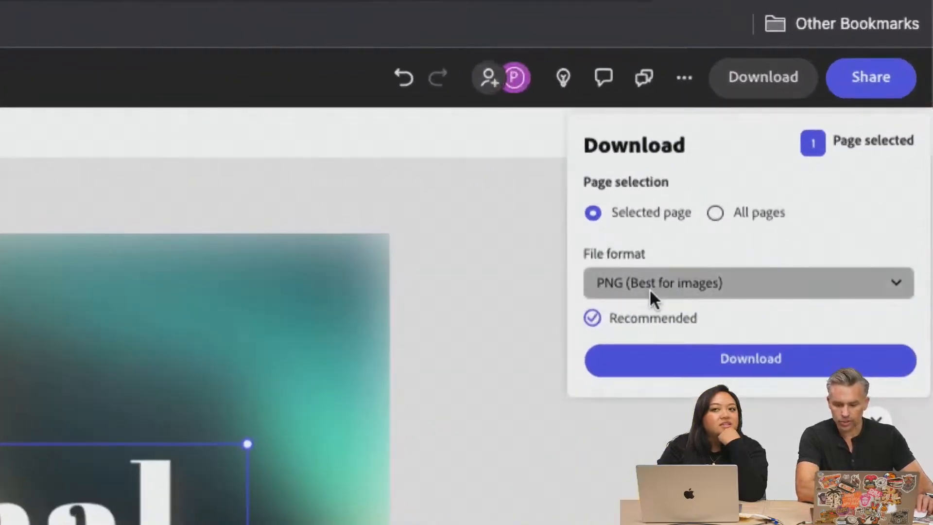
pyautogui.click(824, 161)
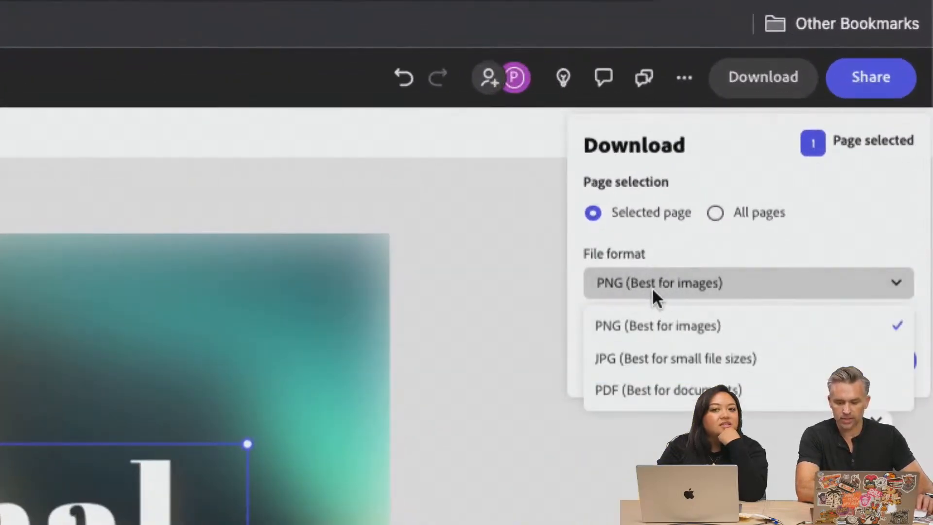
pyautogui.click(680, 389)
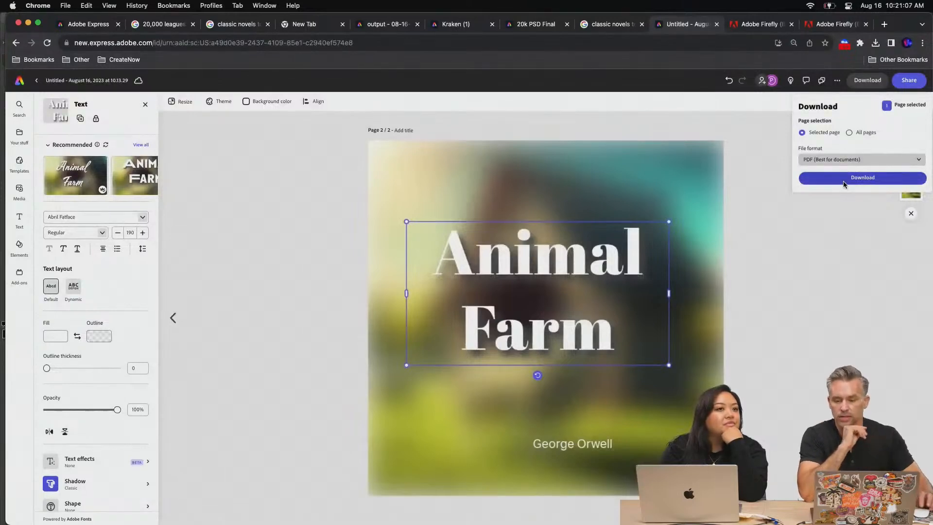
pyautogui.click(843, 184)
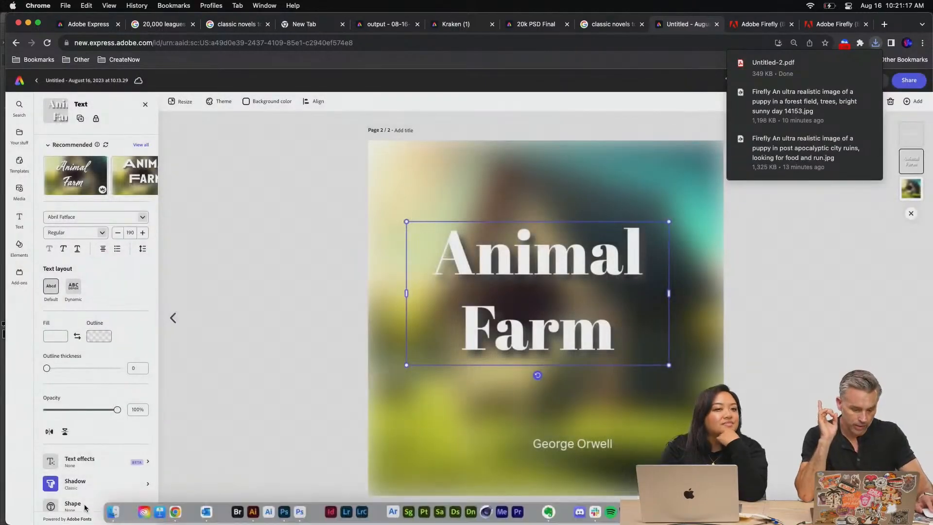
# Switch to Finder and open Untitled-2.pdf from the Downloads folder in Adobe Illustrator
pyautogui.click(112, 512)
pyautogui.click(510, 422)
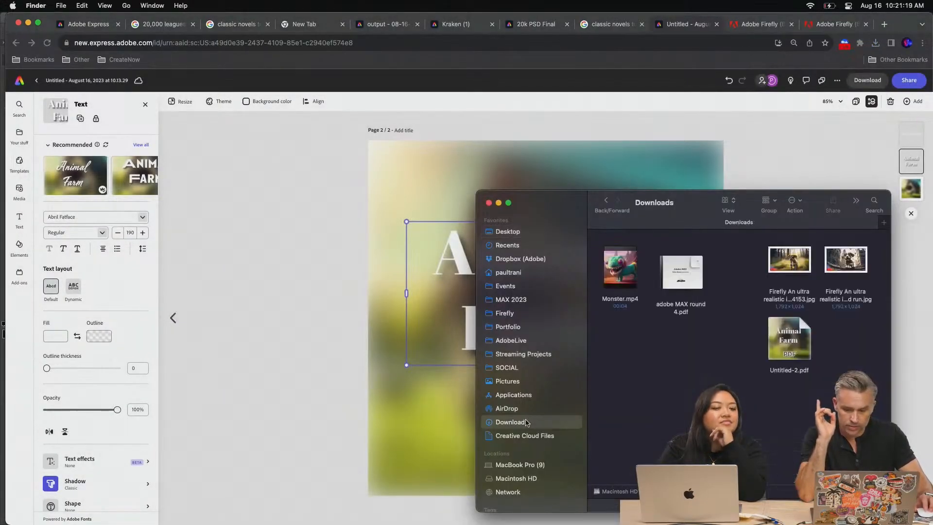
pyautogui.click(789, 340)
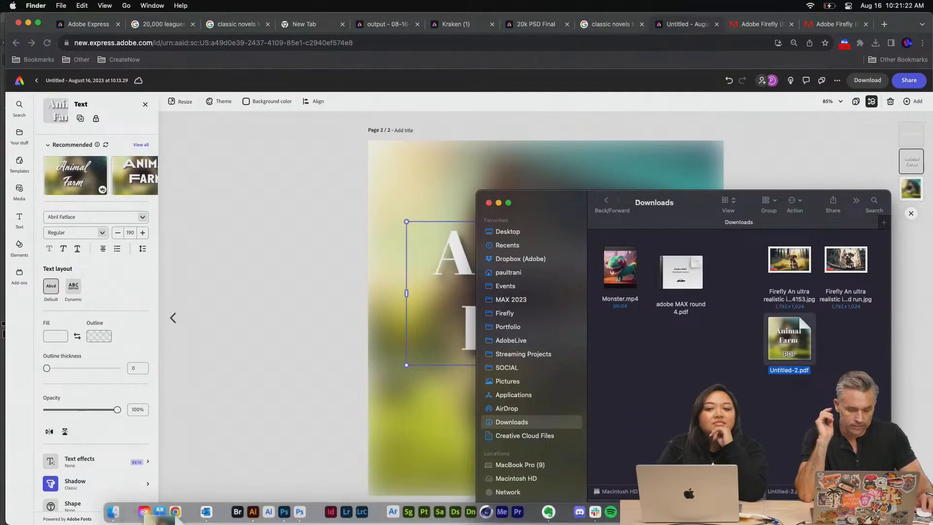
pyautogui.click(253, 512)
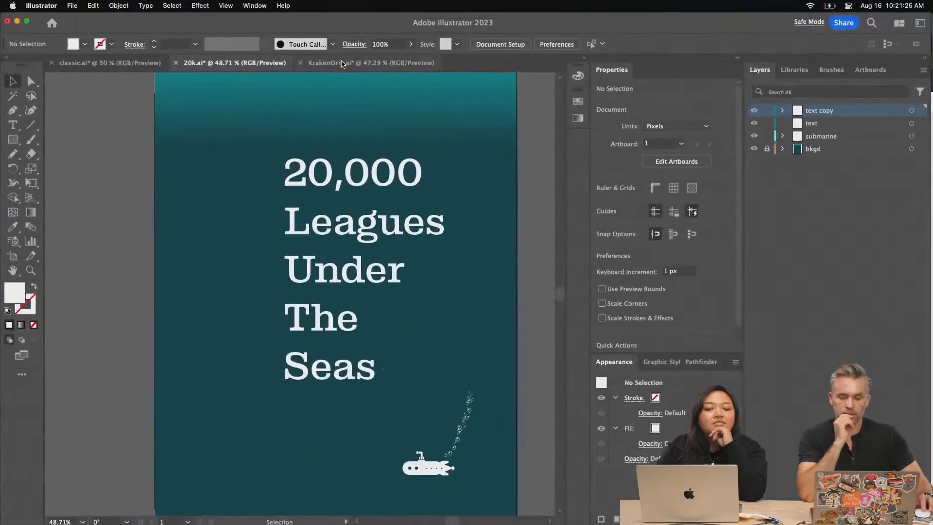
# Release the clipping mask on the imported Animal Farm artwork
pyautogui.press('super+equal')
pyautogui.press('super+equal')
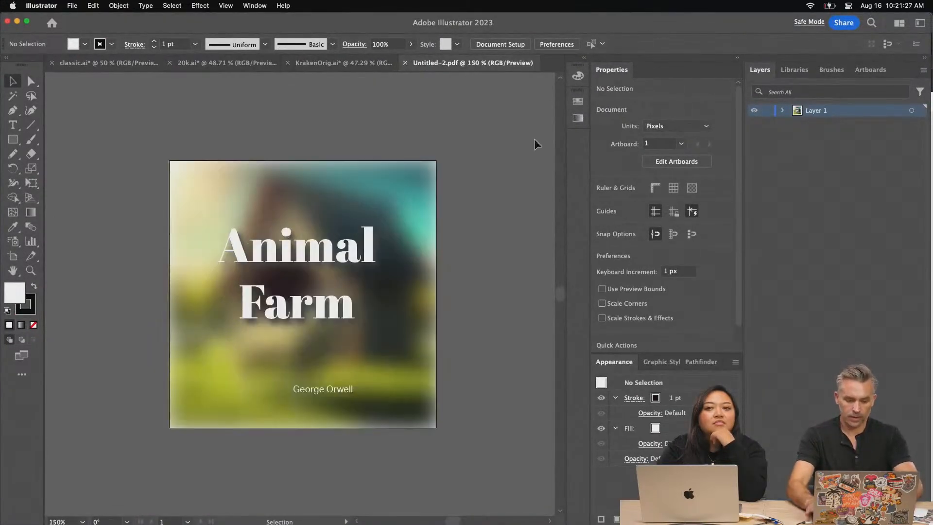
pyautogui.click(238, 247)
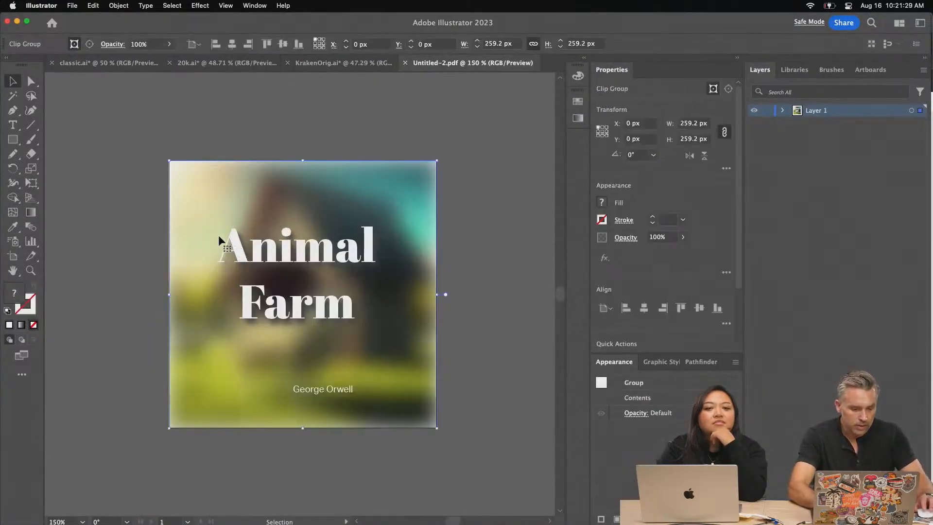
pyautogui.rightClick(220, 238)
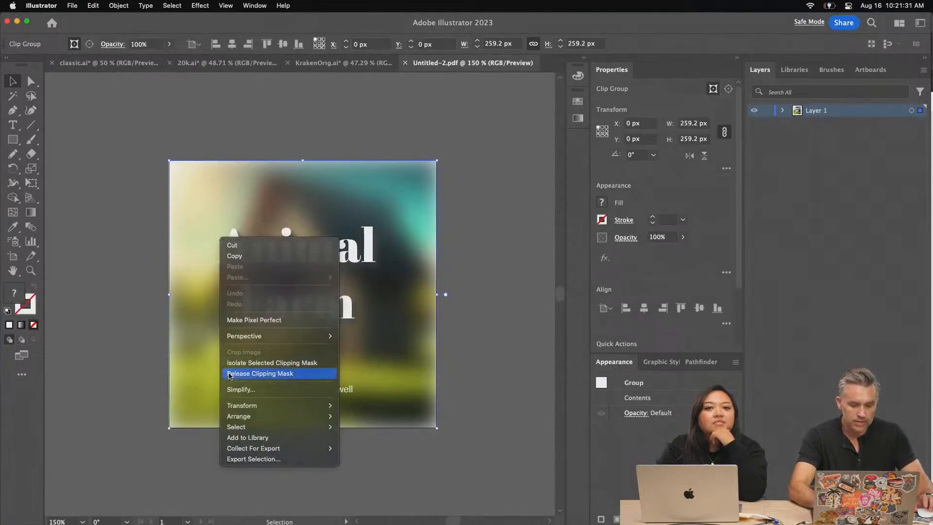
pyautogui.click(234, 373)
# Remove the leftover object behind the title and reposition "Animal" and "Farm" as separate lines in a tighter, staggered layout
pyautogui.moveTo(279, 254); pyautogui.dragTo(224, 264)
pyautogui.click(261, 284)
pyautogui.press('Delete')
pyautogui.moveTo(272, 307); pyautogui.dragTo(284, 310)
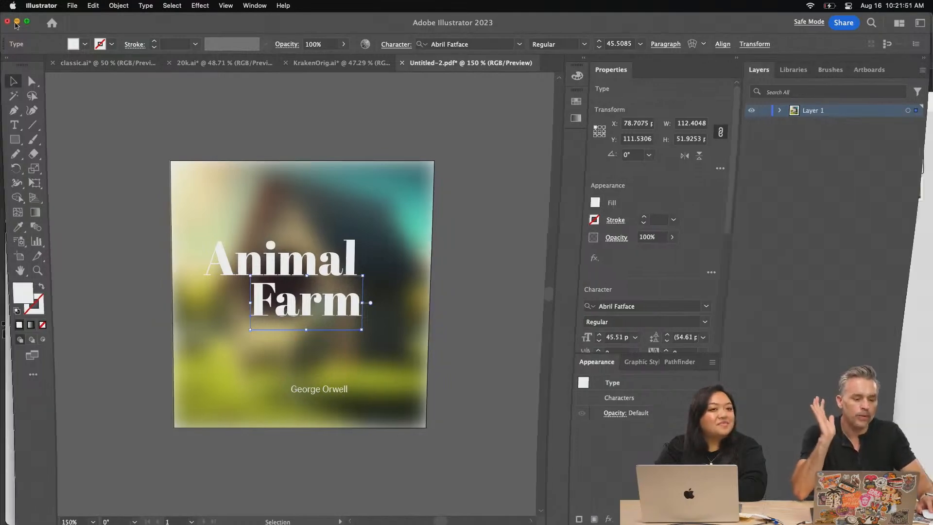
# Return to the Adobe Express design and review the arrangement options available for page 2's background image
pyautogui.click(17, 21)
pyautogui.click(239, 171)
pyautogui.rightClick(430, 158)
pyautogui.click(69, 101)
pyautogui.rightClick(454, 157)
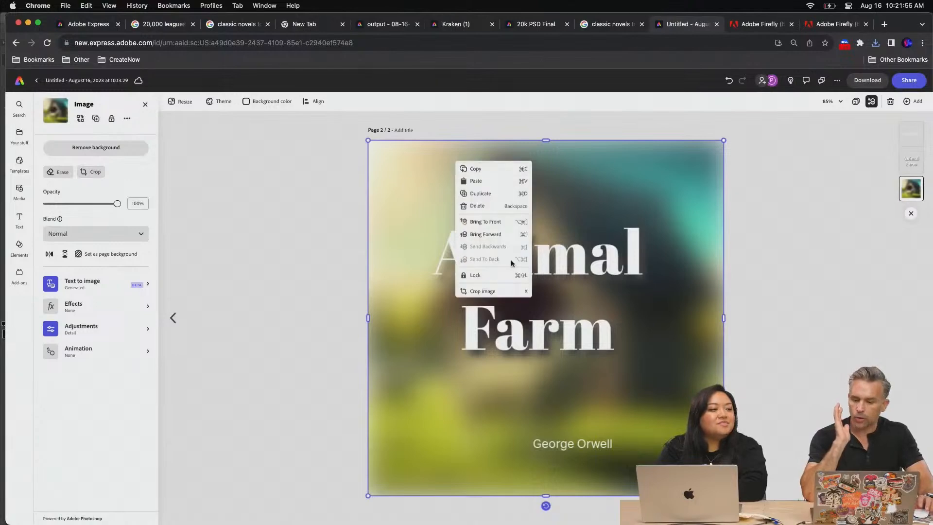
pyautogui.click(305, 196)
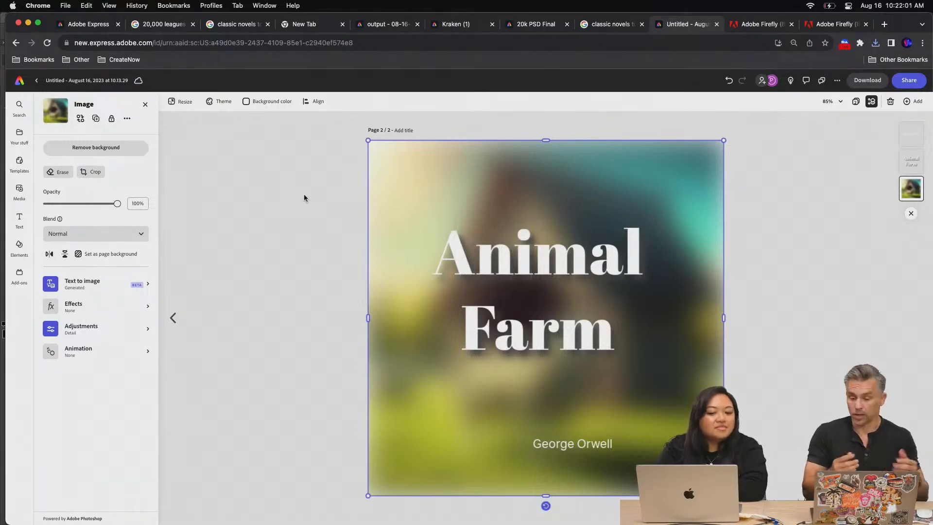
pyautogui.click(261, 336)
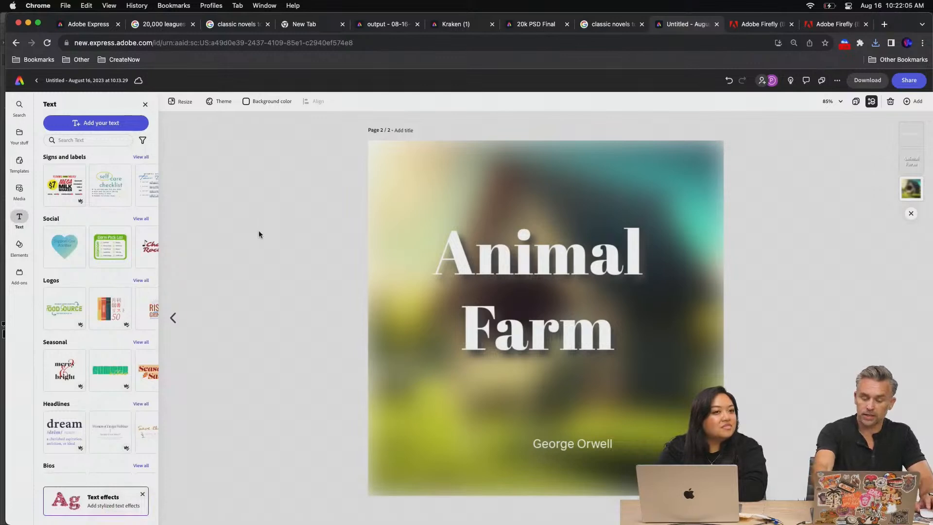
# Switch to the 20k PSD Final design and preview its animation from the start of the timeline
pyautogui.click(540, 26)
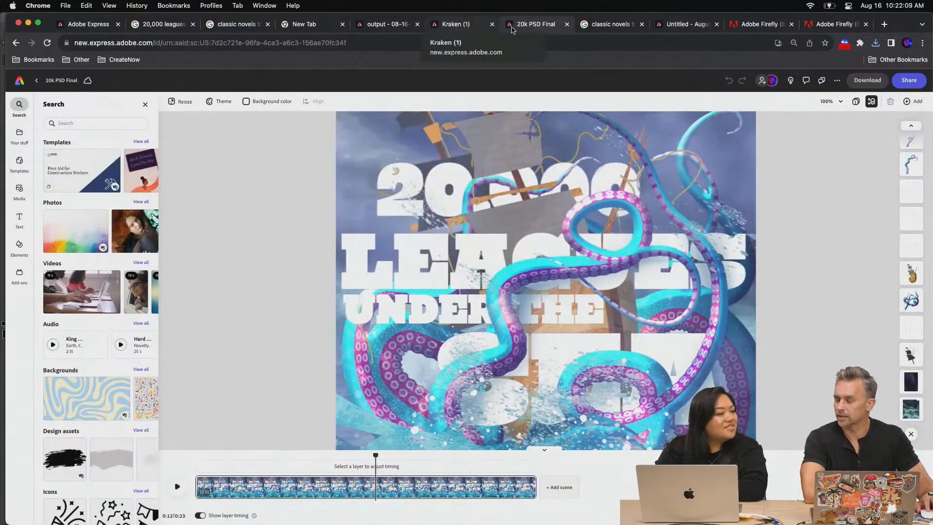
pyautogui.click(745, 26)
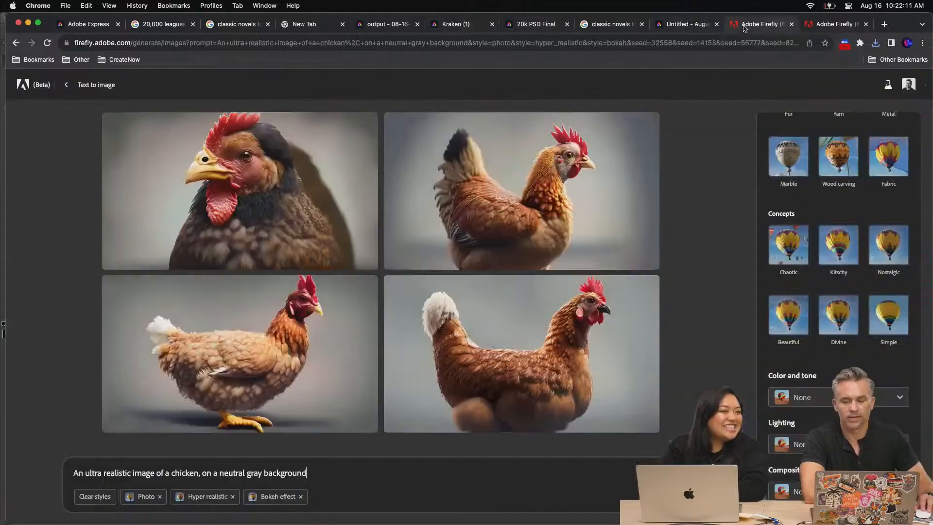
pyautogui.click(689, 25)
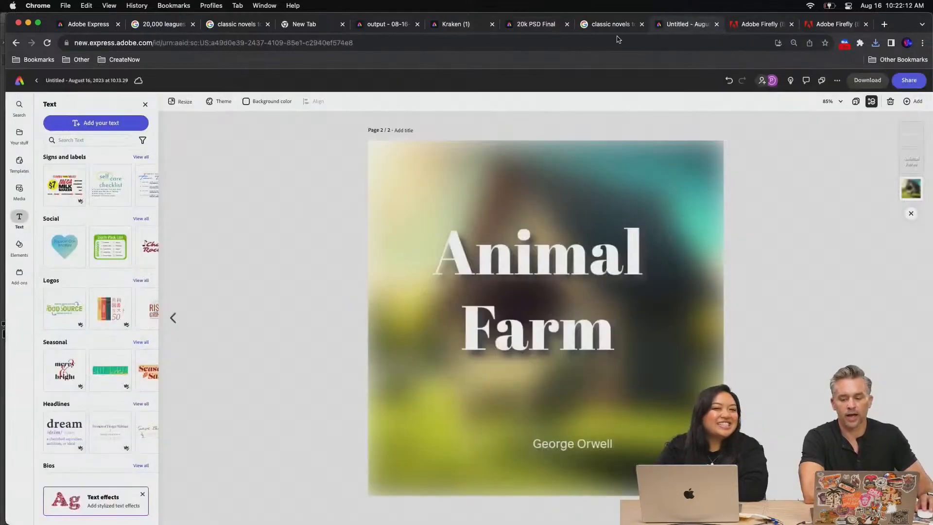
pyautogui.click(521, 29)
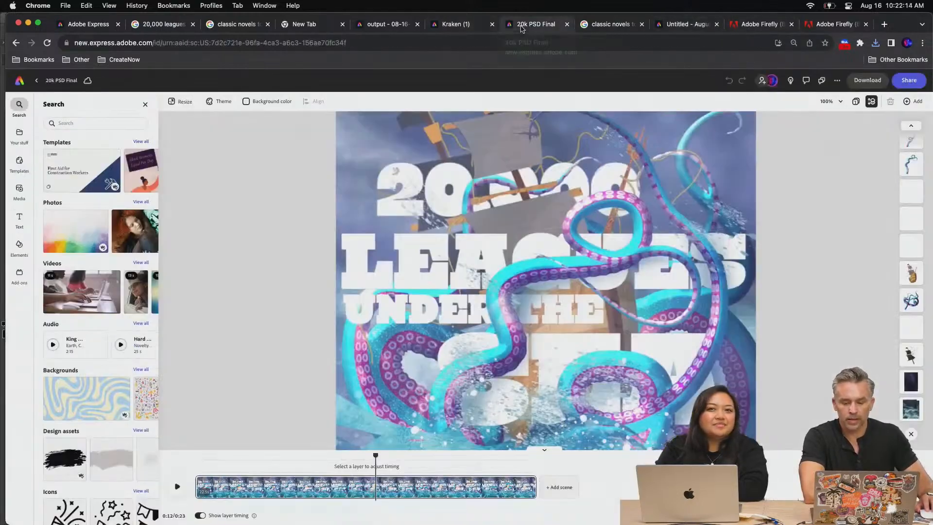
pyautogui.click(546, 454)
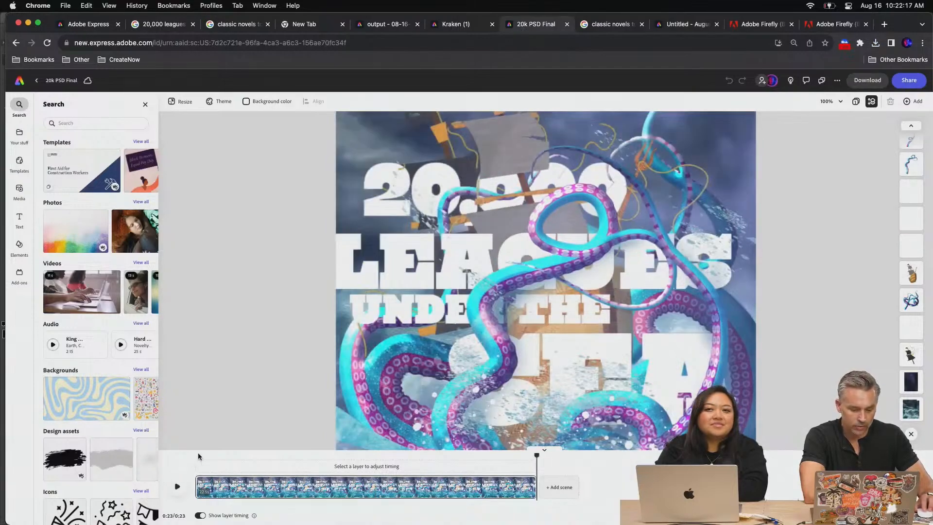
pyautogui.click(198, 457)
pyautogui.click(178, 486)
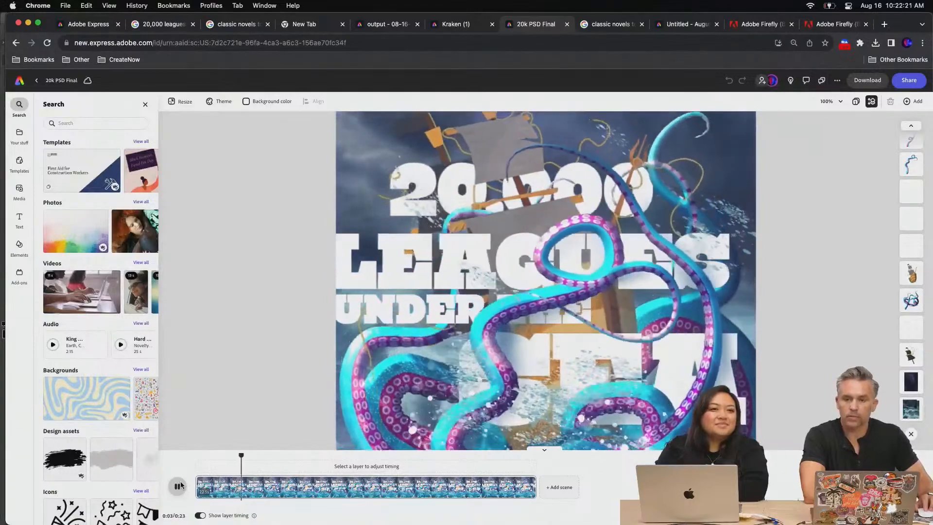
pyautogui.click(178, 486)
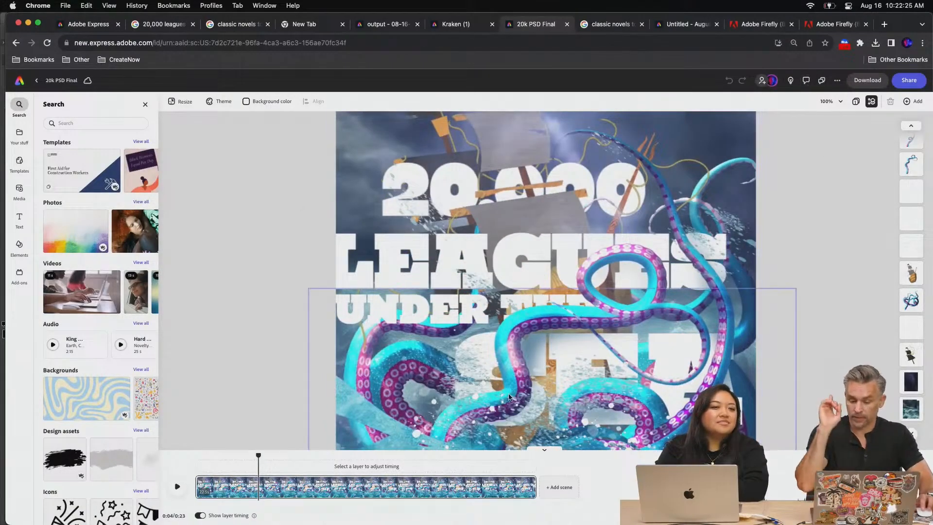
pyautogui.click(540, 453)
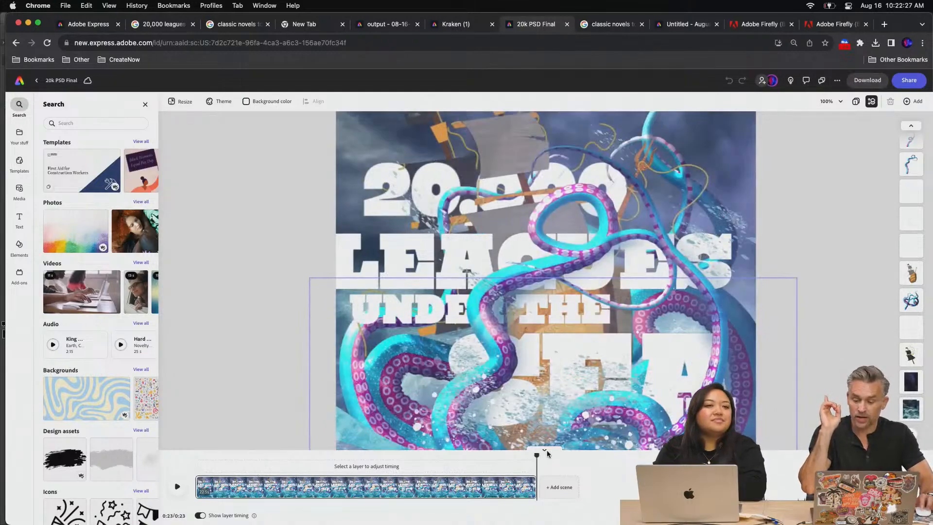
# Make a template from the 20k PSD Final design, giving it a name and saving it to the NBA library
pyautogui.click(871, 102)
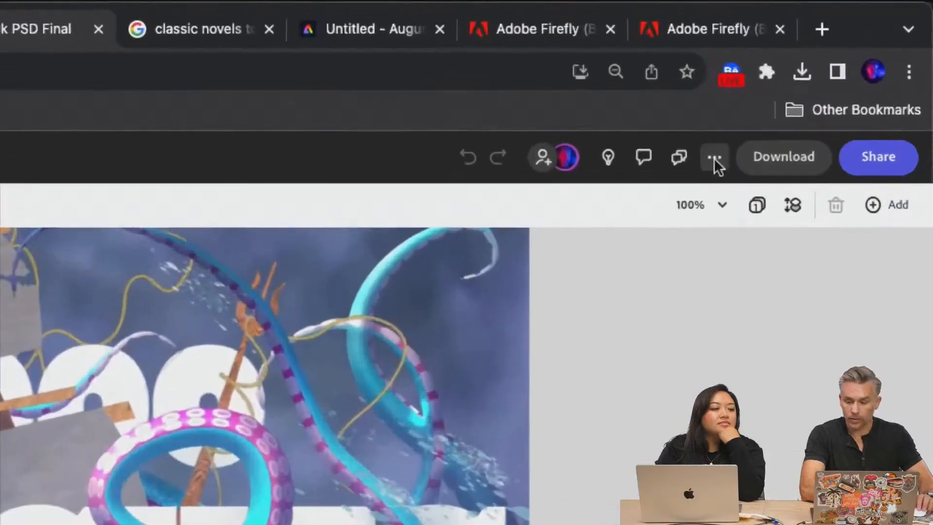
pyautogui.click(714, 158)
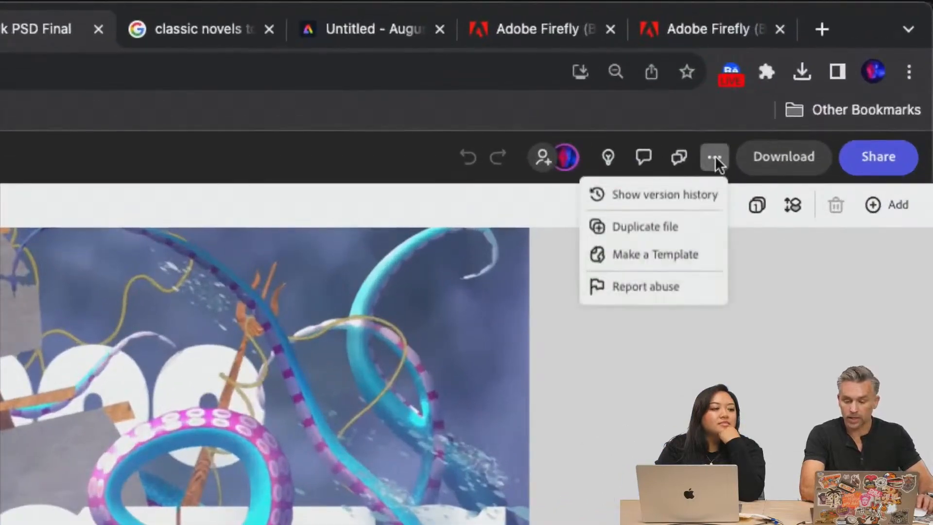
pyautogui.click(645, 255)
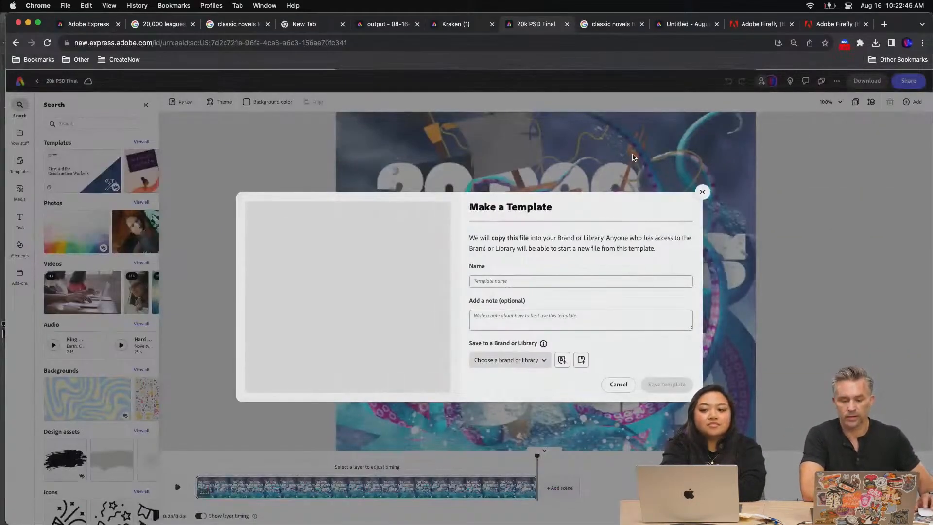
pyautogui.click(517, 282)
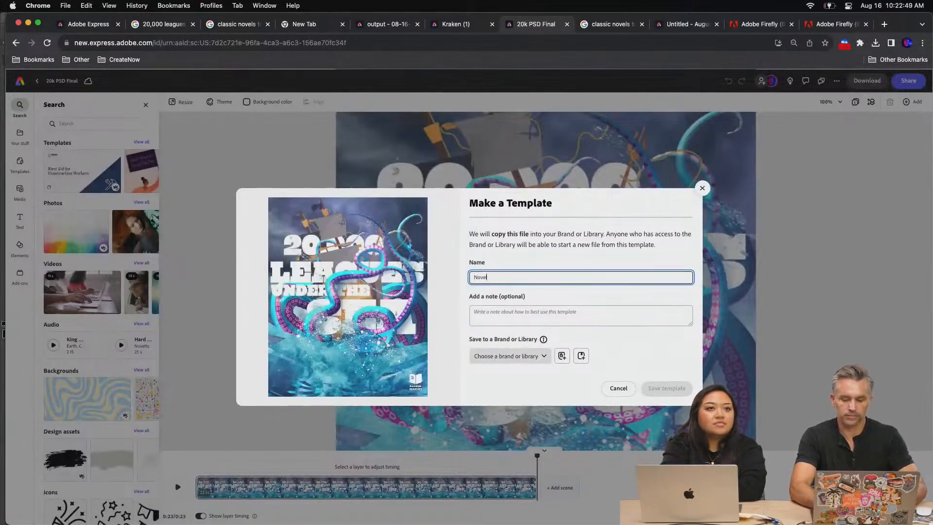
pyautogui.click(513, 355)
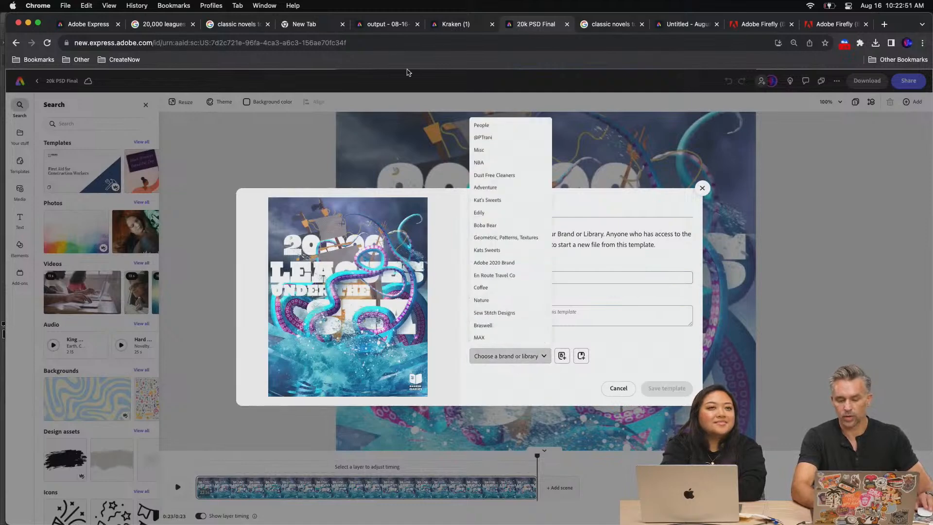
pyautogui.click(492, 162)
pyautogui.click(667, 388)
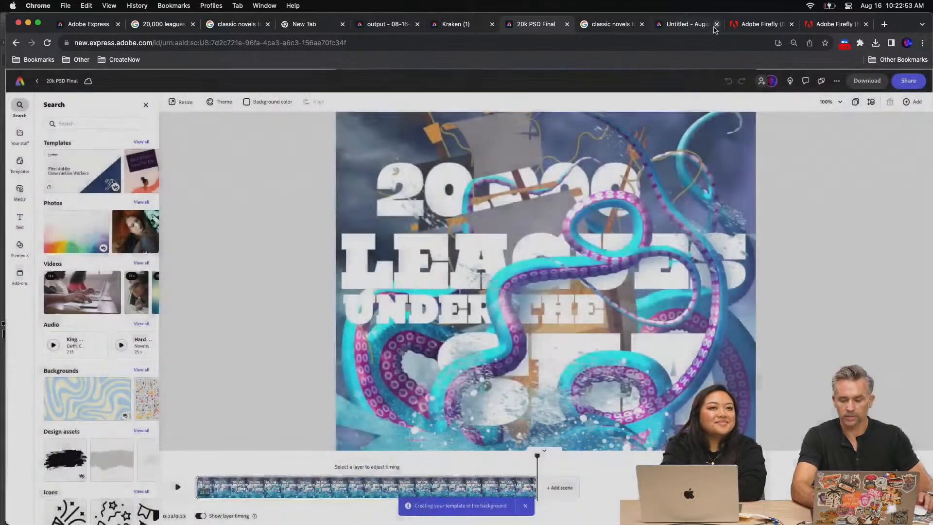
# Switch to Illustrator and move the "Animal", "Farm" and author text onto a new layer above the background, pasted in place
pyautogui.click(683, 24)
pyautogui.moveTo(253, 515)
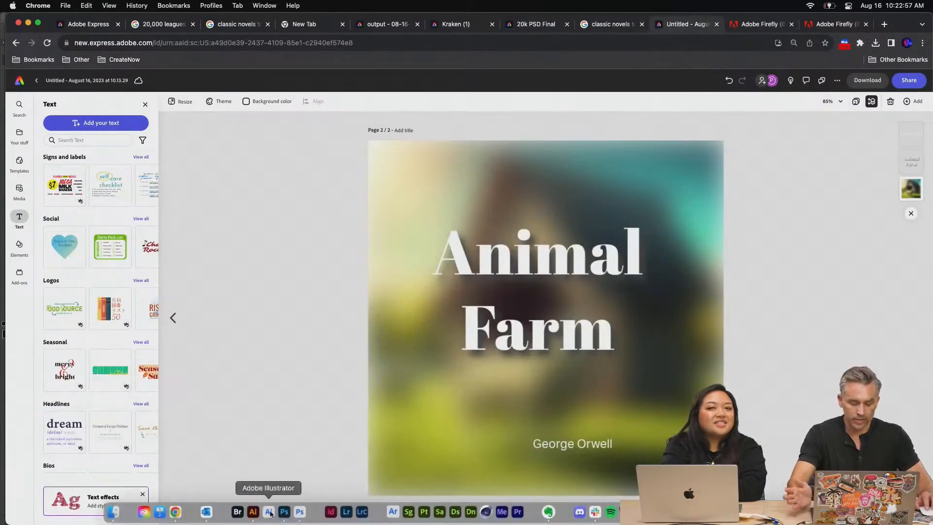
pyautogui.click(253, 513)
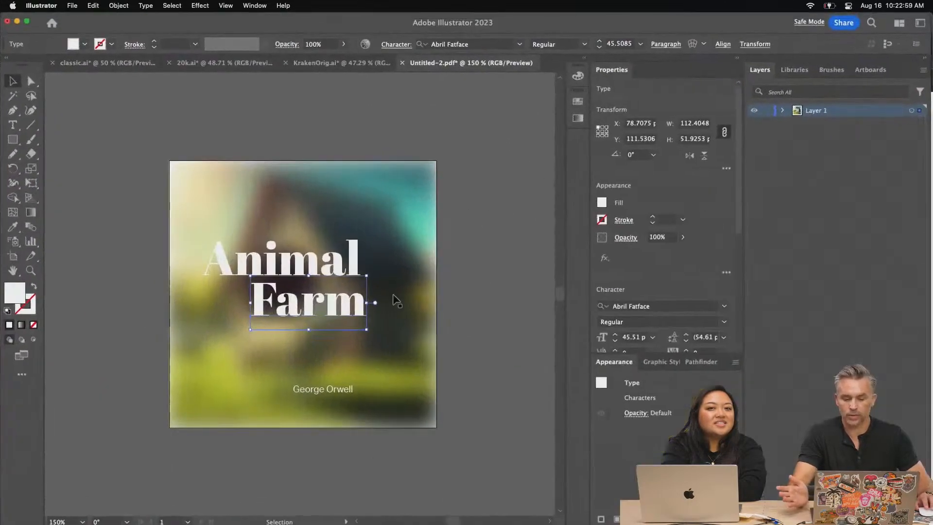
pyautogui.click(183, 110)
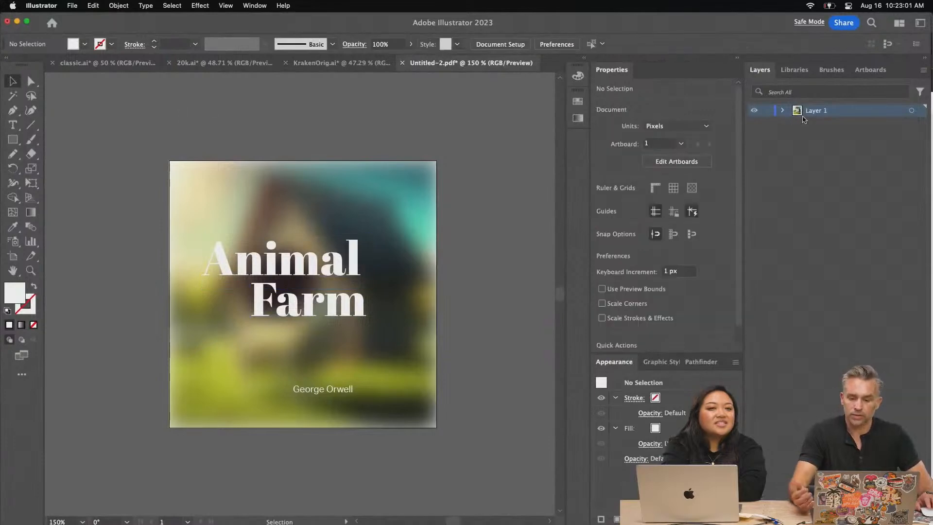
pyautogui.click(225, 267)
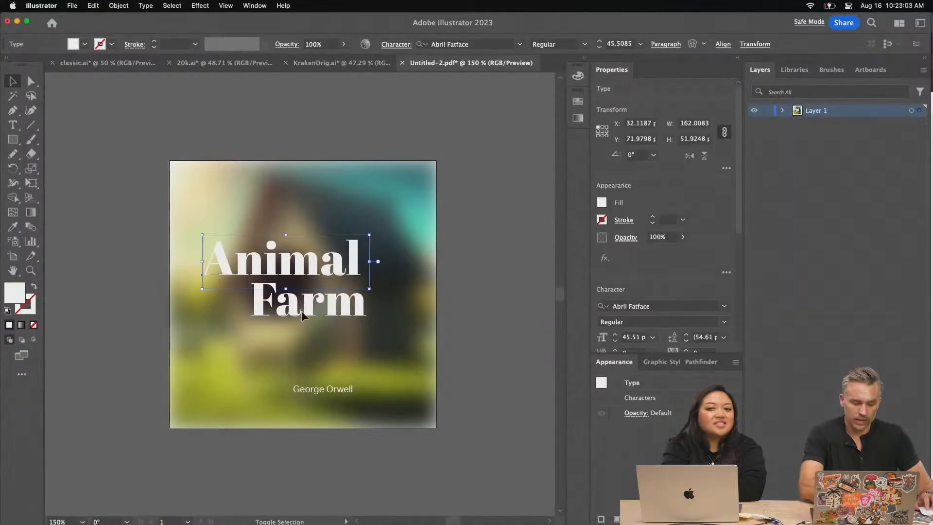
pyautogui.keyDown('shift'); pyautogui.click(326, 391); pyautogui.keyUp('shift')
pyautogui.press('Delete')
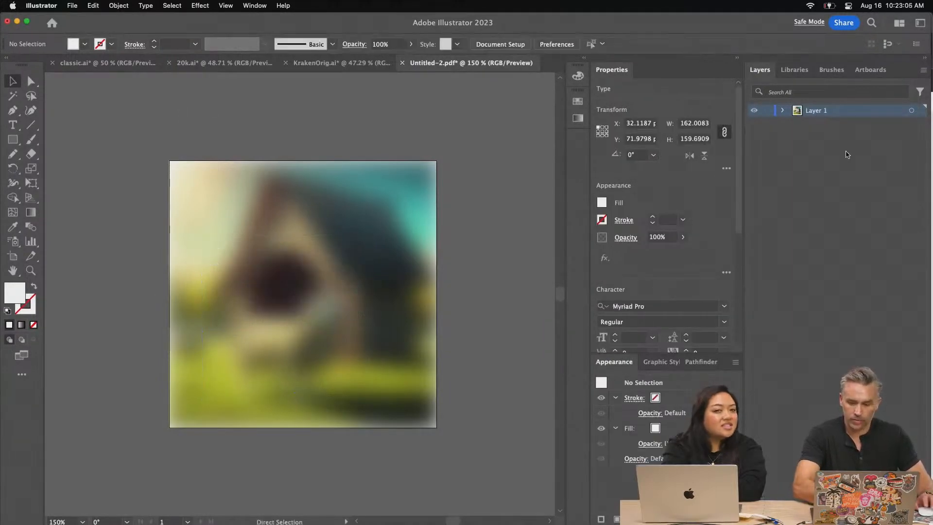
pyautogui.press('super+z')
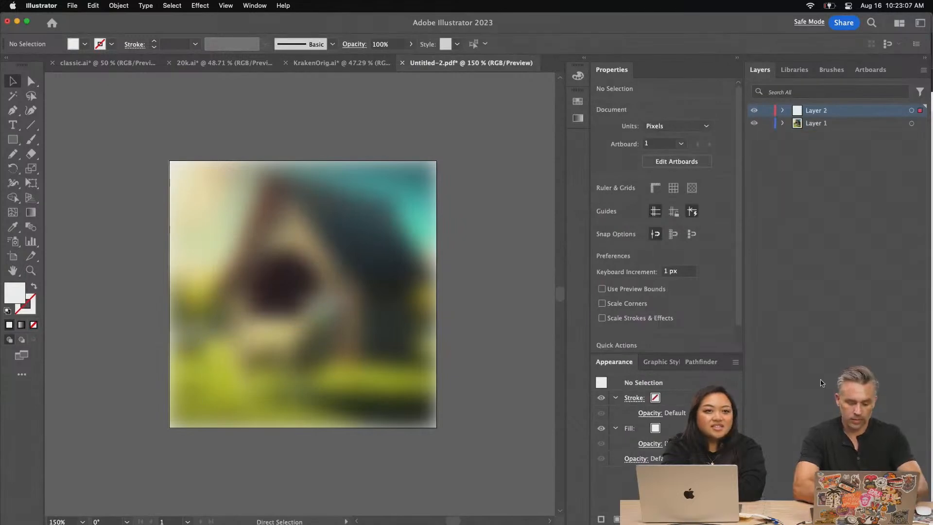
pyautogui.press('super+z')
pyautogui.click(222, 106)
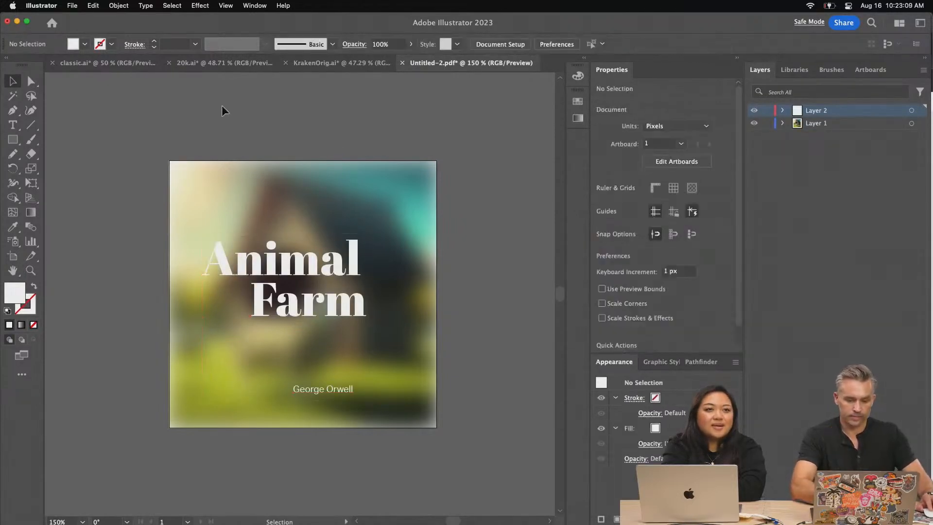
# Copy all the cover artwork and paste it into animal.psd in Photoshop as layers, rasterizing the clipping mask
pyautogui.press('super+a')
pyautogui.rightClick(277, 222)
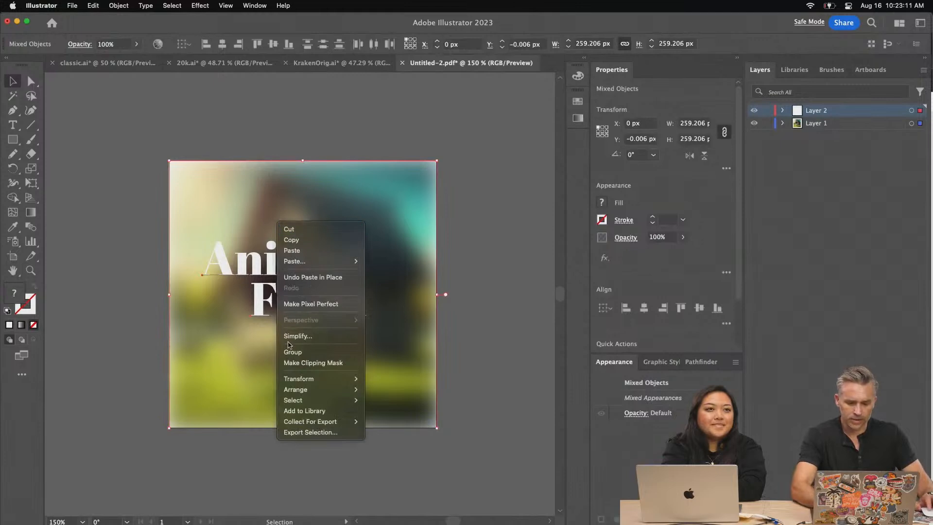
pyautogui.click(292, 240)
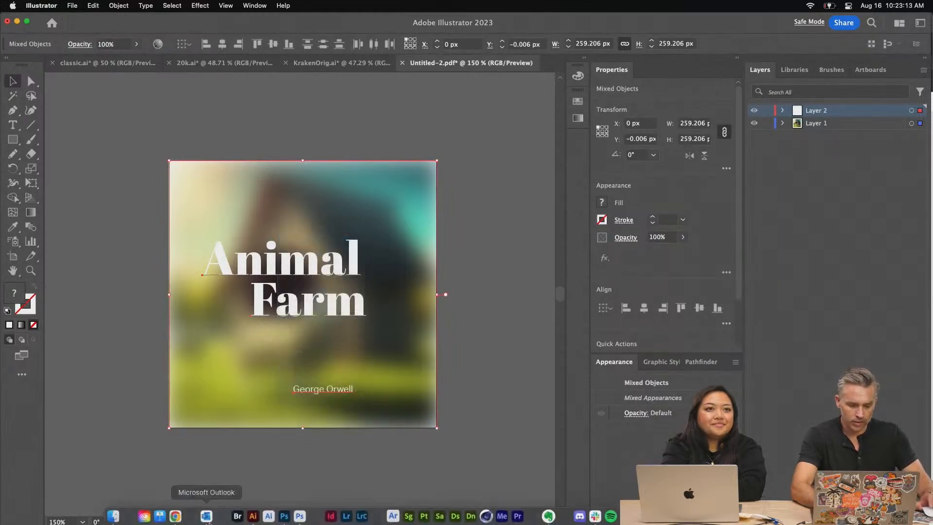
pyautogui.click(299, 512)
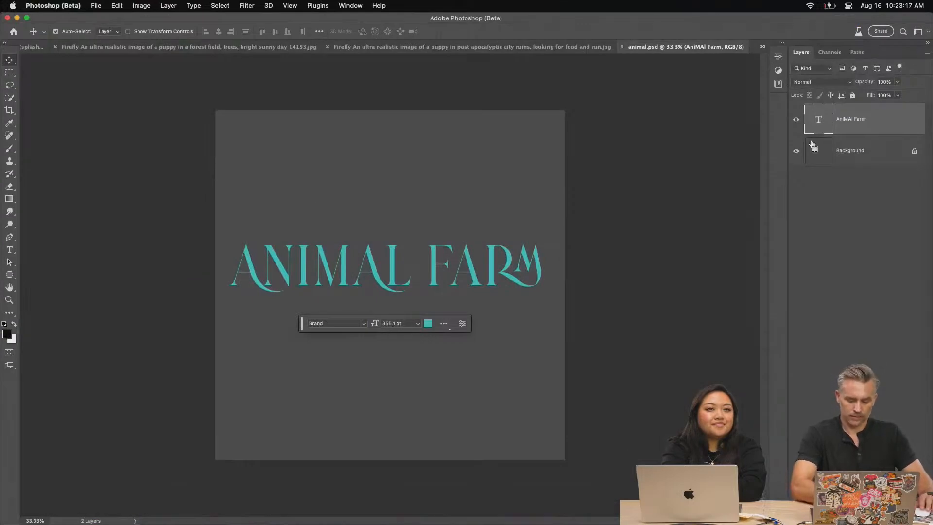
pyautogui.press('super+v')
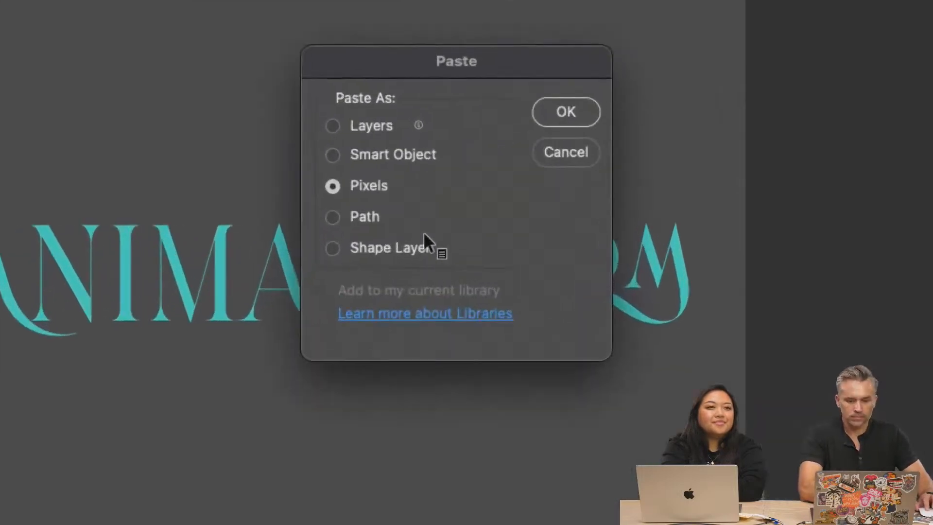
pyautogui.click(391, 177)
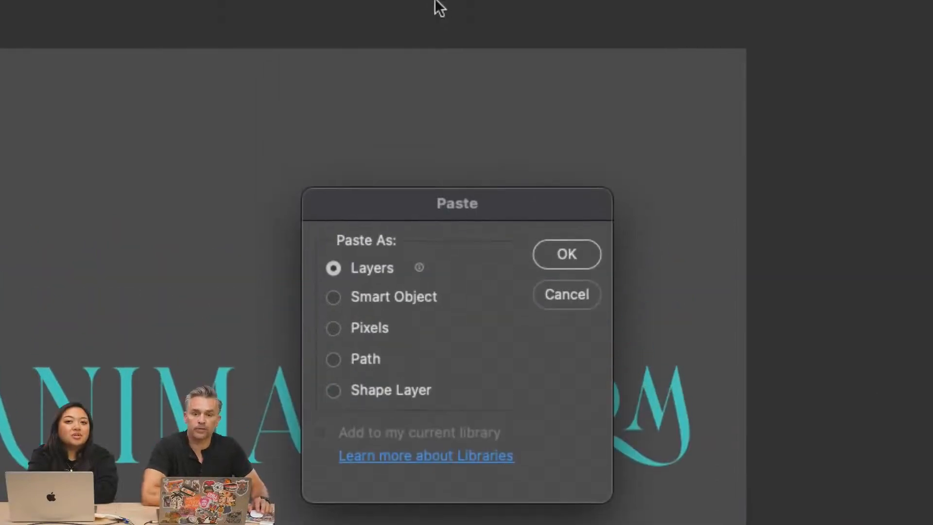
pyautogui.click(564, 207)
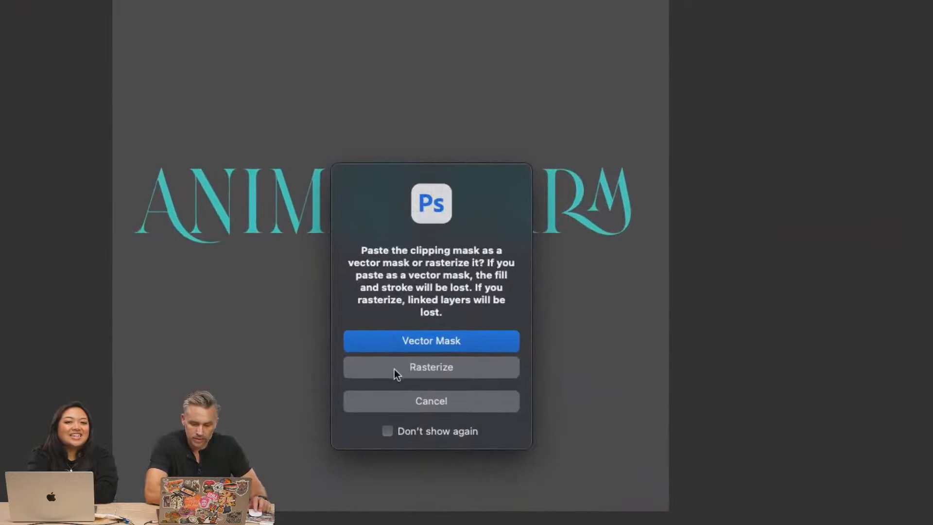
pyautogui.click(384, 371)
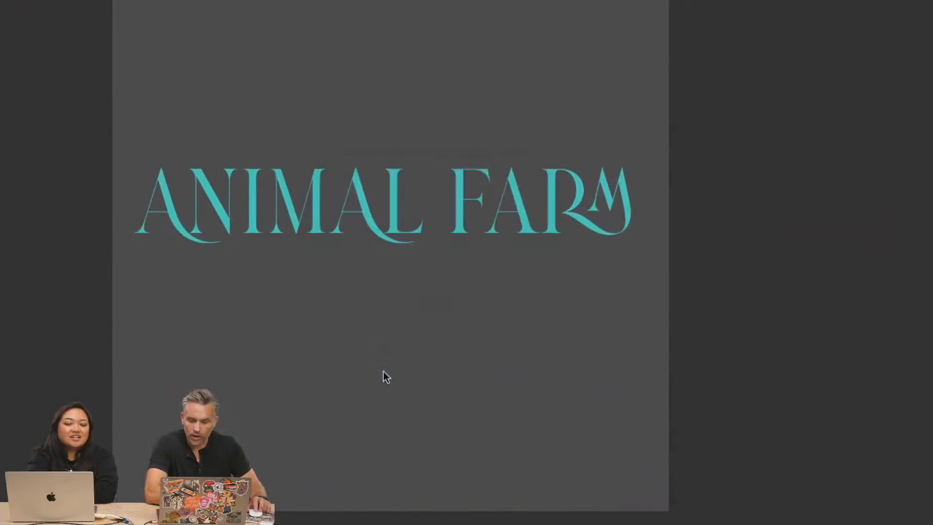
# Scale the pasted cover group up to fill the square canvas
pyautogui.click(398, 303)
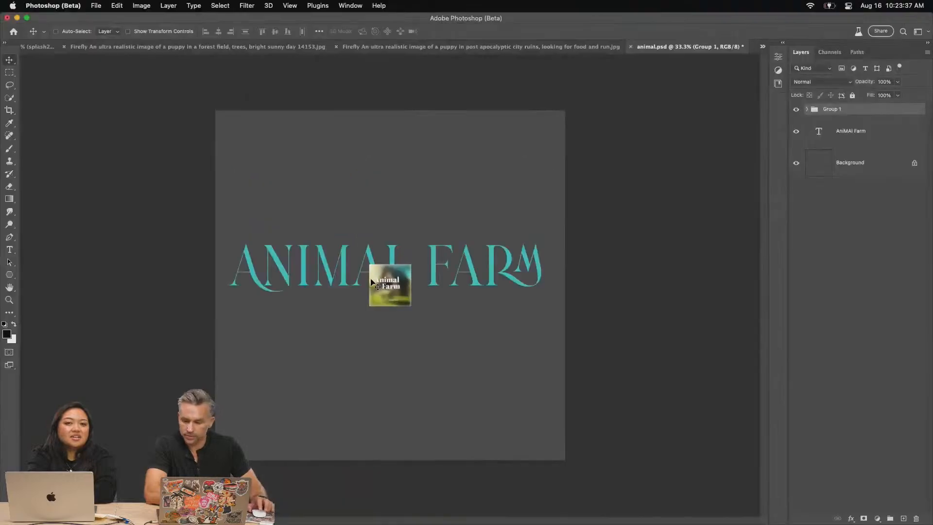
pyautogui.press('super+t')
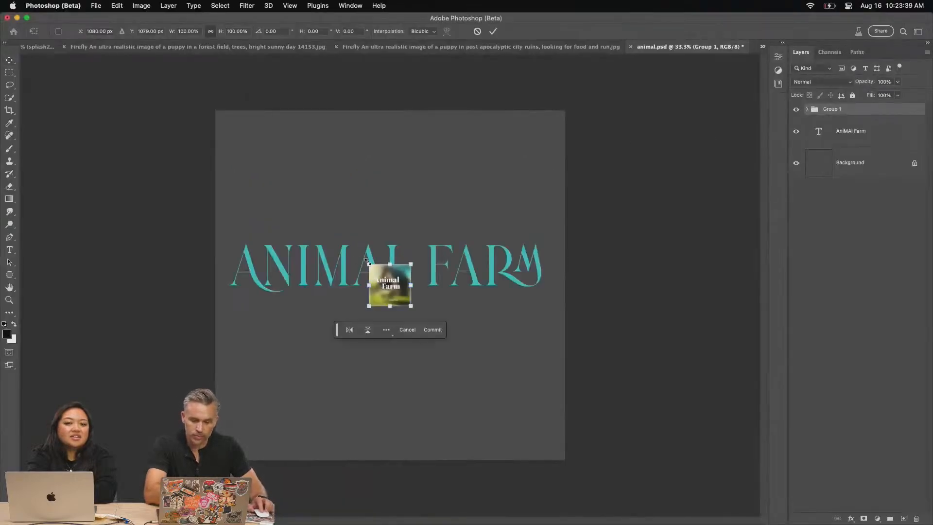
pyautogui.moveTo(368, 262); pyautogui.dragTo(218, 116)
pyautogui.press('Return')
# Expand Group 1 and its two nested layer groups, and inspect the author, "Farm" and "Animal" text layers
pyautogui.click(806, 110)
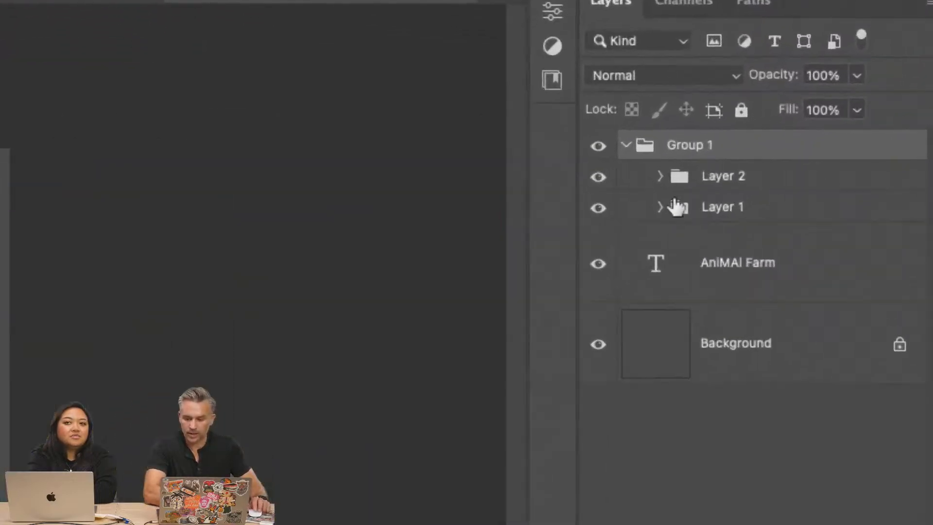
pyautogui.click(655, 211)
pyautogui.click(659, 207)
pyautogui.click(659, 177)
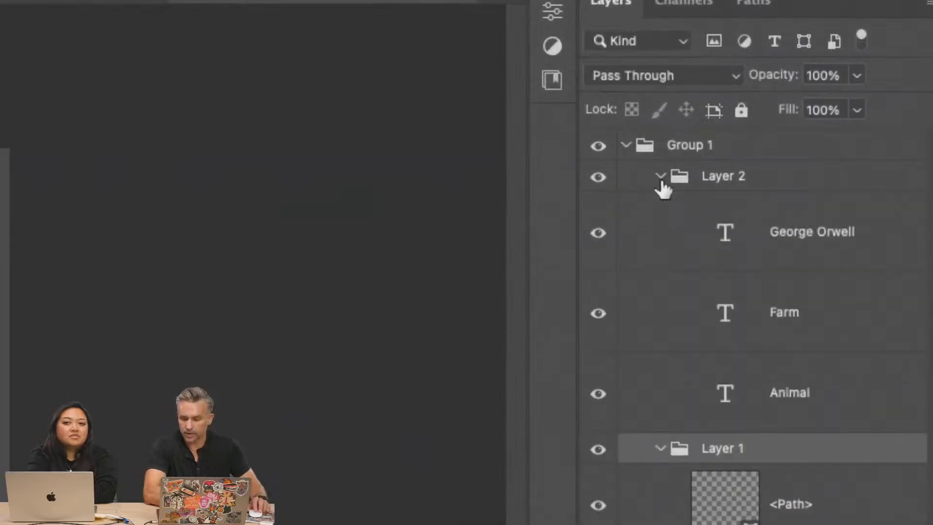
pyautogui.click(753, 254)
pyautogui.click(755, 324)
pyautogui.click(770, 402)
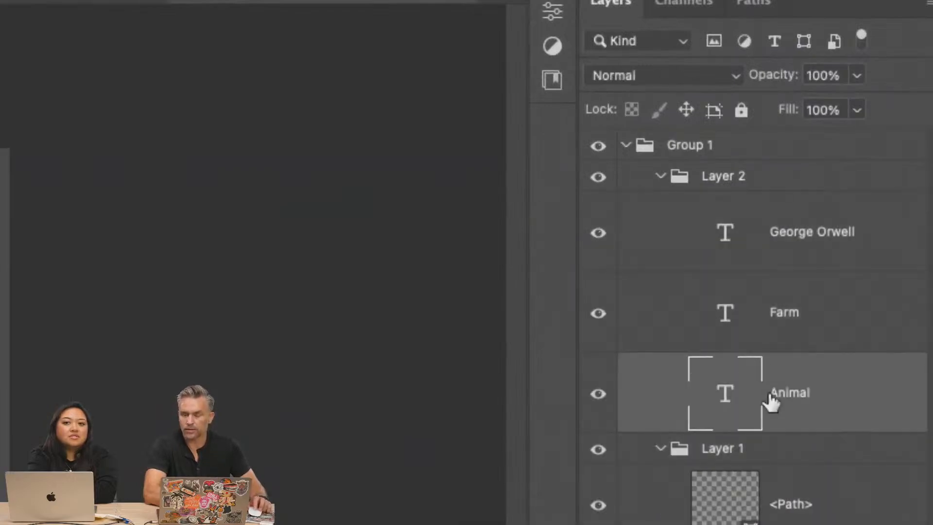
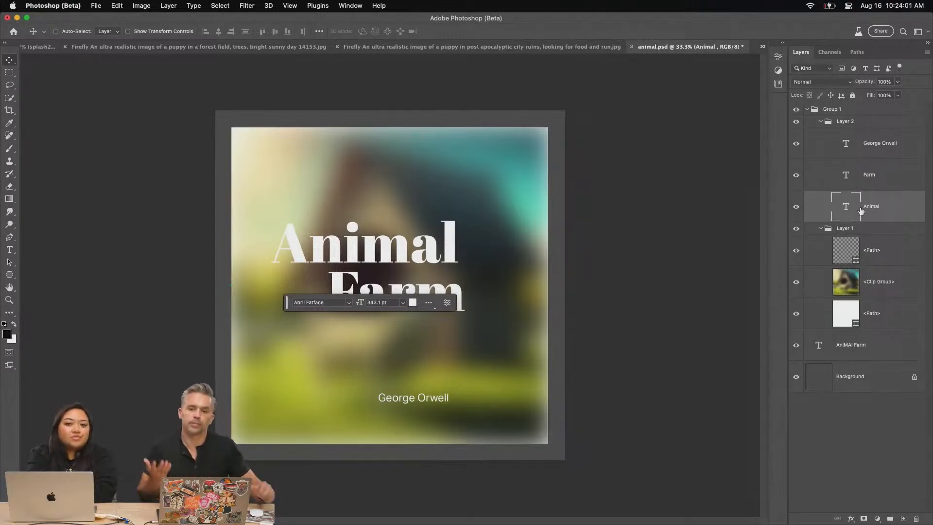
# Compare the post-apocalyptic puppy and forest puppy images with the Animal Farm cover document
pyautogui.click(460, 46)
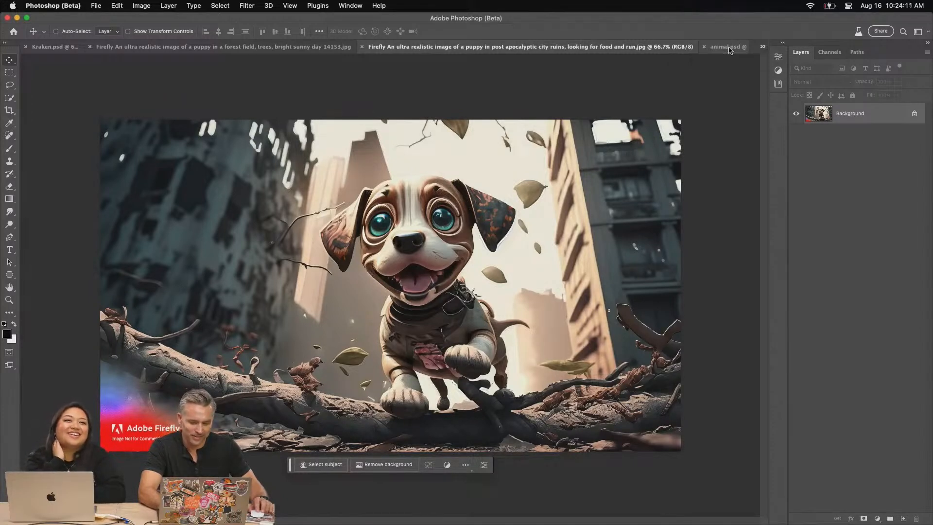
pyautogui.press('super+1')
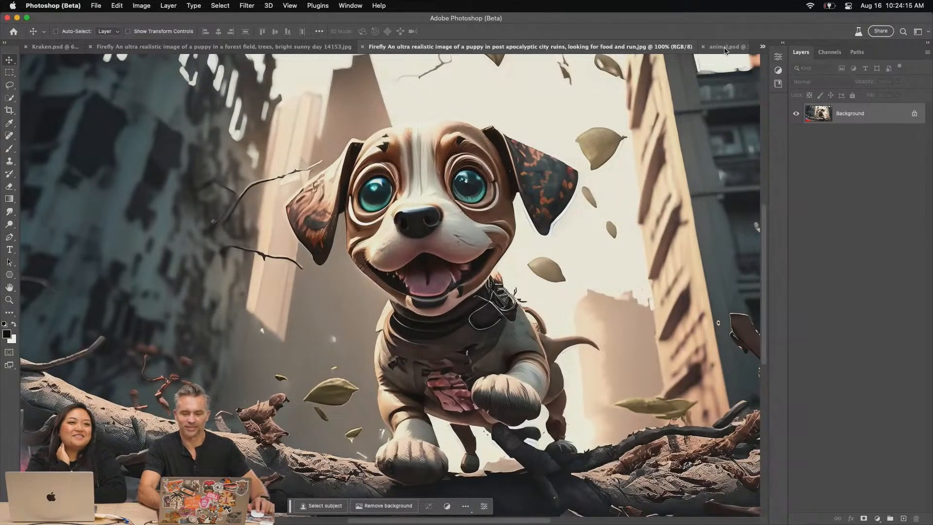
pyautogui.click(725, 48)
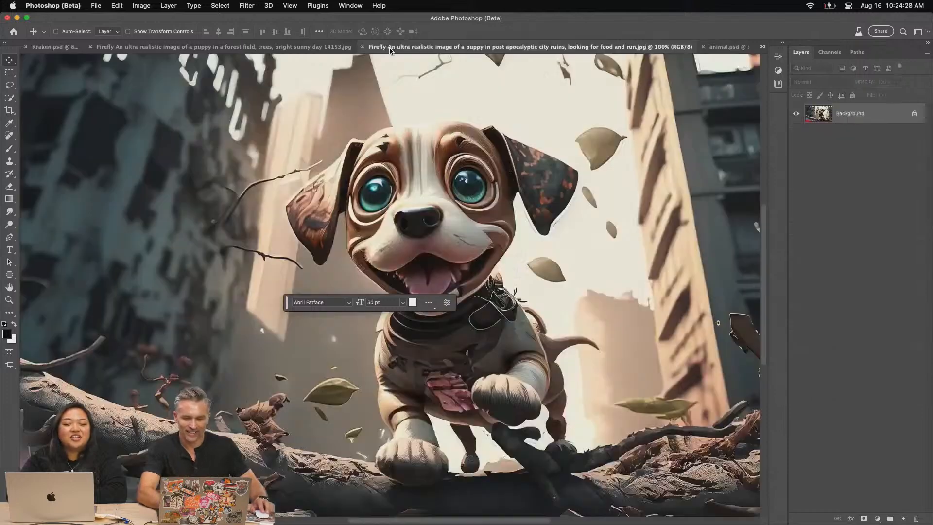
pyautogui.click(390, 47)
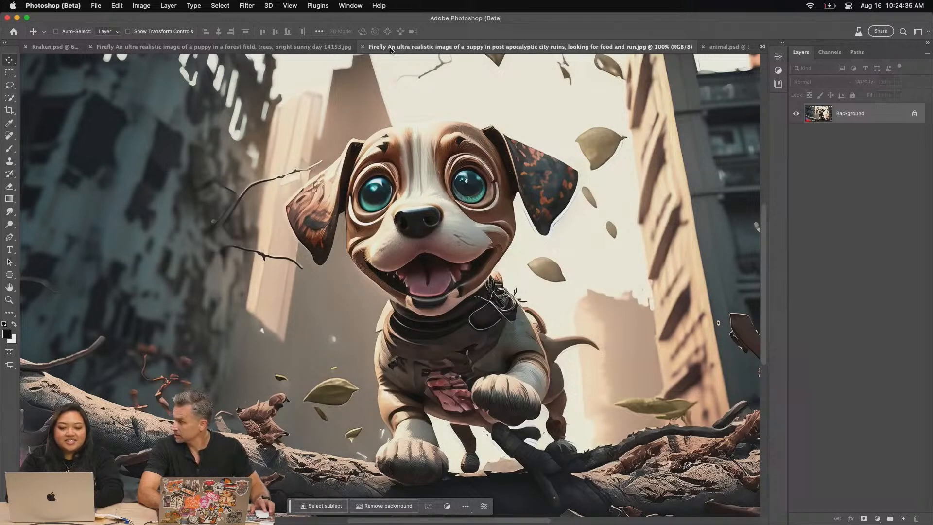
pyautogui.click(298, 47)
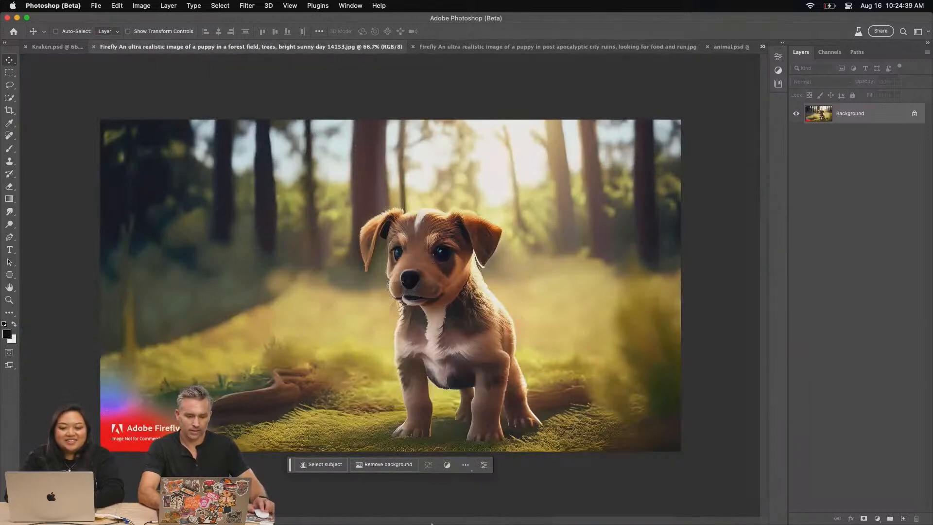
pyautogui.moveTo(392, 518)
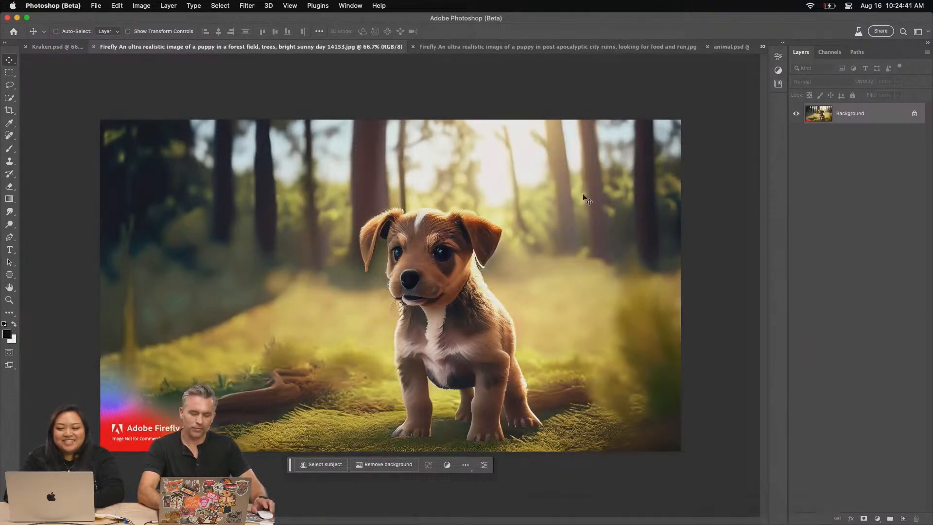
pyautogui.press('super+a')
pyautogui.press('c')
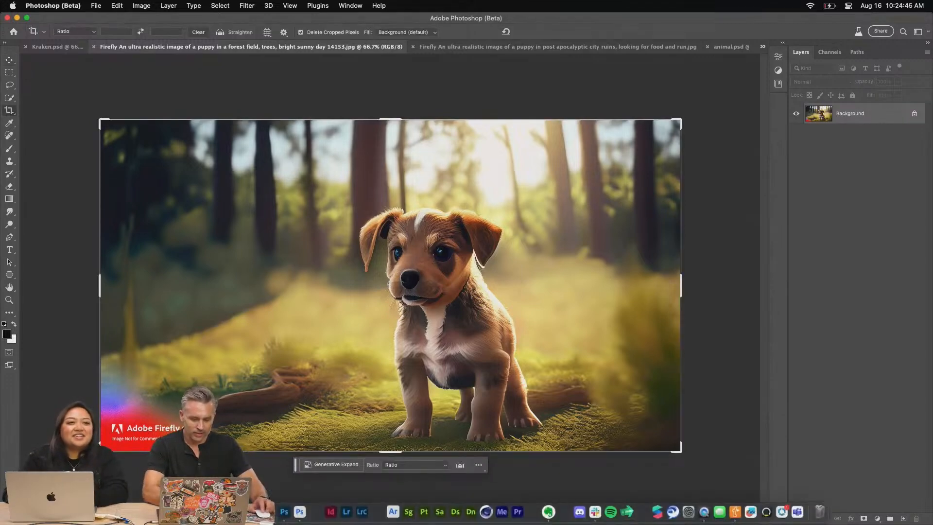
# Switch to Firefly in Chrome and copy the full-body chicken with the white tail and yellow feet to the clipboard
pyautogui.press('super+Tab')
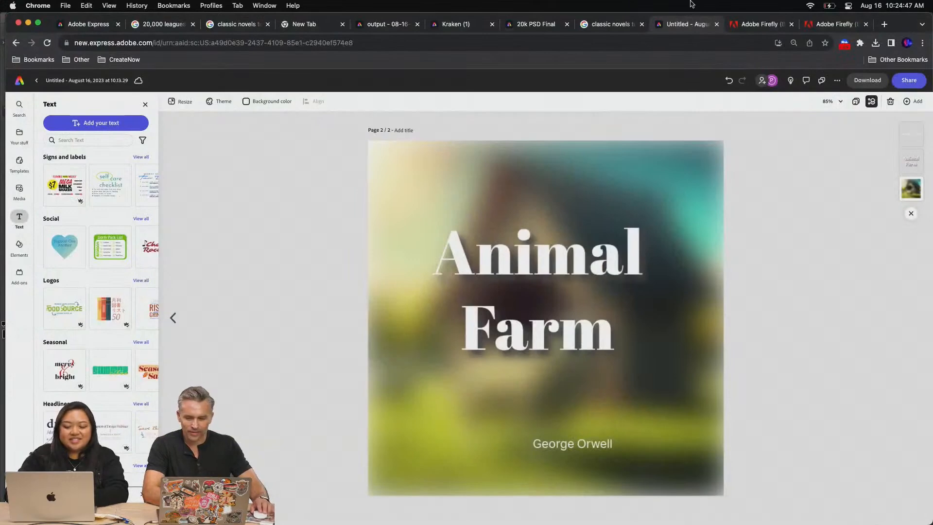
pyautogui.click(780, 25)
pyautogui.click(833, 27)
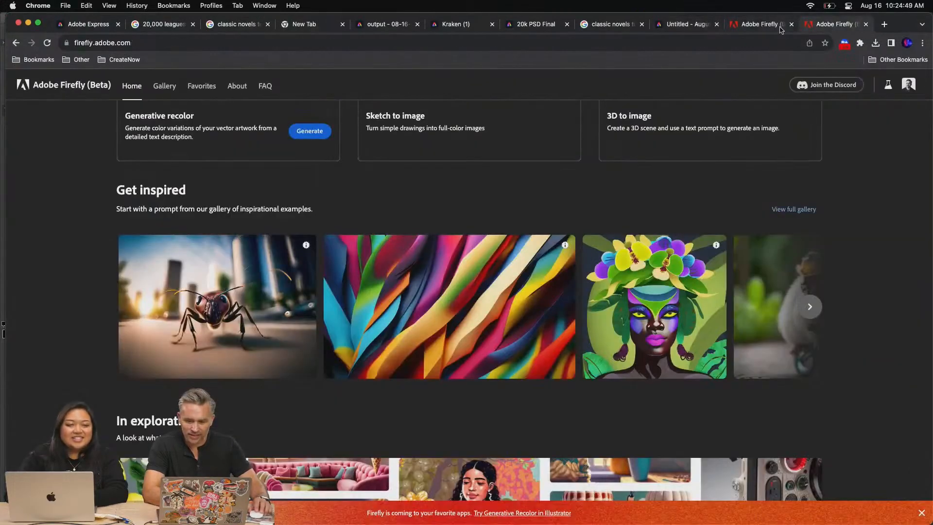
pyautogui.click(762, 28)
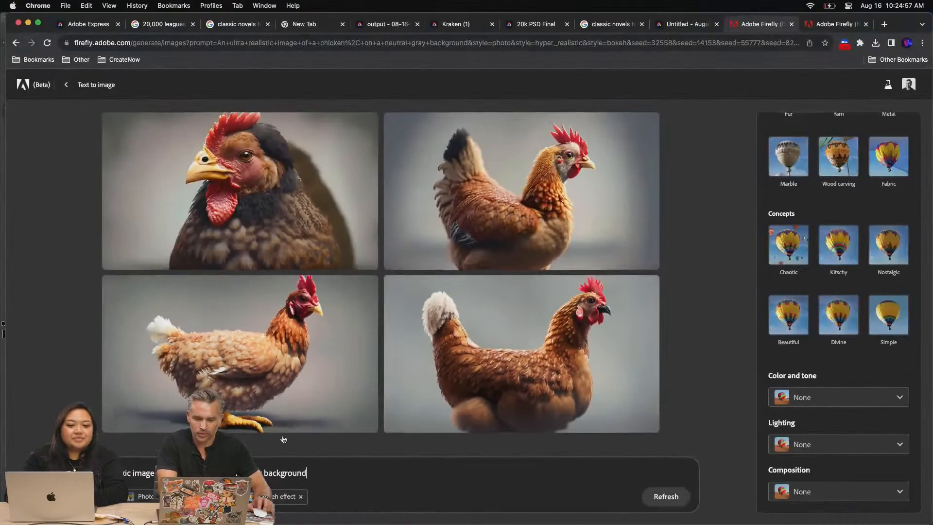
pyautogui.moveTo(355, 293)
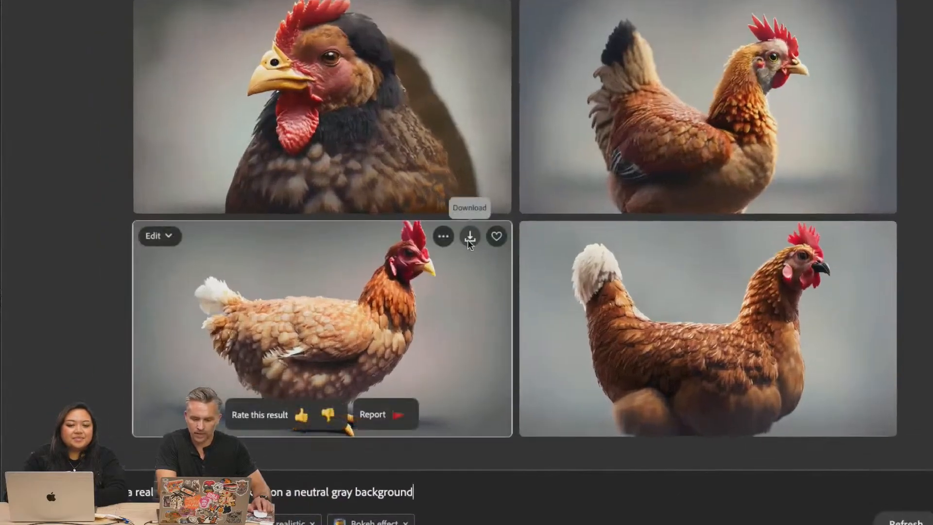
pyautogui.click(442, 237)
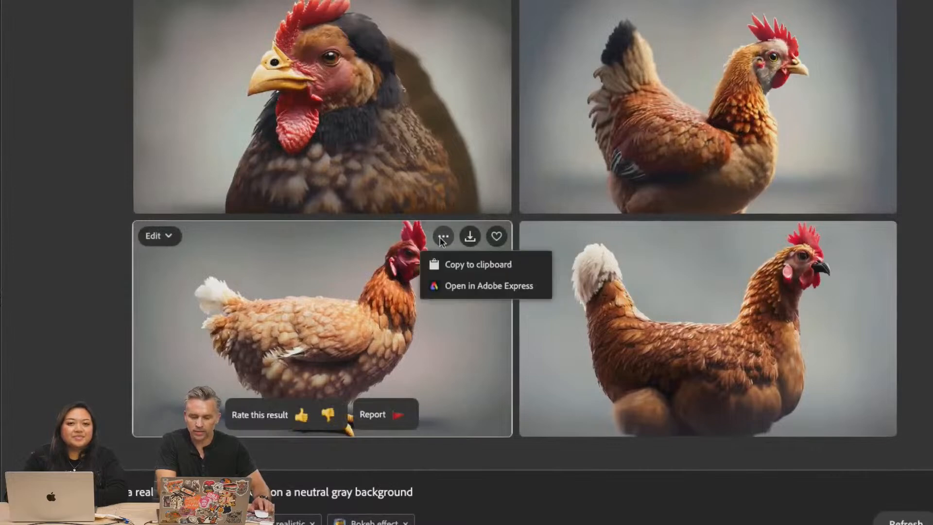
pyautogui.click(445, 267)
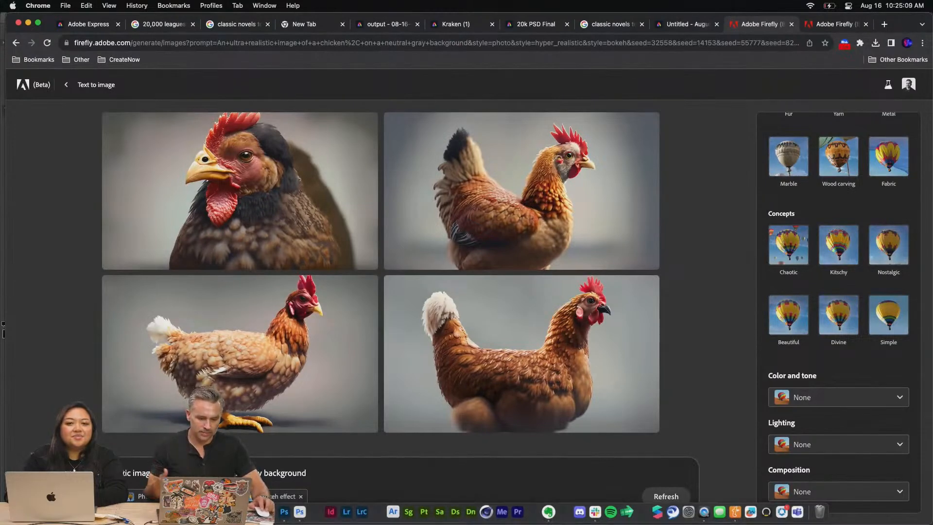
# Switch to Photoshop, hide Group 1 in animal.psd and paste the chicken image above the "AnIMAl Farm" text layer
pyautogui.click(300, 512)
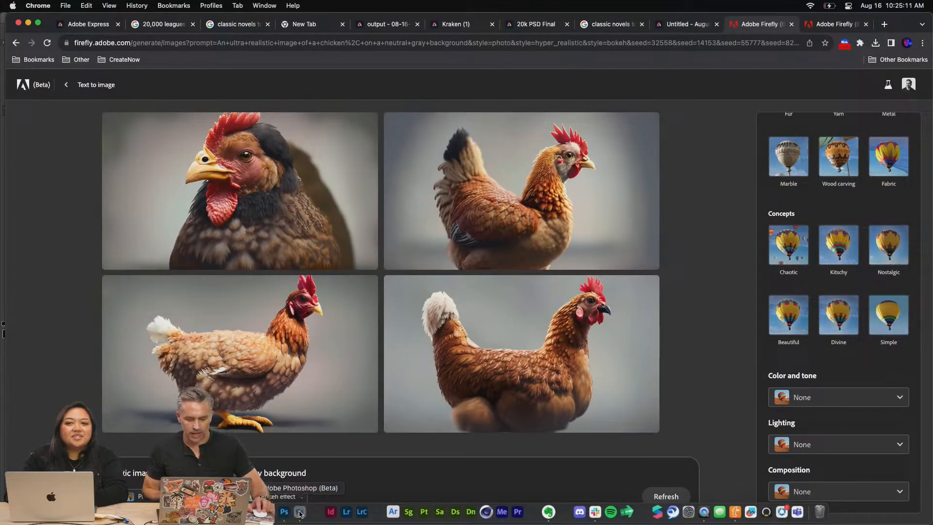
pyautogui.click(736, 49)
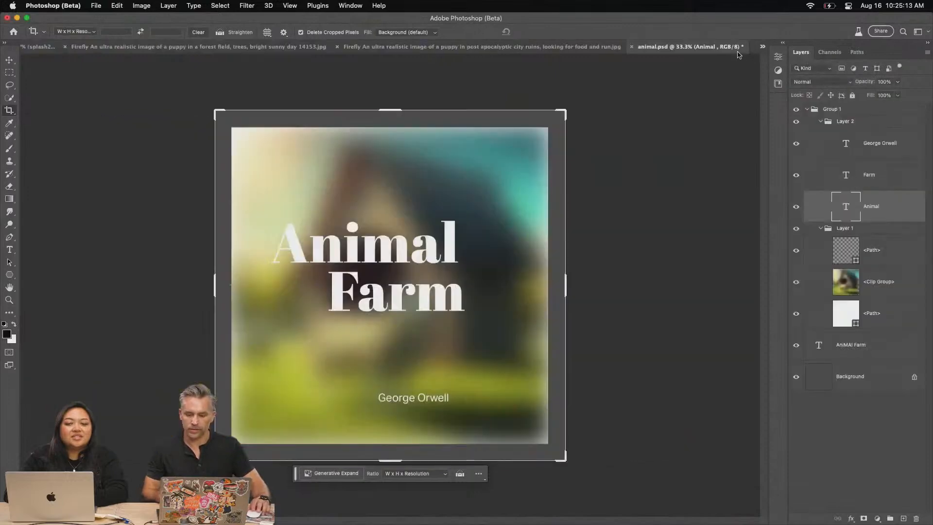
pyautogui.click(807, 109)
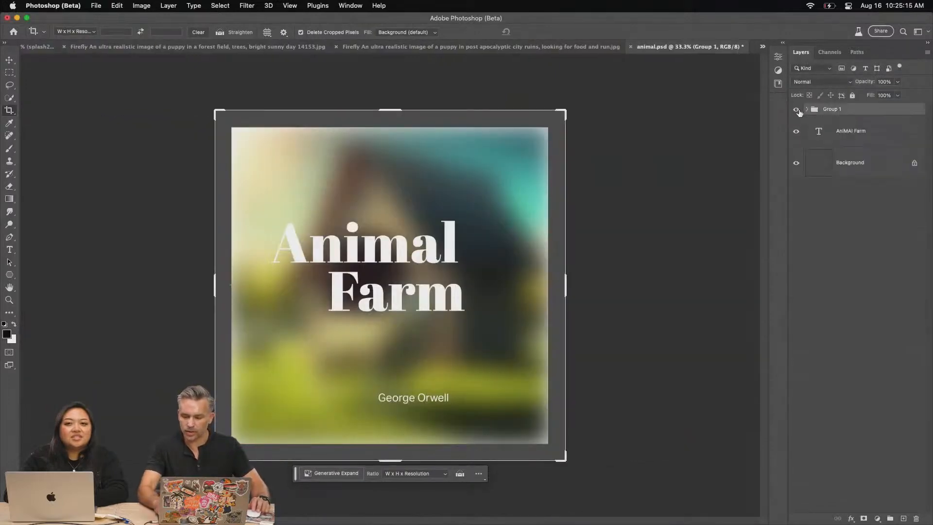
pyautogui.click(796, 109)
pyautogui.click(831, 131)
pyautogui.press('m')
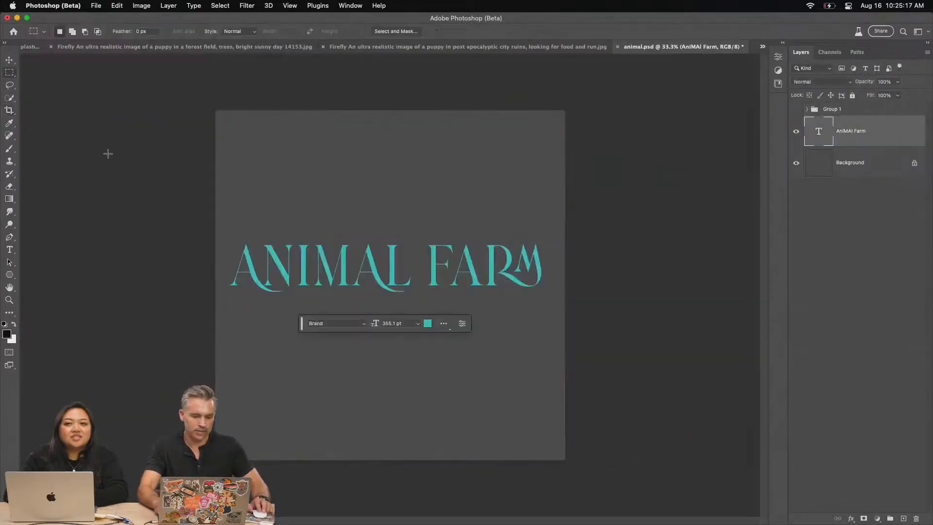
pyautogui.press('super+v')
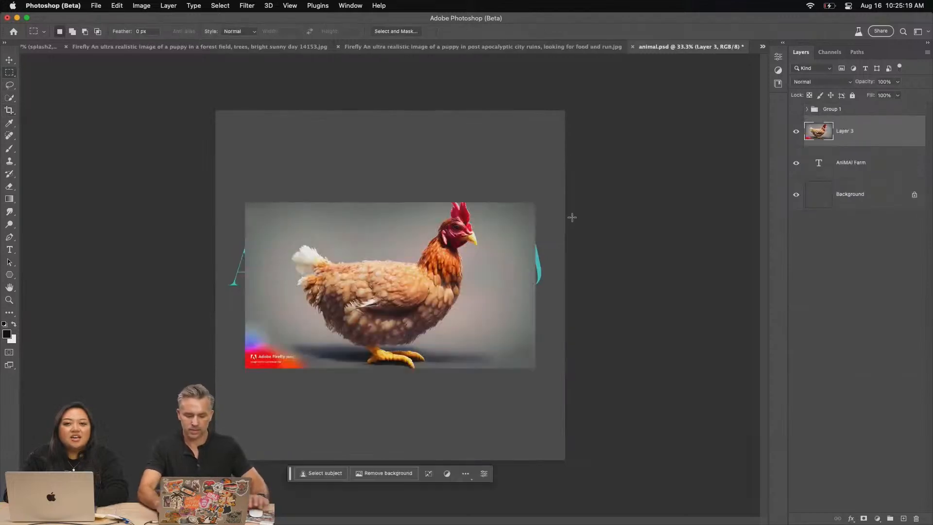
# Remove the background from the pasted chicken and move the cutout down and to the right on the canvas
pyautogui.press('super+=')
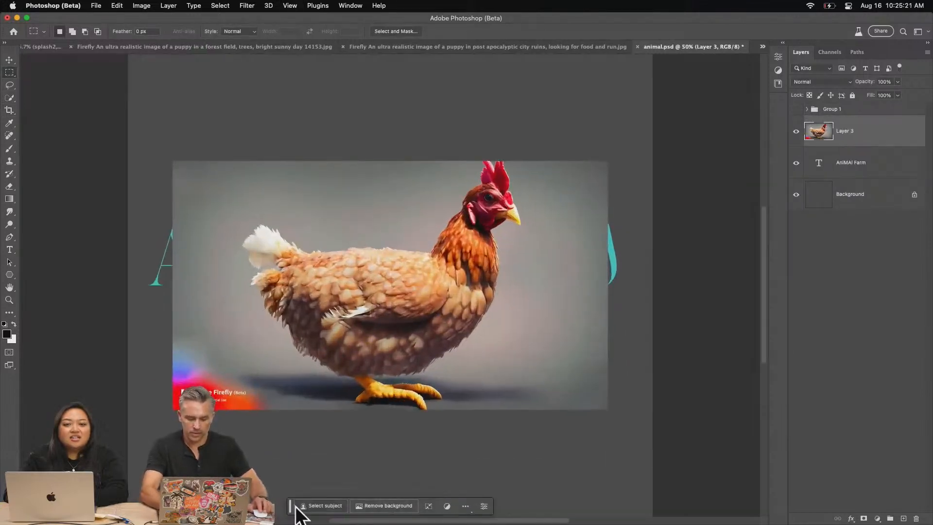
pyautogui.moveTo(290, 506); pyautogui.dragTo(293, 403)
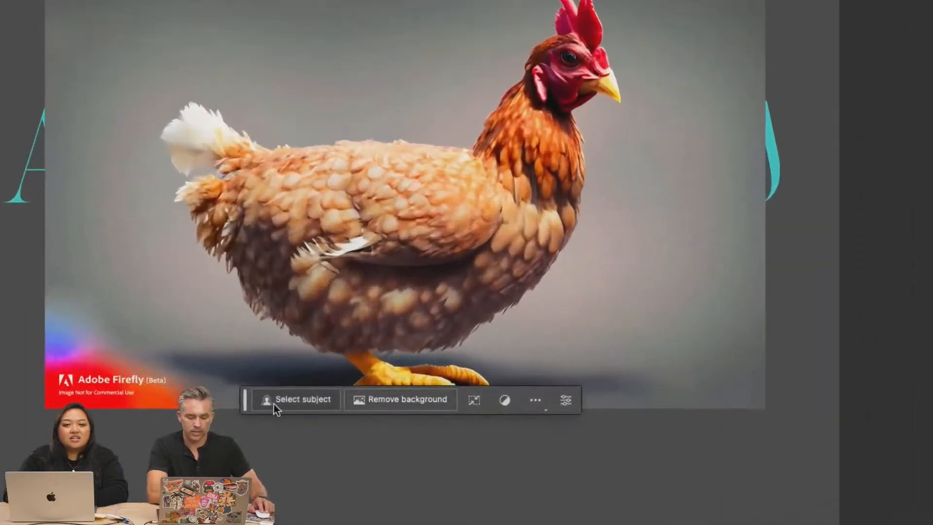
pyautogui.click(406, 401)
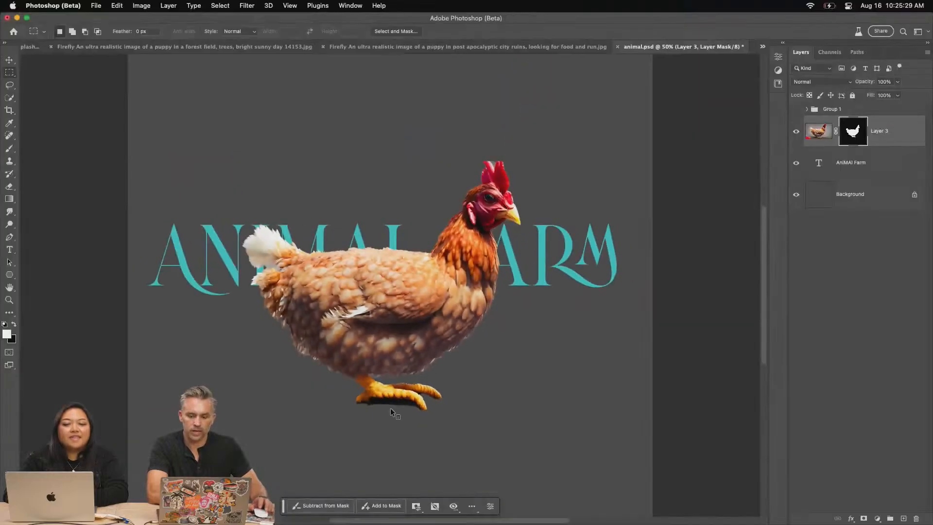
pyautogui.click(9, 60)
pyautogui.moveTo(180, 201); pyautogui.dragTo(240, 262)
pyautogui.click(413, 47)
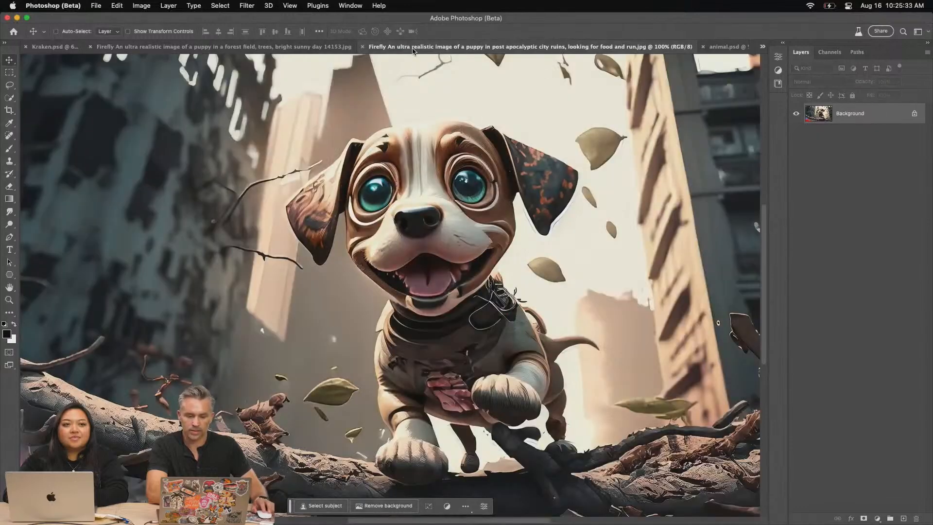
pyautogui.click(717, 47)
pyautogui.press('super+v')
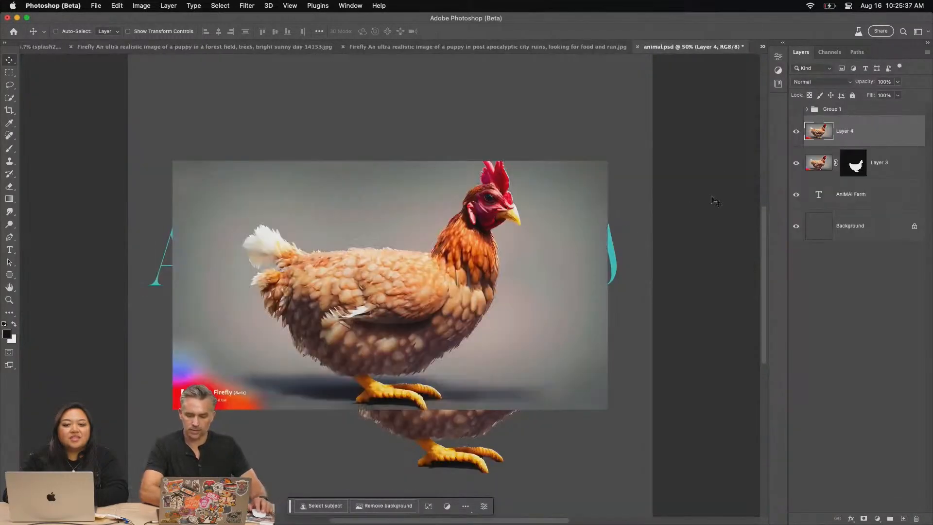
pyautogui.press('super+z')
# Unlock the post-apocalyptic puppy's background layer, then copy the whole image into animal.psd above the chicken
pyautogui.click(514, 48)
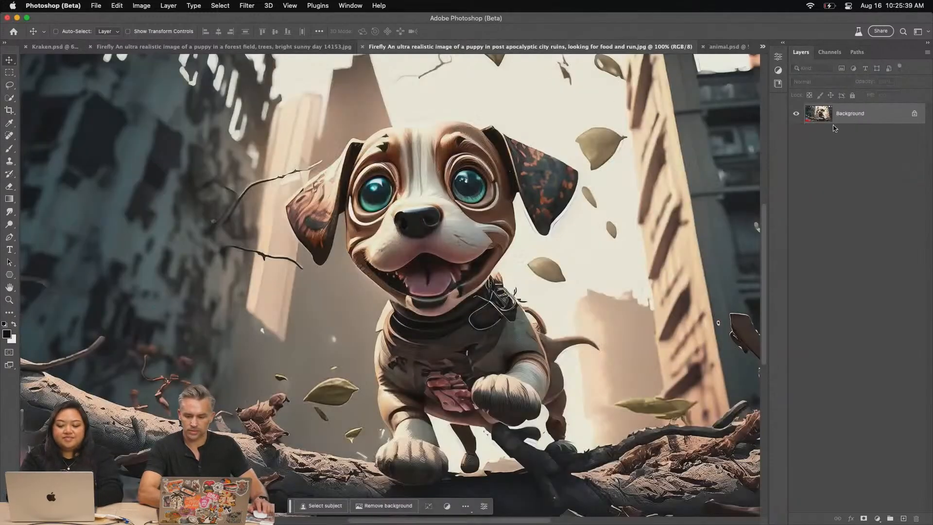
pyautogui.click(914, 117)
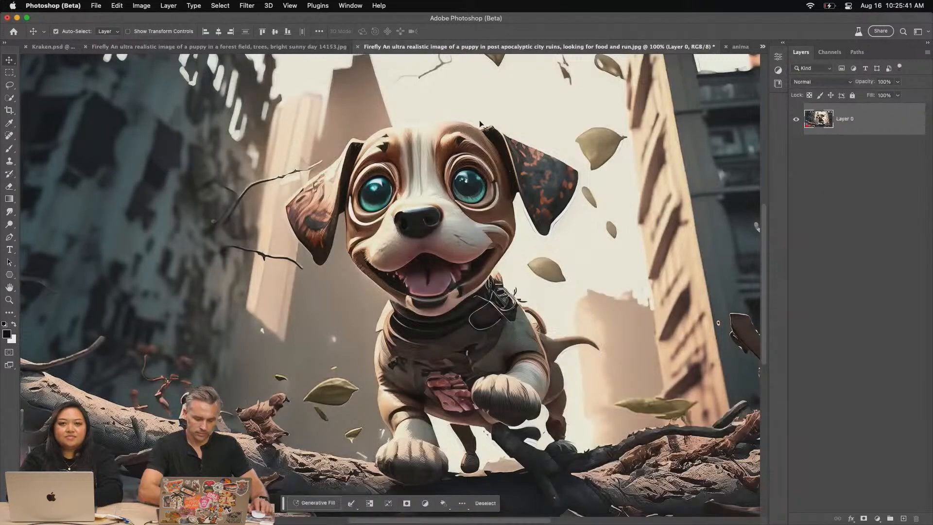
pyautogui.press('super+minus')
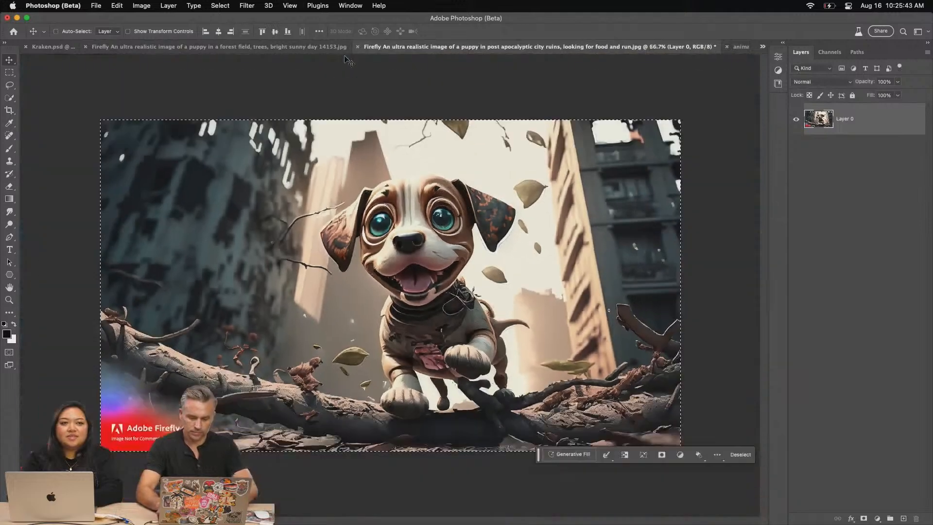
pyautogui.click(739, 47)
pyautogui.press('super+v')
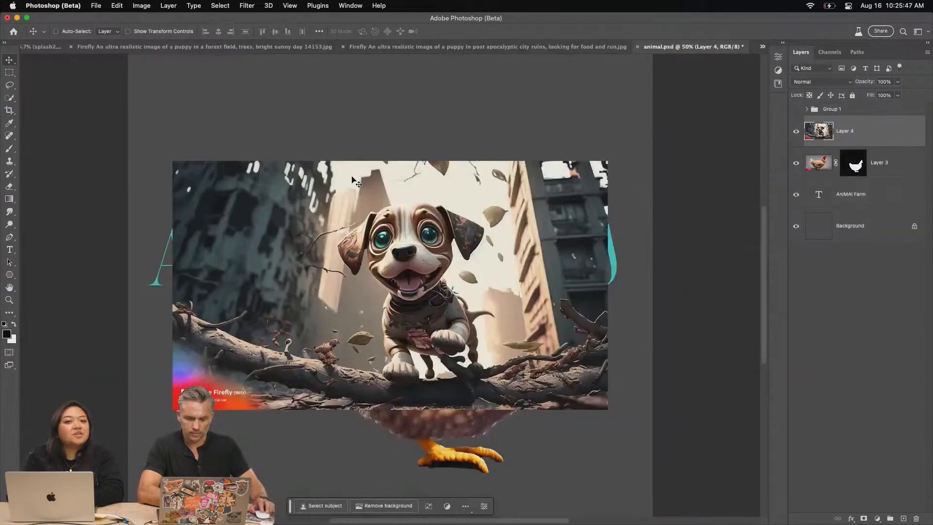
# Copy the whole forest puppy image and paste it into animal.psd as the layer above the post-apocalyptic puppy
pyautogui.click(480, 47)
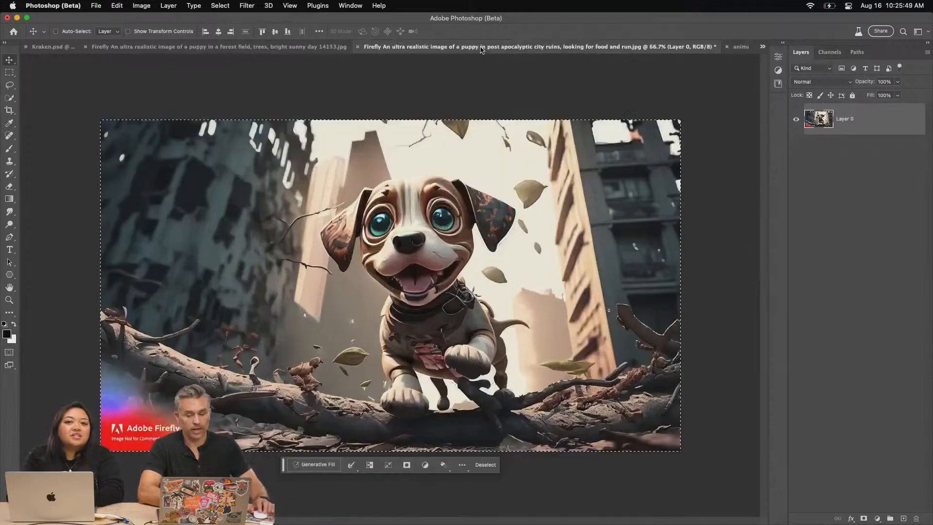
pyautogui.click(269, 46)
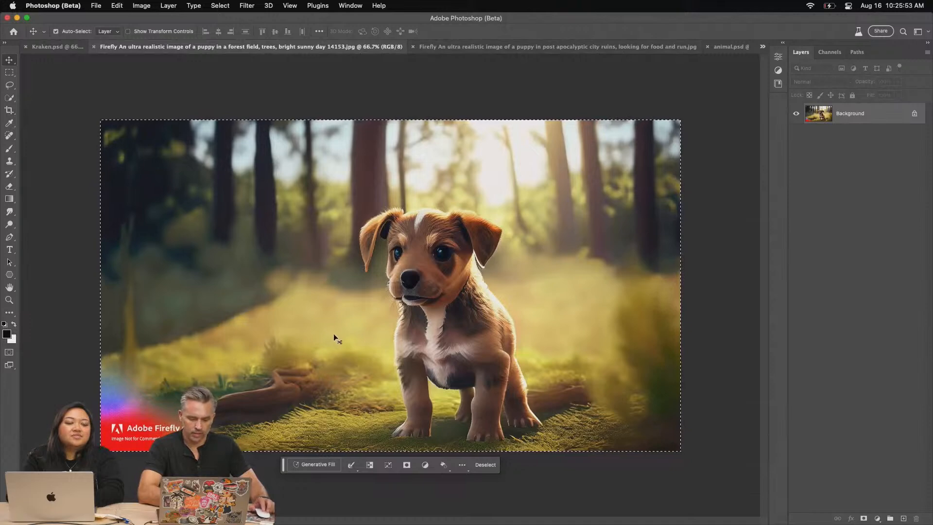
pyautogui.press('super+c')
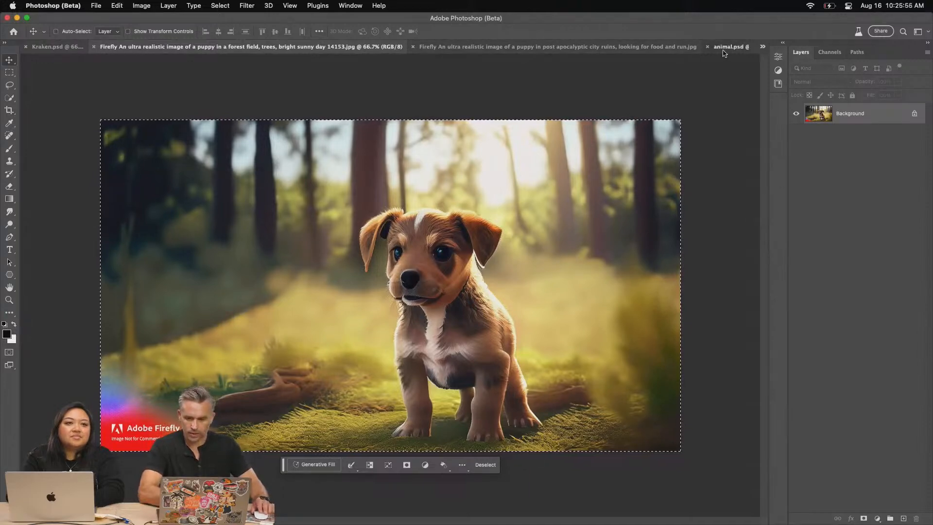
pyautogui.click(726, 47)
pyautogui.press('super+v')
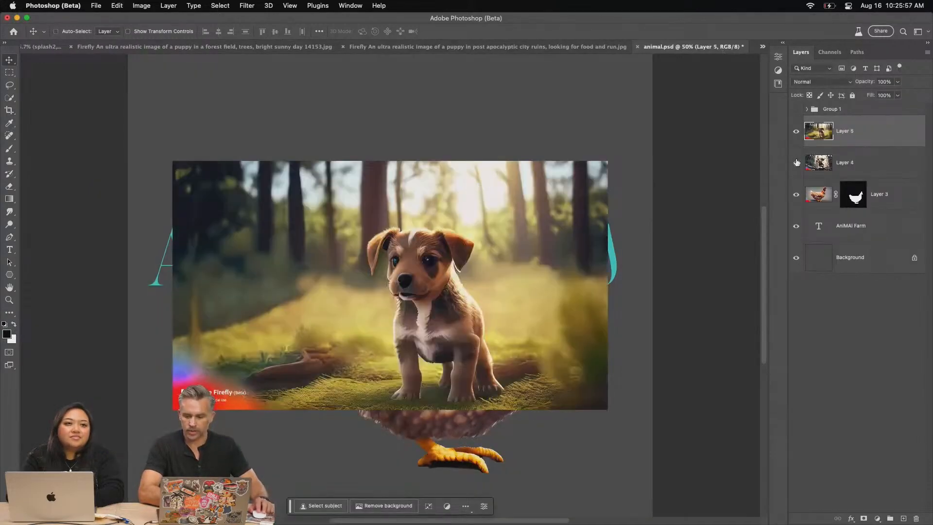
# Hide the chicken and post-apocalyptic puppy layers and remove the background from the forest puppy
pyautogui.click(796, 194)
pyautogui.press('super+1')
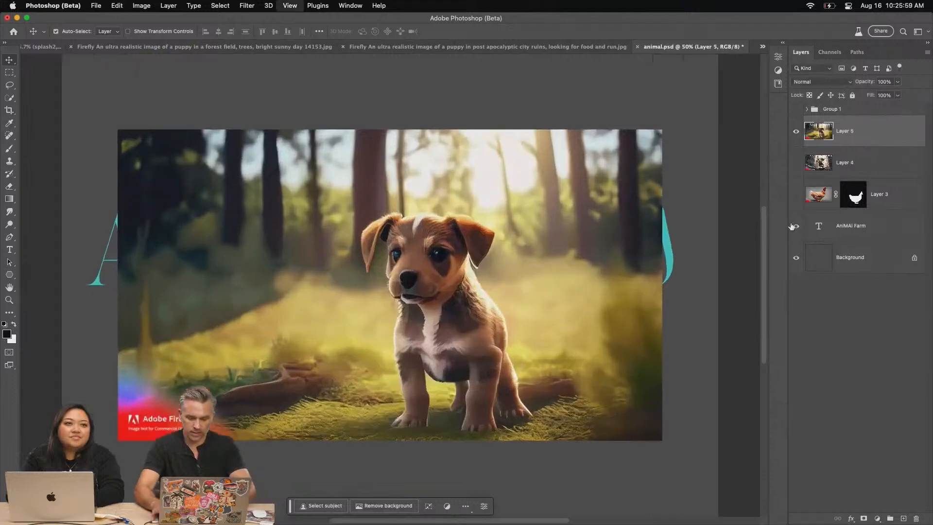
pyautogui.moveTo(324, 297); pyautogui.dragTo(272, 233)
pyautogui.click(384, 505)
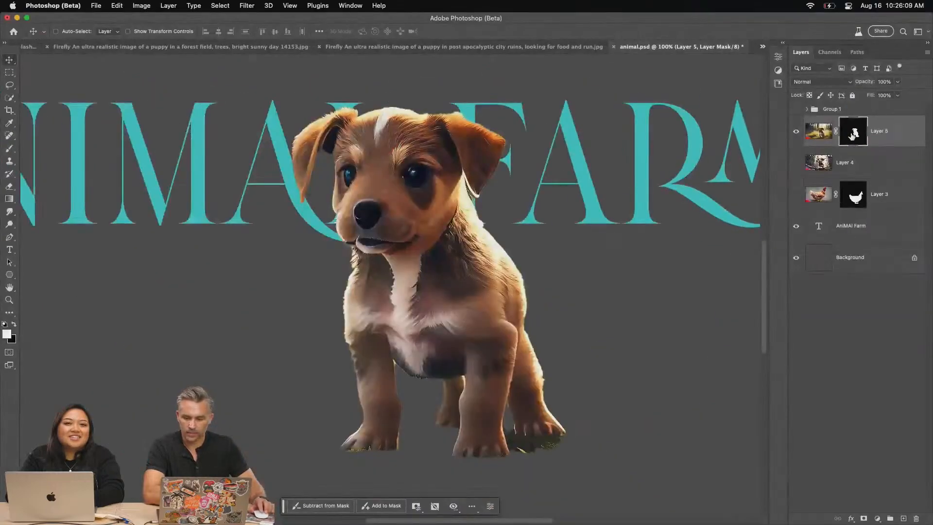
# Open the puppy's mask in Select and Mask and brush the fur edges along its chest and the top of the folded ear
pyautogui.doubleClick(853, 135)
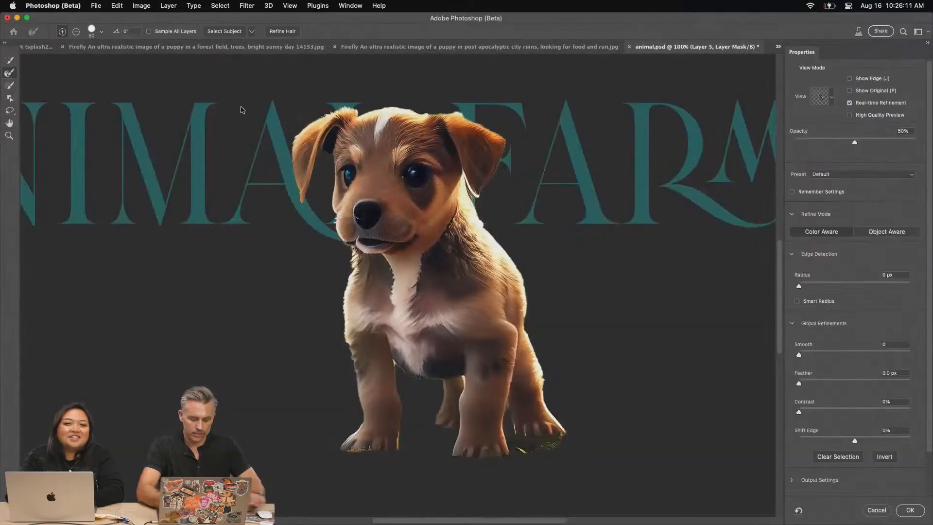
pyautogui.press('super+equal')
pyautogui.press('super+equal')
pyautogui.moveTo(268, 294); pyautogui.dragTo(389, 314)
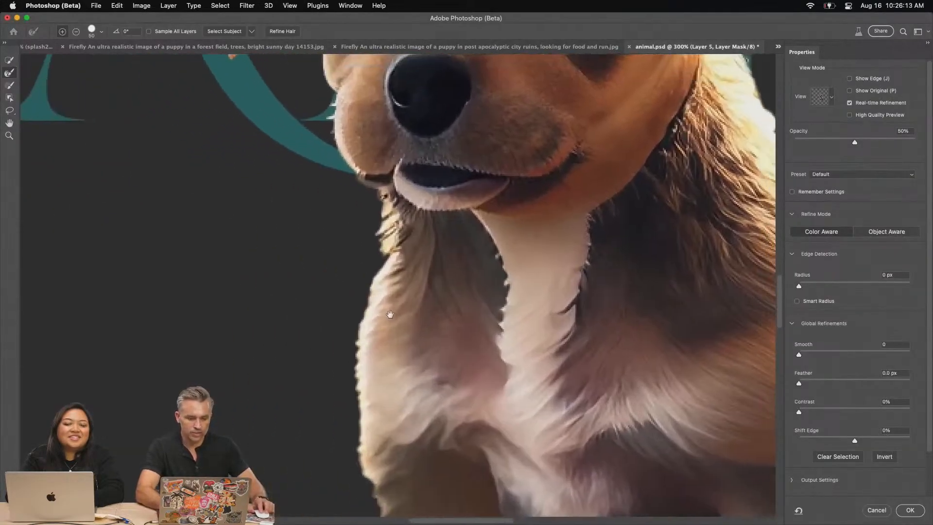
pyautogui.moveTo(384, 209)
pyautogui.mouseDown()
pyautogui.moveTo(378, 258)
pyautogui.moveTo(354, 299)
pyautogui.moveTo(350, 407)
pyautogui.mouseUp()
pyautogui.moveTo(390, 98); pyautogui.dragTo(322, 417)
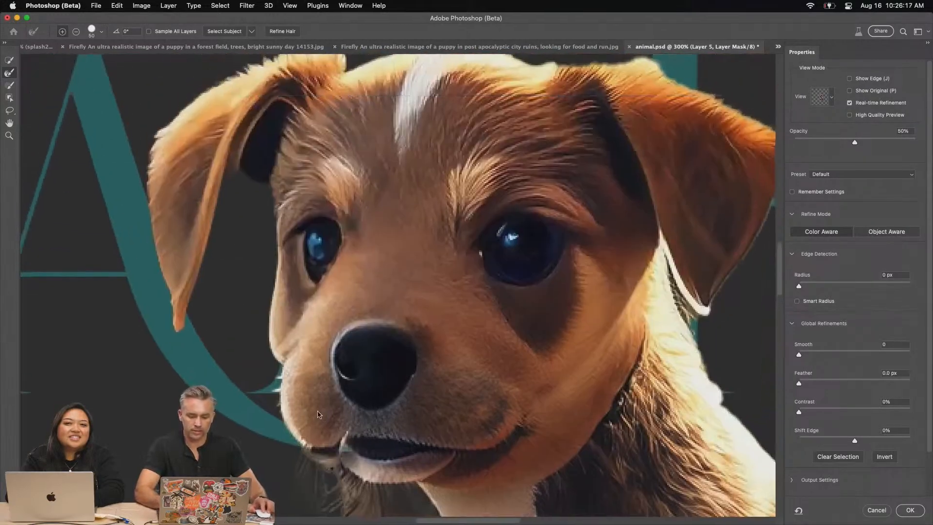
pyautogui.moveTo(257, 216); pyautogui.dragTo(217, 335)
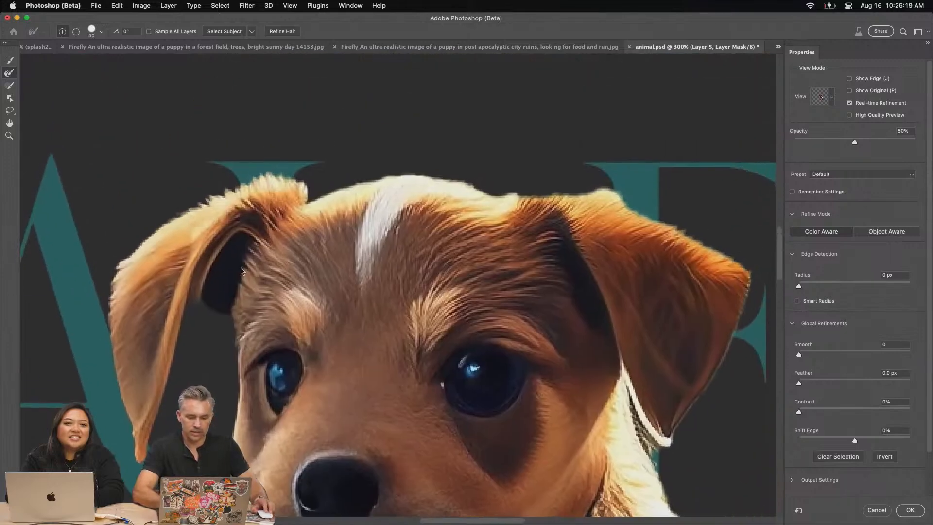
pyautogui.moveTo(306, 184); pyautogui.dragTo(160, 198)
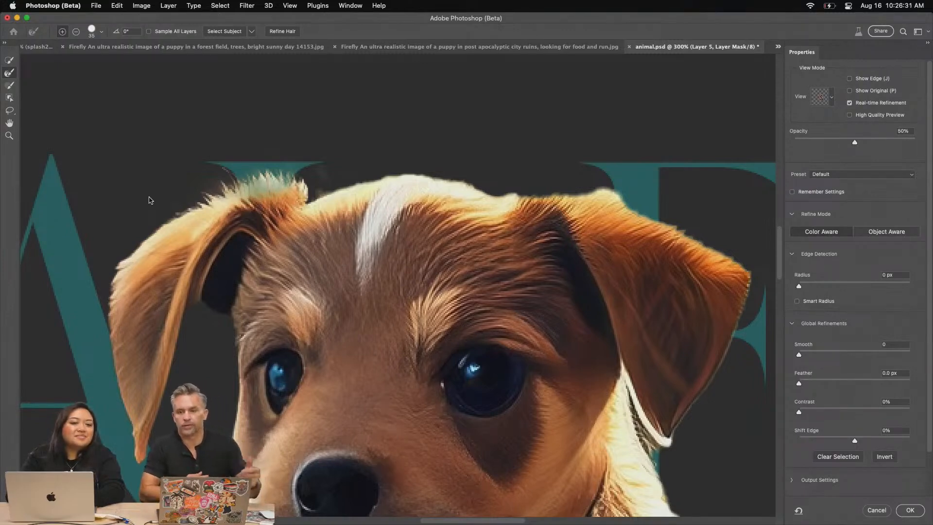
# Brush over the top edge of the puppy's other ear, undo the last smaller-brush strokes, and apply the mask refinement
pyautogui.moveTo(580, 178); pyautogui.dragTo(633, 183)
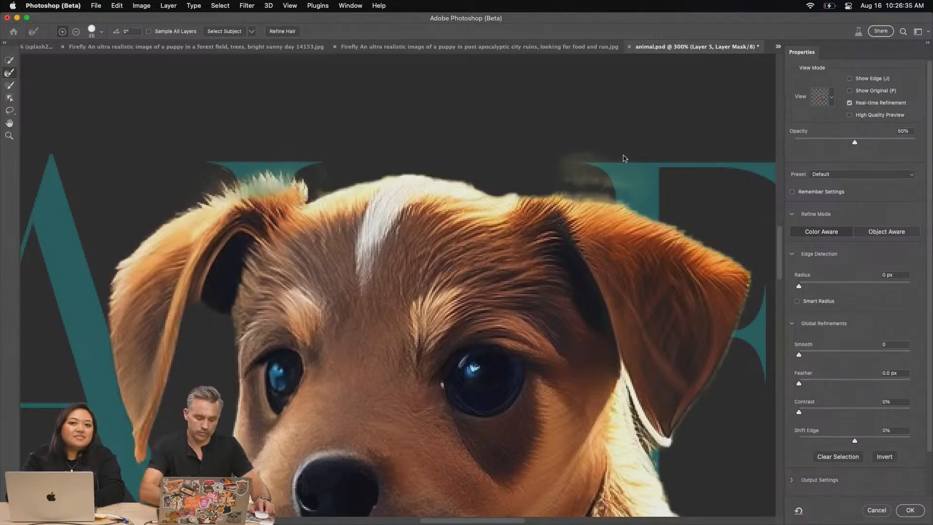
pyautogui.press('[')
pyautogui.press('[')
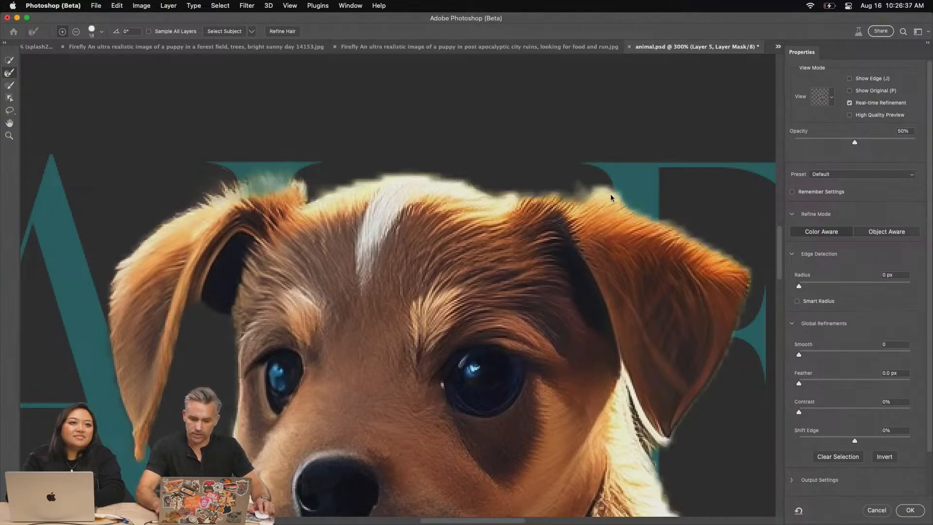
pyautogui.moveTo(622, 196)
pyautogui.mouseDown()
pyautogui.moveTo(583, 195)
pyautogui.moveTo(626, 189)
pyautogui.mouseUp()
pyautogui.press('super+z')
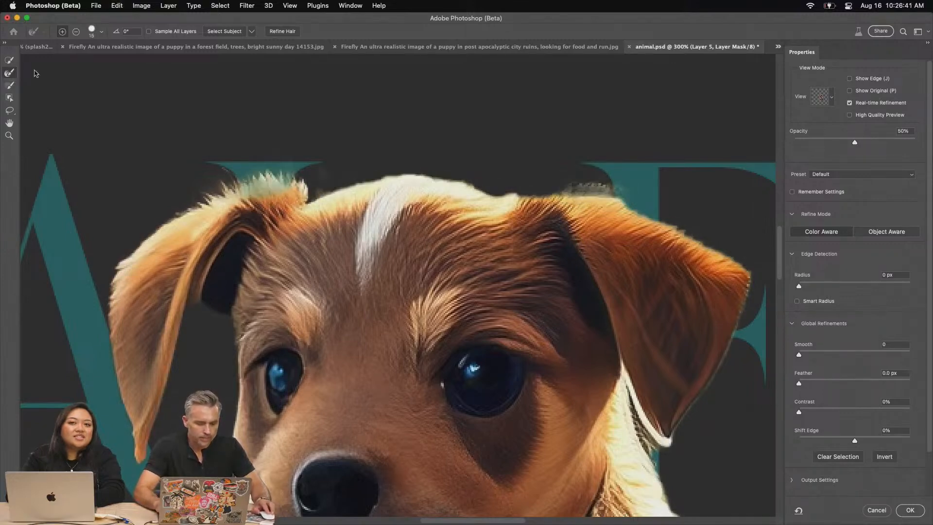
pyautogui.press('super+z')
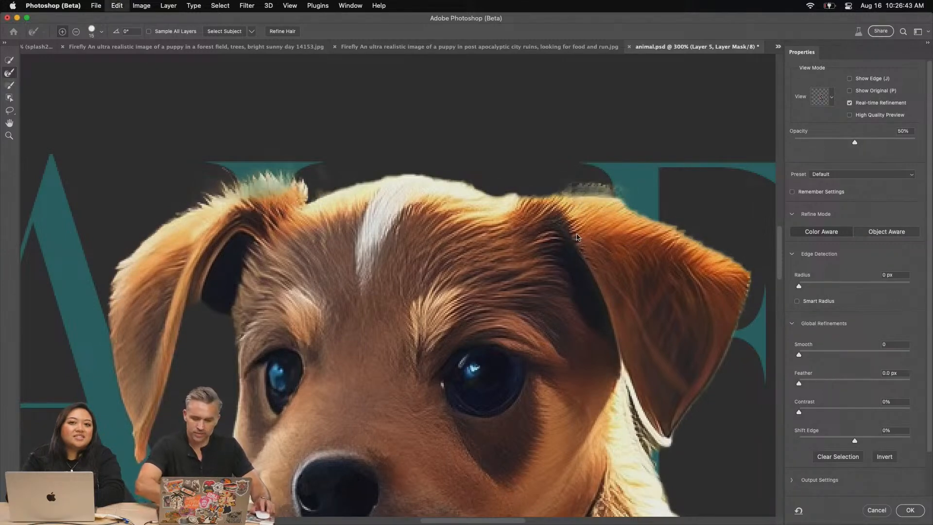
pyautogui.press('Return')
pyautogui.press('super+0')
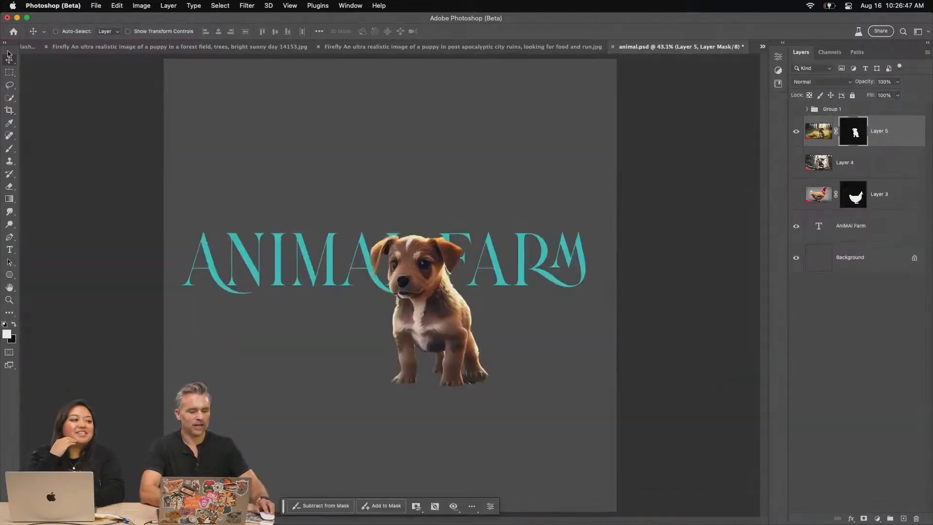
# Move the puppy cutout down below the title, then show the chicken layer and move it up above the puppy
pyautogui.moveTo(357, 214); pyautogui.dragTo(361, 313)
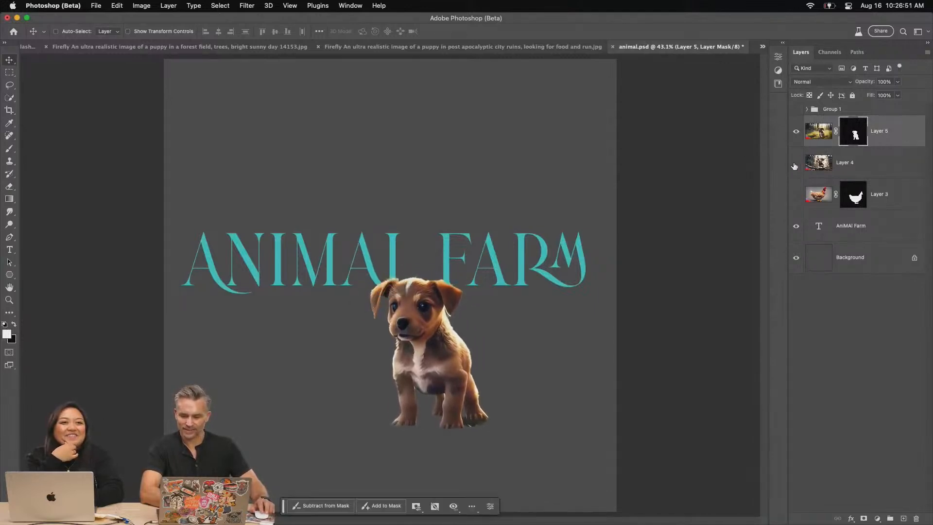
pyautogui.click(795, 194)
pyautogui.click(818, 195)
pyautogui.moveTo(415, 343); pyautogui.dragTo(359, 196)
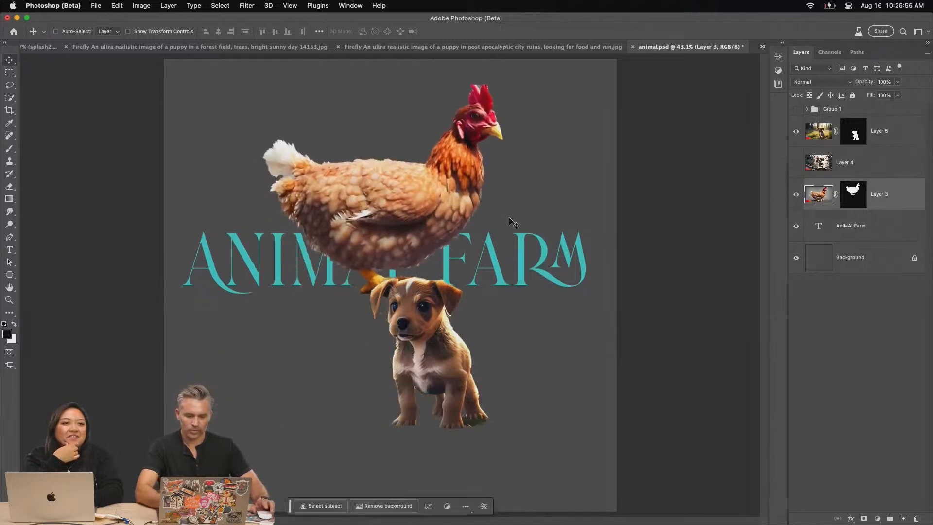
# Try shifting the edge of the chicken's mask inward in Select and Mask, undo it, and close the workspace
pyautogui.doubleClick(850, 193)
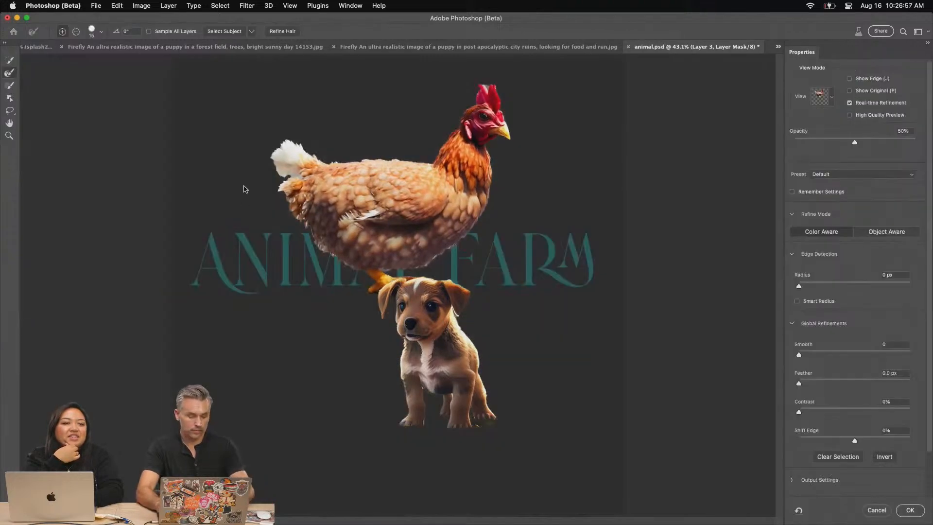
pyautogui.press('super+equal')
pyautogui.press('super+equal')
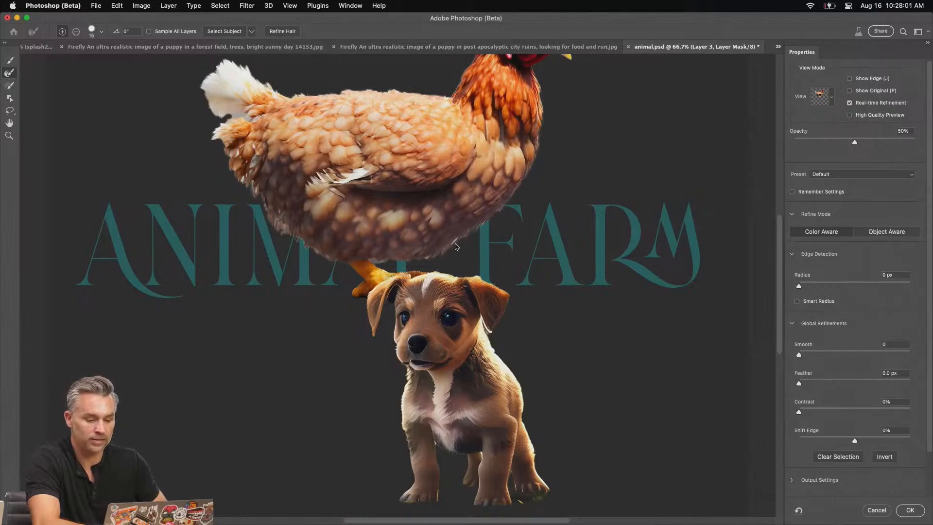
pyautogui.press('super+1')
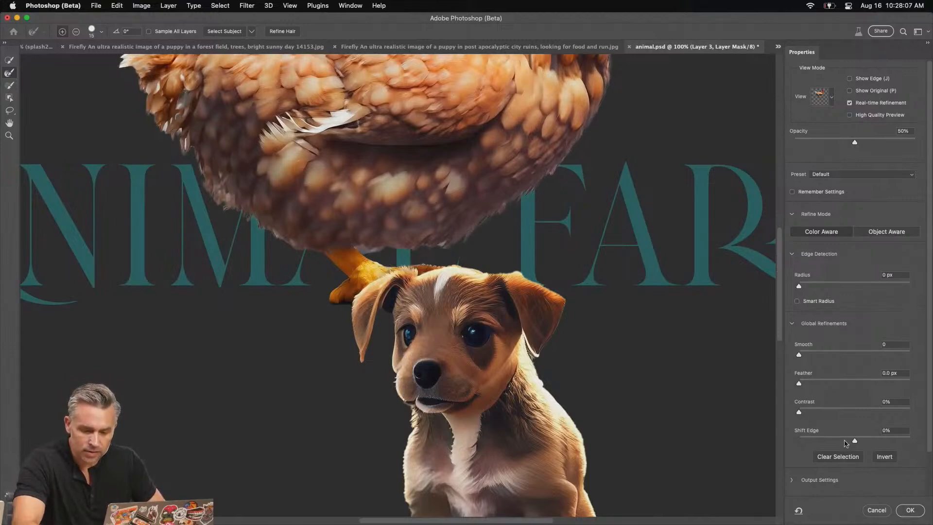
pyautogui.moveTo(837, 440); pyautogui.dragTo(831, 440)
pyautogui.press('super+z')
pyautogui.scroll(5, 409, 223)
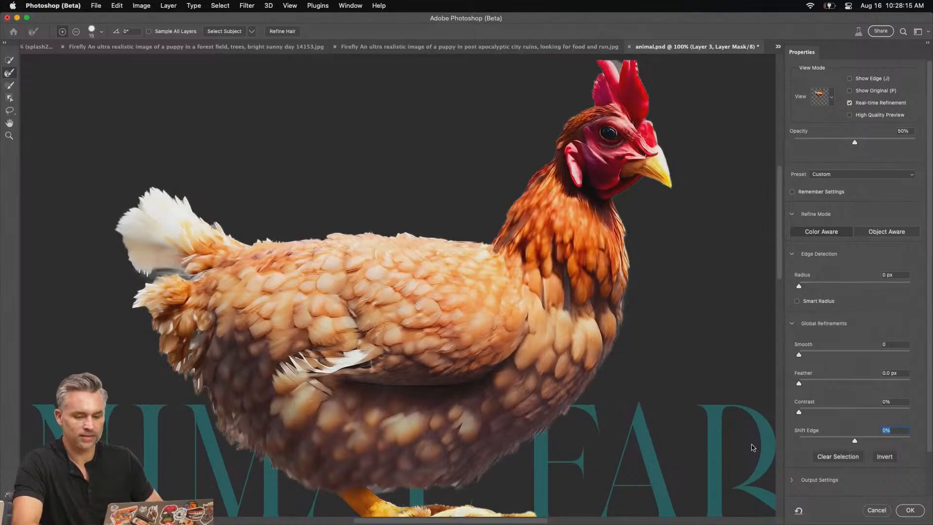
pyautogui.click(908, 510)
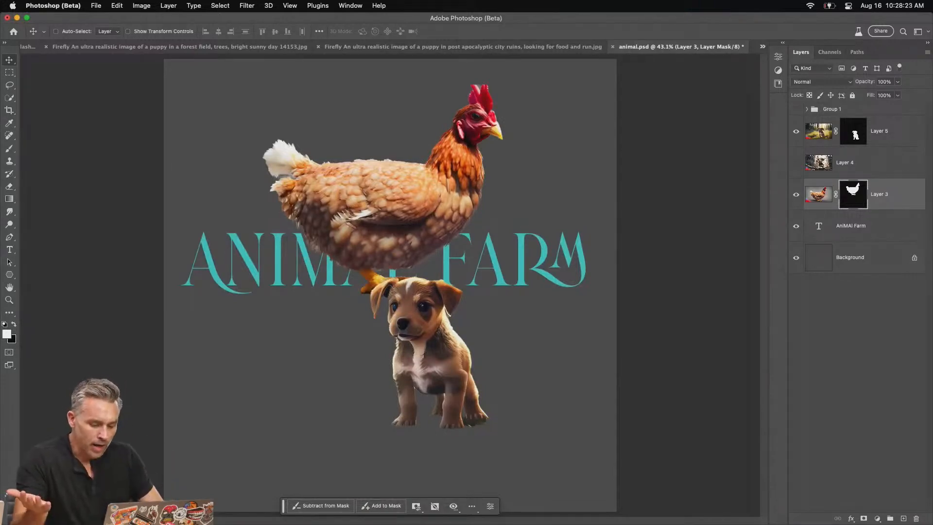
# Switch to Firefly in Chrome and generate images of "An ultra realistic image of a pig wearing a tophat, on a neutral gray background"
pyautogui.click(175, 512)
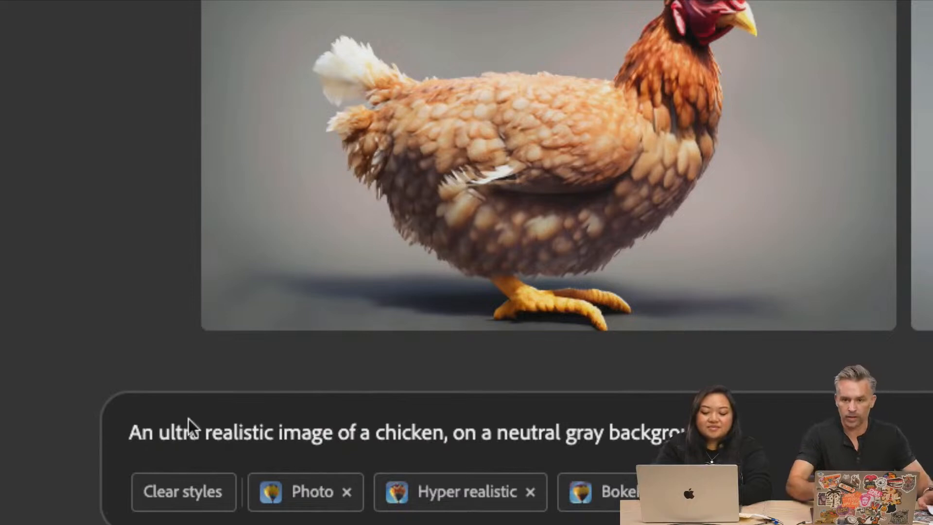
pyautogui.doubleClick(392, 432)
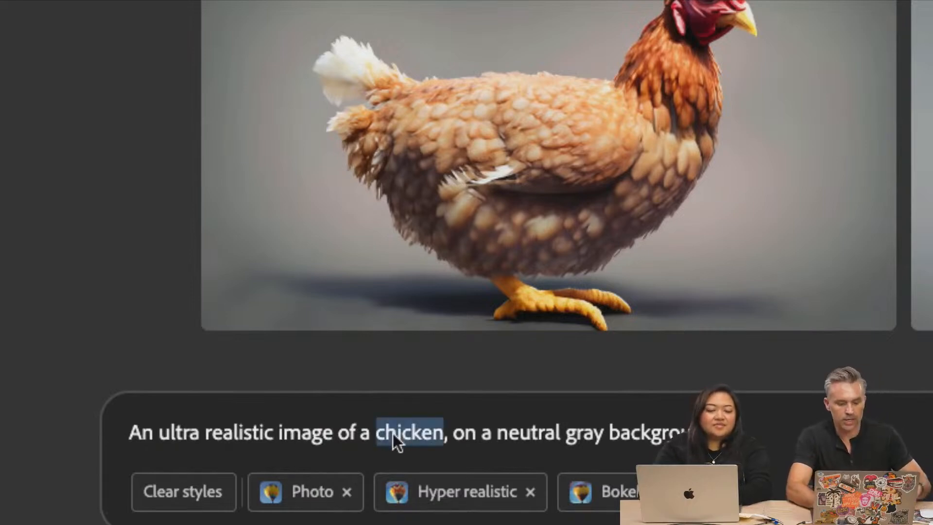
pyautogui.write('pig wee')
pyautogui.press('BackSpace')
pyautogui.write('aring a tophat')
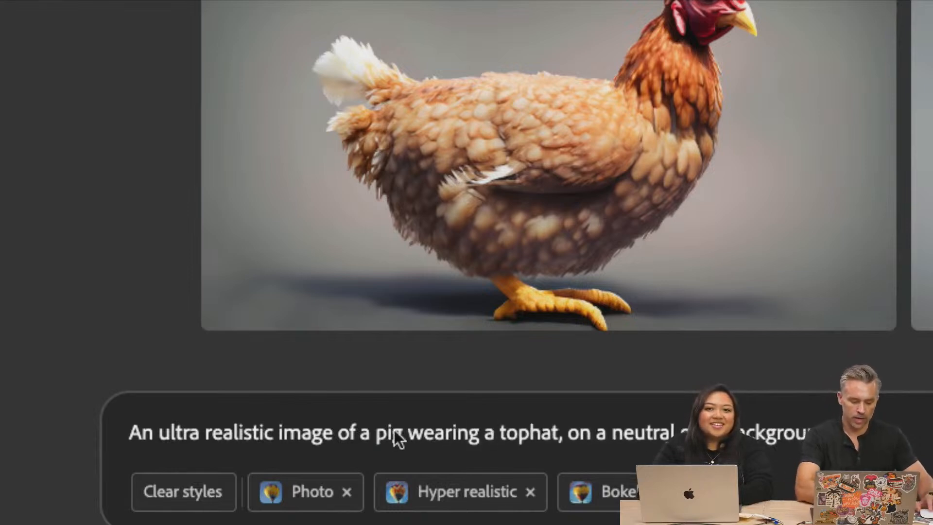
pyautogui.press('Return')
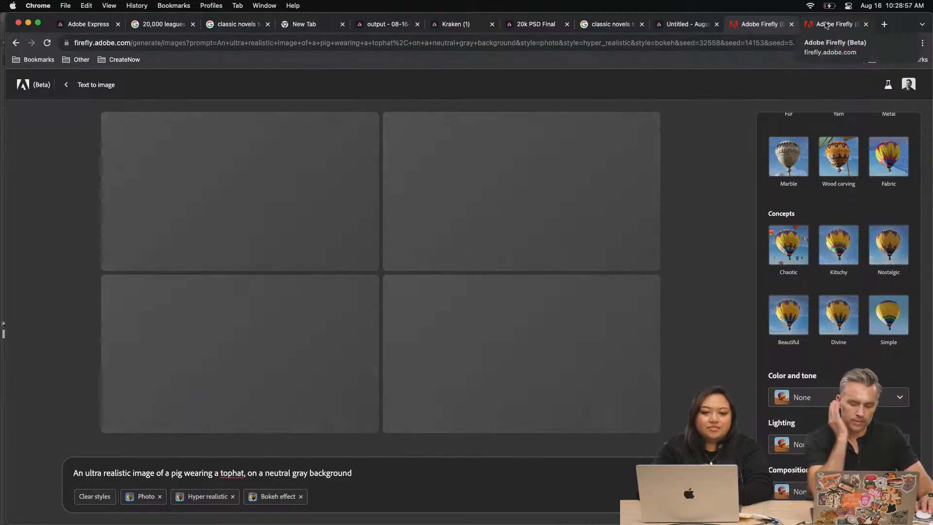
# In the other Firefly tab, try the gallery prompt "Iguana having a great fashion sense" and regenerate it with "on a log" after iguana
pyautogui.click(825, 24)
pyautogui.scroll(5, 214, 259)
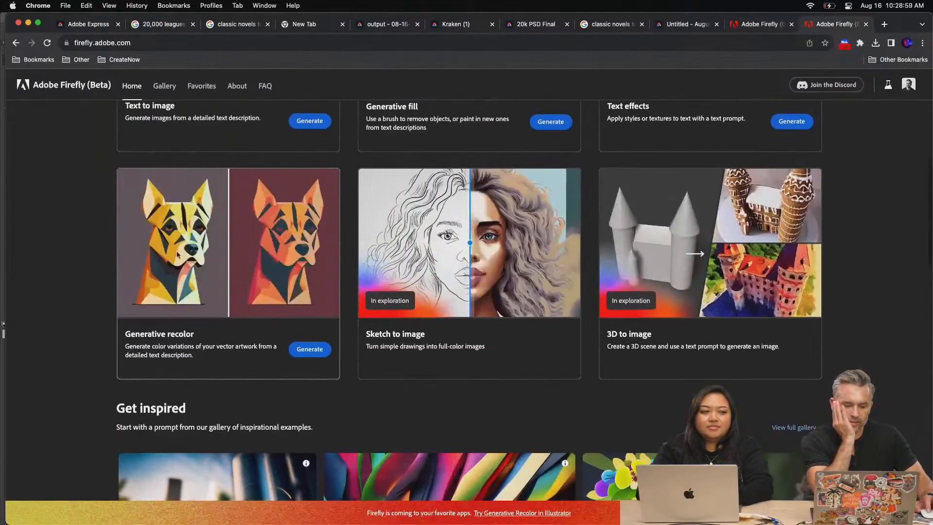
pyautogui.scroll(4, 192, 201)
pyautogui.click(195, 187)
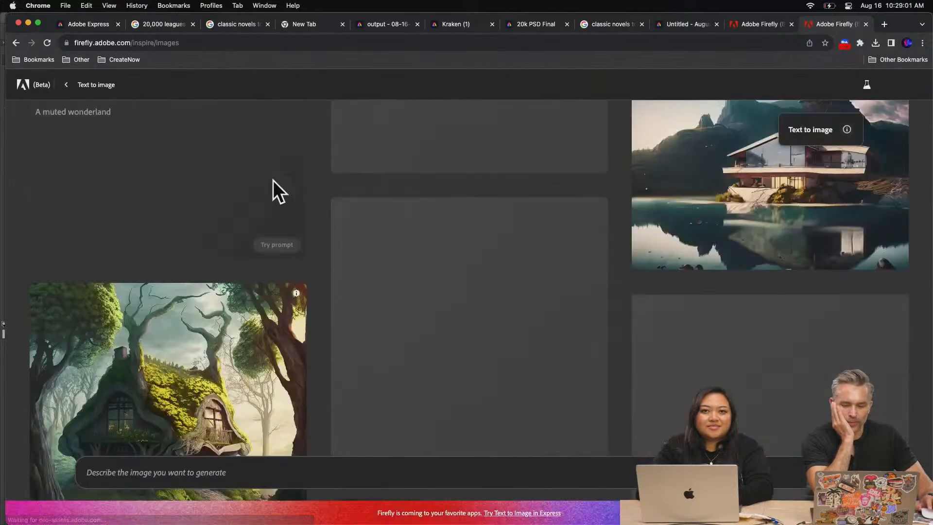
pyautogui.scroll(-3, 687, 338)
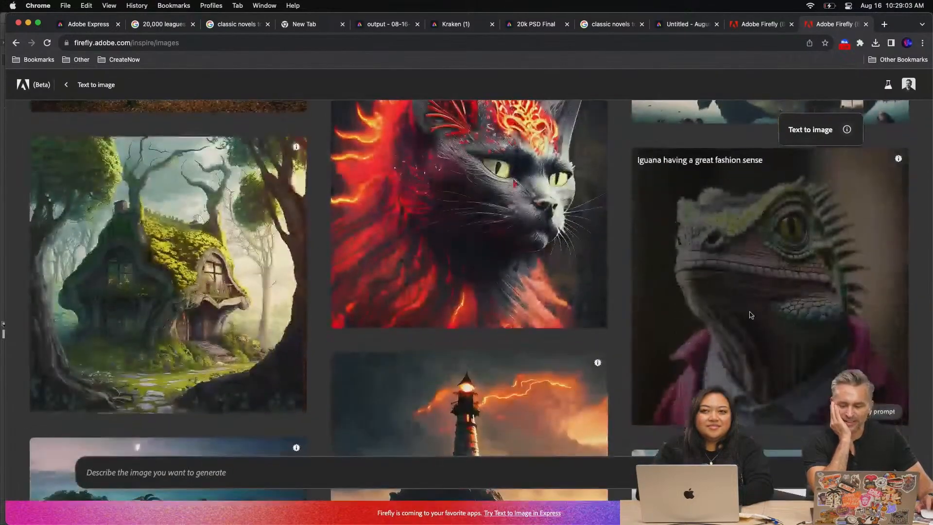
pyautogui.click(756, 322)
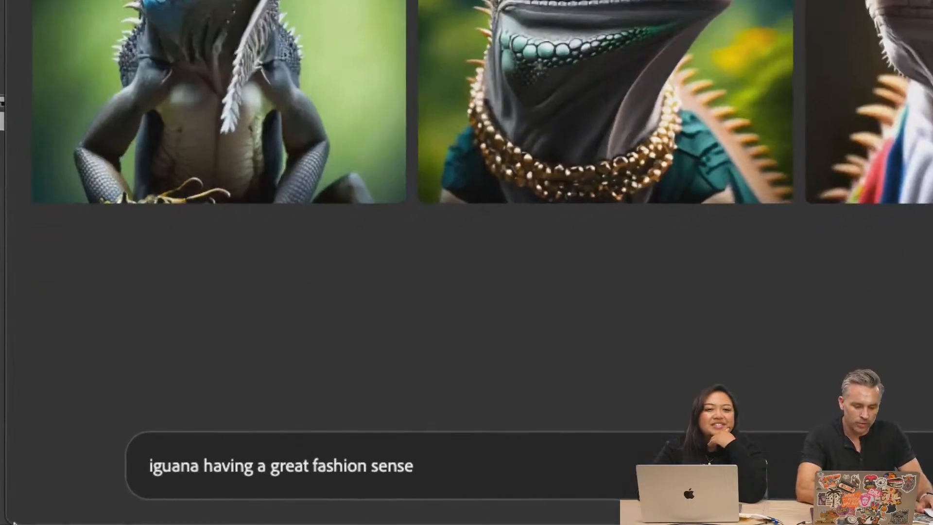
pyautogui.write('on a log')
pyautogui.press('Return')
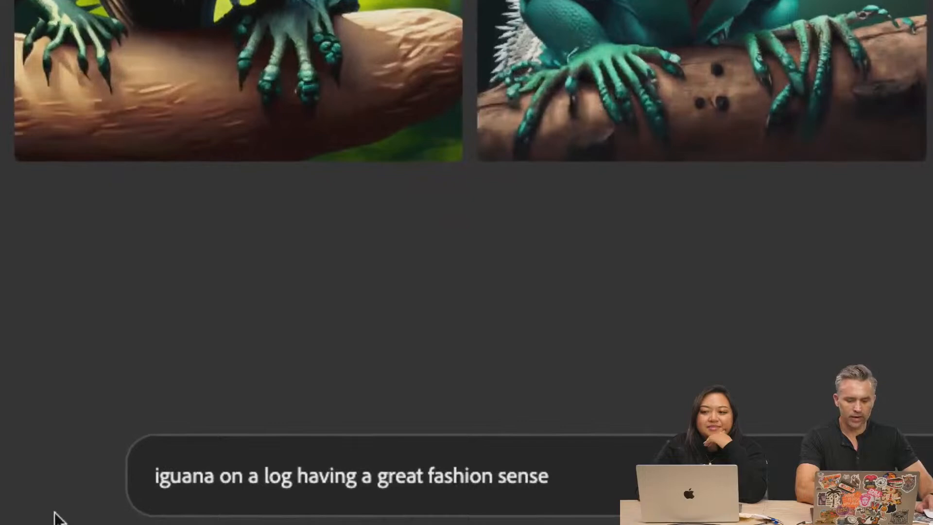
# Change the prompt to "horse having a great fashion sense" and generate new images
pyautogui.doubleClick(185, 482)
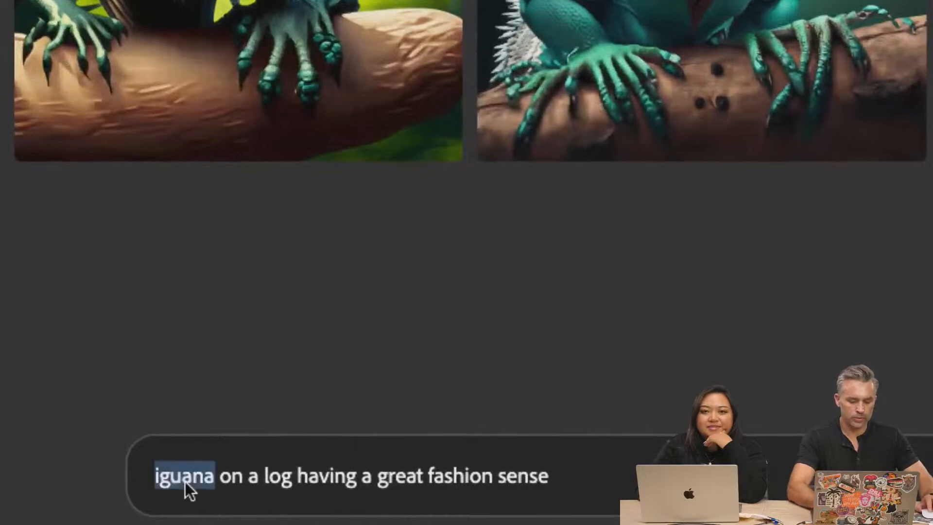
pyautogui.write('hor')
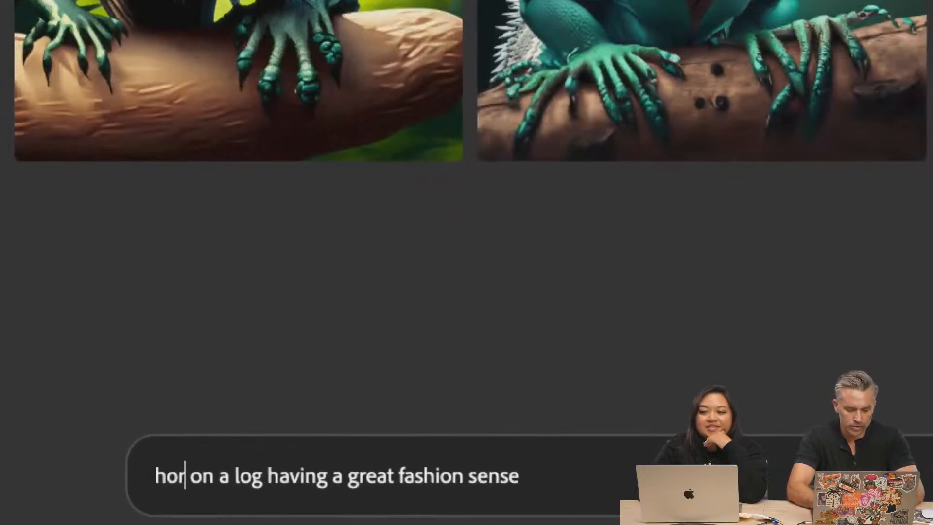
pyautogui.write('se')
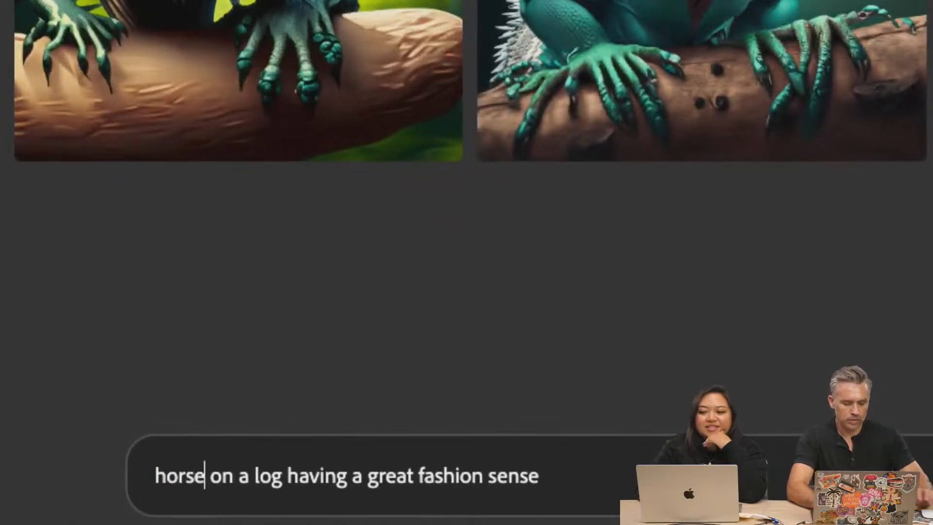
pyautogui.moveTo(209, 477); pyautogui.dragTo(290, 479)
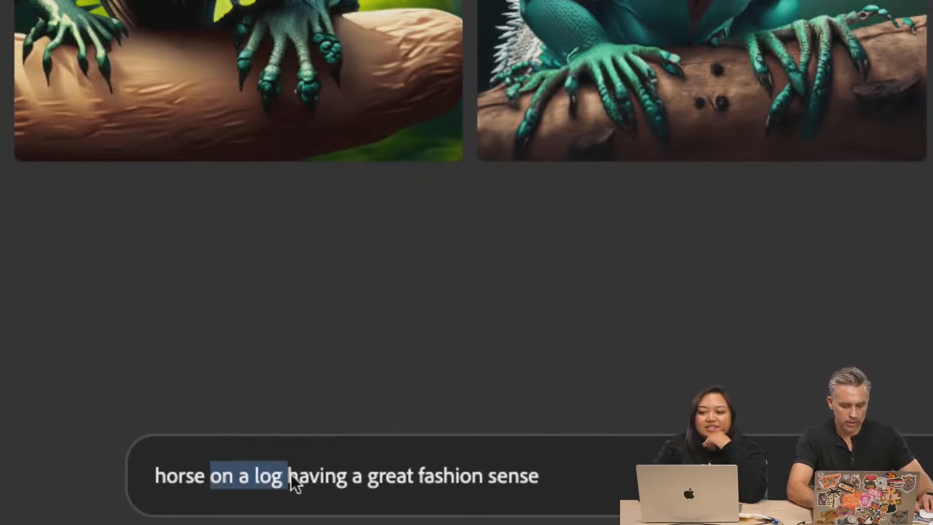
pyautogui.press('BackSpace')
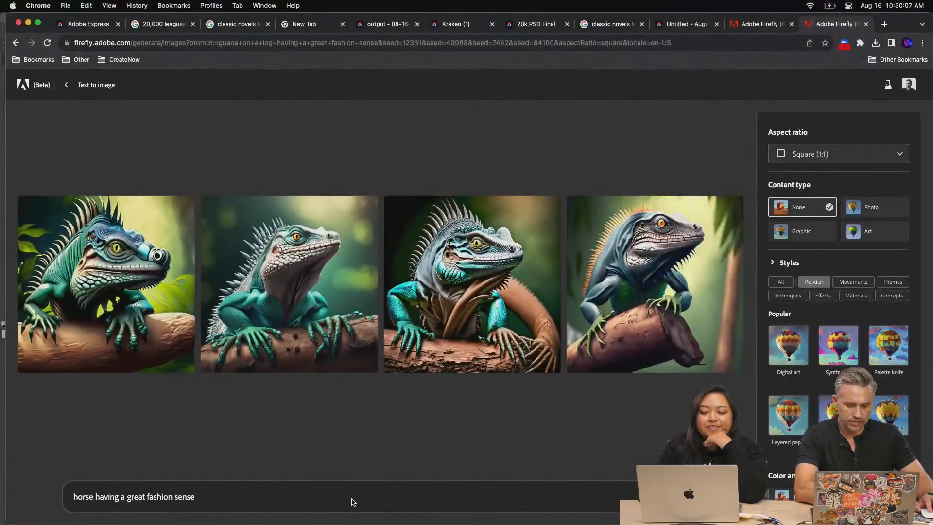
pyautogui.press('Return')
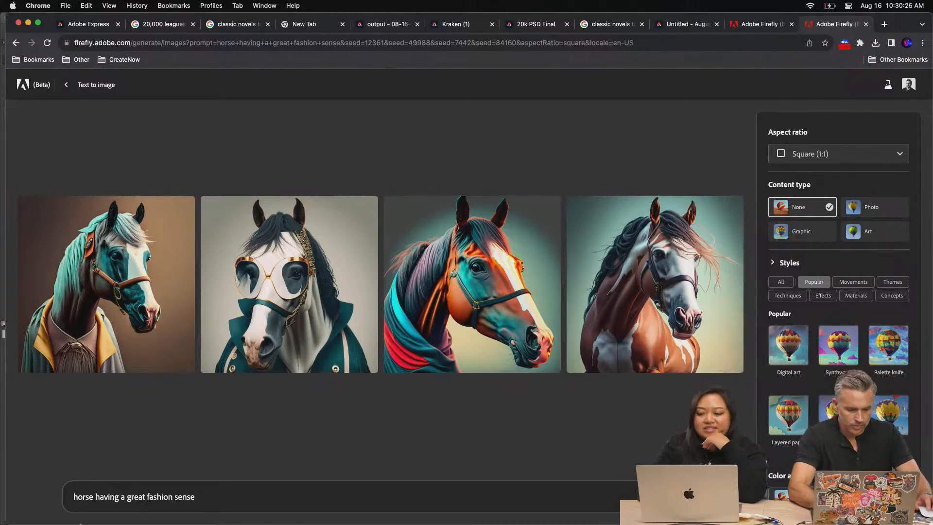
# Switch back to the layered animal.psd in Photoshop (Beta)
pyautogui.moveTo(38, 521)
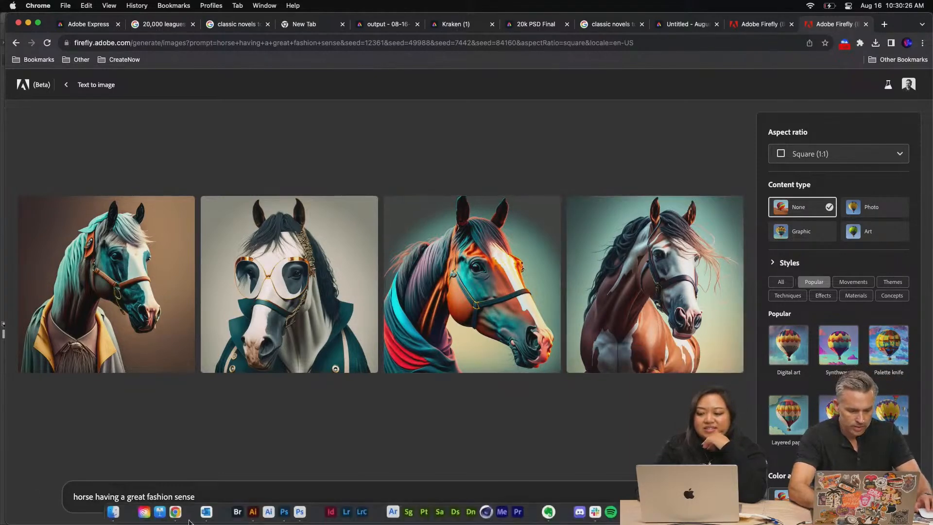
pyautogui.click(284, 515)
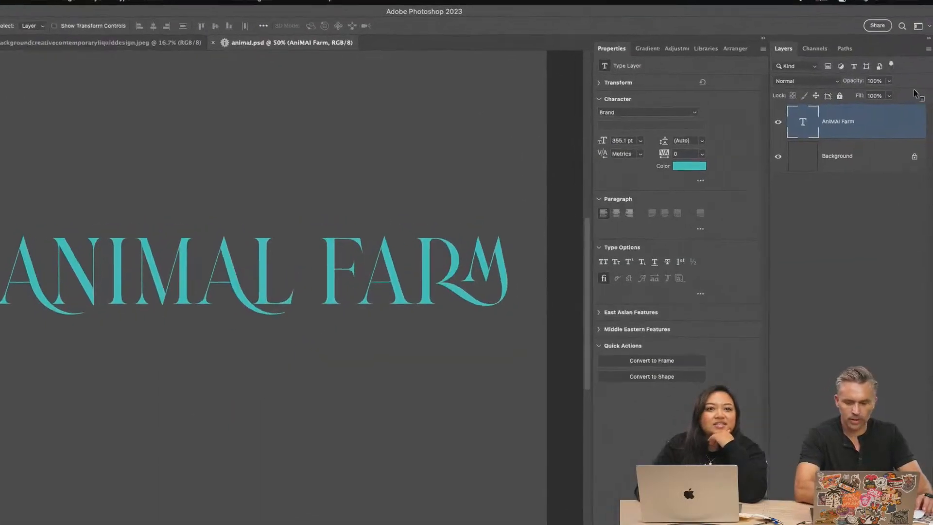
pyautogui.click(299, 511)
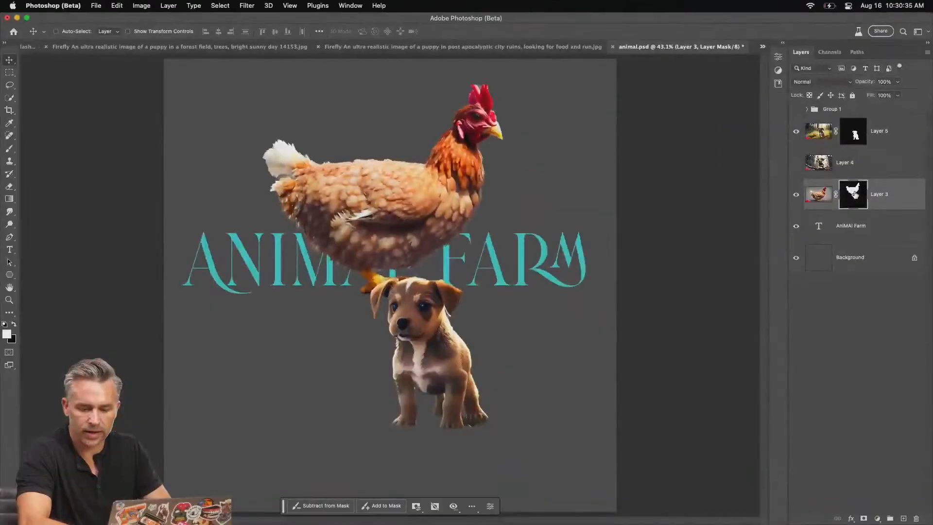
# Try a -70% Shift Edge refinement on the chicken's layer mask using the Overlay view, and leave without applying it
pyautogui.doubleClick(854, 194)
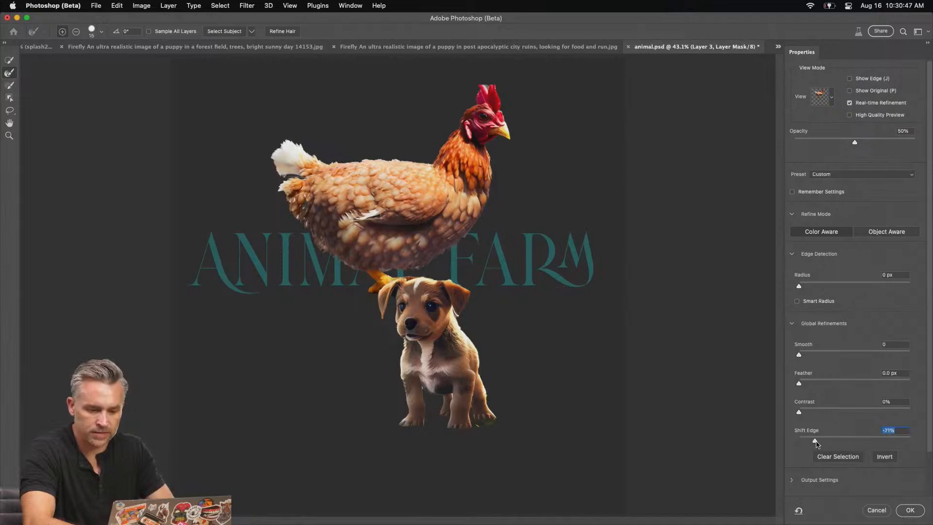
pyautogui.scroll(3, 359, 227)
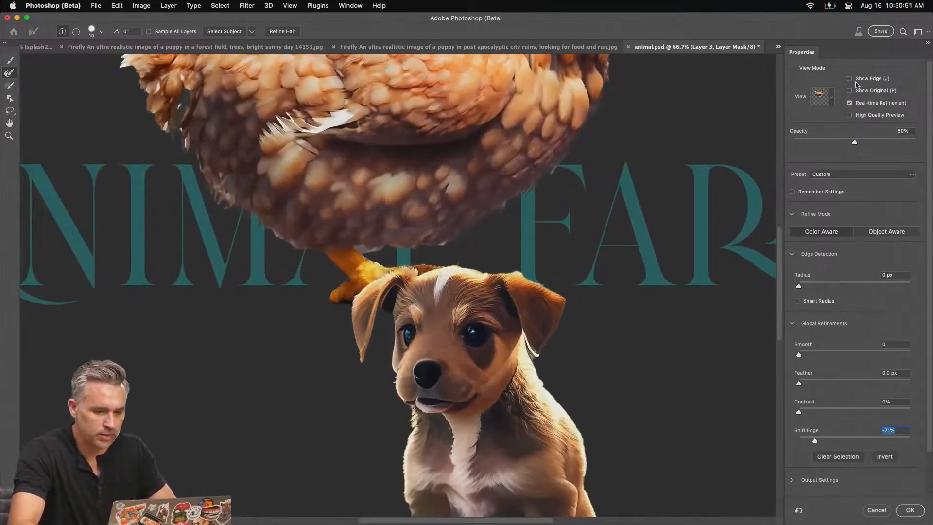
pyautogui.click(831, 99)
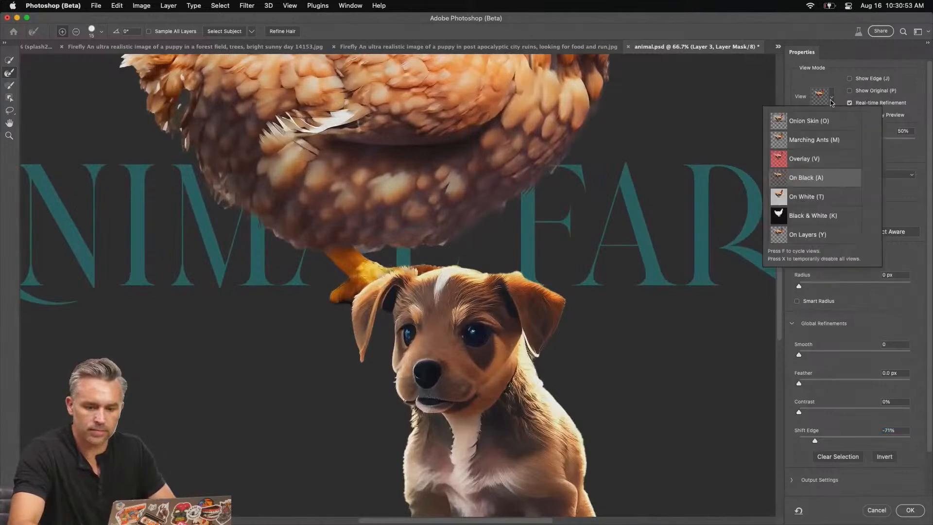
pyautogui.click(821, 159)
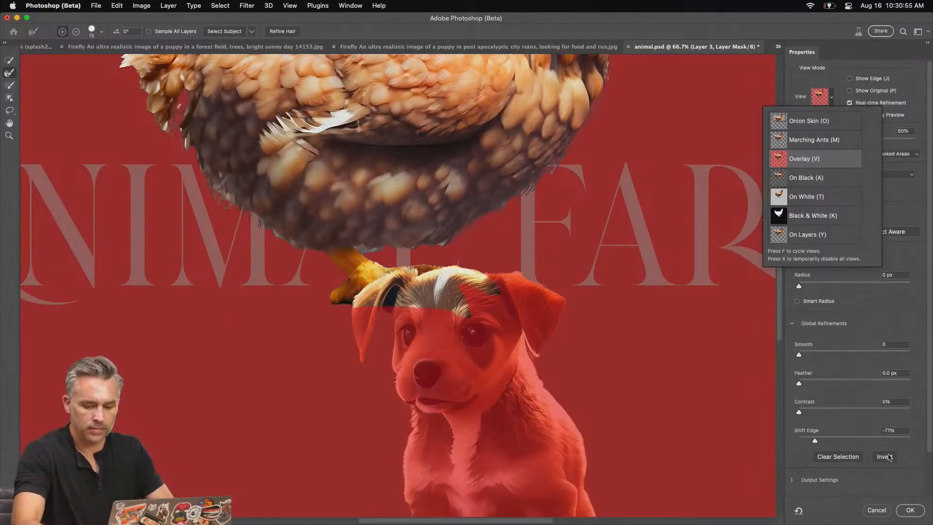
pyautogui.moveTo(820, 444); pyautogui.dragTo(834, 442)
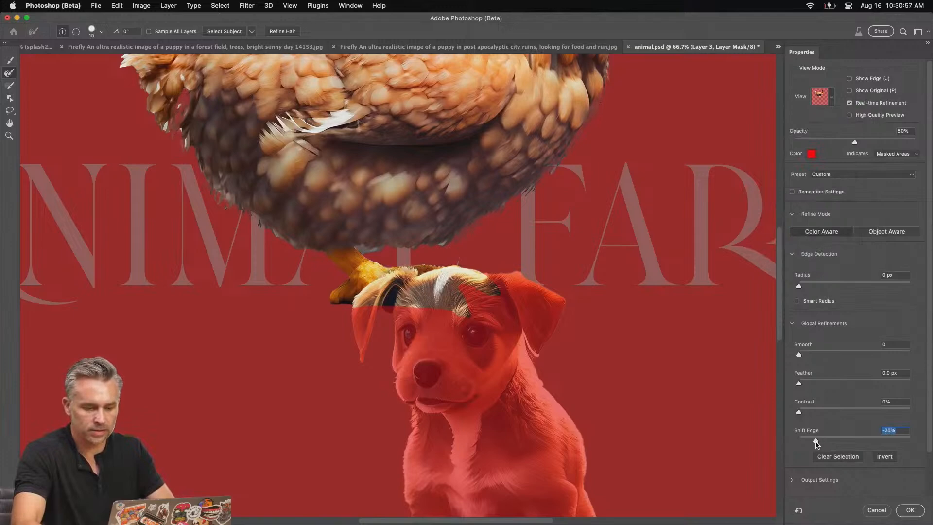
pyautogui.click(877, 510)
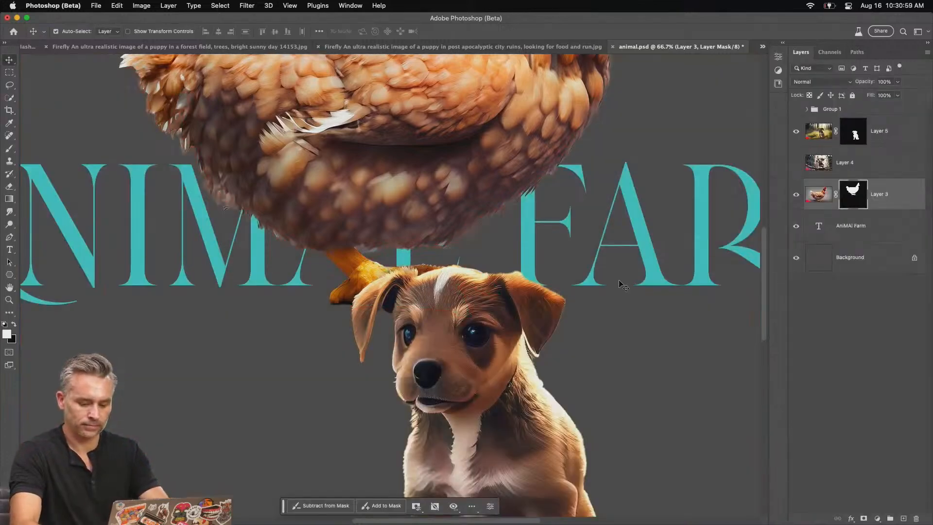
# Place the chicken layer behind the AniMAl Farm text layer and move the chicken down beside the puppy
pyautogui.press('super+0')
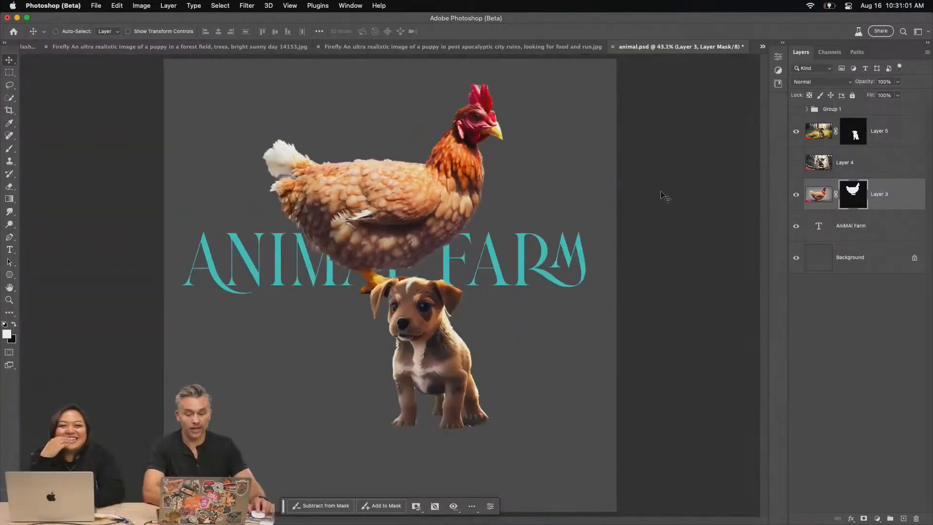
pyautogui.moveTo(304, 193); pyautogui.dragTo(288, 227)
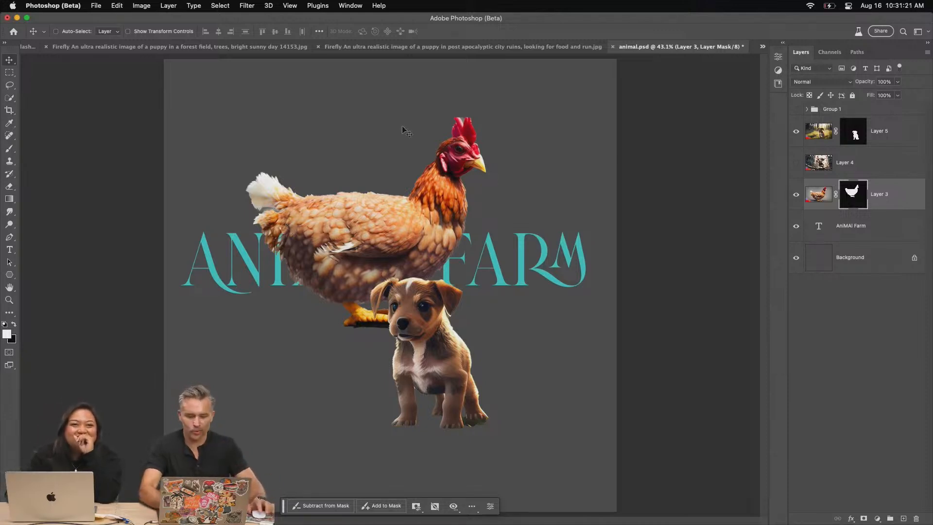
pyautogui.moveTo(896, 204); pyautogui.dragTo(892, 240)
pyautogui.click(818, 226)
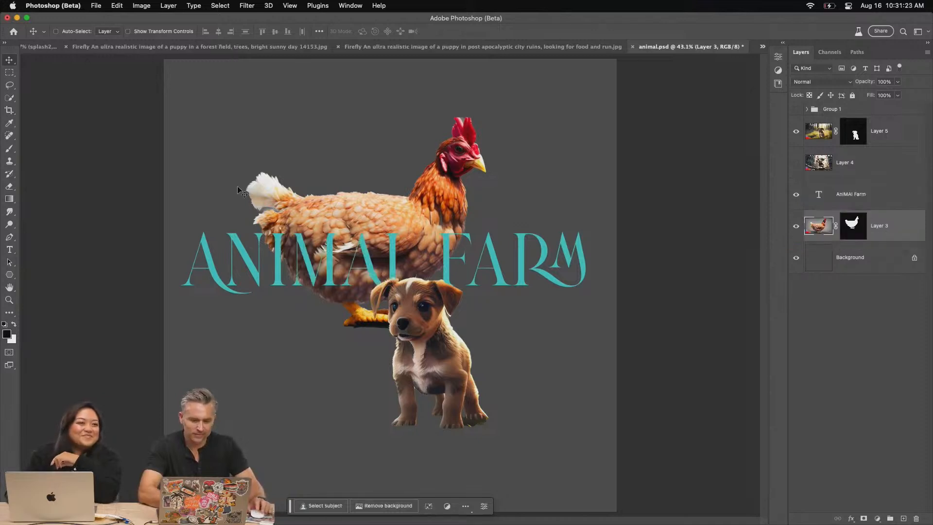
pyautogui.moveTo(363, 210); pyautogui.dragTo(292, 309)
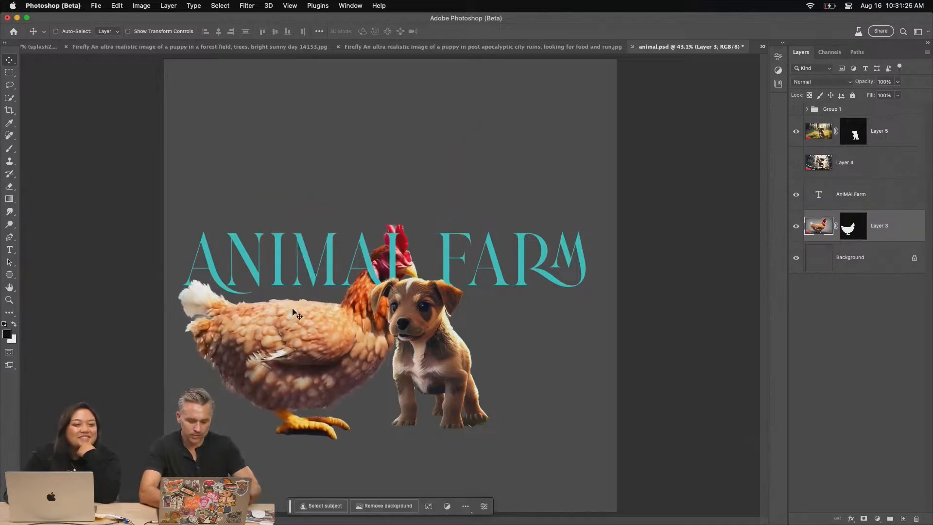
# Convert the masked chicken layer (Layer 3) and the masked puppy layer (Layer 5) to smart objects
pyautogui.press('super+shift+o')
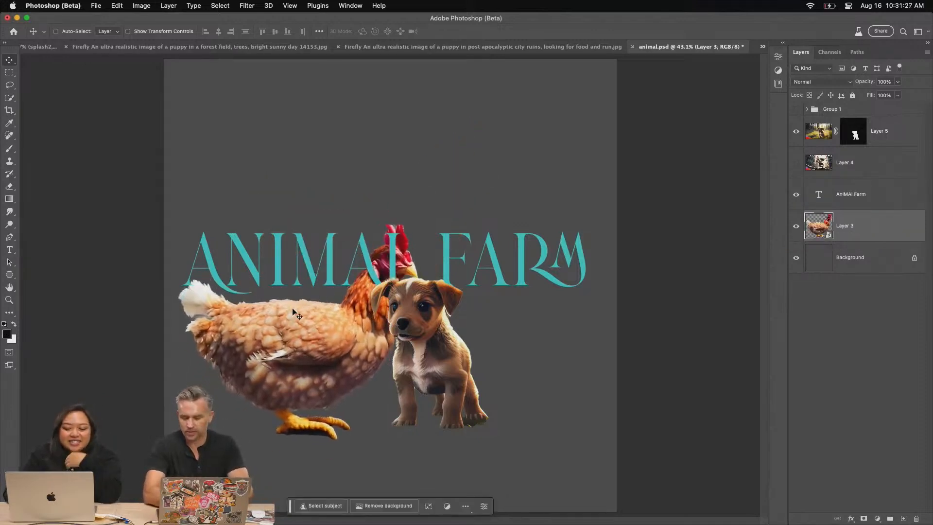
pyautogui.click(888, 140)
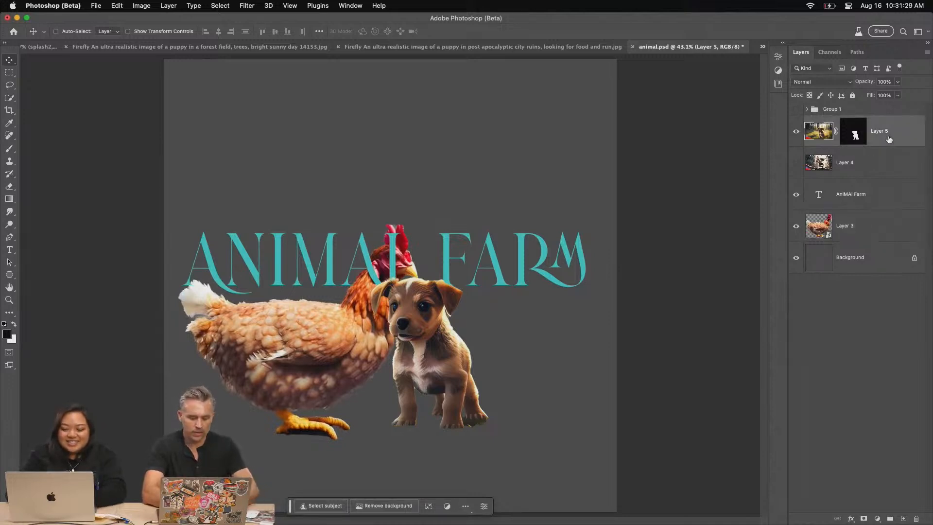
pyautogui.press('super+shift+o')
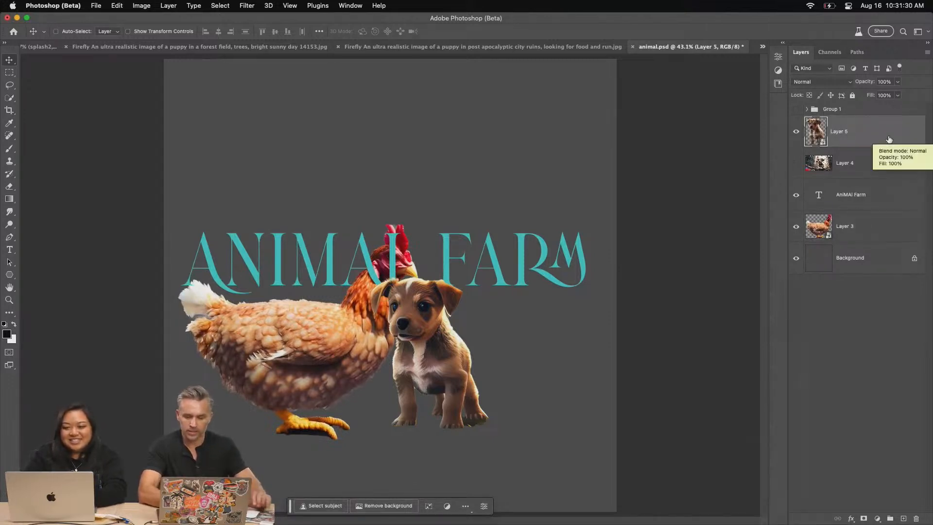
pyautogui.click(842, 230)
pyautogui.rightClick(881, 226)
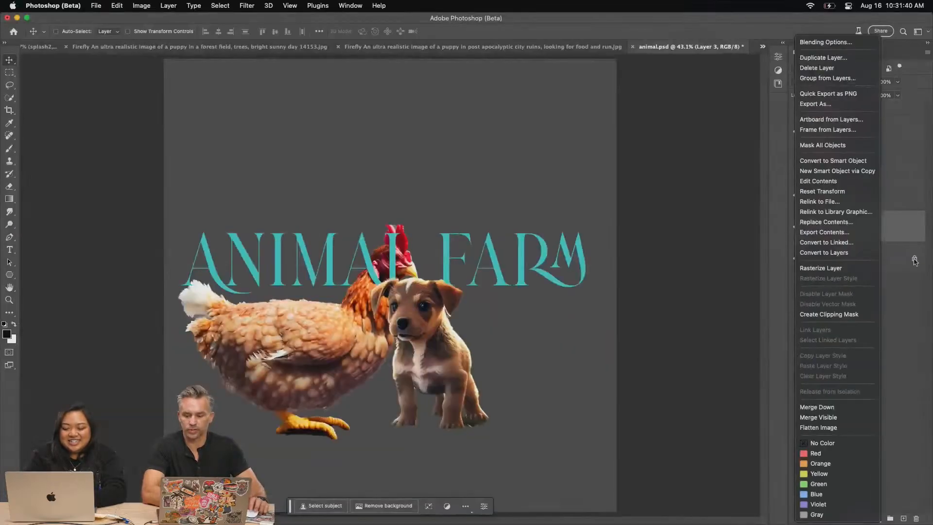
pyautogui.click(755, 79)
# Scale the chicken down and stand it on top of the letters I and M in the title
pyautogui.moveTo(233, 320); pyautogui.dragTo(253, 168)
pyautogui.press('super+t')
pyautogui.moveTo(191, 68); pyautogui.dragTo(333, 191)
pyautogui.press('Return')
pyautogui.moveTo(337, 228); pyautogui.dragTo(274, 187)
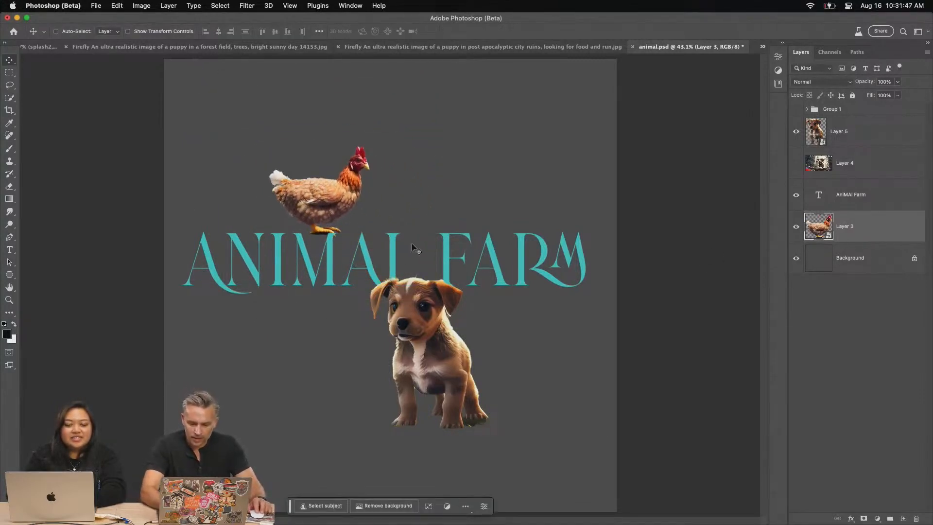
# Switch to Firefly in Chrome and generate images from the prompt "horse in a field wearing a scarf"
pyautogui.moveTo(401, 523)
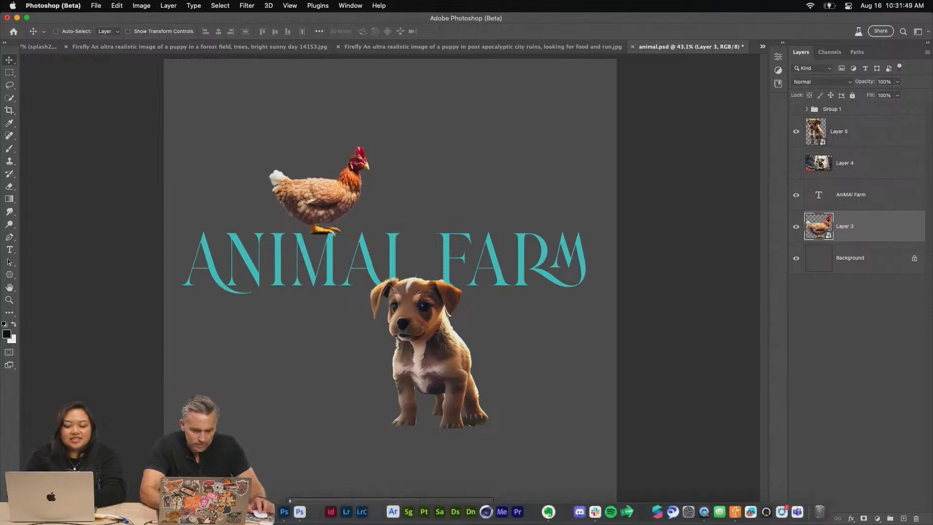
pyautogui.click(191, 511)
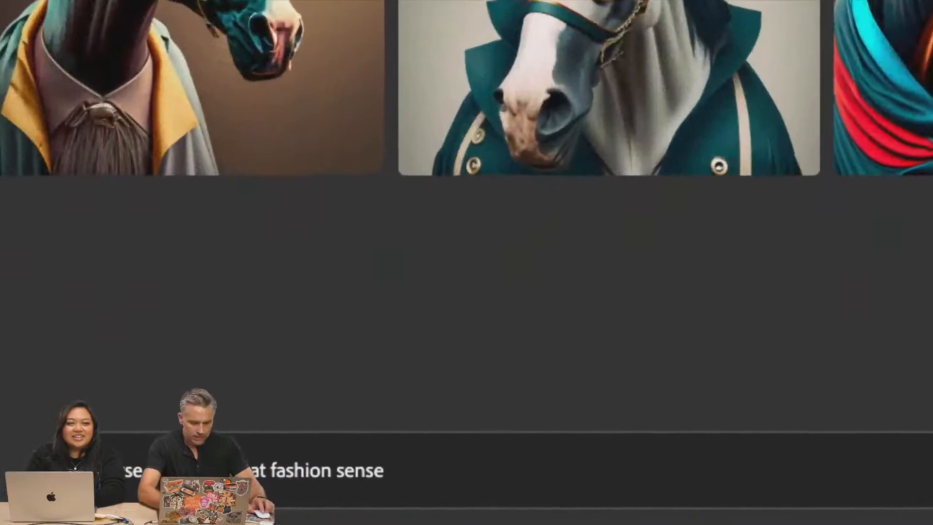
pyautogui.tripleClick(545, 485)
pyautogui.write('horse st')
pyautogui.press('BackSpace')
pyautogui.press('BackSpace')
pyautogui.write('in a field ')
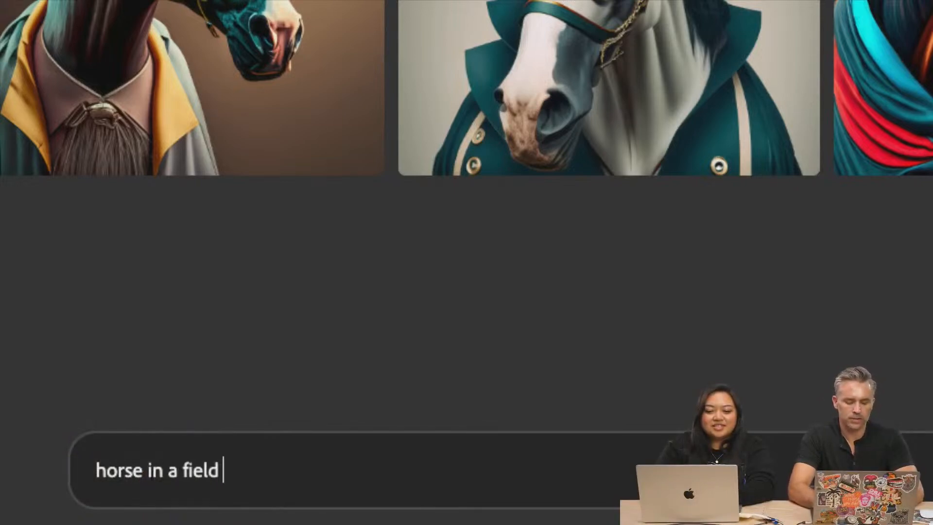
pyautogui.write('wearing a scarf')
pyautogui.press('Return')
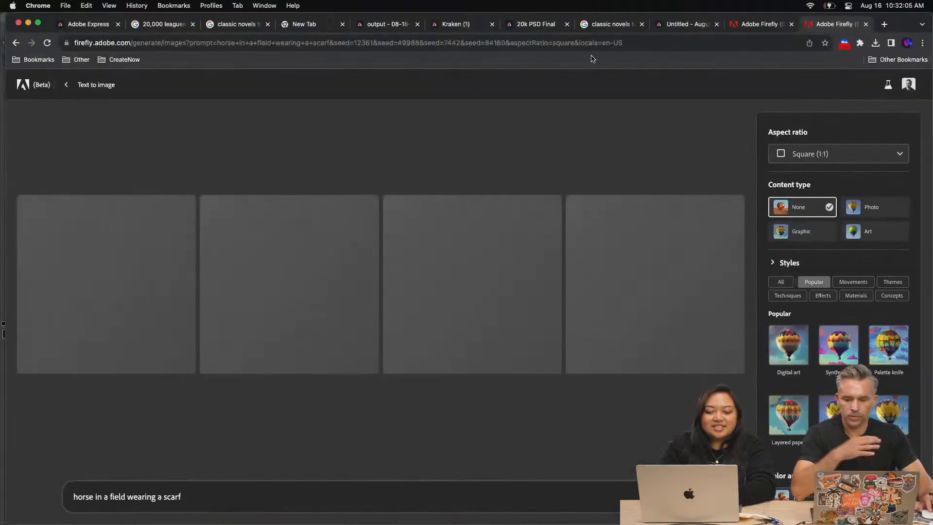
# Return to the Firefly results for the pig wearing a tophat and download the fourth image
pyautogui.click(688, 25)
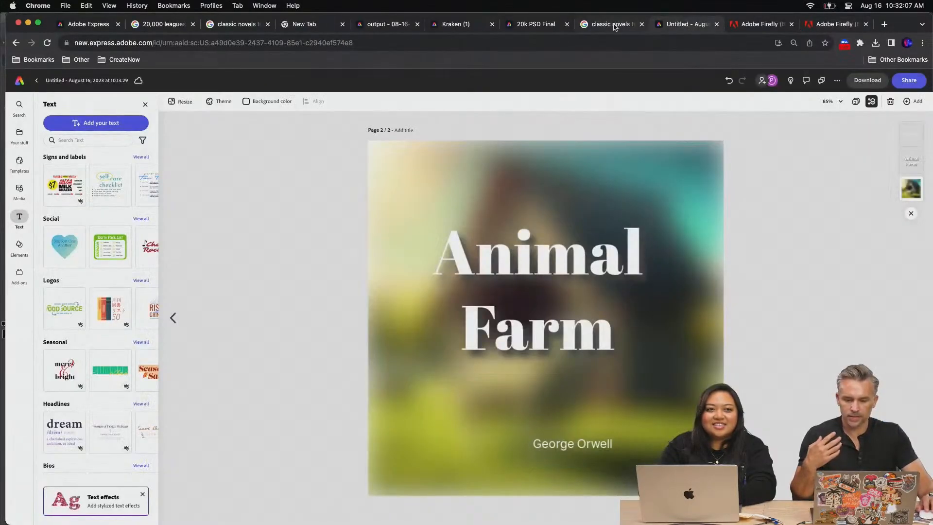
pyautogui.click(763, 25)
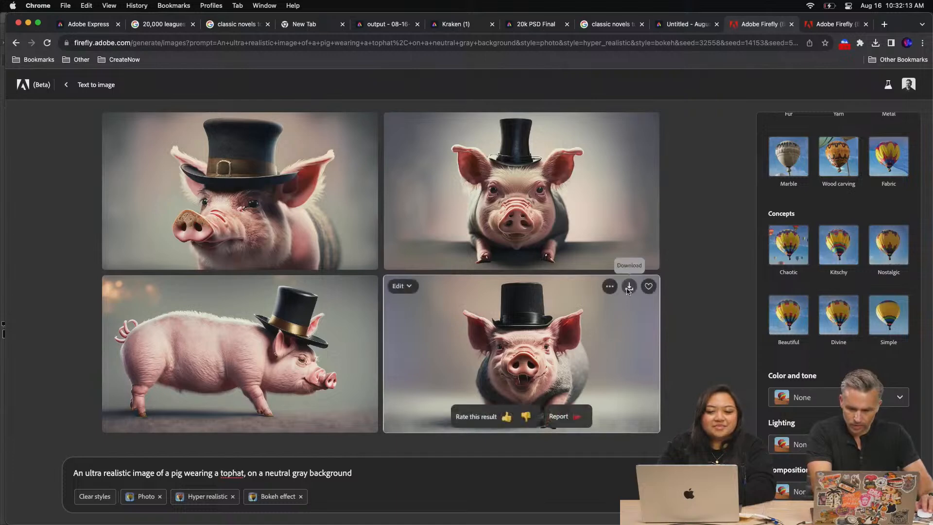
pyautogui.click(628, 291)
pyautogui.click(561, 403)
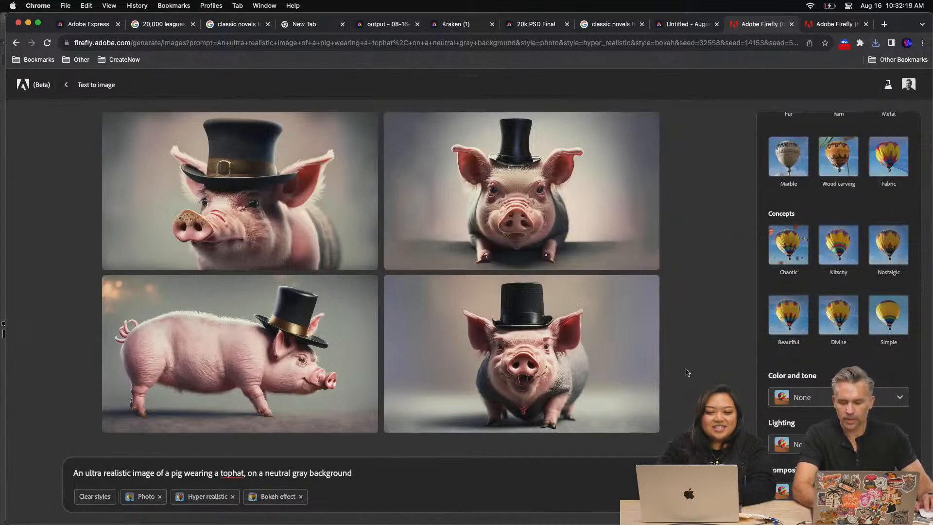
# Switch to the Downloads folder in Finder and preview the downloaded pig image
pyautogui.moveTo(627, 287)
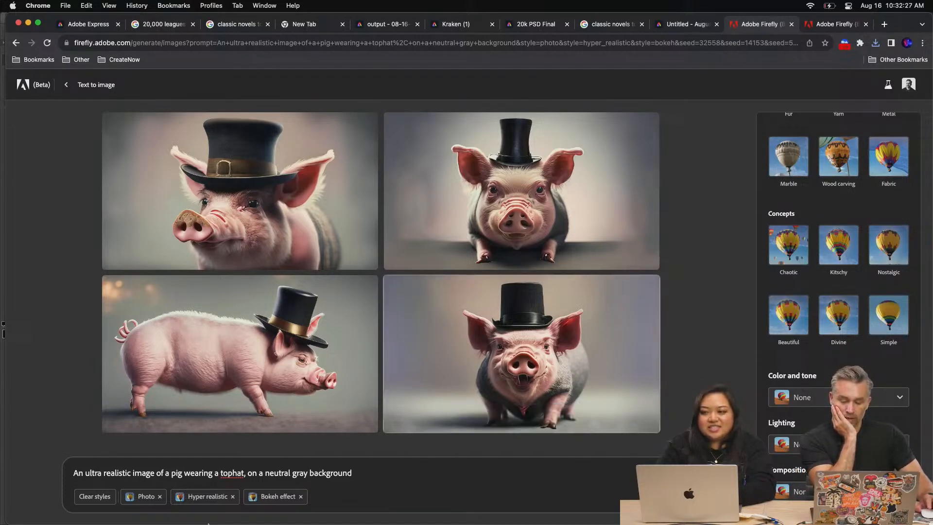
pyautogui.moveTo(175, 516)
pyautogui.click(113, 512)
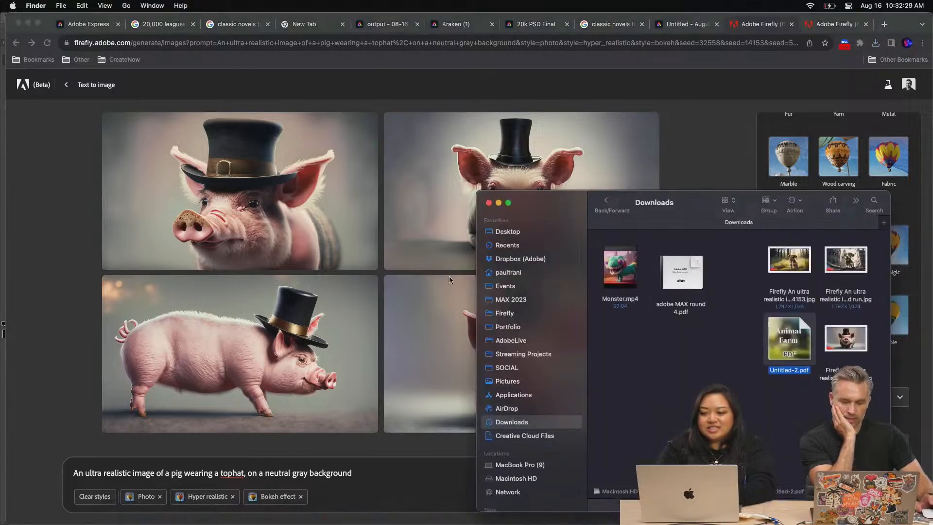
pyautogui.moveTo(478, 195); pyautogui.dragTo(269, 126)
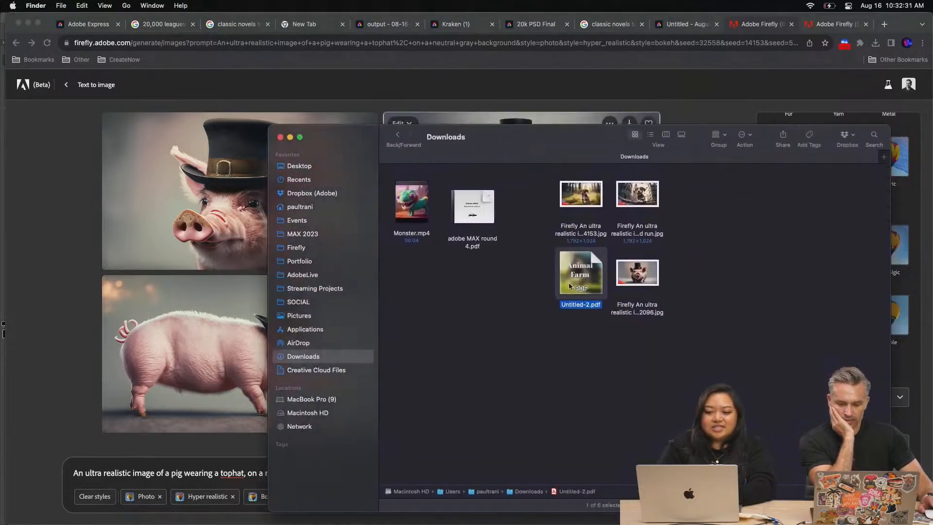
pyautogui.click(629, 277)
pyautogui.press('space')
pyautogui.press('space')
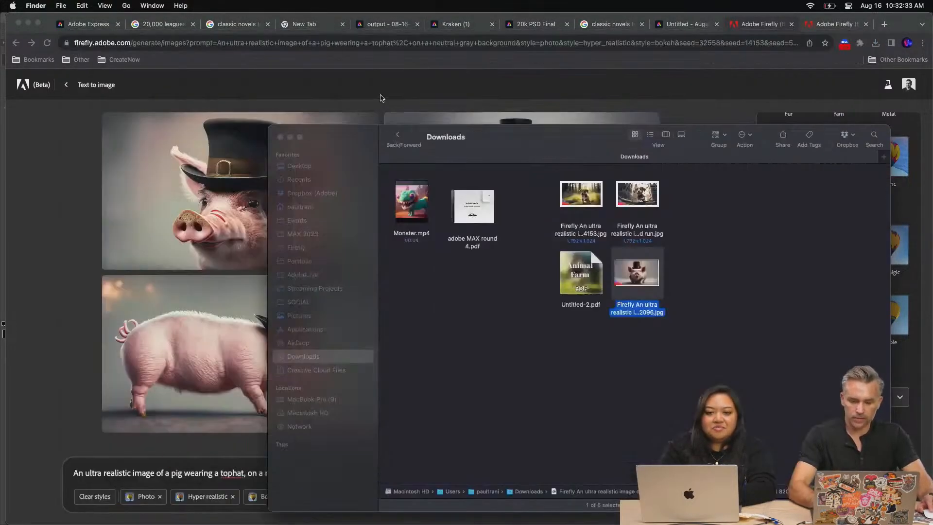
# Place the downloaded pig image from Finder into animal.psd in Photoshop as a layer above the chicken
pyautogui.moveTo(500, 139); pyautogui.dragTo(634, 193)
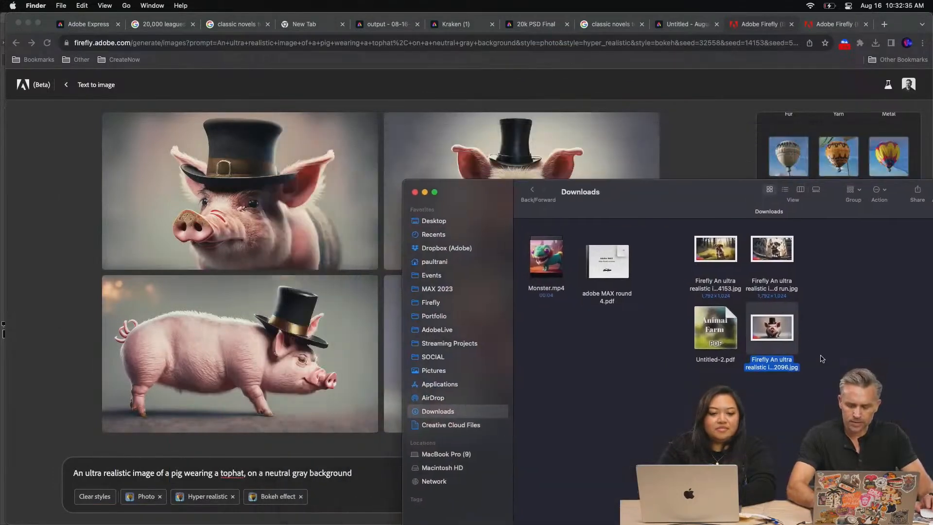
pyautogui.moveTo(760, 327); pyautogui.dragTo(362, 199)
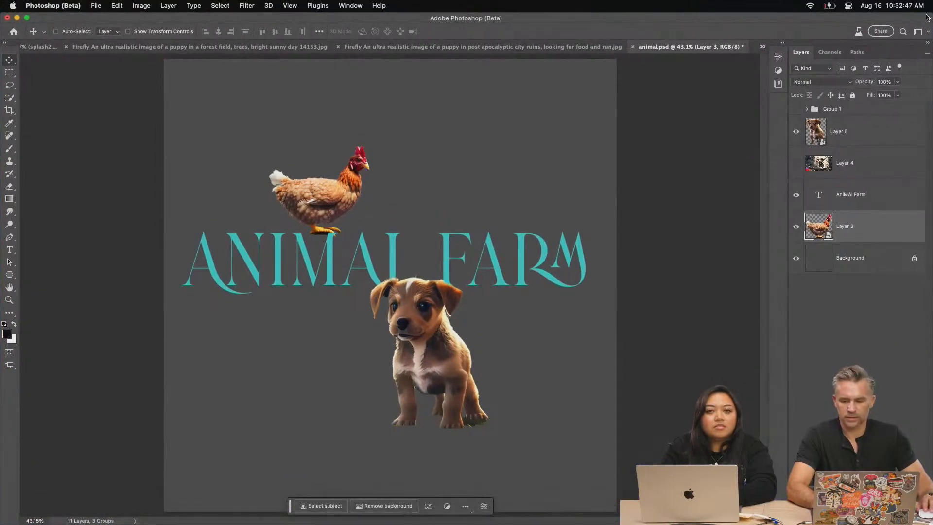
pyautogui.moveTo(928, 17); pyautogui.dragTo(748, 123)
pyautogui.click(787, 339)
pyautogui.moveTo(772, 330); pyautogui.dragTo(245, 309)
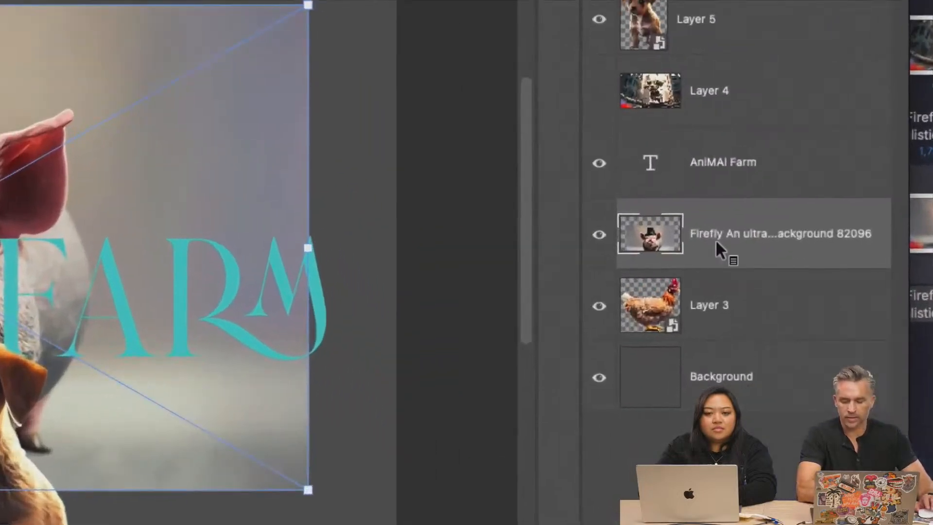
pyautogui.press('Return')
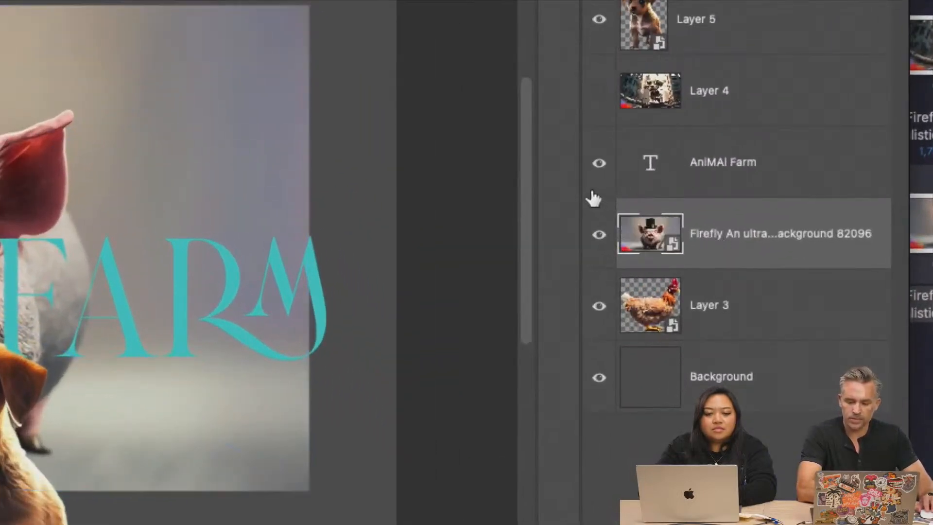
# Enlarge the application window to fill the screen and readjust the width of the layer list
pyautogui.moveTo(581, 185); pyautogui.dragTo(189, 207)
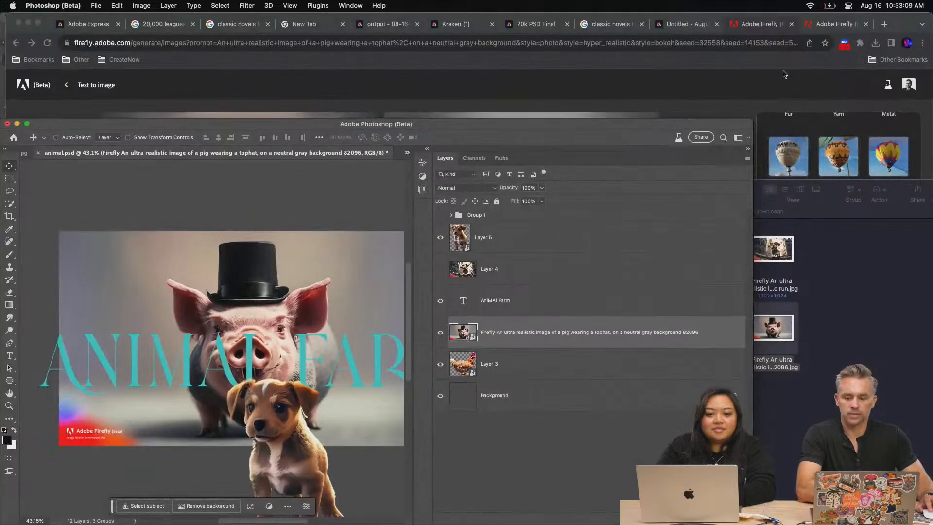
pyautogui.moveTo(749, 121); pyautogui.dragTo(931, 3)
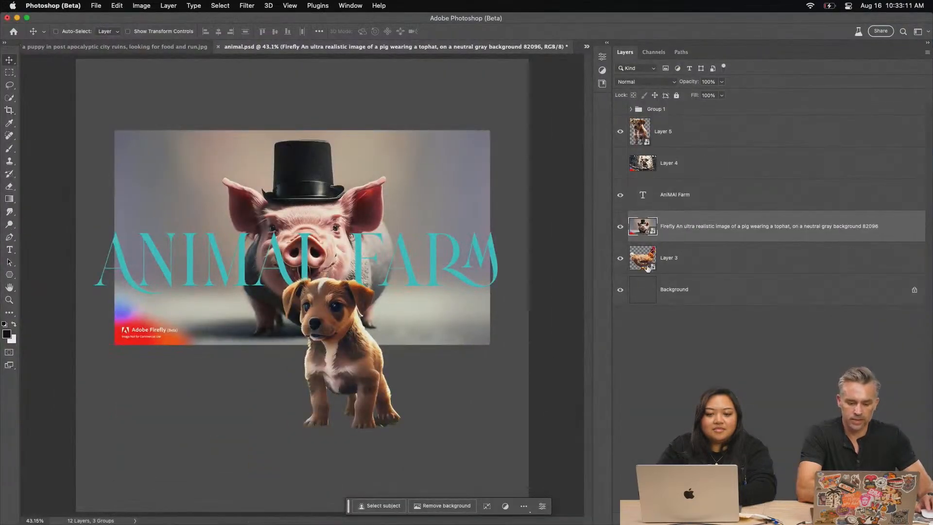
pyautogui.moveTo(612, 181); pyautogui.dragTo(789, 181)
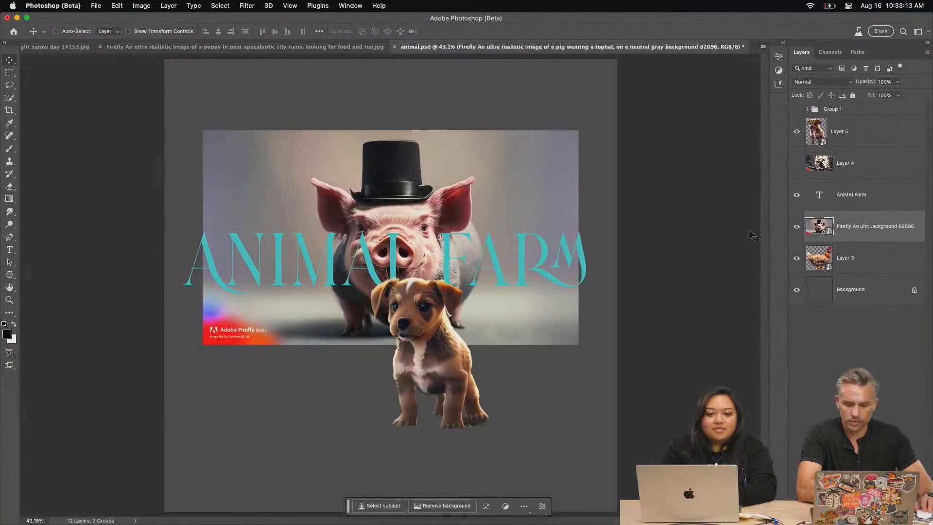
# Bring the pig layer in front of the puppy layer and remove the pig image's background
pyautogui.moveTo(874, 224); pyautogui.dragTo(859, 122)
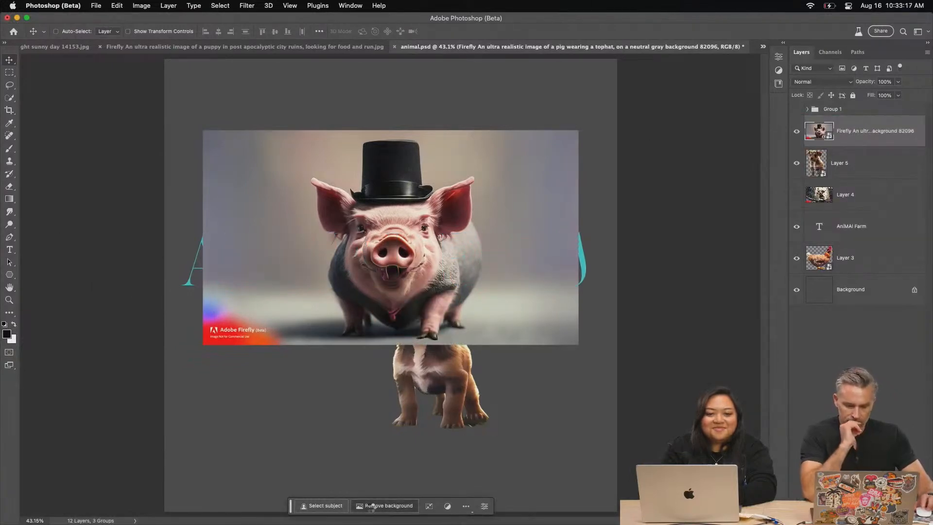
pyautogui.click(372, 506)
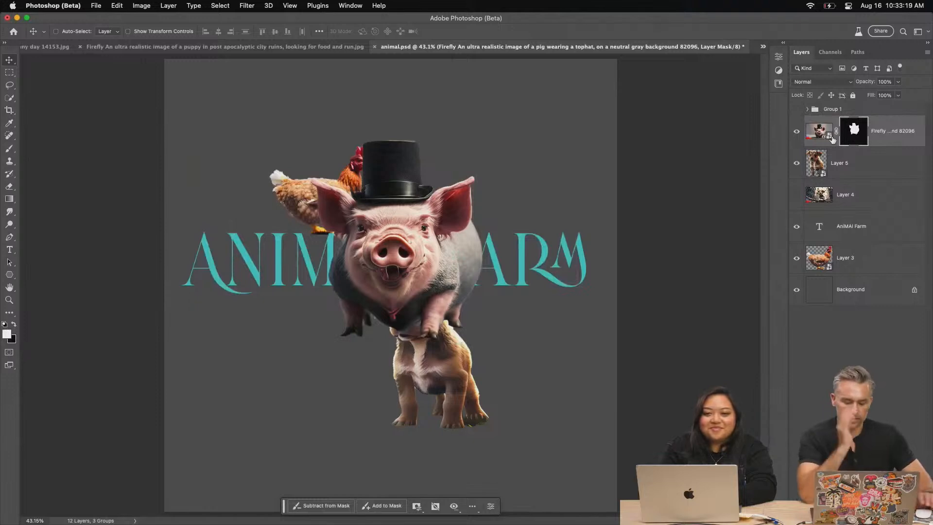
# Convert the masked pig layer into a smart object and rename the layer pig
pyautogui.press('super+shift+o')
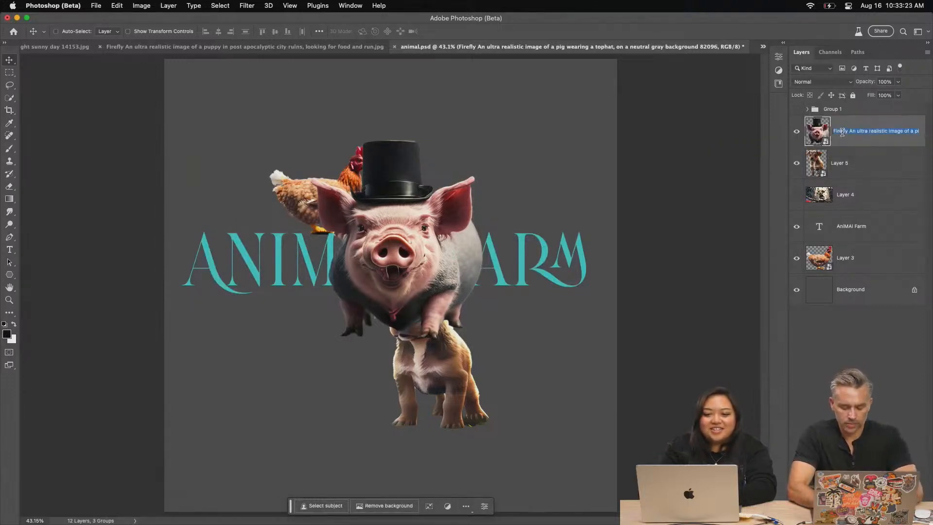
pyautogui.press('Return')
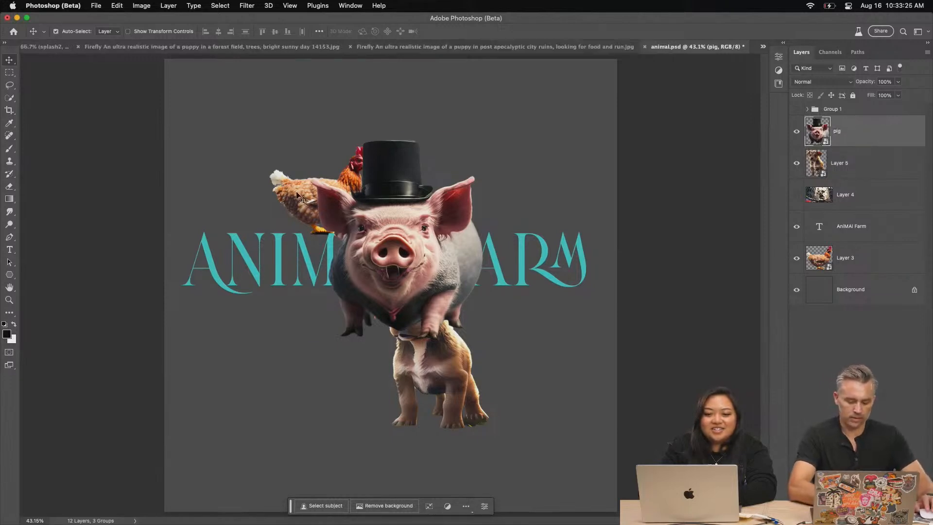
# Scale the pig layer down with Free Transform and reposition it over the Animal Farm title
pyautogui.press('super+t')
pyautogui.moveTo(310, 139); pyautogui.dragTo(395, 241)
pyautogui.press('Return')
pyautogui.moveTo(433, 303); pyautogui.dragTo(464, 199)
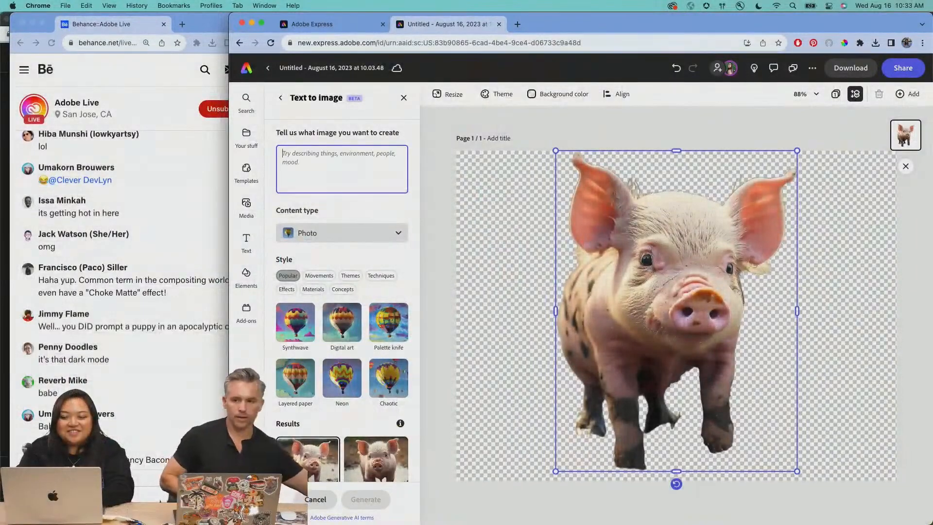
# Widen the Adobe Express window to span the screen and nudge the pig cutout slightly on the page
pyautogui.moveTo(229, 168); pyautogui.dragTo(270, 165)
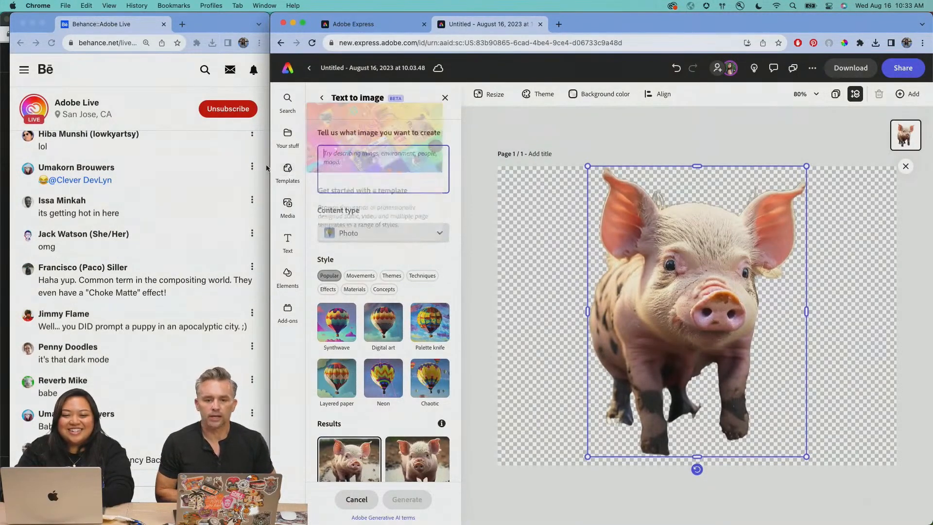
pyautogui.moveTo(270, 164); pyautogui.dragTo(2, 156)
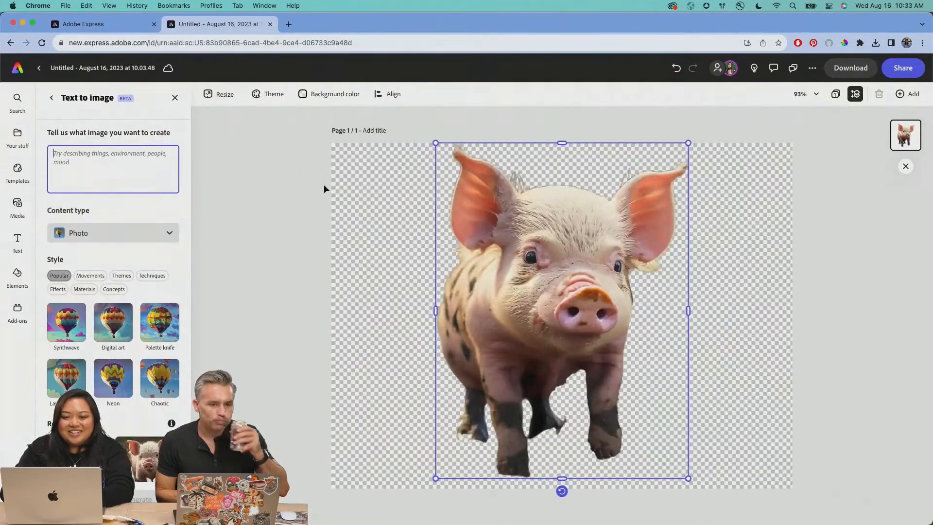
pyautogui.click(480, 251)
pyautogui.moveTo(520, 246)
pyautogui.mouseDown()
pyautogui.moveTo(483, 247)
pyautogui.moveTo(512, 249)
pyautogui.mouseUp()
# Review the text-to-image prompt field, styles and generated pig results
pyautogui.click(149, 162)
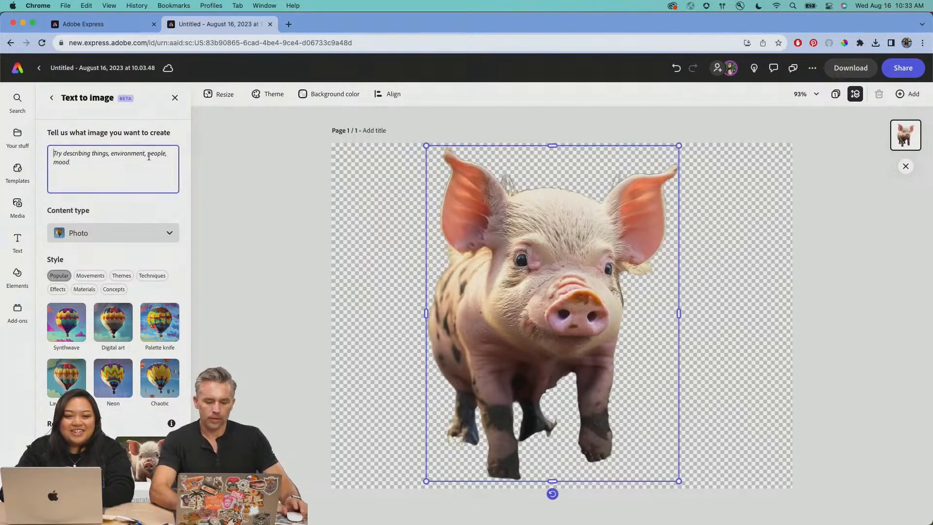
pyautogui.scroll(-5, 107, 340)
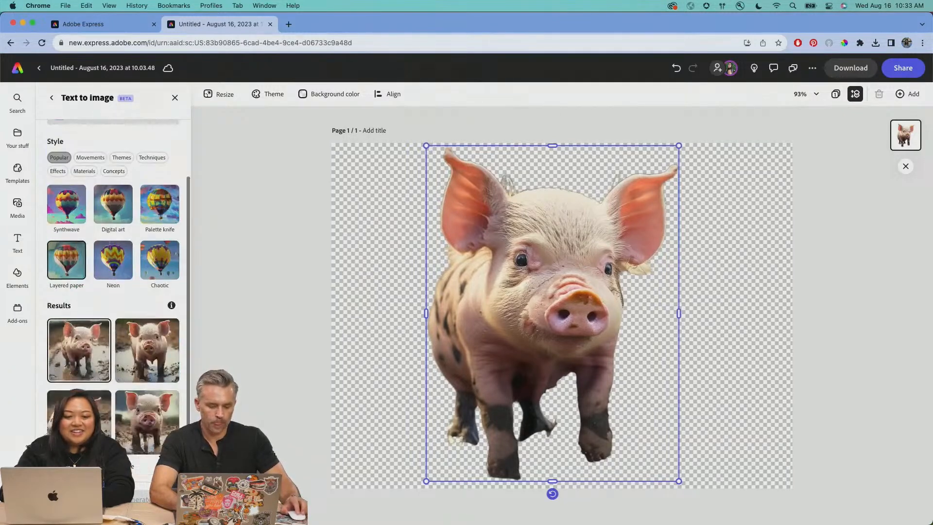
pyautogui.scroll(1, 111, 366)
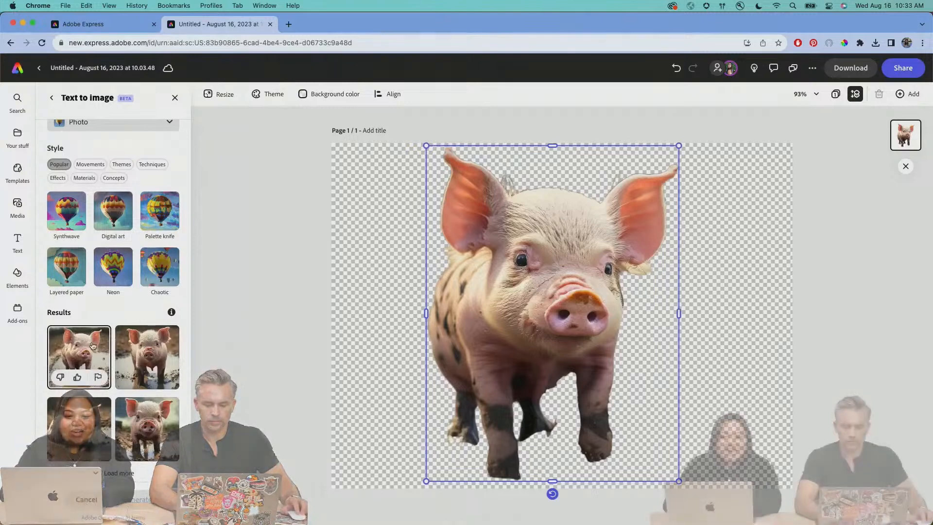
pyautogui.scroll(4, 93, 335)
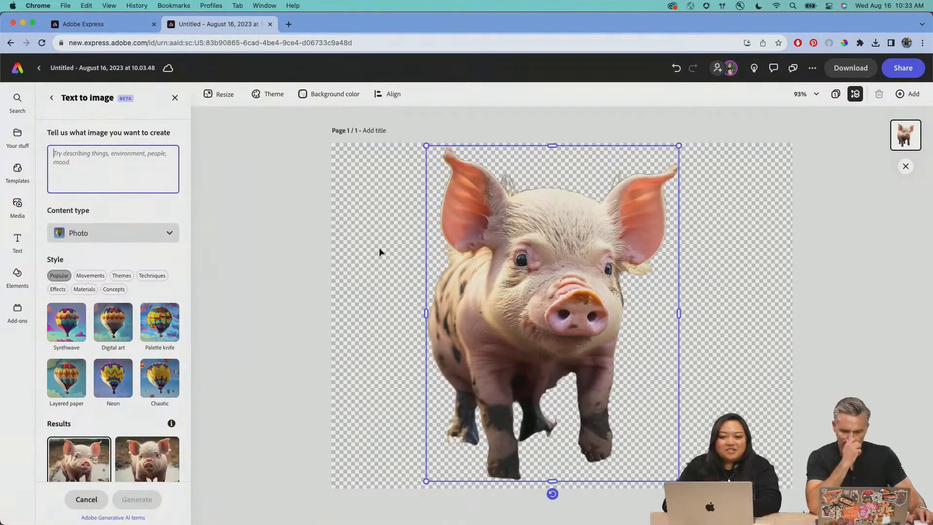
# Deselect the pig cutout and set the page's background color to transparent
pyautogui.click(379, 251)
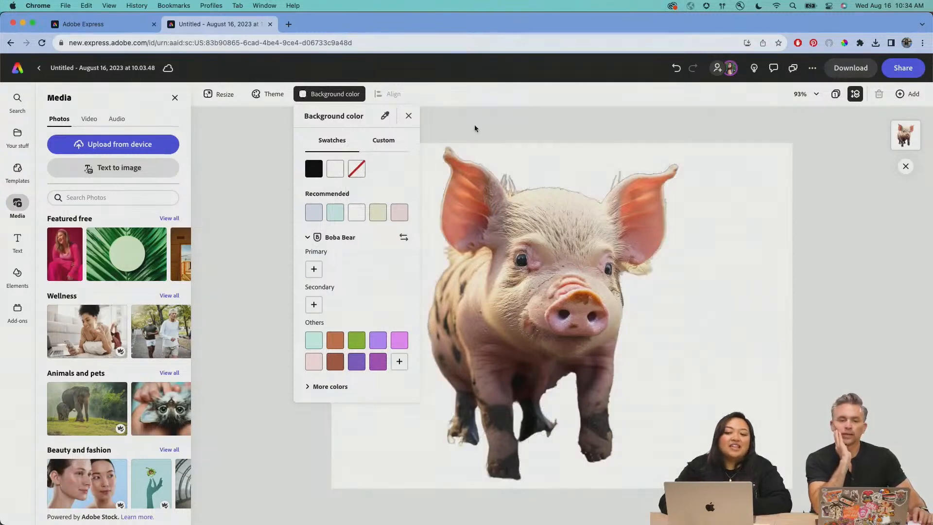
pyautogui.click(357, 171)
pyautogui.click(511, 118)
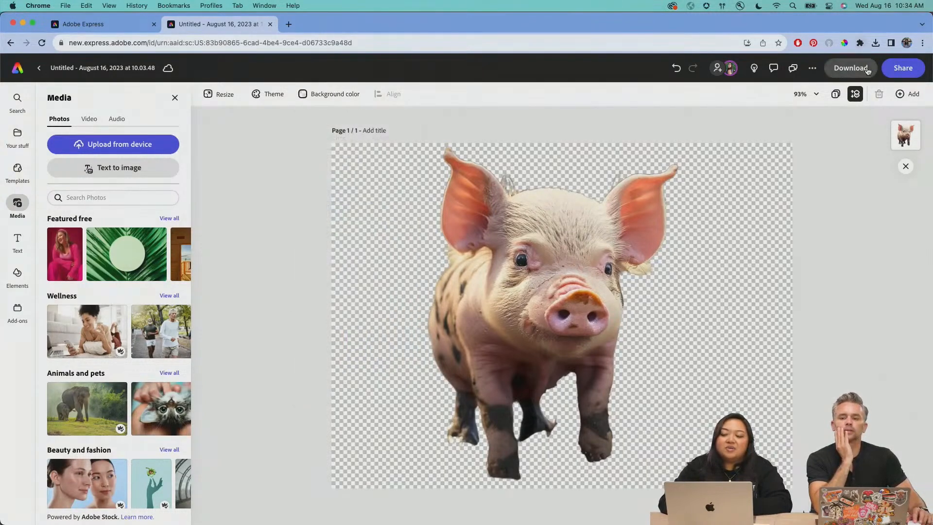
# Check the Transparent PNG download option and the page's background color setting, leaving the design without exporting it
pyautogui.click(850, 68)
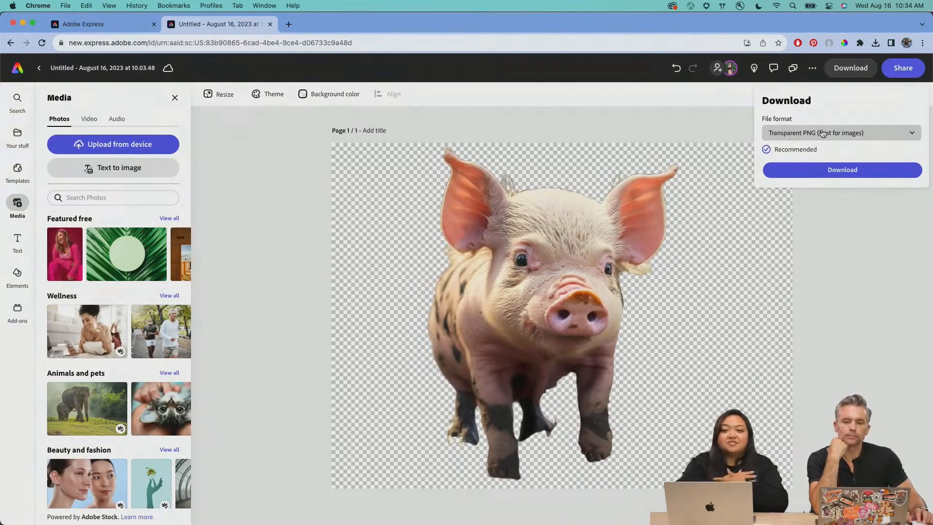
pyautogui.click(334, 94)
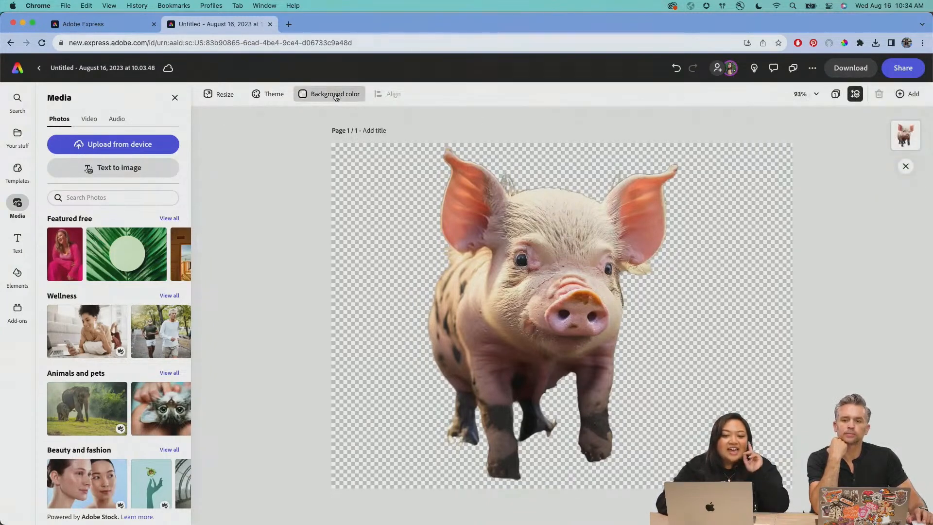
pyautogui.click(483, 139)
pyautogui.click(515, 251)
pyautogui.moveTo(516, 253); pyautogui.dragTo(520, 250)
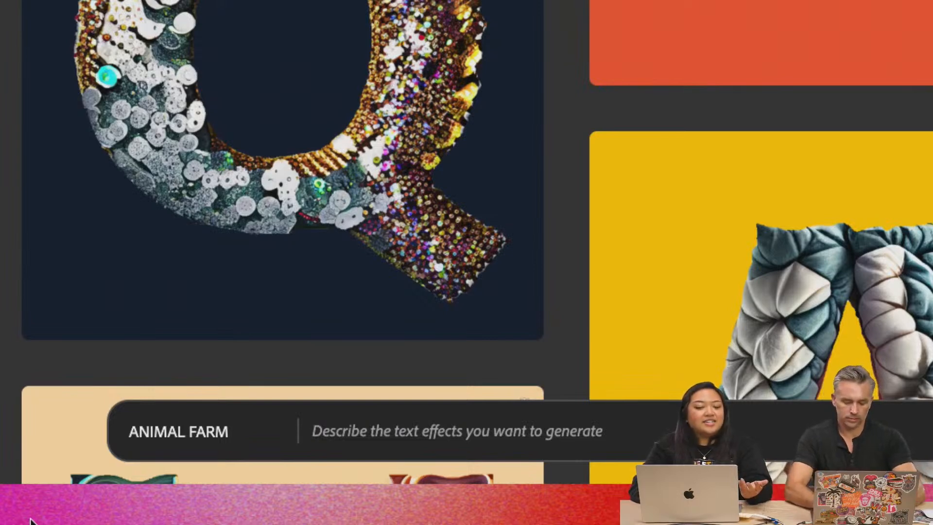
pyautogui.write('barn d')
pyautogui.press('BackSpace')
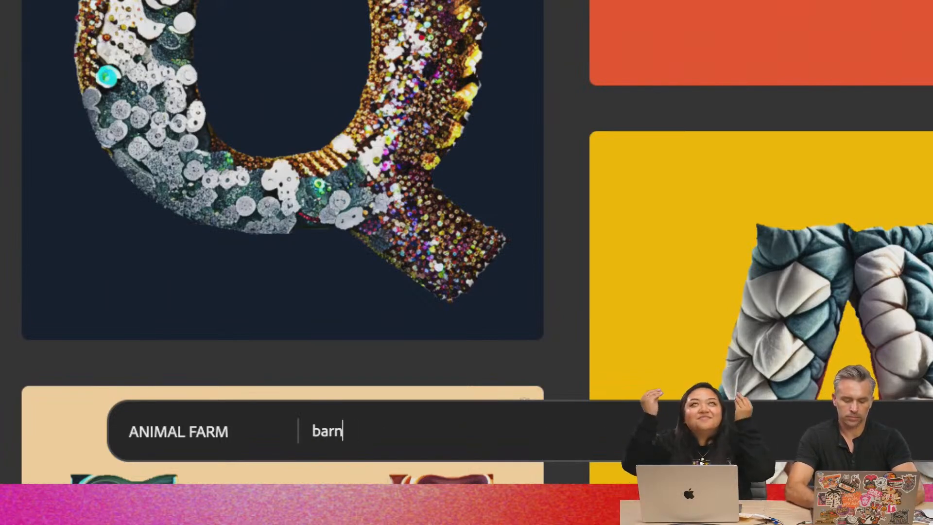
pyautogui.write(', wood pain')
pyautogui.press('BackSpace')
pyautogui.press('BackSpace')
pyautogui.press('BackSpace')
pyautogui.press('BackSpace')
pyautogui.press('BackSpace')
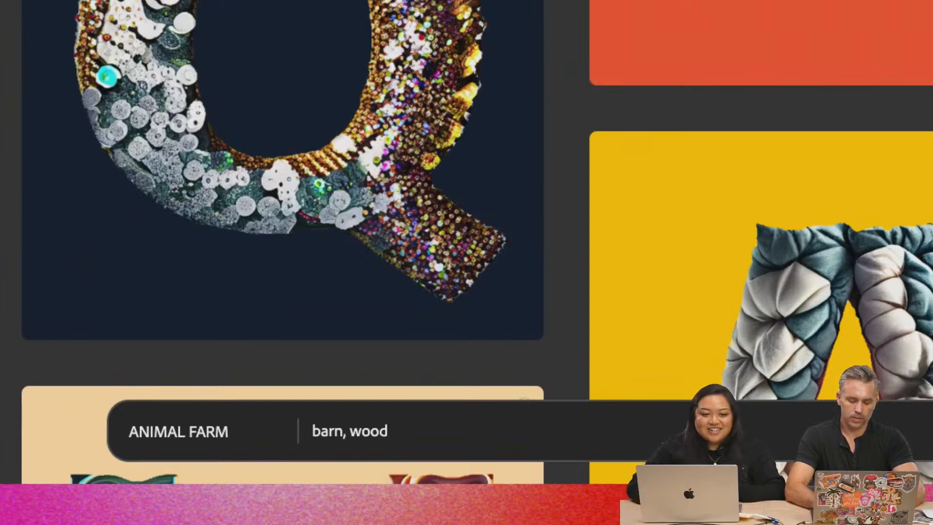
pyautogui.press('BackSpace')
pyautogui.press('BackSpace')
pyautogui.press('BackSpace')
pyautogui.press('BackSpace')
pyautogui.press('BackSpace')
pyautogui.press('BackSpace')
pyautogui.press('BackSpace')
# Generate a Firefly text effect for ANIMAL FARM with the prompt "wood barn, worn wood"
pyautogui.press('BackSpace')
pyautogui.press('BackSpace')
pyautogui.press('BackSpace')
pyautogui.write('wood barn')
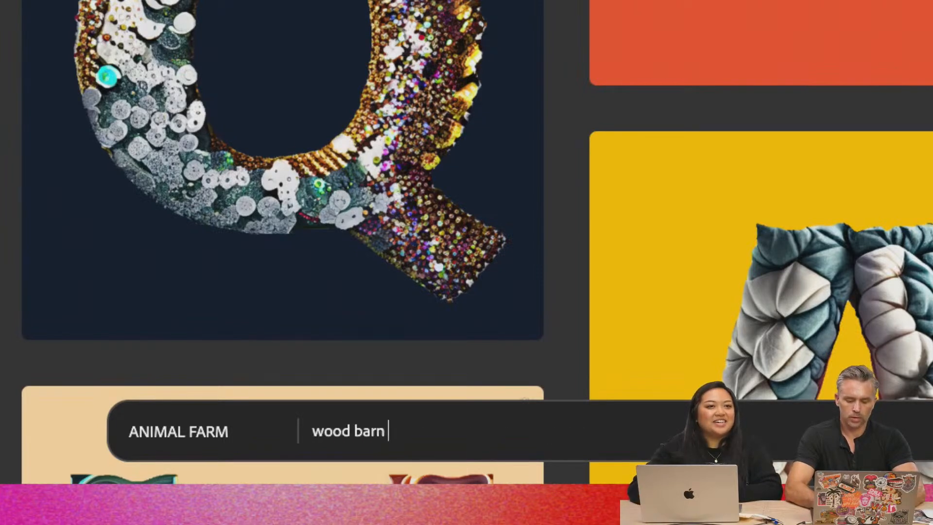
pyautogui.press('BackSpace')
pyautogui.write(', w')
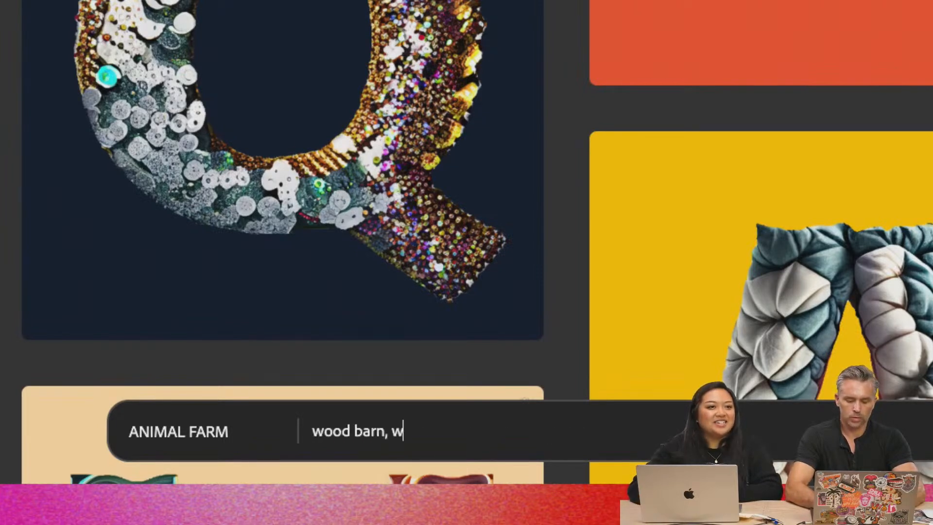
pyautogui.write('orn wood, red')
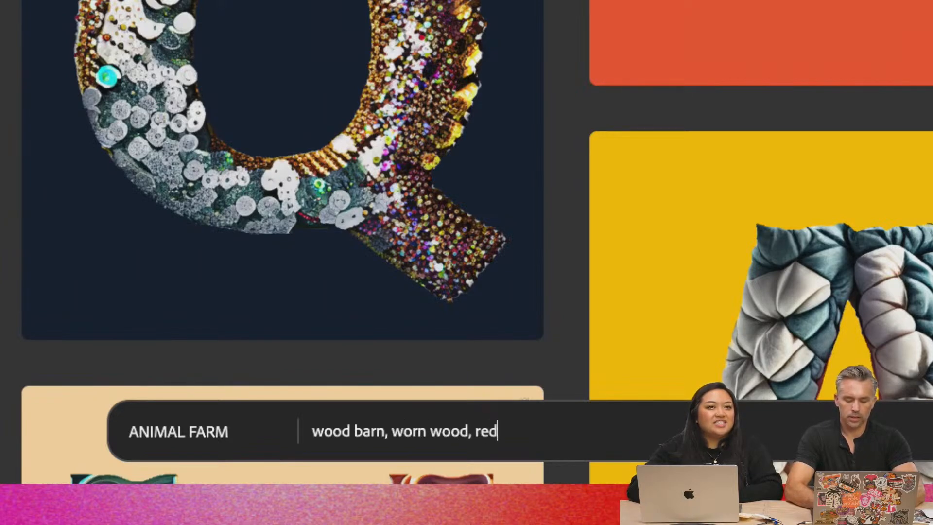
pyautogui.press('BackSpace')
pyautogui.press('BackSpace')
pyautogui.press('BackSpace')
pyautogui.press('BackSpace')
pyautogui.press('BackSpace')
pyautogui.press('Return')
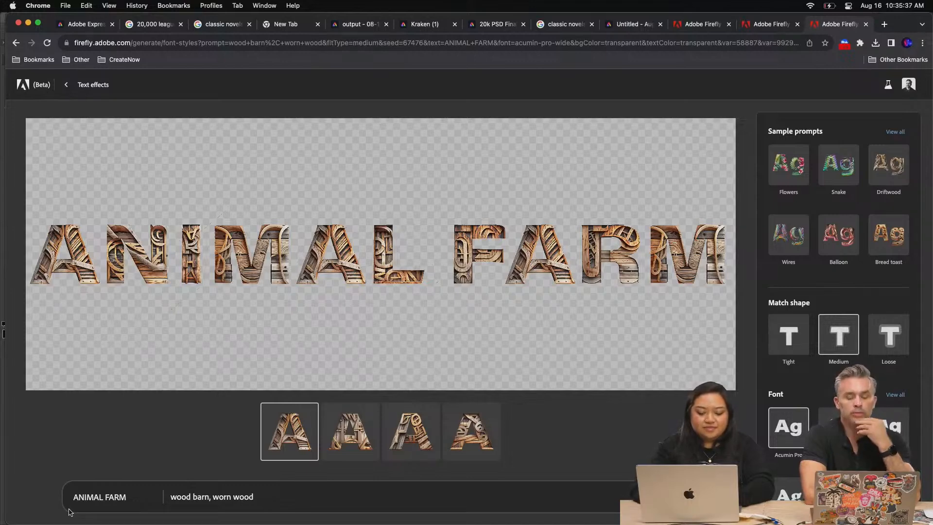
# Switch to the Animal Farm cover design in Adobe Express and duplicate its page resized to the suggested 8.5 x 11 in Flyer format
pyautogui.click(621, 25)
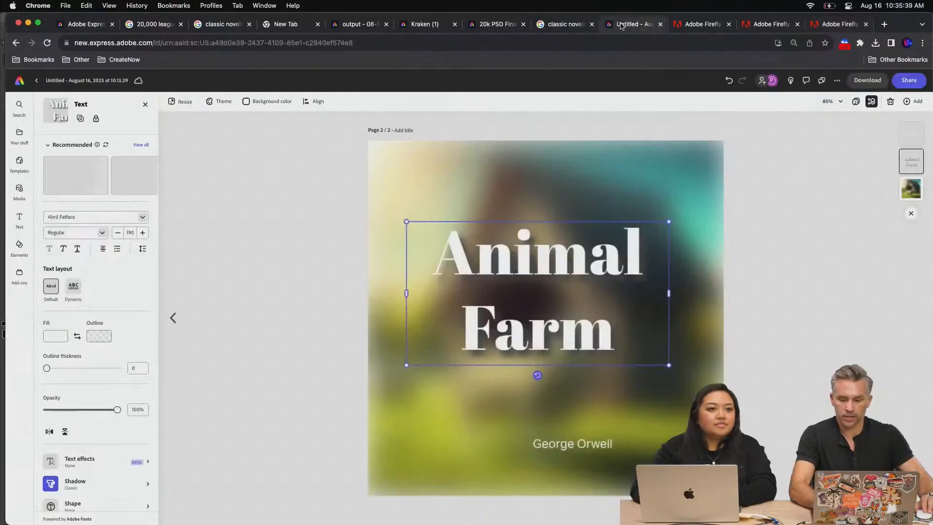
pyautogui.click(183, 103)
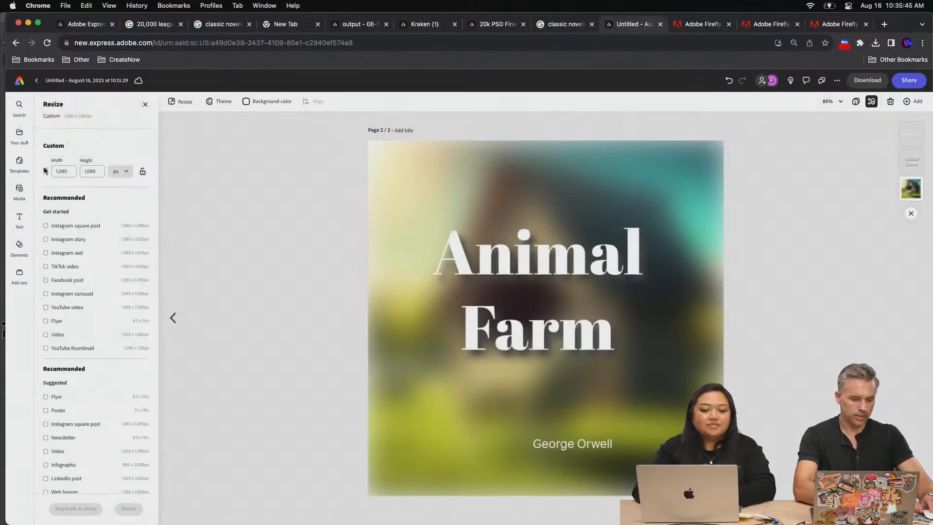
pyautogui.scroll(-3, 55, 295)
pyautogui.scroll(-1, 50, 282)
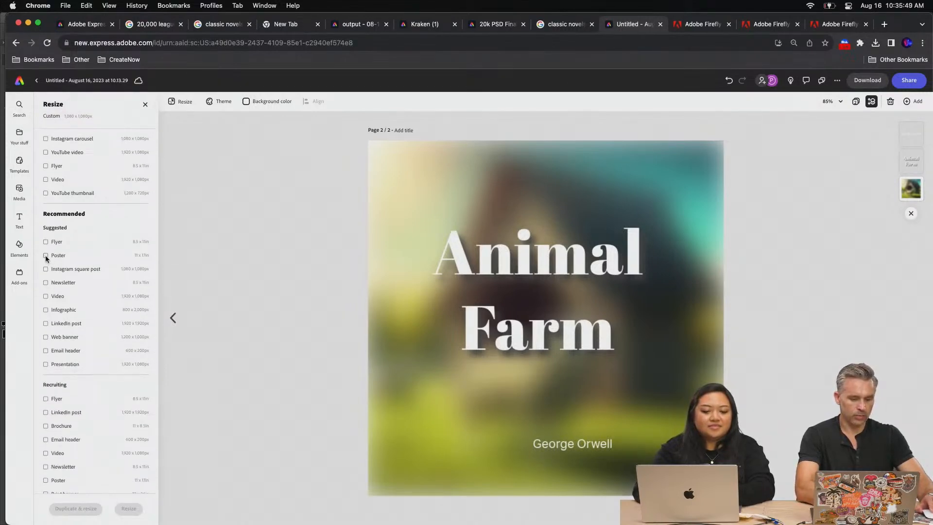
pyautogui.click(46, 256)
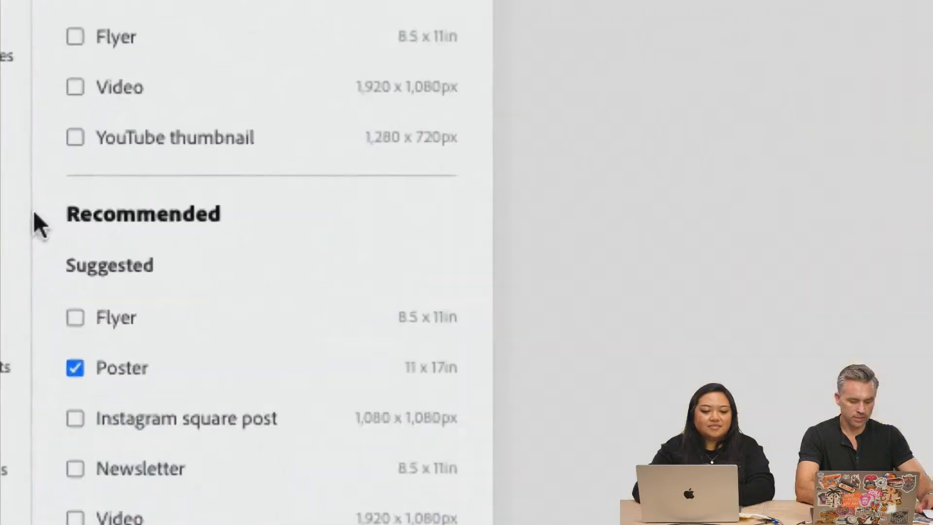
pyautogui.click(71, 306)
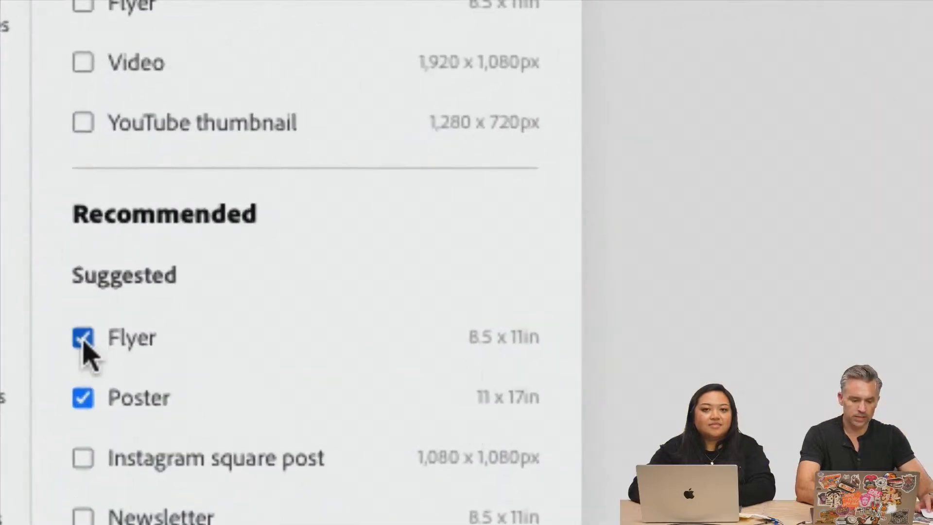
pyautogui.click(81, 396)
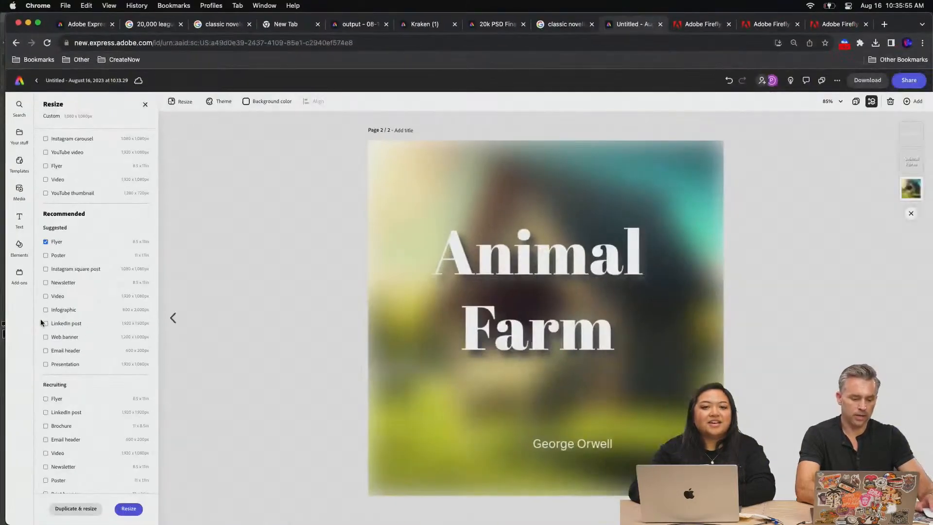
pyautogui.click(77, 509)
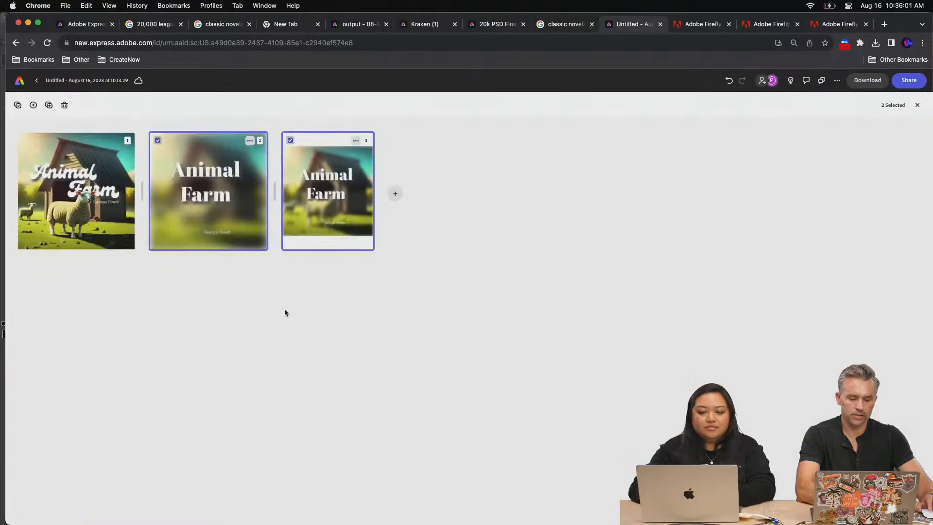
# Open the new flyer-sized page and enlarge its blurred barn image to fill the whole page
pyautogui.doubleClick(319, 187)
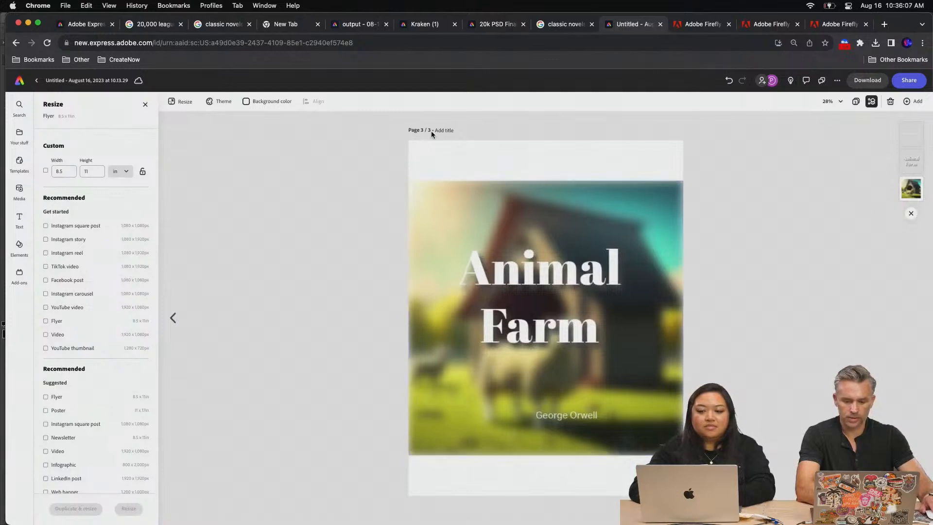
pyautogui.click(442, 225)
pyautogui.moveTo(408, 181); pyautogui.dragTo(353, 124)
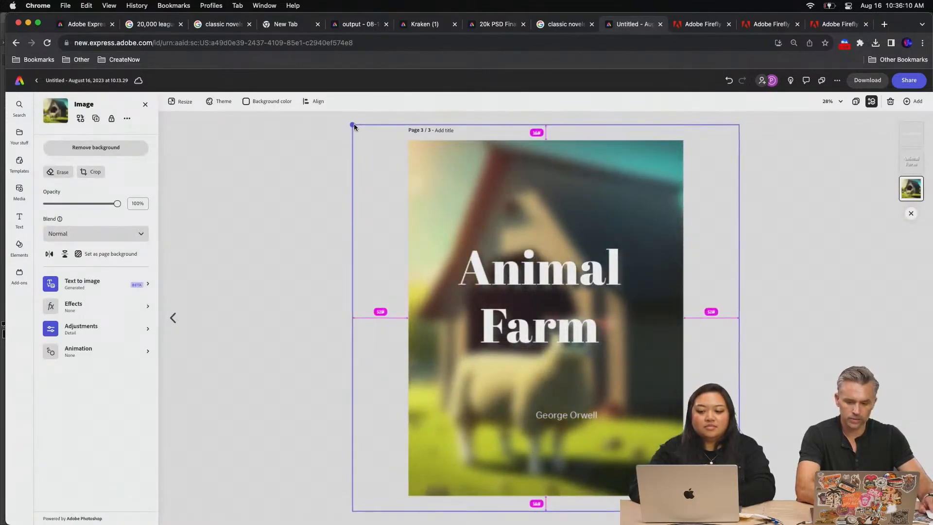
# Search the media photos for "wood barn farm"
pyautogui.click(20, 188)
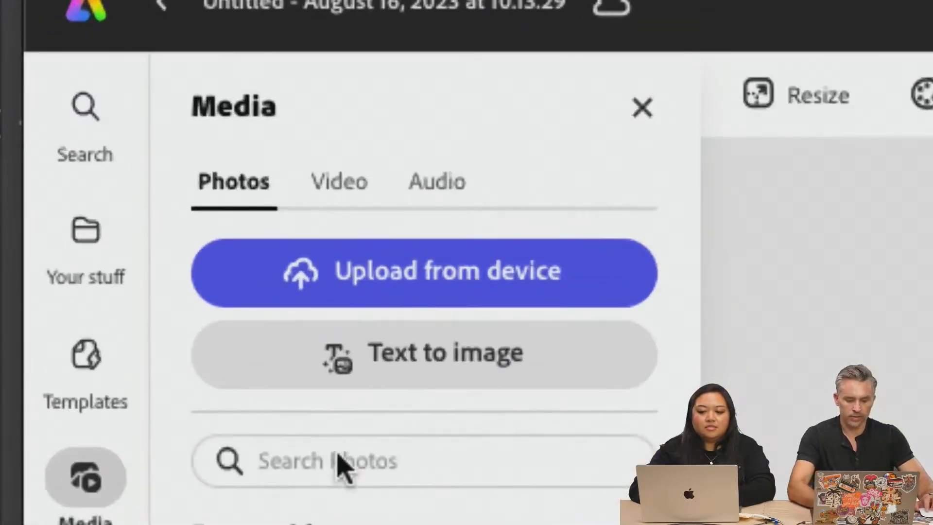
pyautogui.click(253, 365)
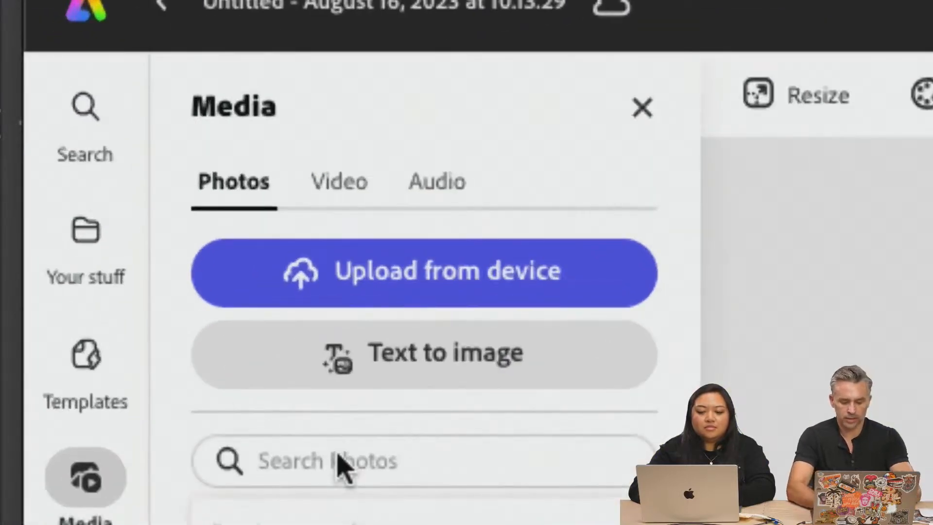
pyautogui.write('wood barn famr')
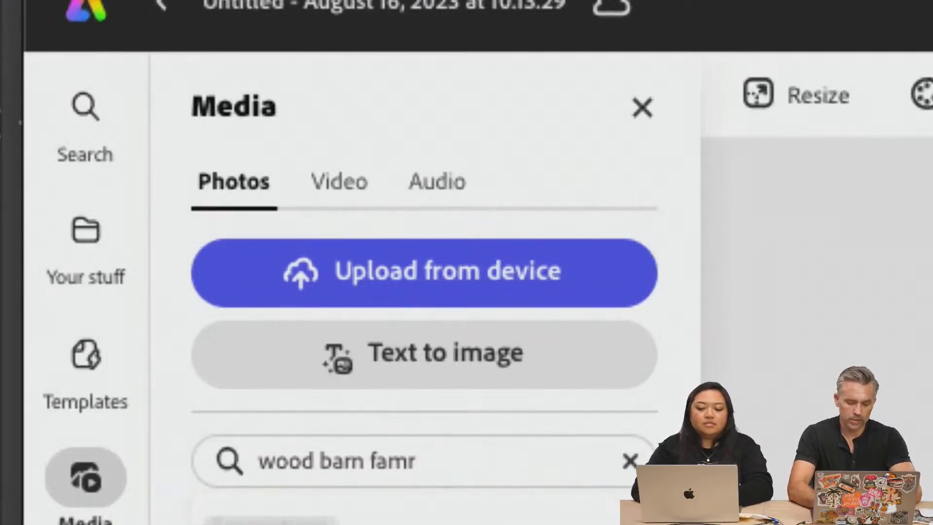
pyautogui.press('BackSpace')
pyautogui.press('BackSpace')
pyautogui.write('rm')
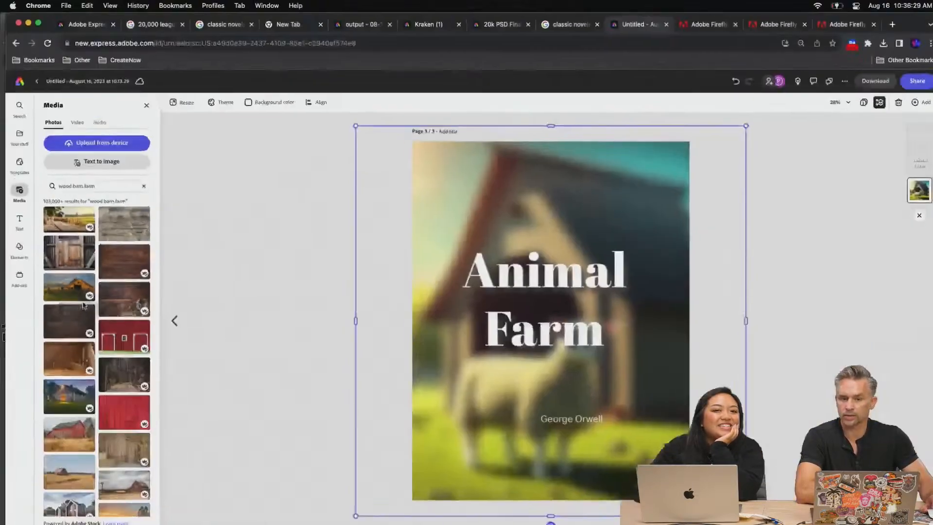
# Add the stock photo of the sunlit wooden barn with a fence and enlarge it to cover the flyer page
pyautogui.moveTo(57, 287); pyautogui.dragTo(266, 124)
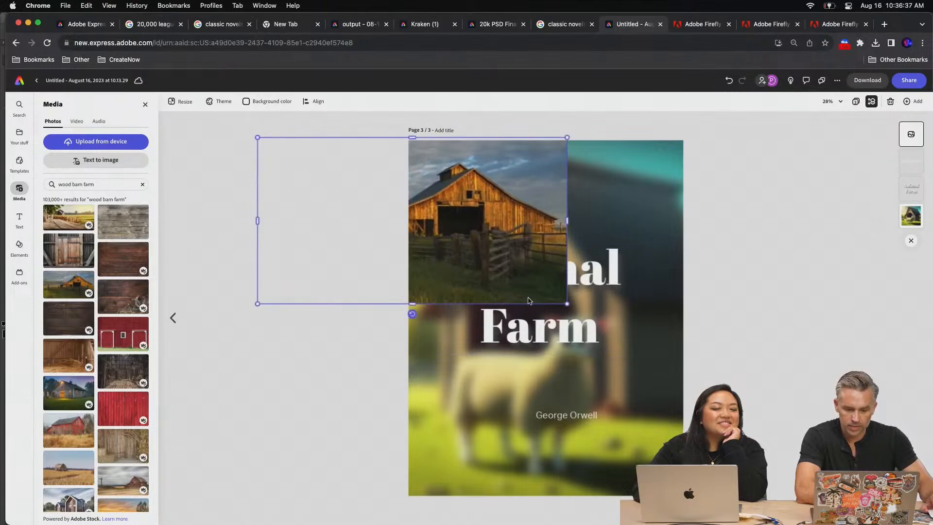
pyautogui.moveTo(567, 303); pyautogui.dragTo(931, 503)
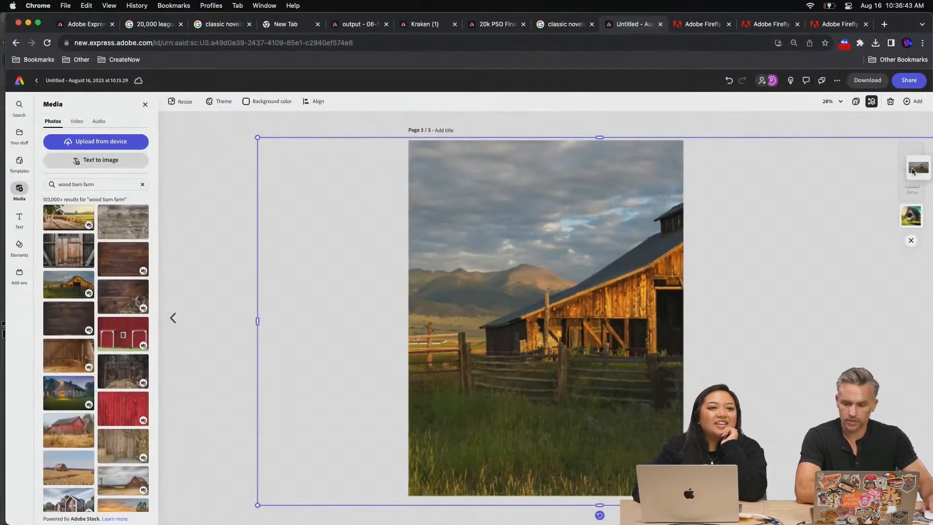
# Move the barn photo layer beneath the title and author text and shift the photo to show more of the barn
pyautogui.moveTo(909, 163); pyautogui.dragTo(911, 189)
pyautogui.moveTo(536, 188); pyautogui.dragTo(500, 182)
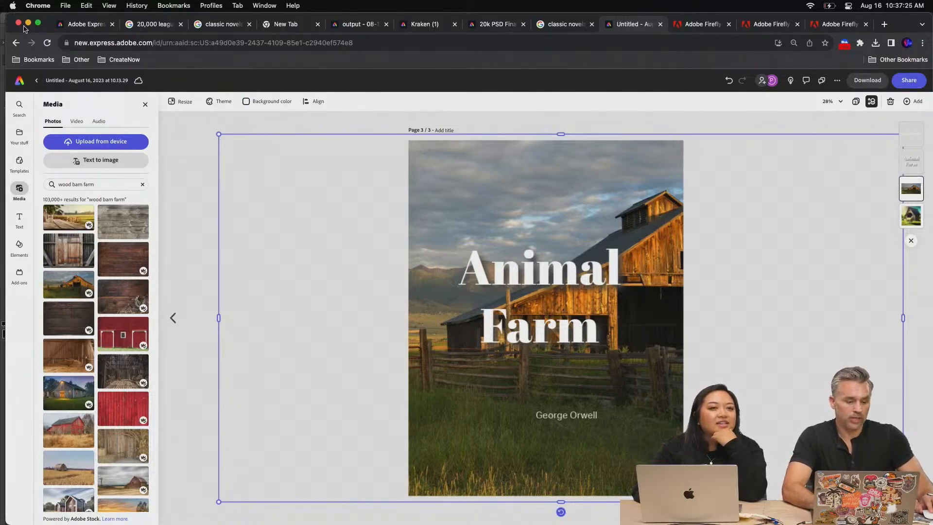
pyautogui.click(27, 24)
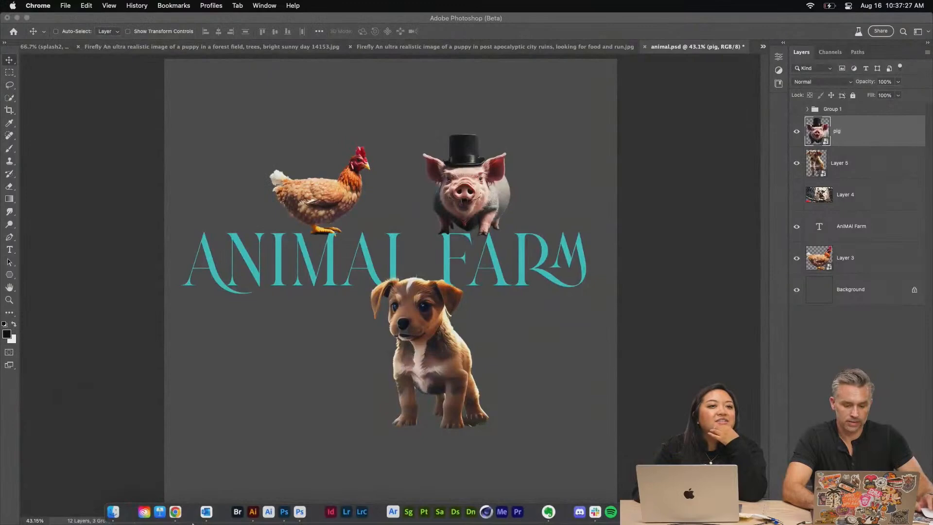
pyautogui.click(175, 511)
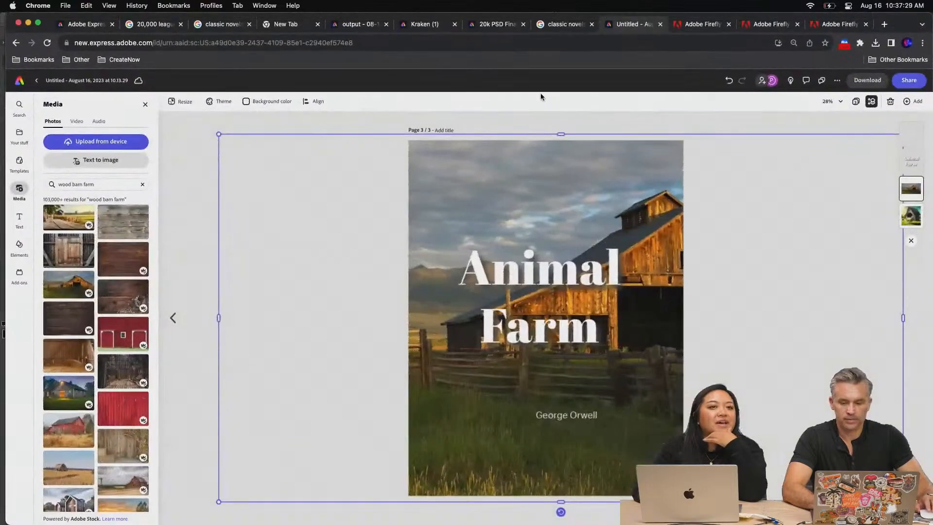
pyautogui.click(602, 114)
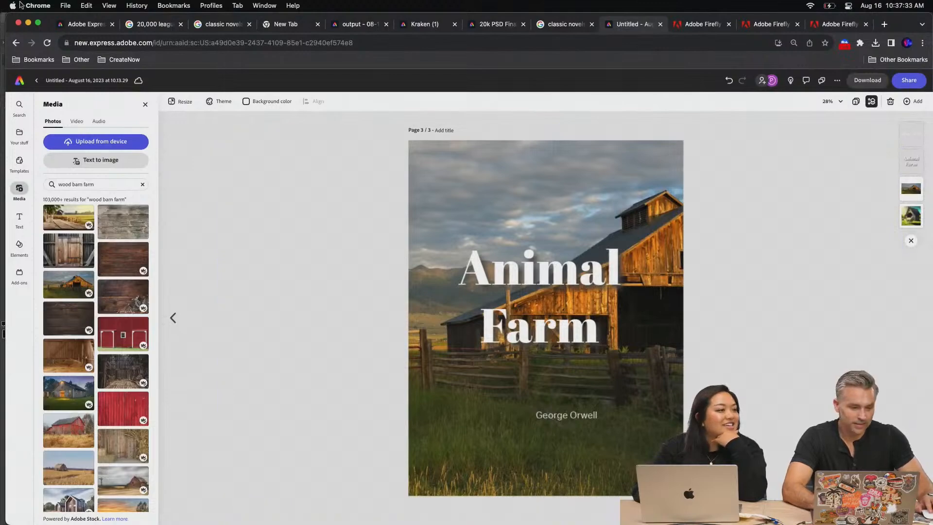
# Switch to Photoshop, hide the Animal Farm text layer in animal.psd, and shift the puppy slightly to the left
pyautogui.click(27, 23)
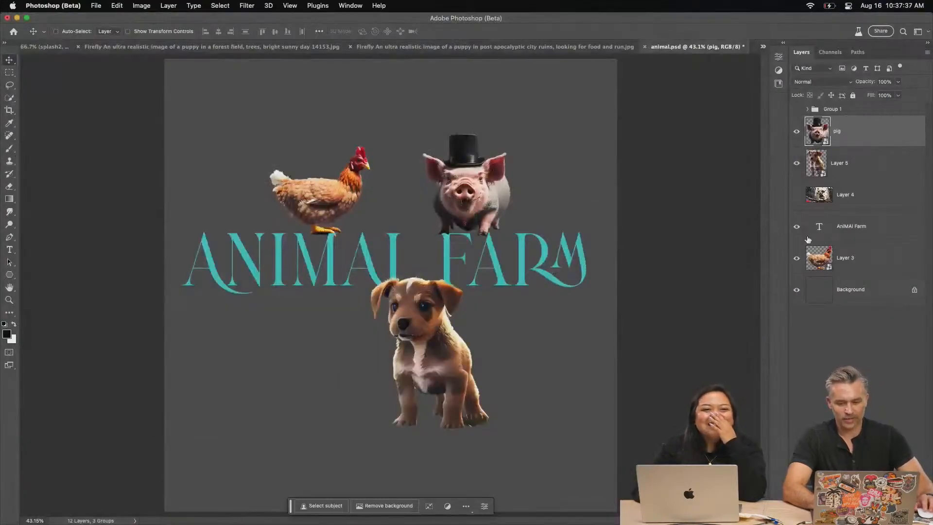
pyautogui.click(795, 227)
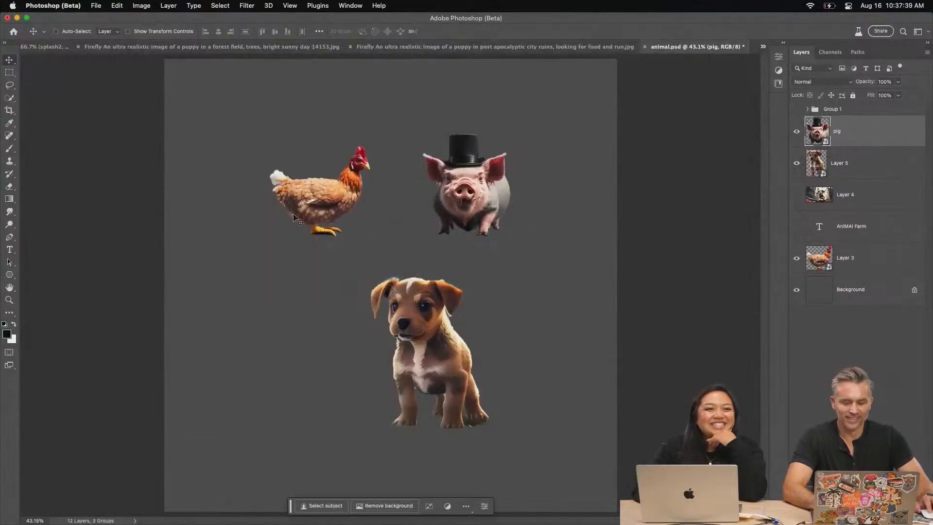
pyautogui.moveTo(408, 307); pyautogui.dragTo(374, 321)
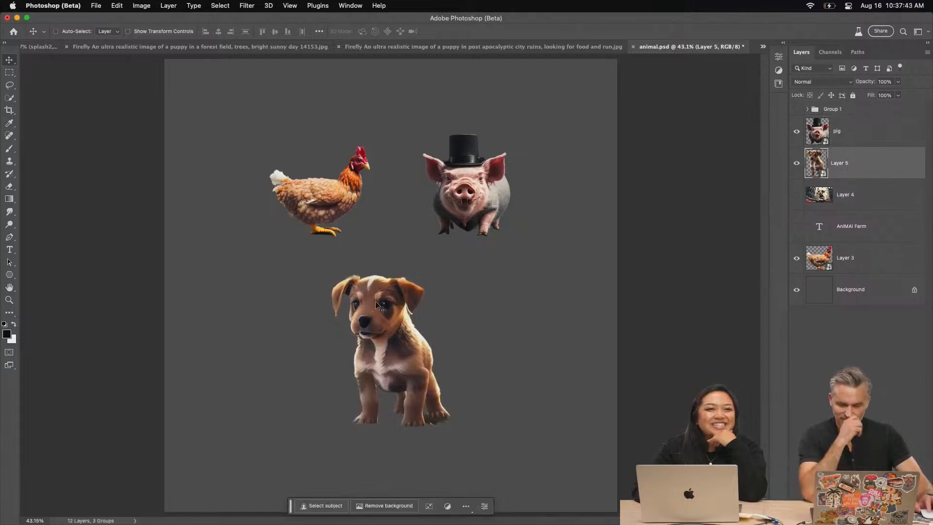
pyautogui.click(843, 253)
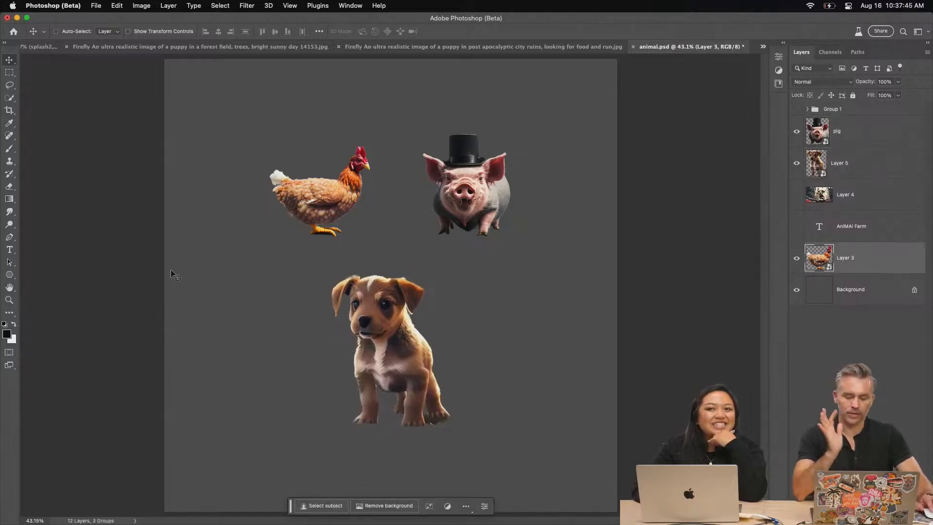
# Switch to the Firefly results for "horse in a field wearing a scarf" in Chrome and examine the generated images enlarged
pyautogui.click(172, 518)
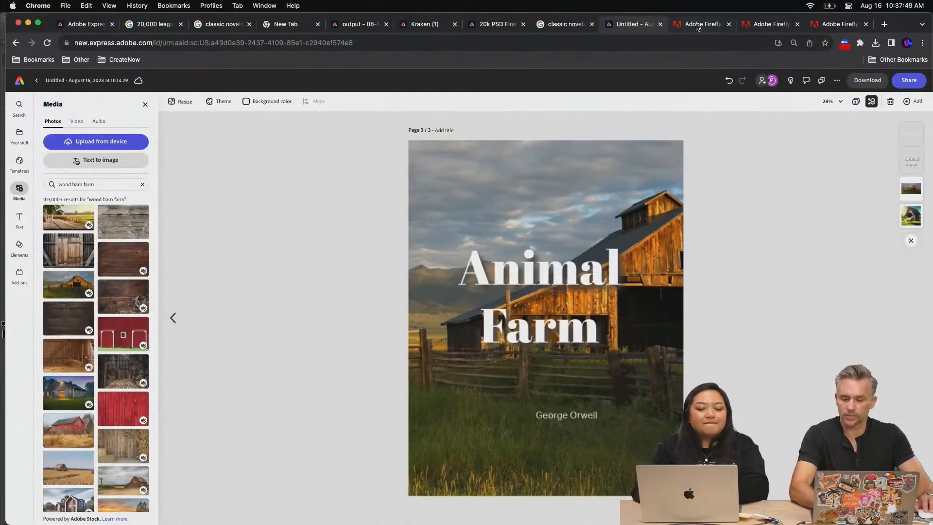
pyautogui.click(750, 24)
pyautogui.click(760, 26)
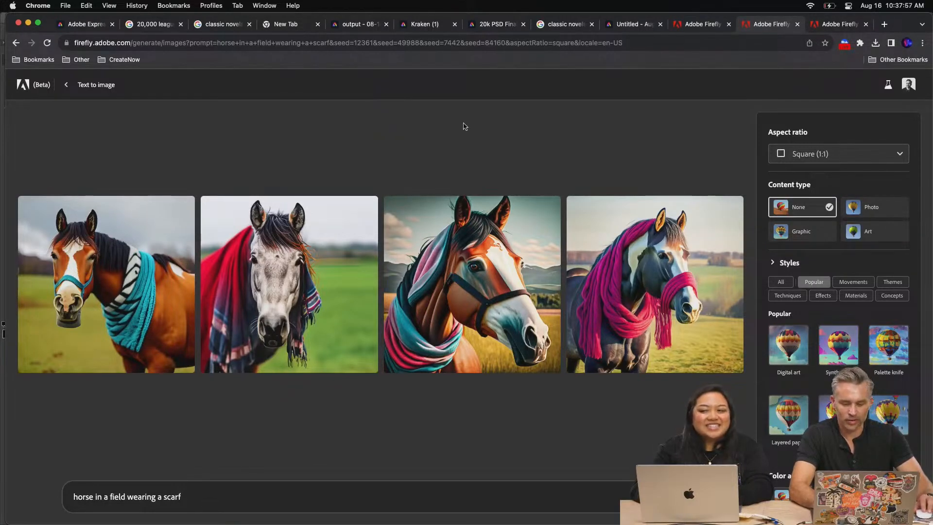
pyautogui.click(280, 292)
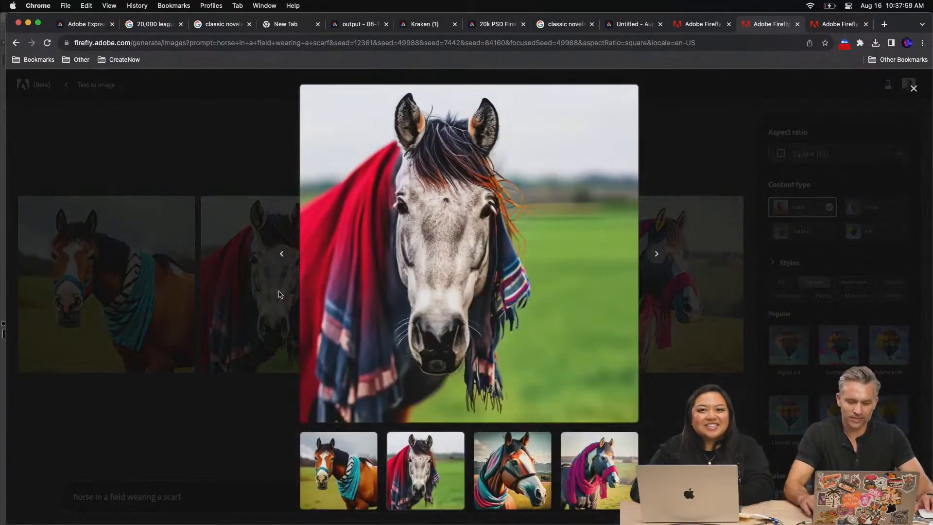
pyautogui.press('Right')
pyautogui.press('Right')
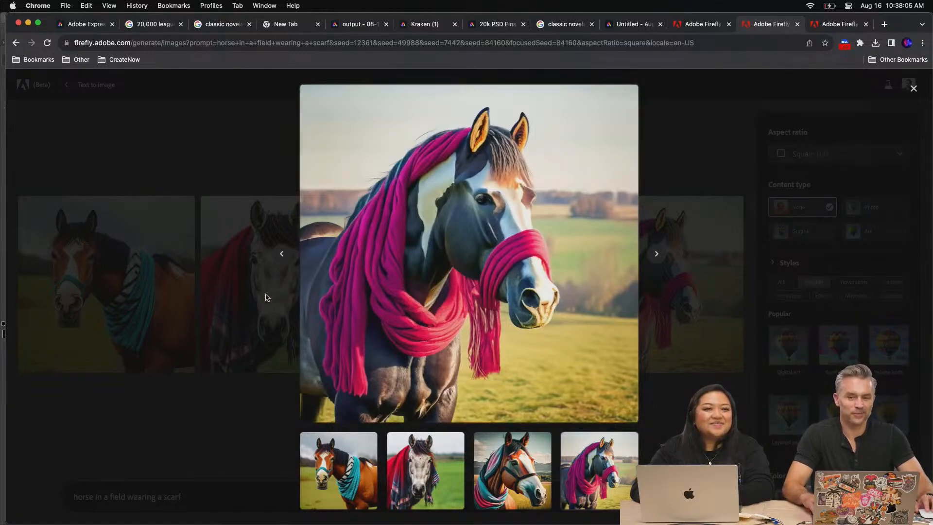
pyautogui.press('Right')
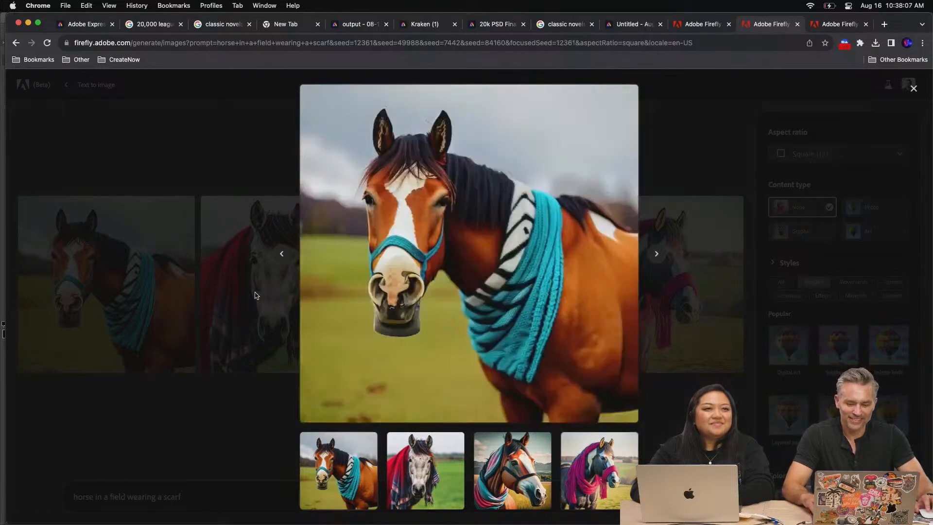
pyautogui.click(208, 164)
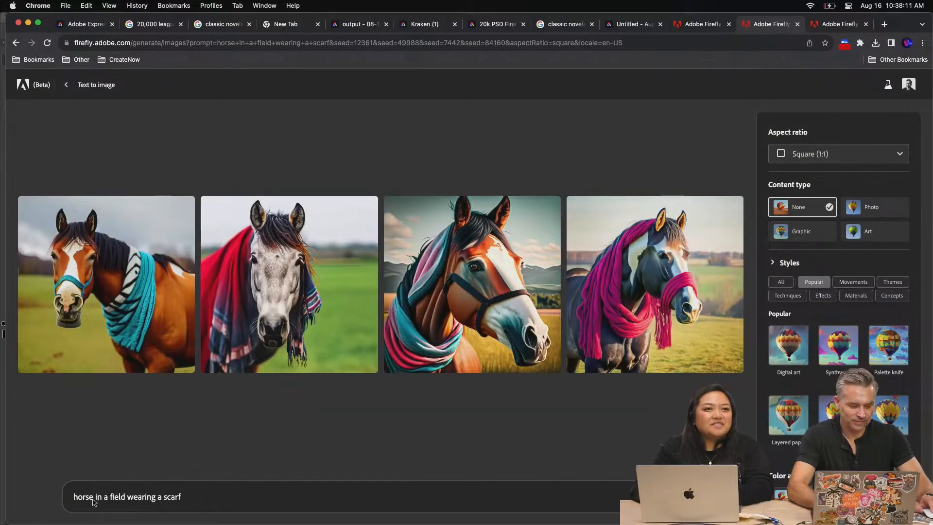
# Change the image prompt to "horse trotting a field wearing a scarf" and generate new images
pyautogui.write('trotting')
pyautogui.press('Return')
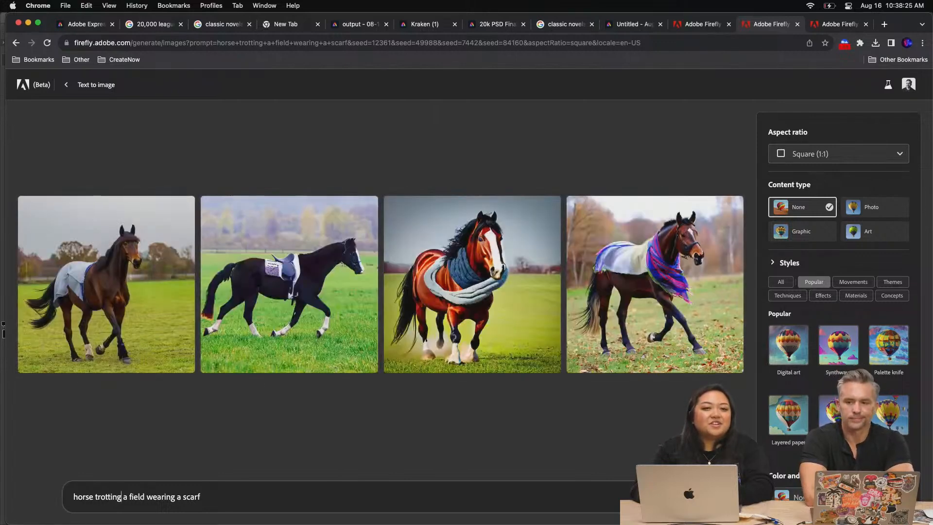
# View the first trotting horse image enlarged and return to the results
pyautogui.moveTo(475, 340)
pyautogui.click(27, 343)
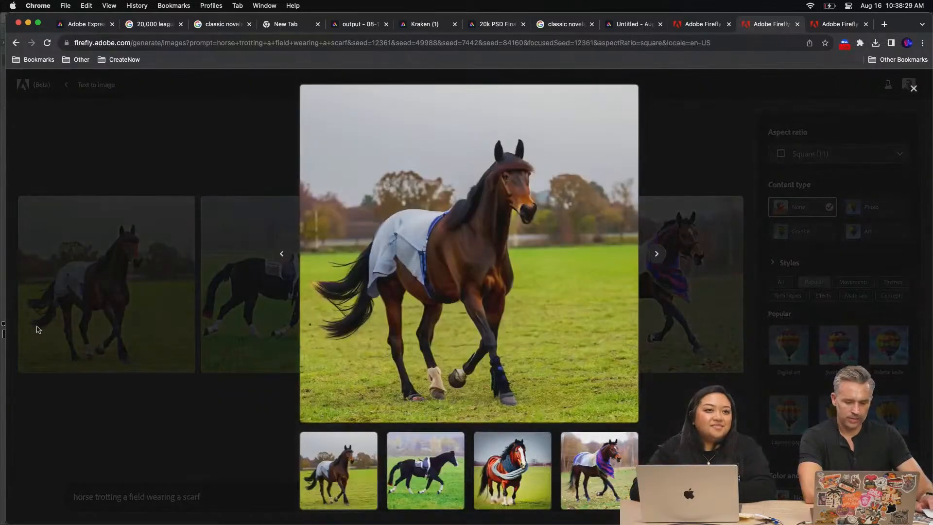
pyautogui.moveTo(578, 106)
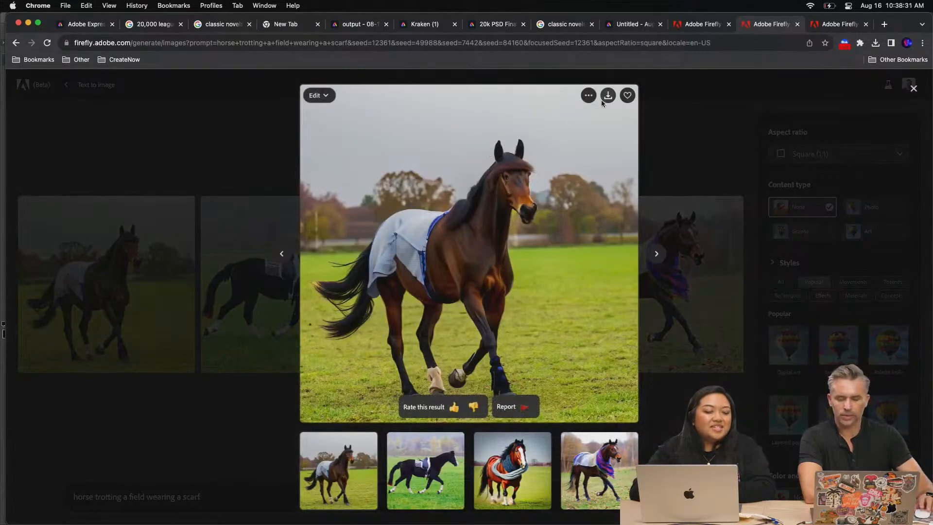
pyautogui.click(712, 163)
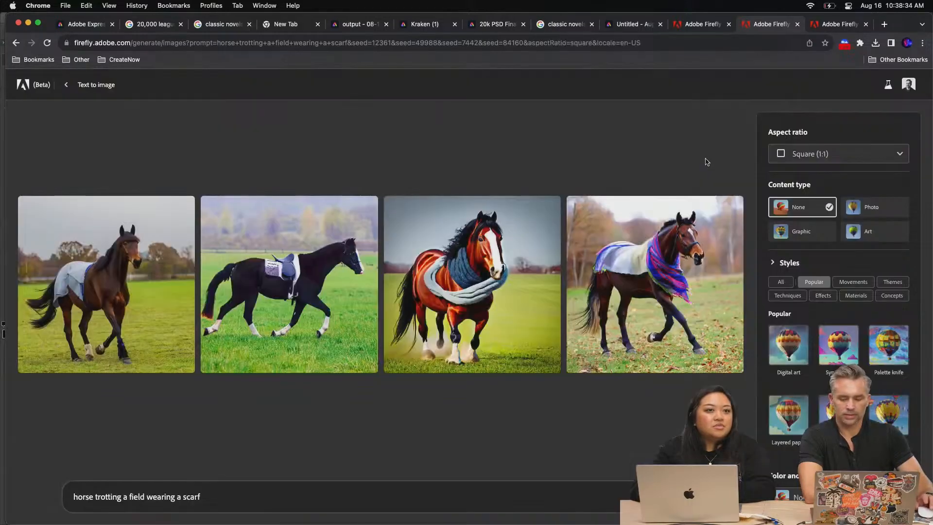
# Go to the Firefly text effects page and download the wooden ANIMAL FARM lettering with Content Credentials
pyautogui.click(695, 31)
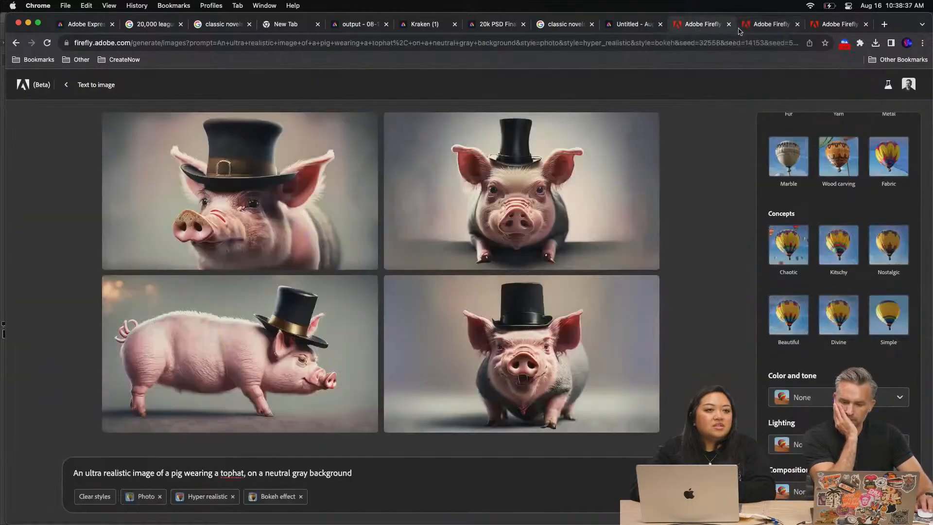
pyautogui.click(759, 28)
pyautogui.click(854, 28)
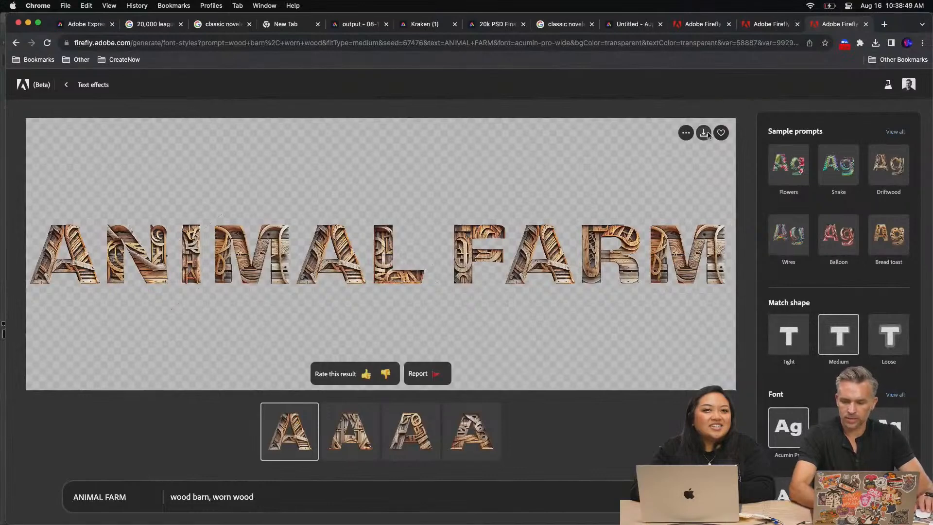
pyautogui.click(704, 133)
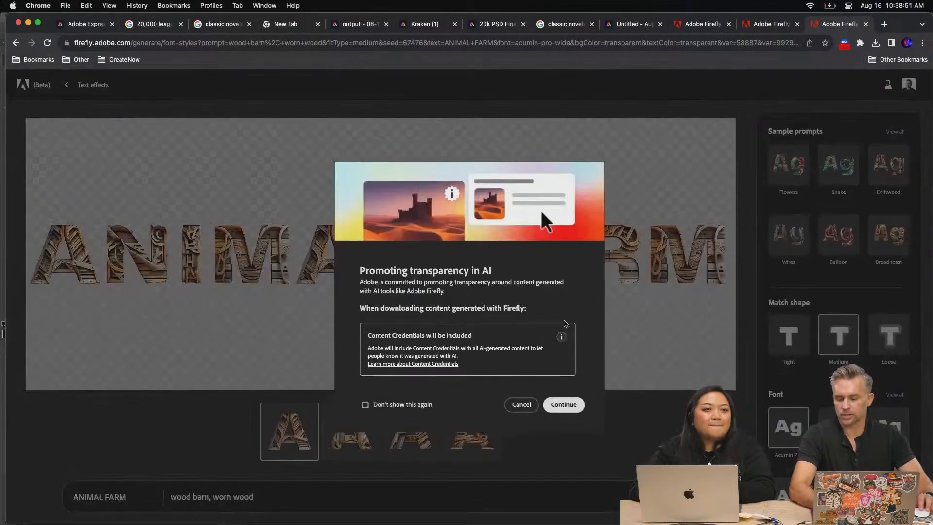
pyautogui.click(557, 405)
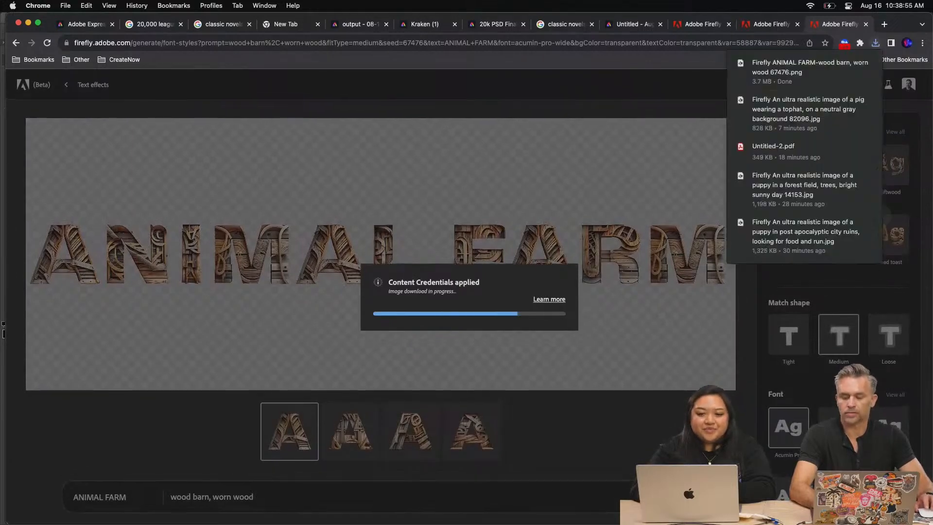
# Browse the full font list and set the ANIMAL FARM text effect's font to Poplar
pyautogui.scroll(-5, 893, 221)
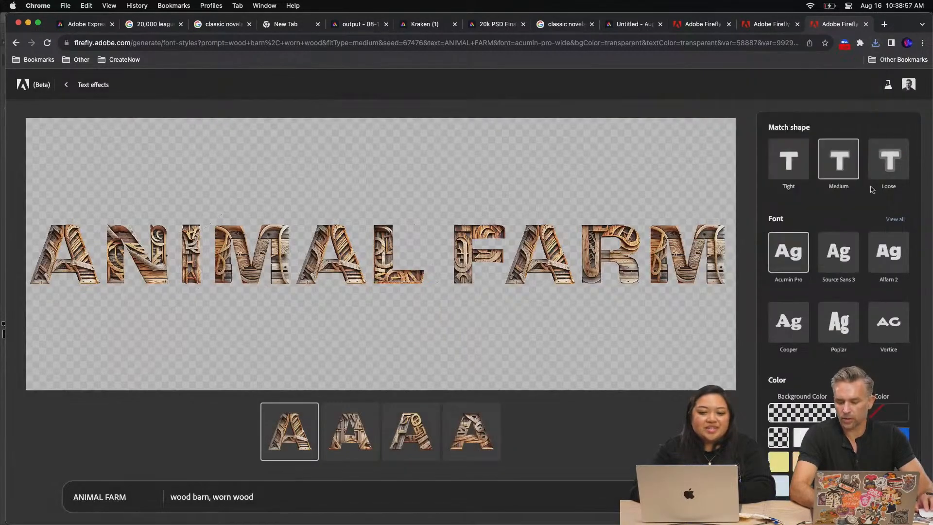
pyautogui.click(893, 220)
pyautogui.scroll(-5, 866, 219)
pyautogui.scroll(5, 866, 219)
pyautogui.scroll(1, 866, 218)
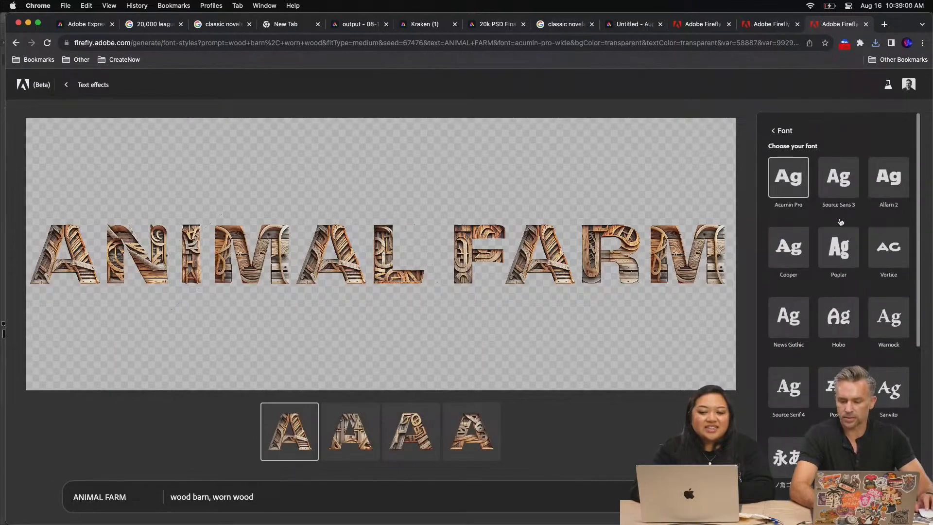
pyautogui.click(834, 246)
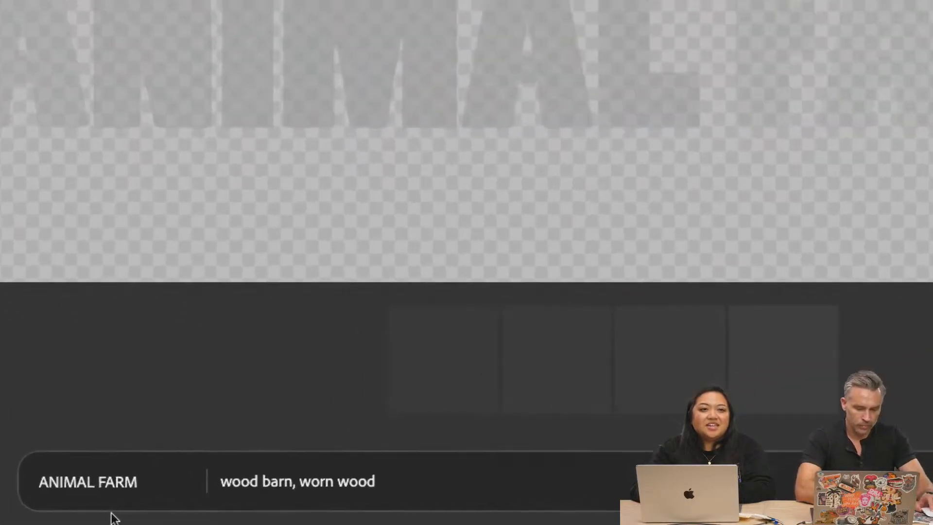
# Extend the text effect prompt to "wood barn, worn wood, farmhouse, field" and regenerate the lettering
pyautogui.click(203, 496)
pyautogui.click(429, 477)
pyautogui.write(', fiel')
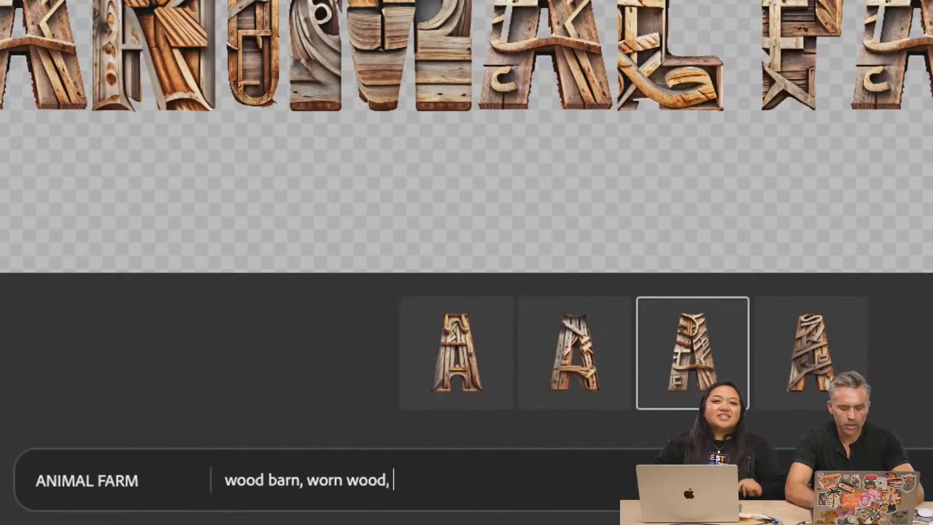
pyautogui.press('BackSpace')
pyautogui.press('BackSpace')
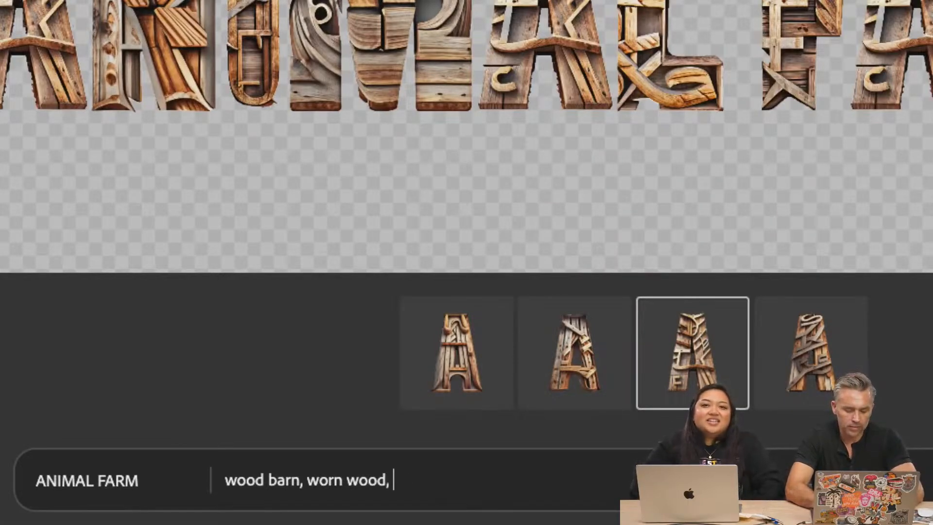
pyautogui.write('rmou')
pyautogui.press('BackSpace')
pyautogui.press('BackSpace')
pyautogui.write('ho')
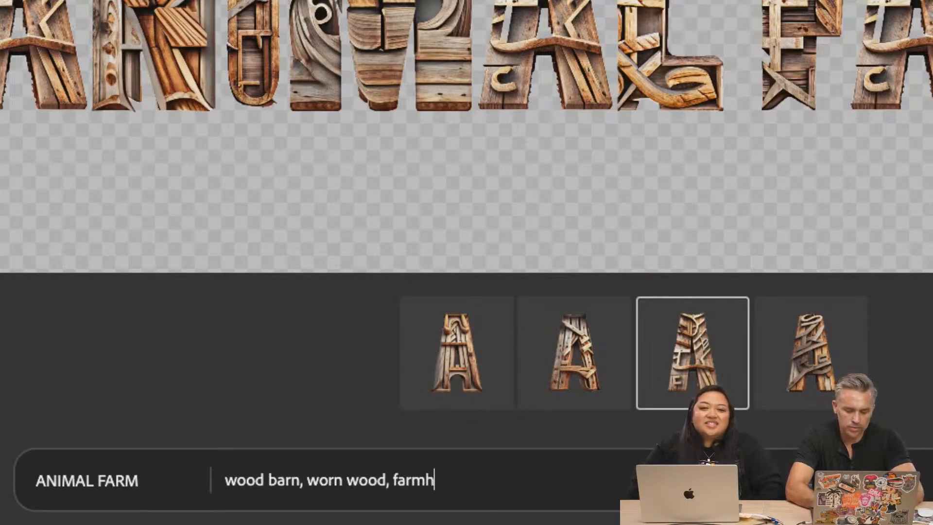
pyautogui.write('use, field')
pyautogui.press('Return')
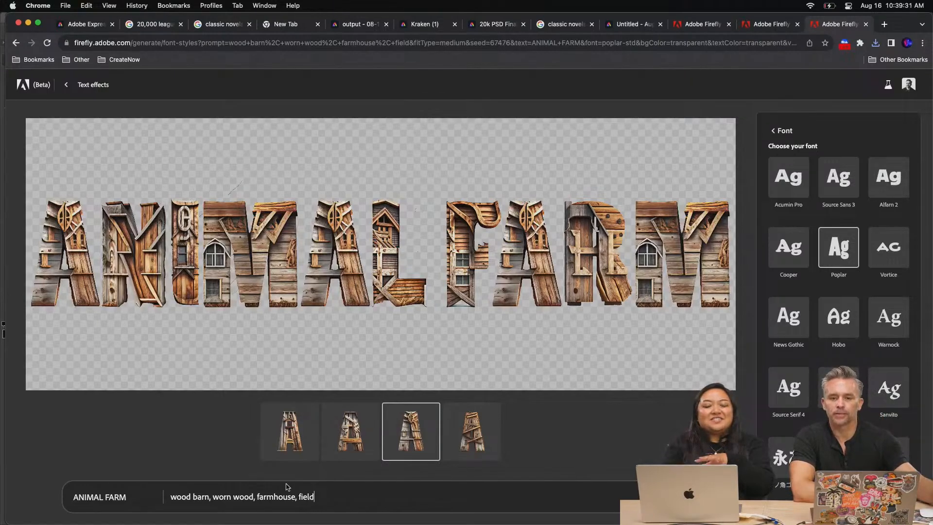
# Download the farmhouse-style ANIMAL FARM lettering with Content Credentials
pyautogui.moveTo(279, 167)
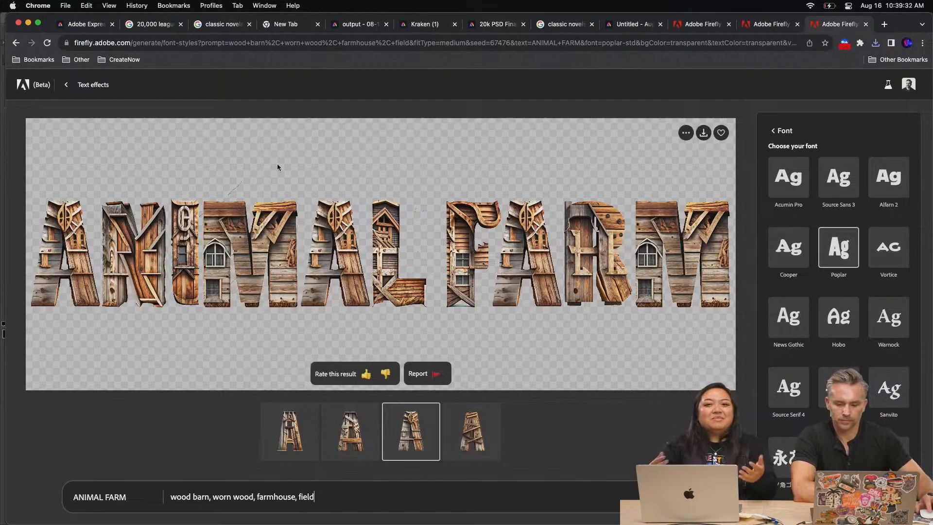
pyautogui.click(702, 134)
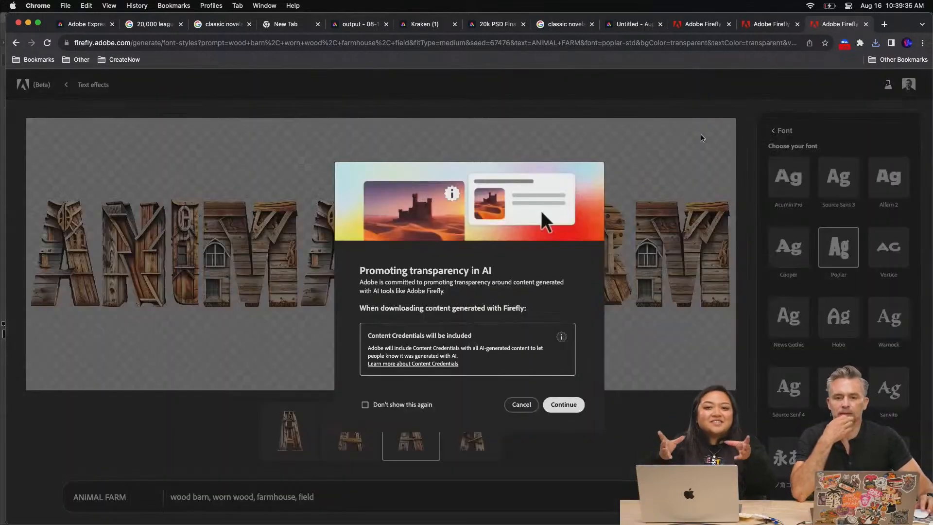
pyautogui.click(557, 409)
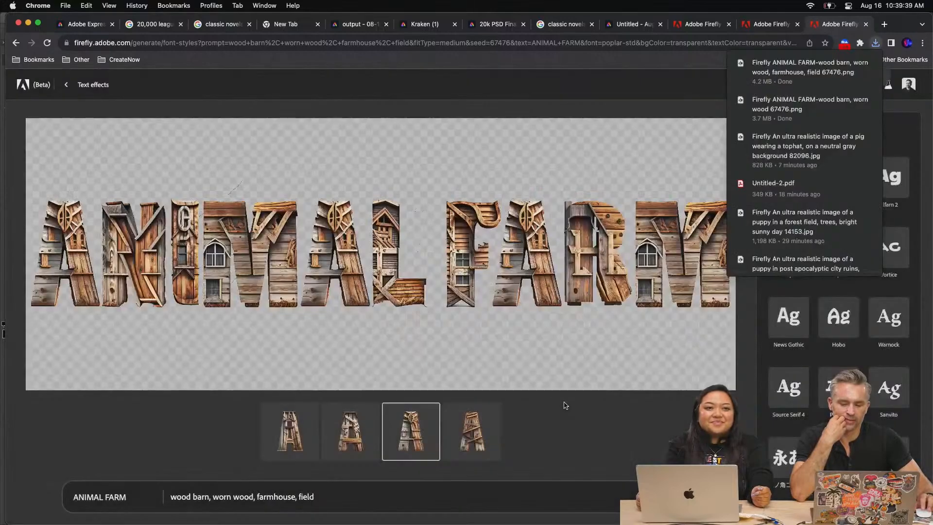
# Switch to the Downloads folder in Finder and preview the ANIMAL FARM PNG made with the farmhouse and field prompt
pyautogui.moveTo(39, 522)
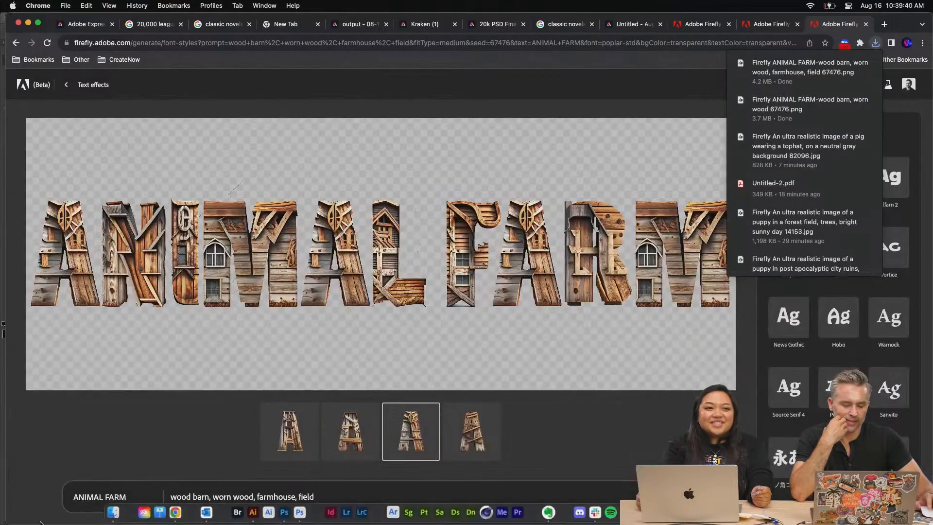
pyautogui.click(114, 512)
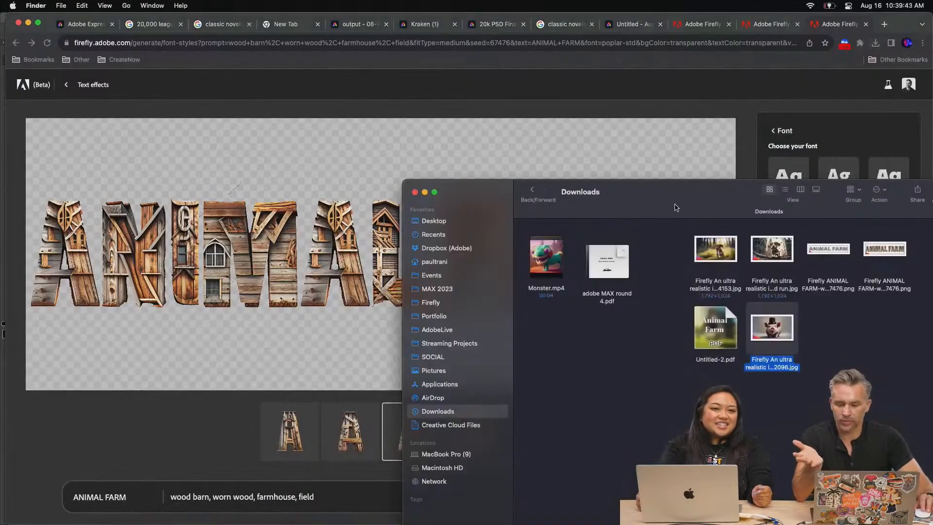
pyautogui.moveTo(676, 208); pyautogui.dragTo(423, 144)
pyautogui.click(642, 187)
pyautogui.press('space')
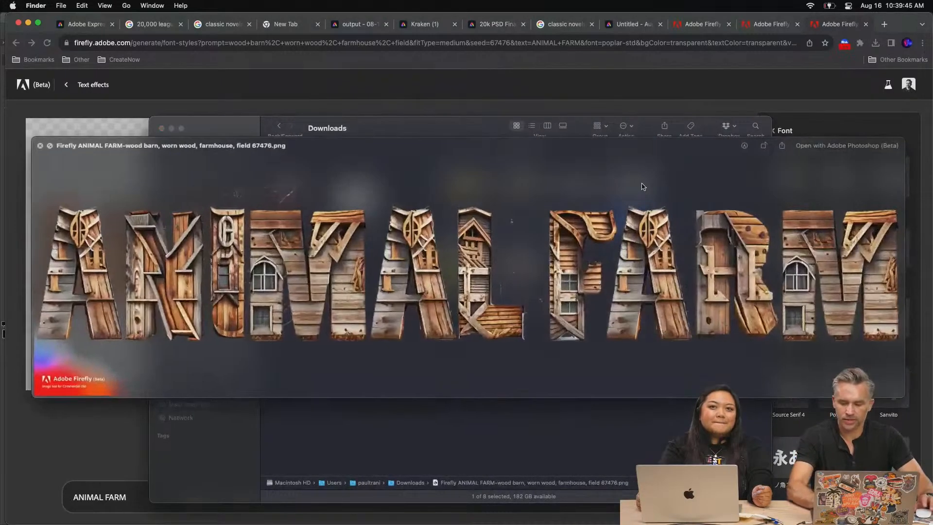
# Close the file preview, return to Firefly, and set the ANIMAL FARM text effect's Match shape to Loose
pyautogui.press('space')
pyautogui.press('space')
pyautogui.press('space')
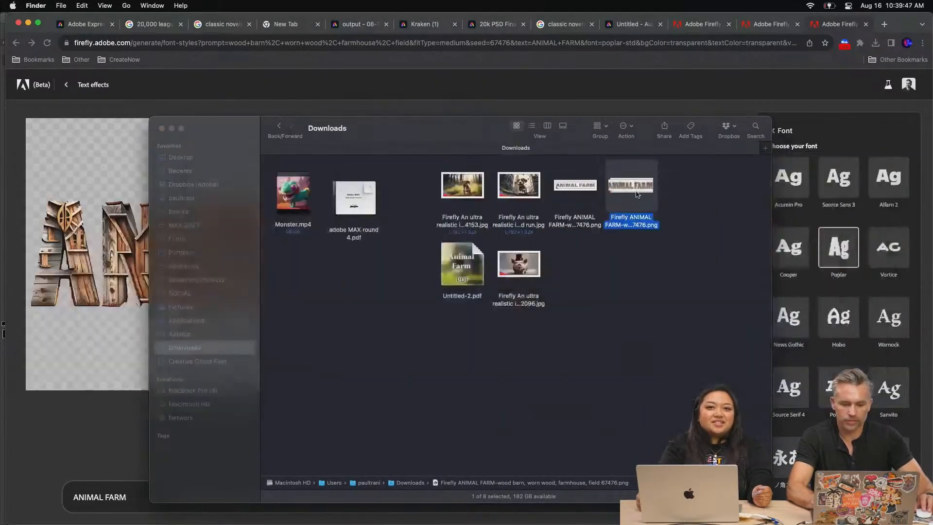
pyautogui.click(638, 91)
pyautogui.scroll(2, 892, 214)
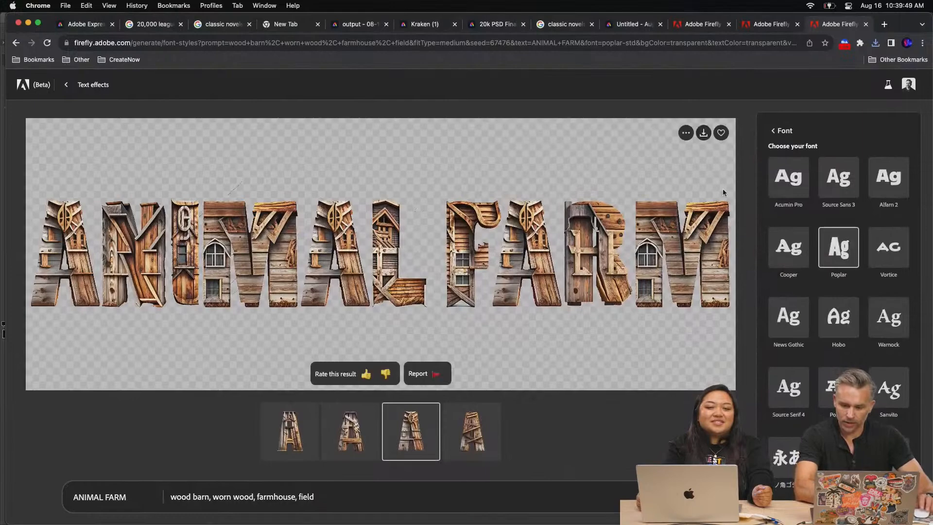
pyautogui.click(779, 131)
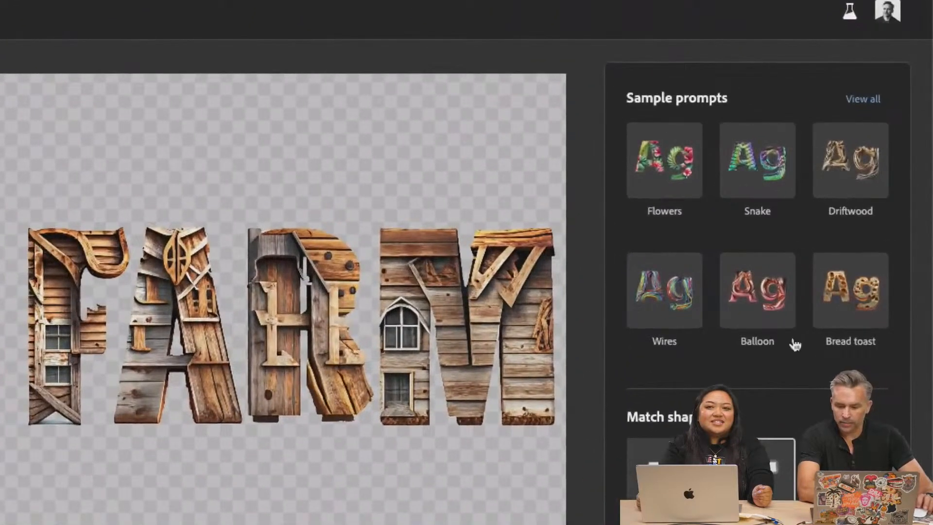
pyautogui.scroll(-5, 836, 286)
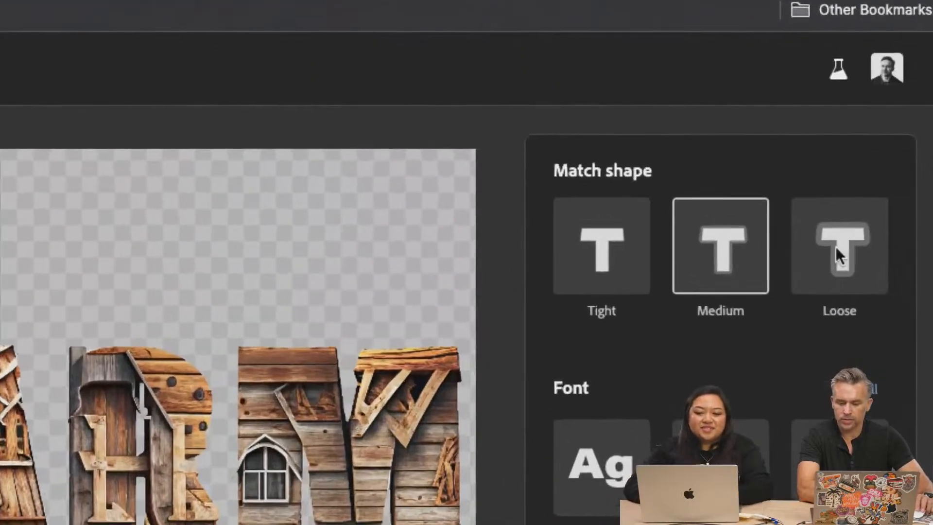
pyautogui.click(835, 249)
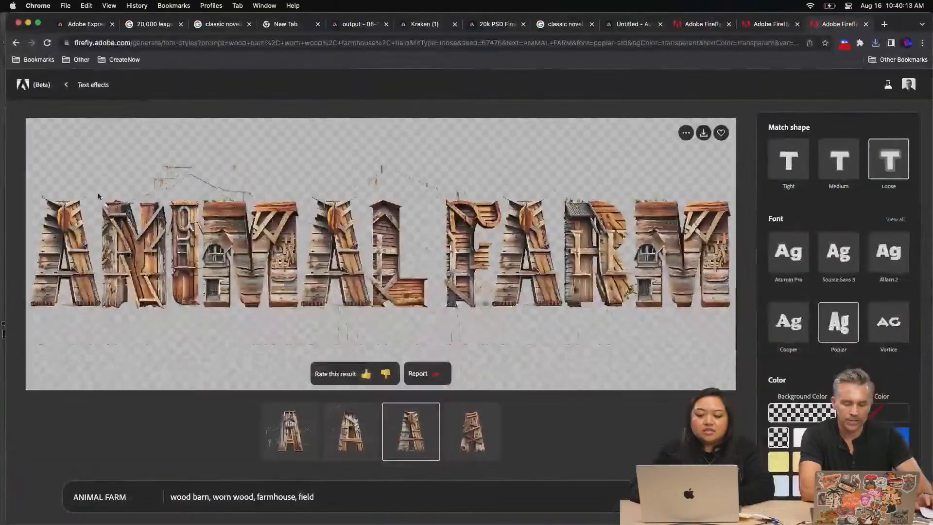
# Download the loose-fit ANIMAL FARM lettering with Content Credentials and open the PNG from the Downloads folder in Photoshop (Beta)
pyautogui.click(703, 135)
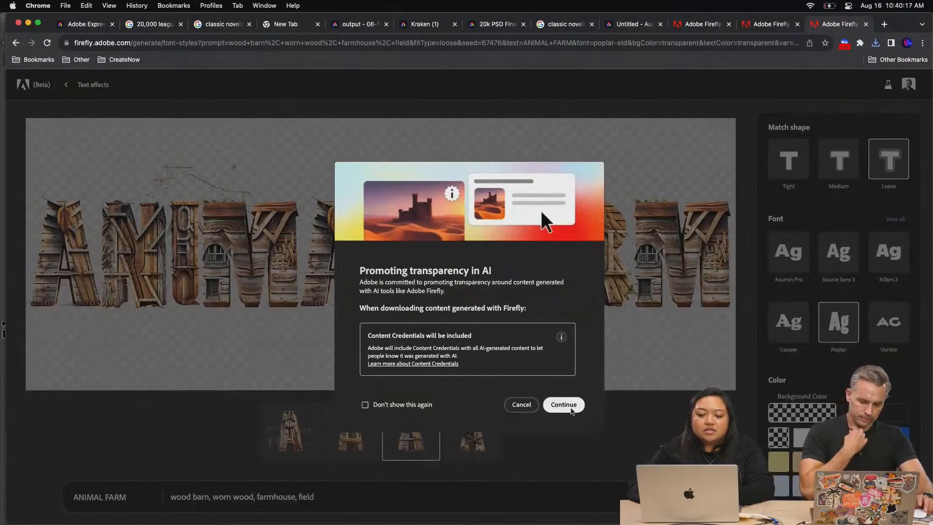
pyautogui.click(565, 404)
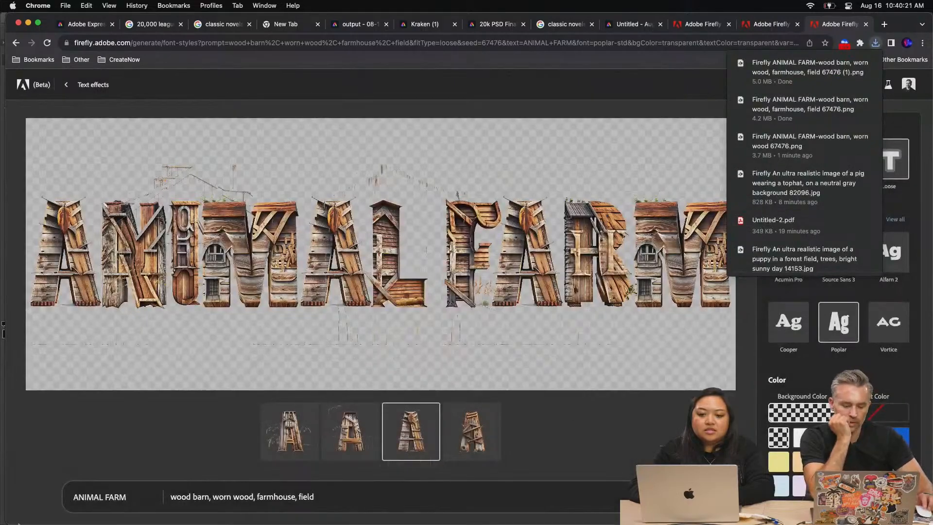
pyautogui.moveTo(121, 516)
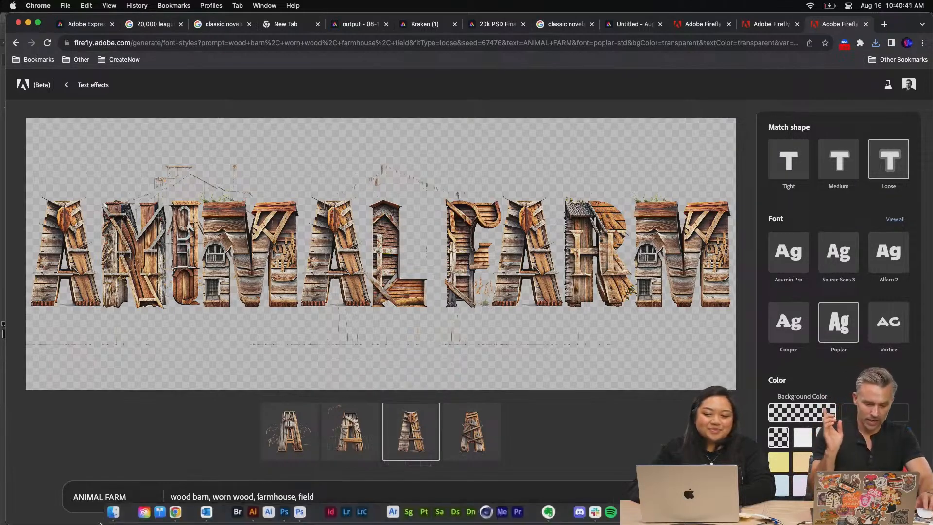
pyautogui.click(114, 512)
pyautogui.click(654, 328)
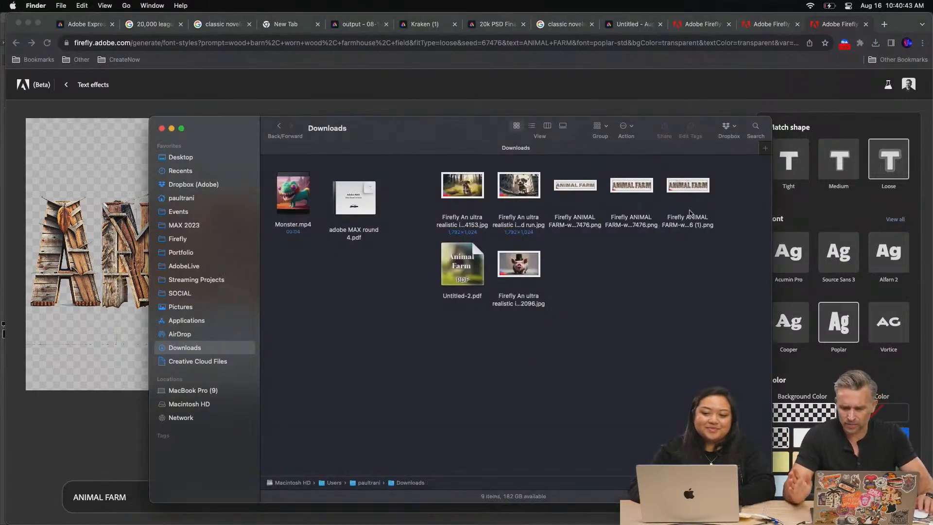
pyautogui.click(681, 189)
pyautogui.moveTo(683, 185); pyautogui.dragTo(301, 512)
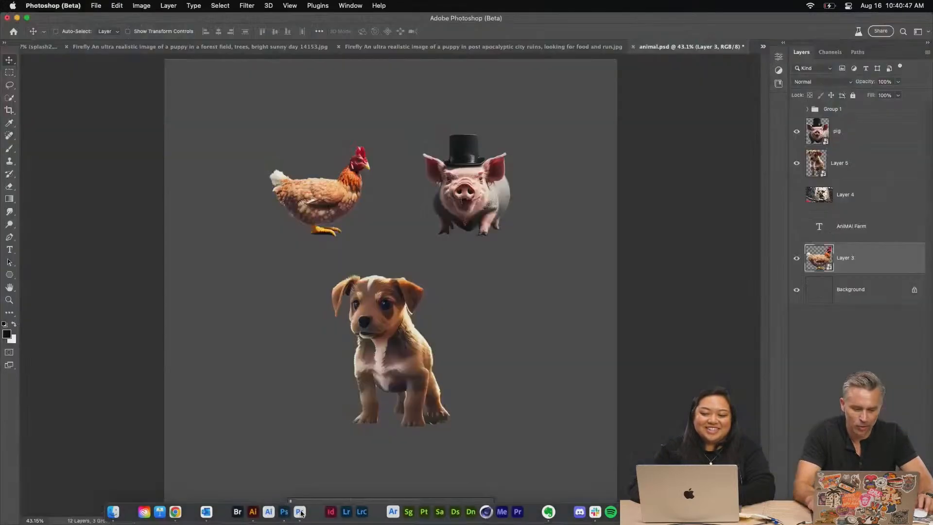
# Check the pixel dimensions and resolution of the ANIMAL FARM lettering image
pyautogui.click(141, 6)
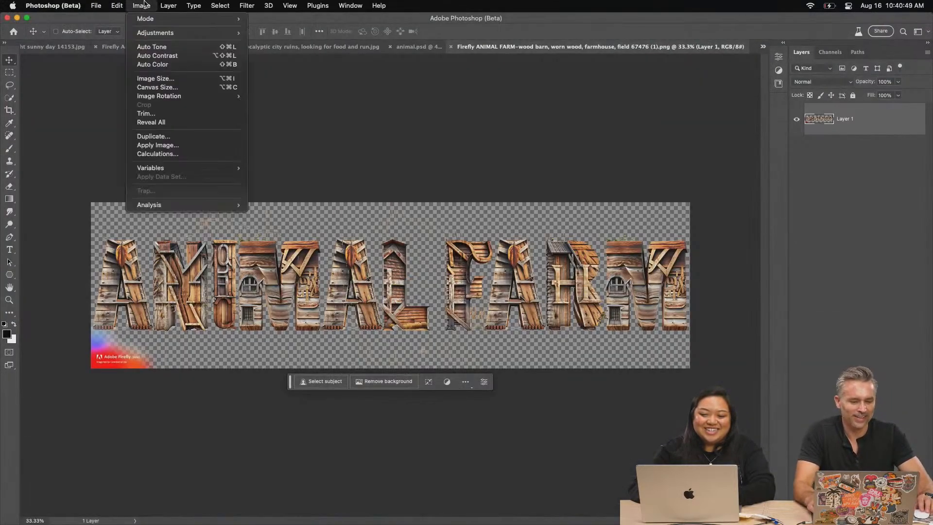
pyautogui.click(148, 79)
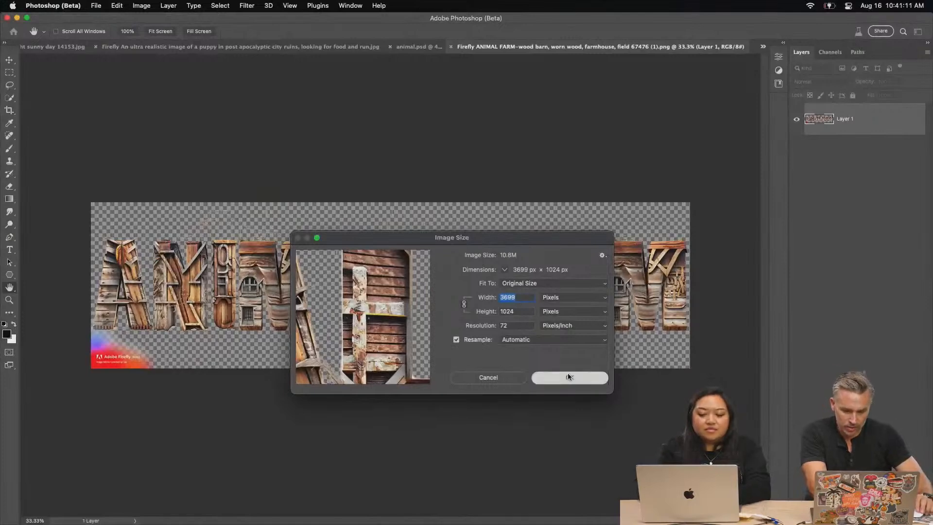
pyautogui.click(539, 377)
# Switch to Chrome and open firefly.adobe.com in a new tab
pyautogui.click(184, 513)
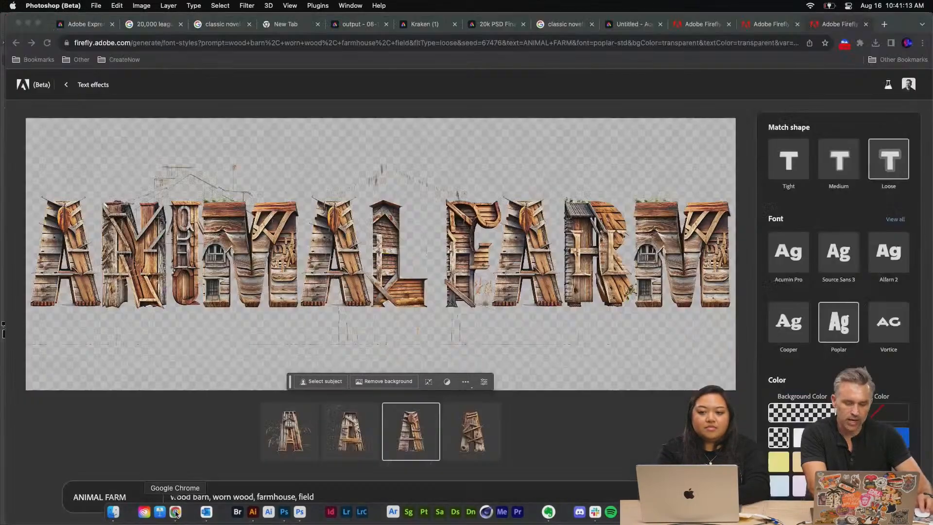
pyautogui.click(773, 30)
pyautogui.click(690, 30)
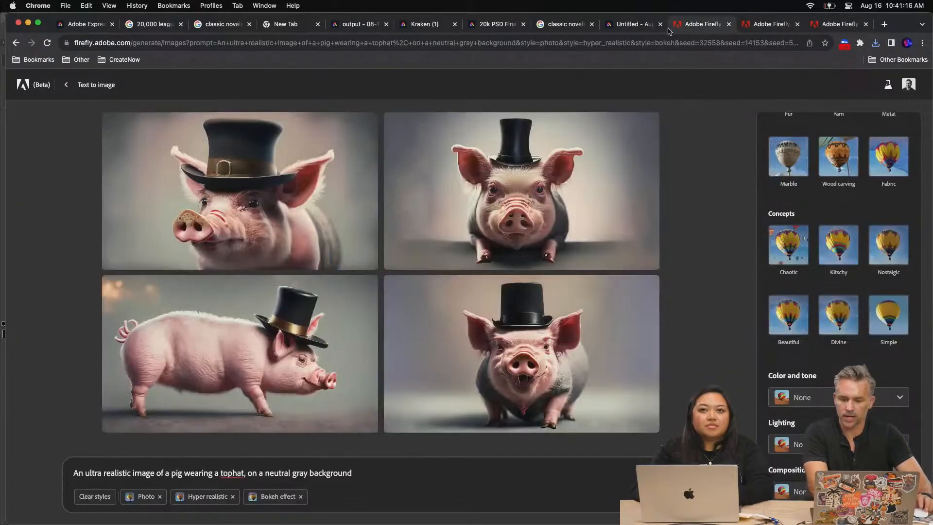
pyautogui.click(884, 24)
pyautogui.write('firefly.adobe.com')
pyautogui.press('Return')
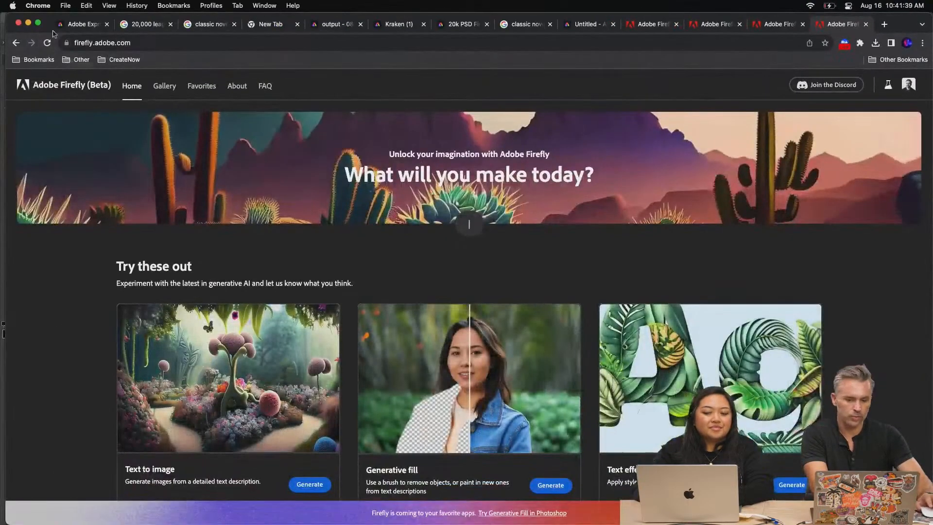
# Return to Photoshop (Beta), lasso the Adobe Firefly watermark in the lettering image's lower-left corner, delete it and deselect
pyautogui.click(28, 23)
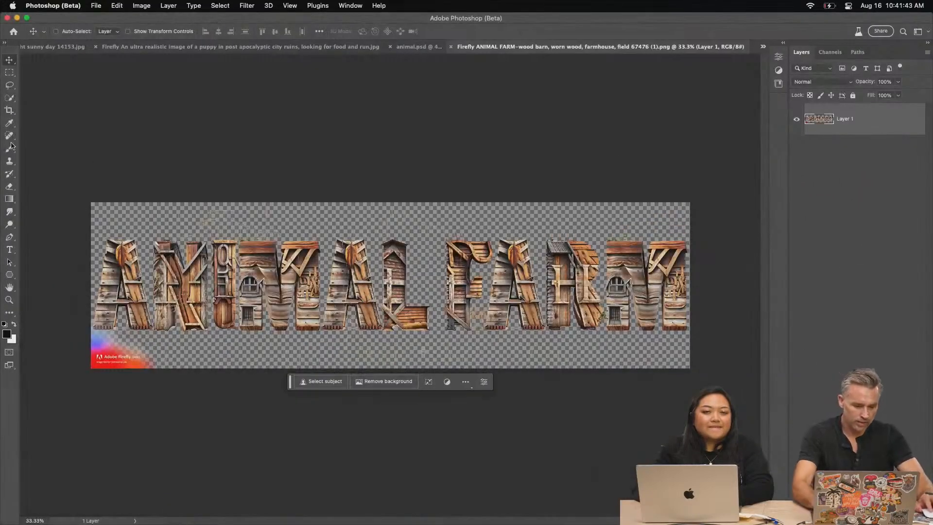
pyautogui.click(6, 87)
pyautogui.press('super+equal')
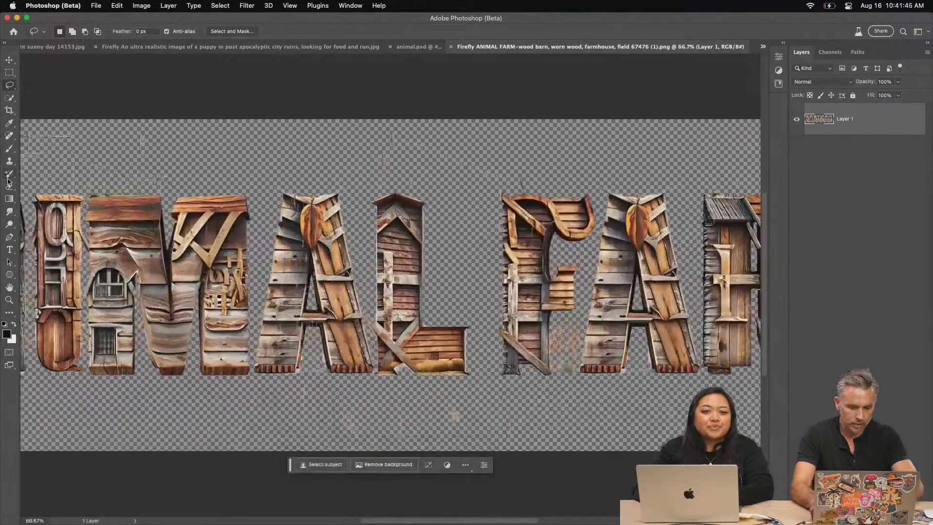
pyautogui.moveTo(232, 259); pyautogui.dragTo(612, 217)
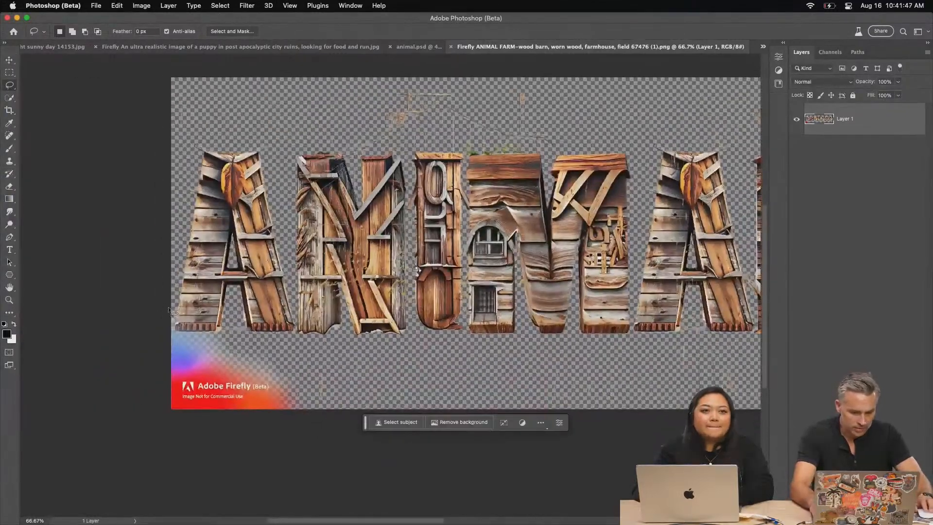
pyautogui.moveTo(173, 310)
pyautogui.mouseDown()
pyautogui.moveTo(236, 338)
pyautogui.moveTo(284, 366)
pyautogui.moveTo(298, 375)
pyautogui.moveTo(312, 414)
pyautogui.moveTo(157, 456)
pyautogui.moveTo(60, 454)
pyautogui.mouseUp()
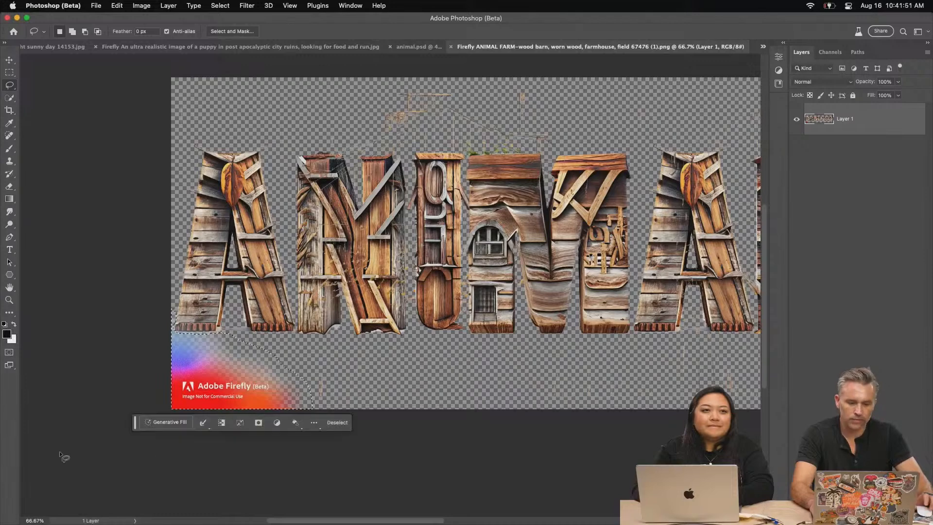
pyautogui.press('Delete')
pyautogui.press('super+d')
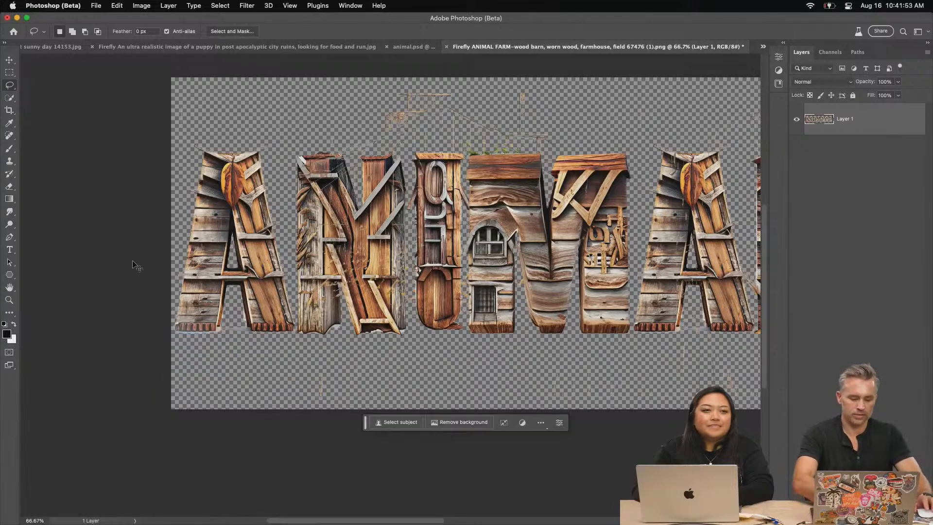
# Copy the entire cleaned ANIMAL FARM lettering and paste it into animal.psd
pyautogui.press('super+a')
pyautogui.press('super+c')
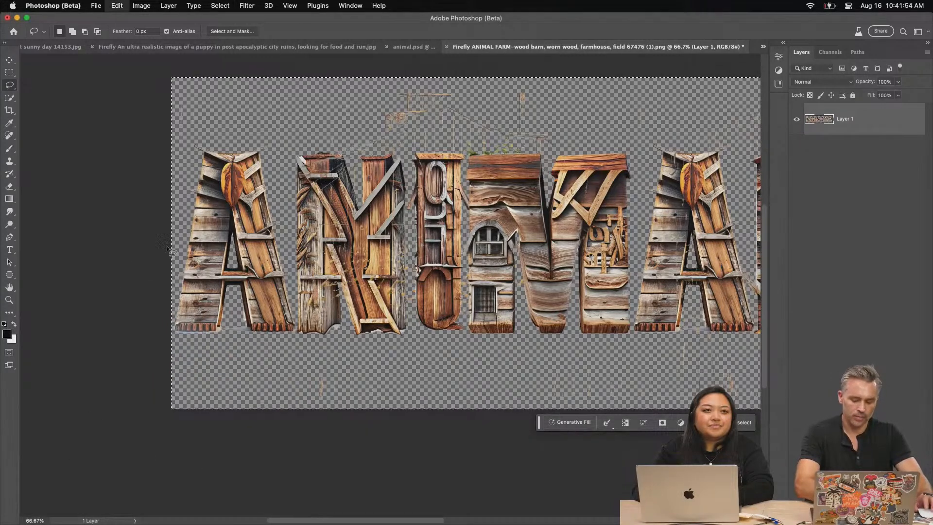
pyautogui.click(416, 48)
pyautogui.press('super+v')
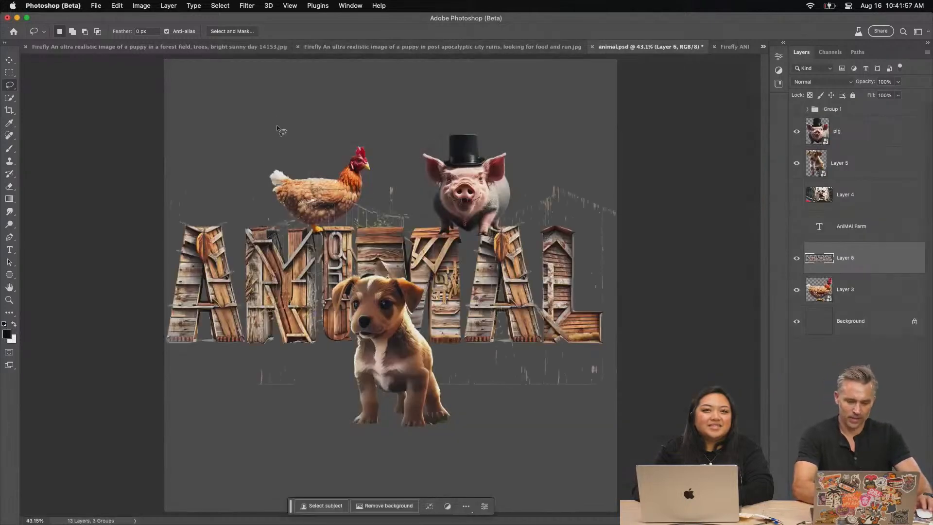
# Cut the visible word ANIMAL from the pasted lettering with a rectangular selection and paste it onto its own layer
pyautogui.click(6, 72)
pyautogui.moveTo(164, 113)
pyautogui.mouseDown()
pyautogui.moveTo(474, 396)
pyautogui.moveTo(619, 398)
pyautogui.moveTo(626, 430)
pyautogui.mouseUp()
pyautogui.press('super+x')
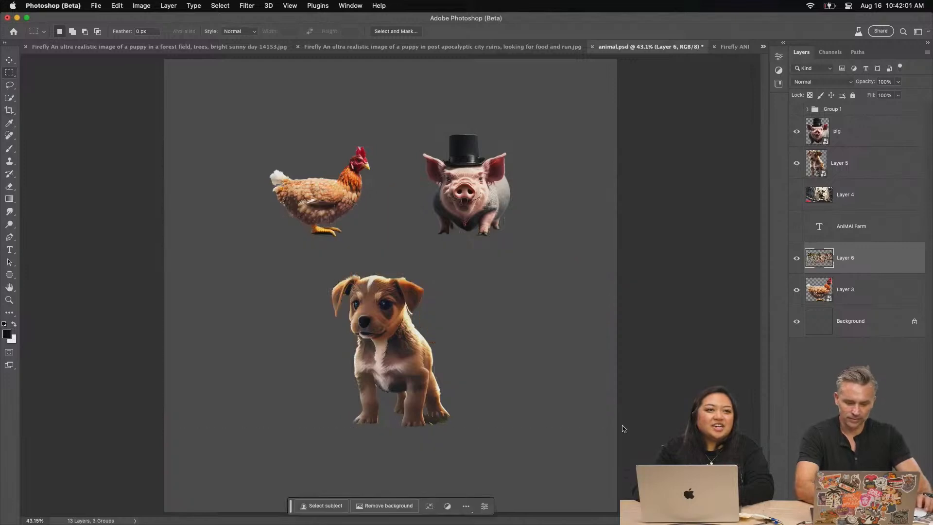
pyautogui.press('super+v')
# Move the remaining FARM lettering layer onto the canvas, placing it on a second line beneath ANIMAL
pyautogui.click(10, 60)
pyautogui.click(829, 296)
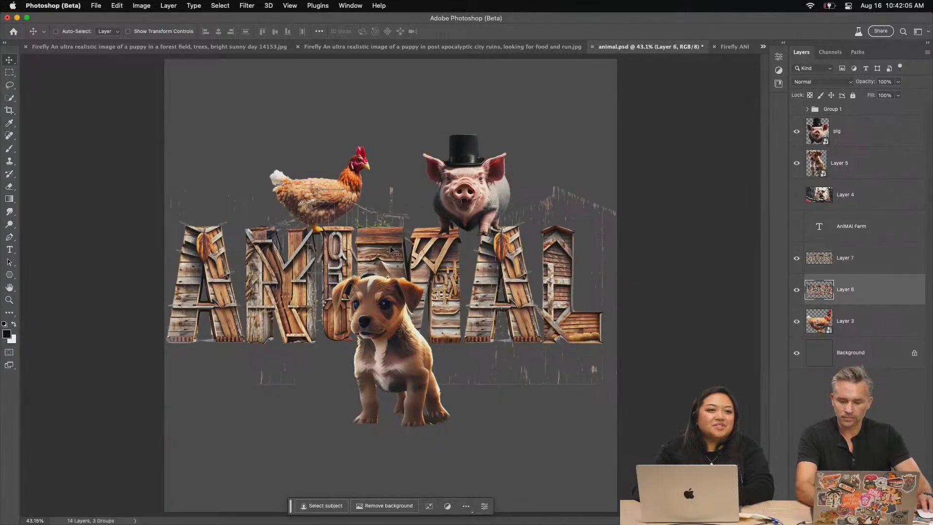
pyautogui.moveTo(486, 215); pyautogui.dragTo(154, 348)
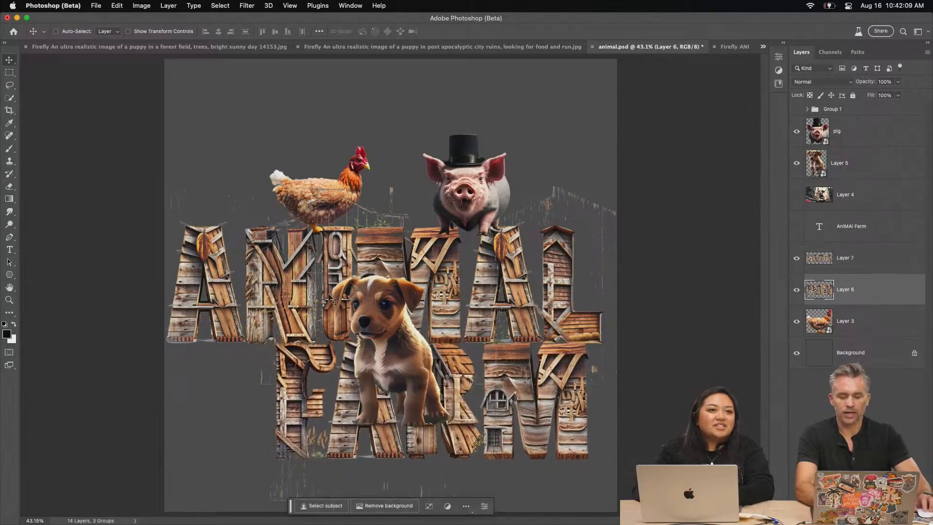
pyautogui.moveTo(318, 347); pyautogui.dragTo(269, 364)
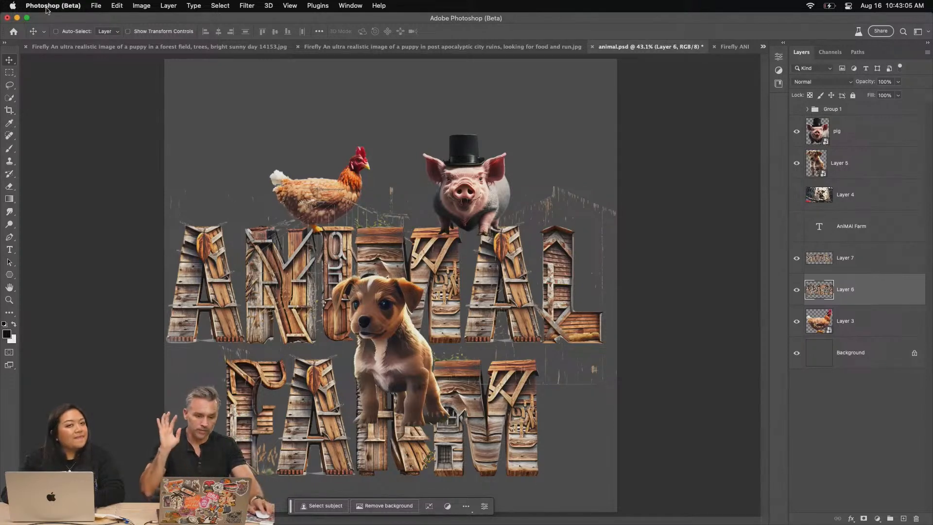
# Switch to Chrome, review the 20k PSD Final cover in Adobe Express, and return to the Firefly home page
pyautogui.click(17, 19)
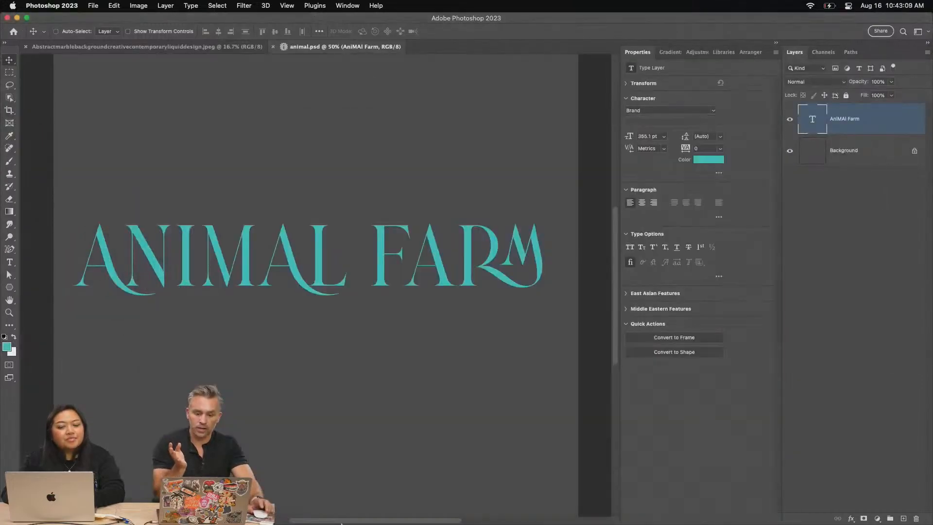
pyautogui.moveTo(342, 523)
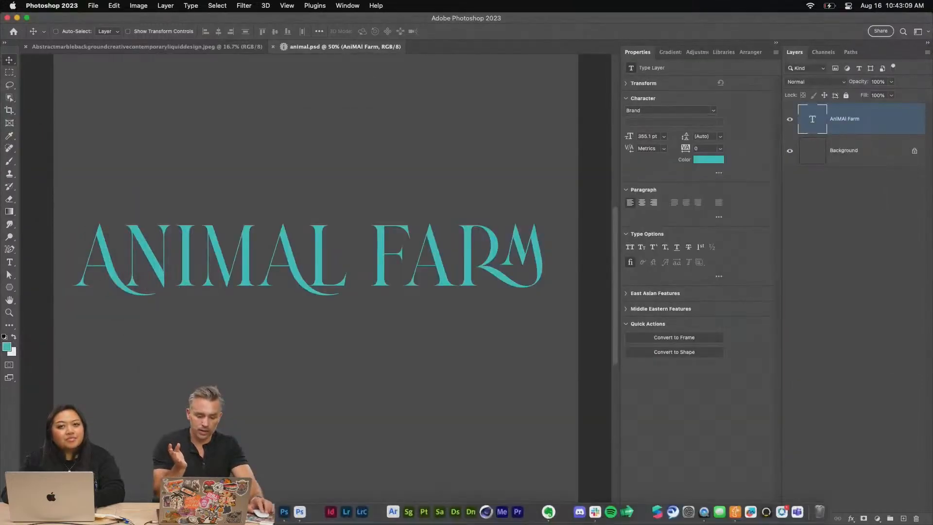
pyautogui.press('super+Tab')
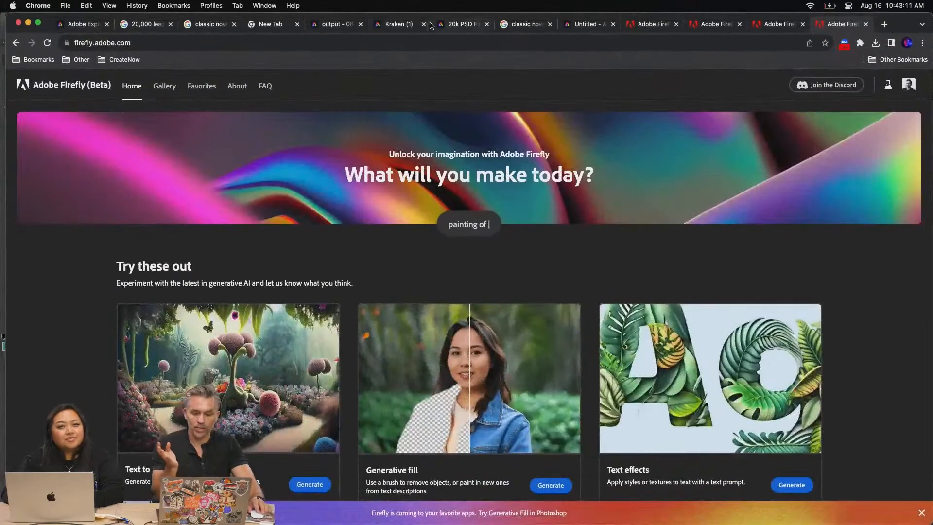
pyautogui.click(461, 24)
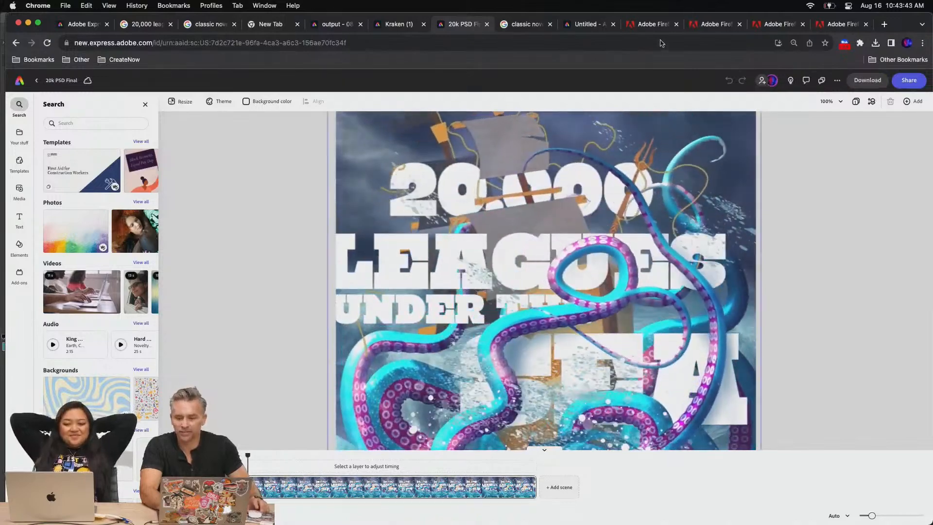
pyautogui.click(833, 23)
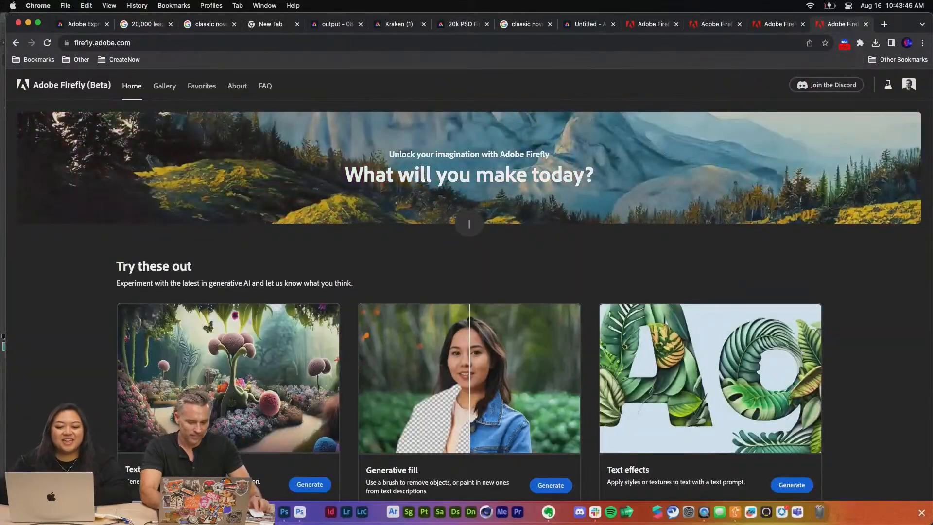
# Switch to Photoshop (Beta) and scale the puppy down slightly over the ANIMAL FARM lettering
pyautogui.click(300, 511)
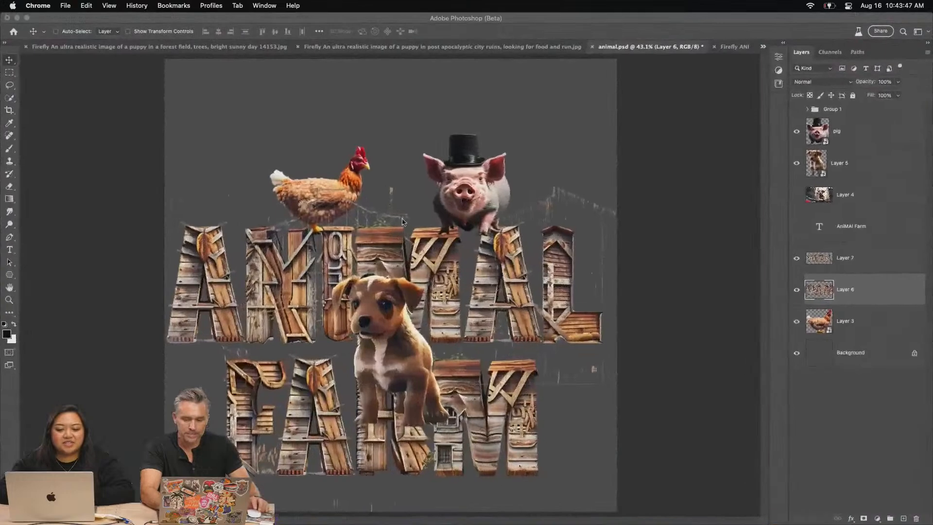
pyautogui.keyDown('super'); pyautogui.click(400, 320); pyautogui.keyUp('super')
pyautogui.press('super+t')
pyautogui.moveTo(331, 271); pyautogui.dragTo(342, 297)
pyautogui.press('Return')
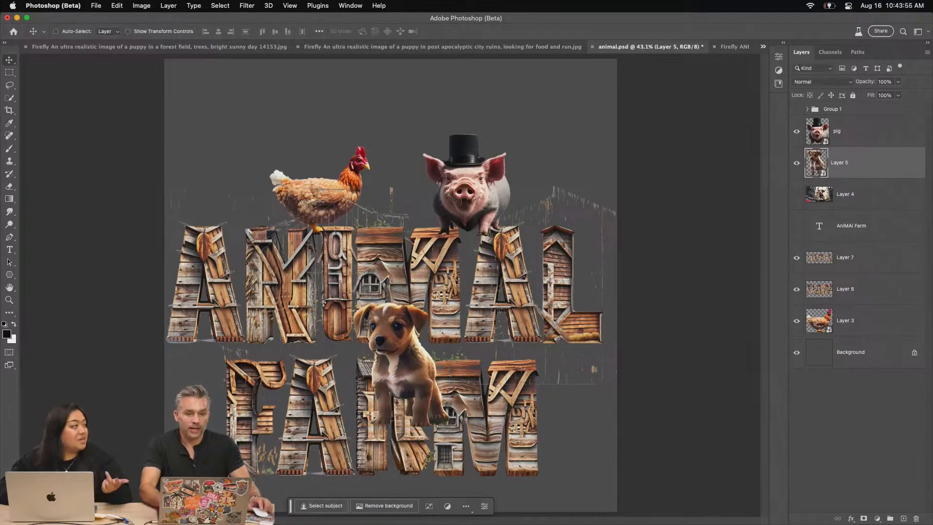
# Switch to Chrome, open Firefly's Text to image generator and browse its inspiration gallery
pyautogui.moveTo(272, 523)
pyautogui.press('super+Tab')
pyautogui.write('close-up of sci fi')
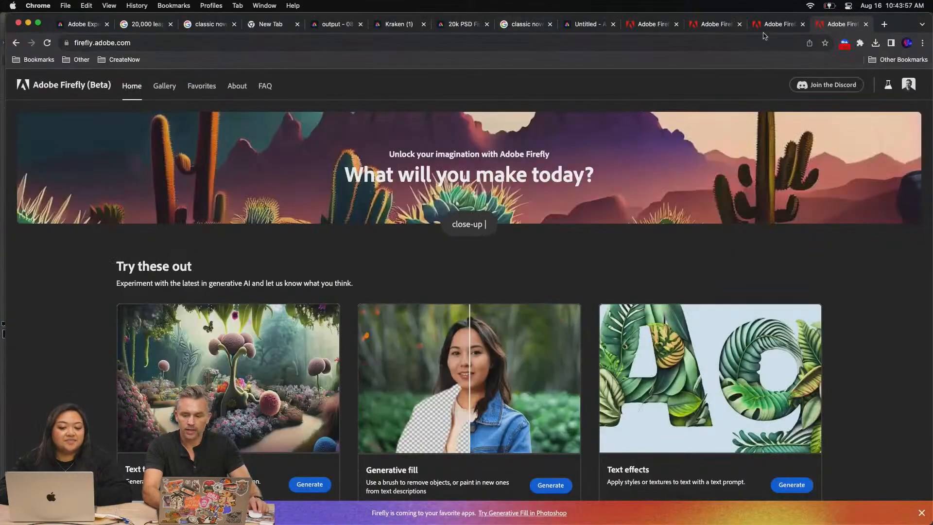
pyautogui.click(309, 484)
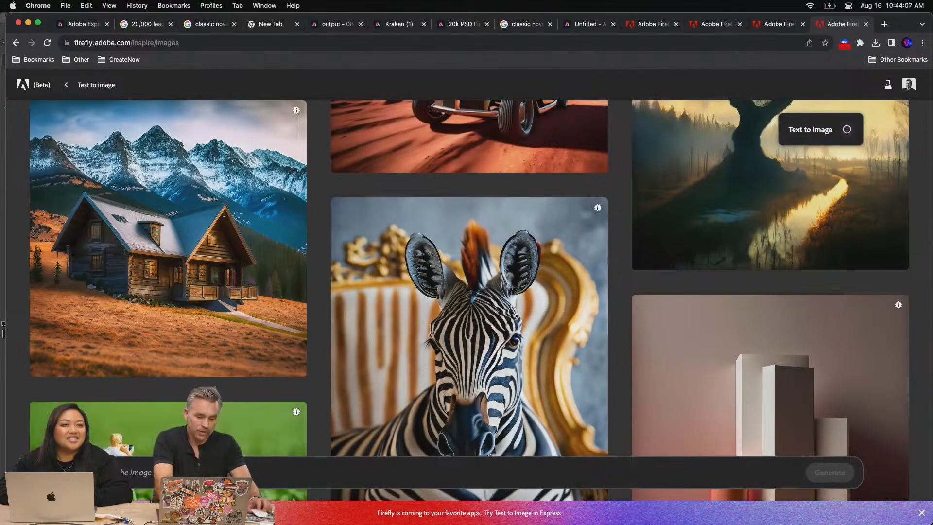
pyautogui.scroll(6, 116, 306)
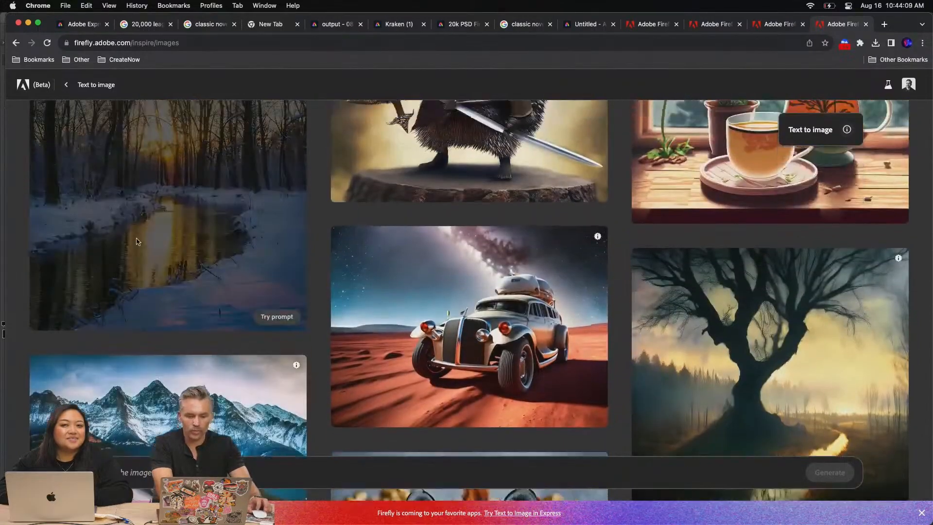
# Generate images from the prompt "farm field, summer day, trees, natural landscape"
pyautogui.scroll(-15, 150, 282)
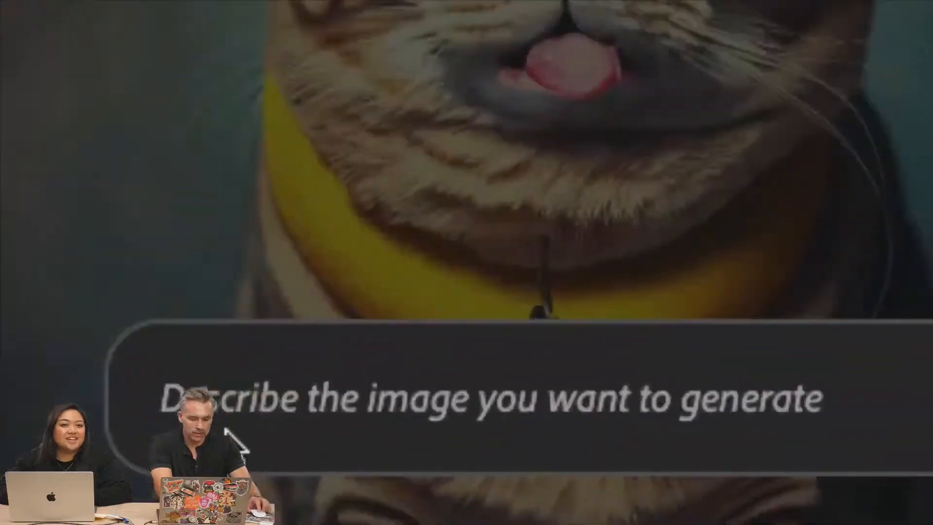
pyautogui.click(104, 476)
pyautogui.write('farm biel')
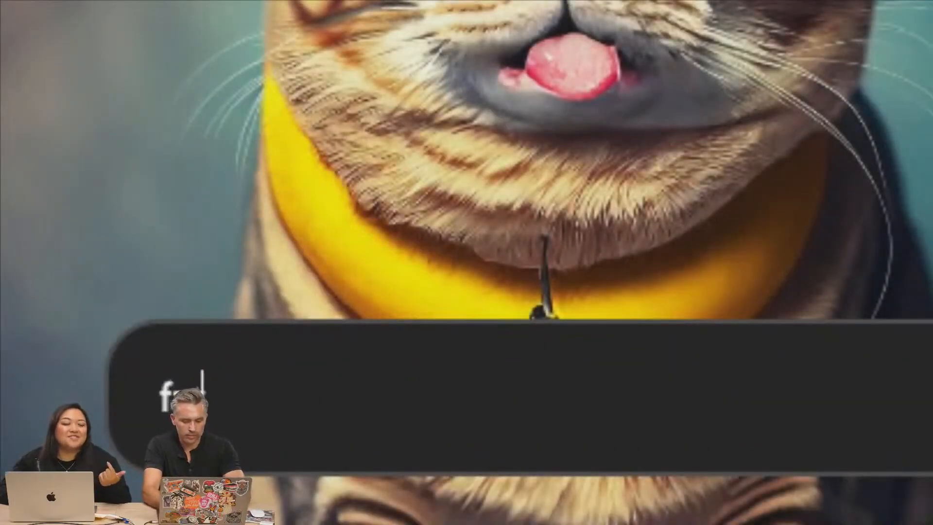
pyautogui.press('BackSpace')
pyautogui.press('BackSpace')
pyautogui.press('BackSpace')
pyautogui.press('BackSpace')
pyautogui.write('f')
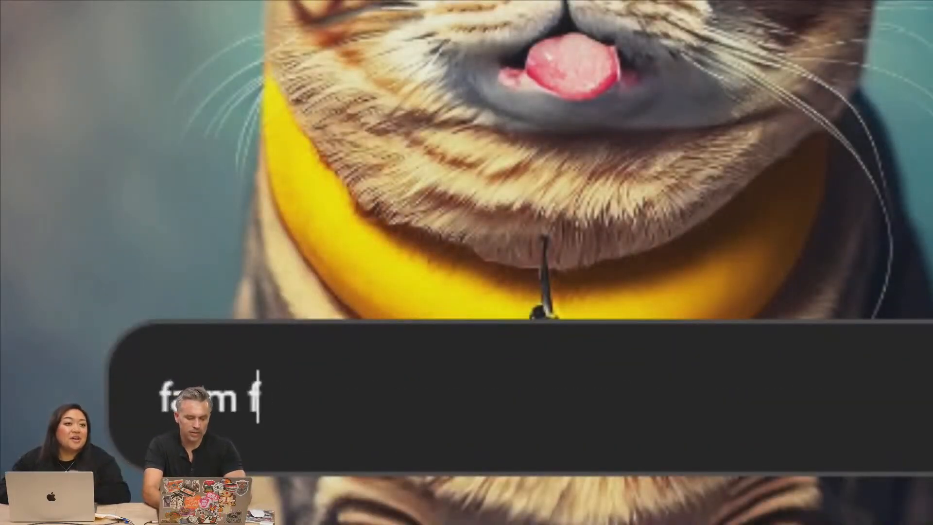
pyautogui.write('ield, summer d')
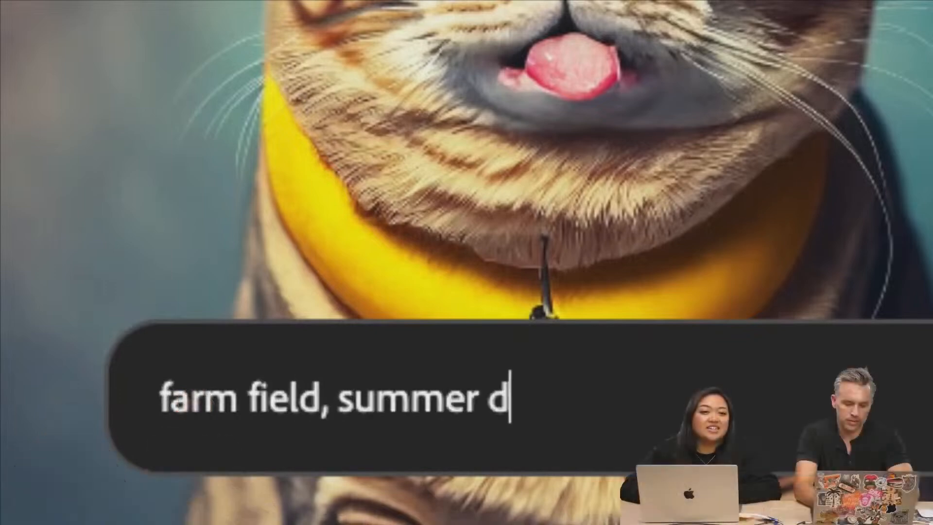
pyautogui.write('ay, trees,')
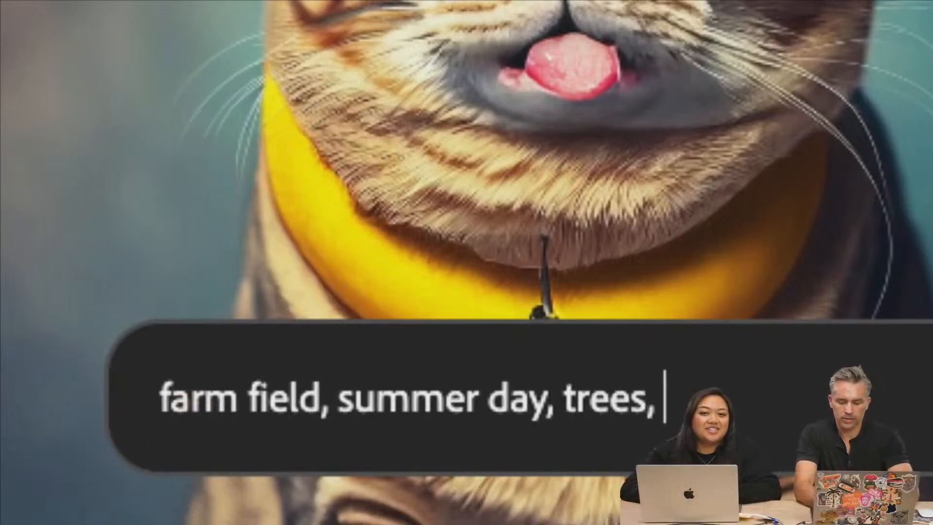
pyautogui.press('BackSpace')
pyautogui.write(', ')
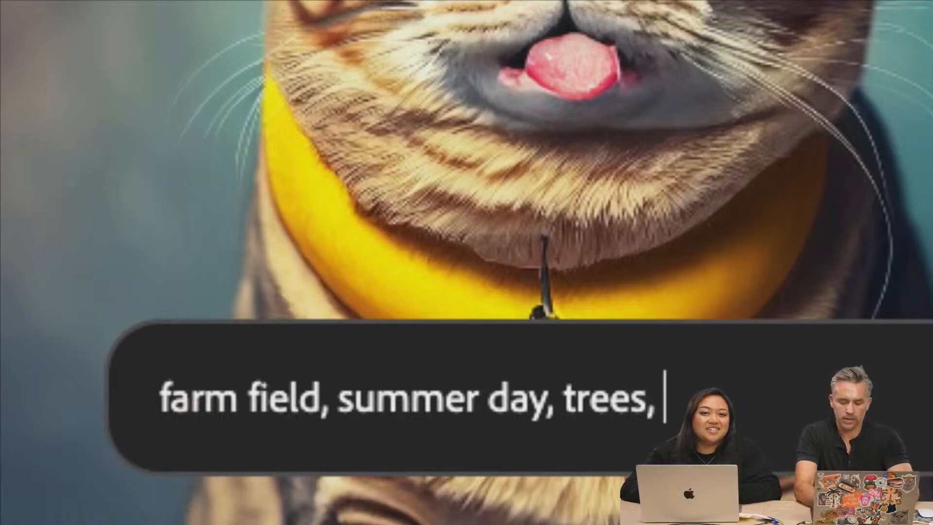
pyautogui.write('natural')
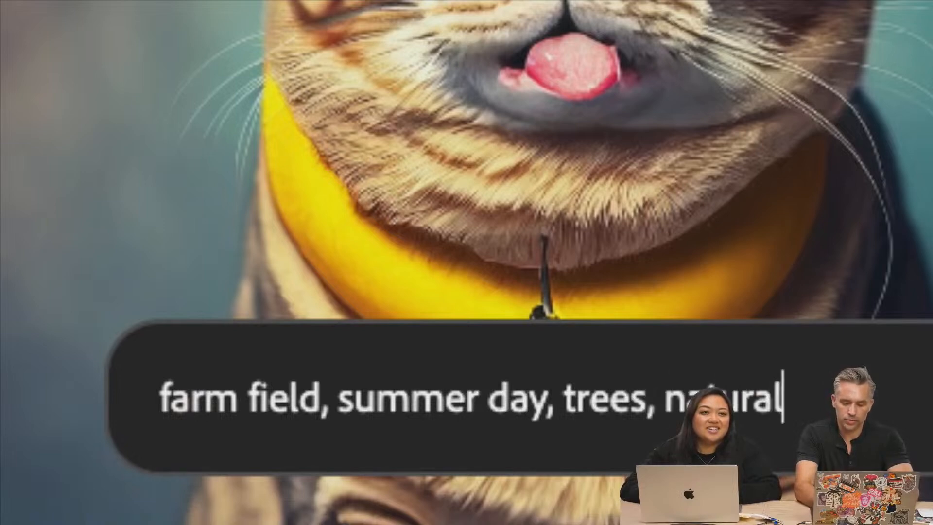
pyautogui.press('BackSpace')
pyautogui.press('BackSpace')
pyautogui.press('BackSpace')
pyautogui.press('BackSpace')
pyautogui.press('BackSpace')
pyautogui.write('tur')
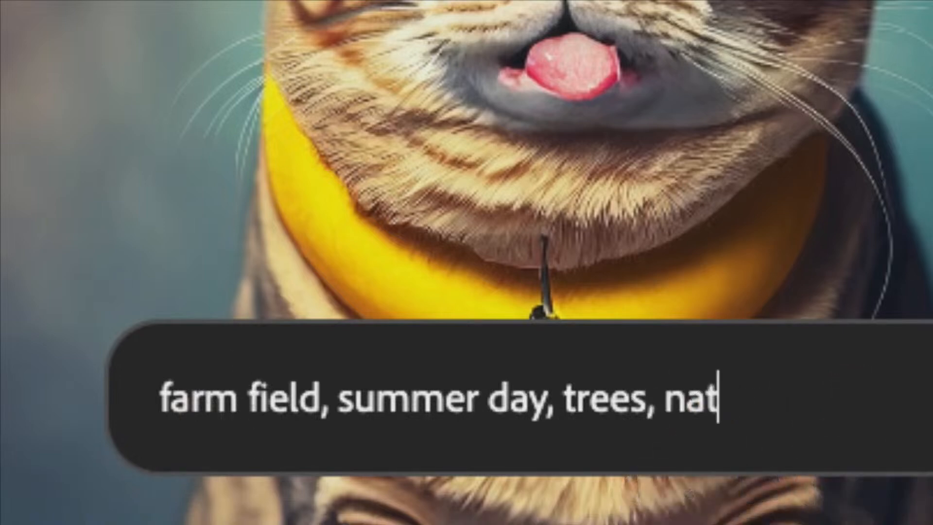
pyautogui.write('al landscape')
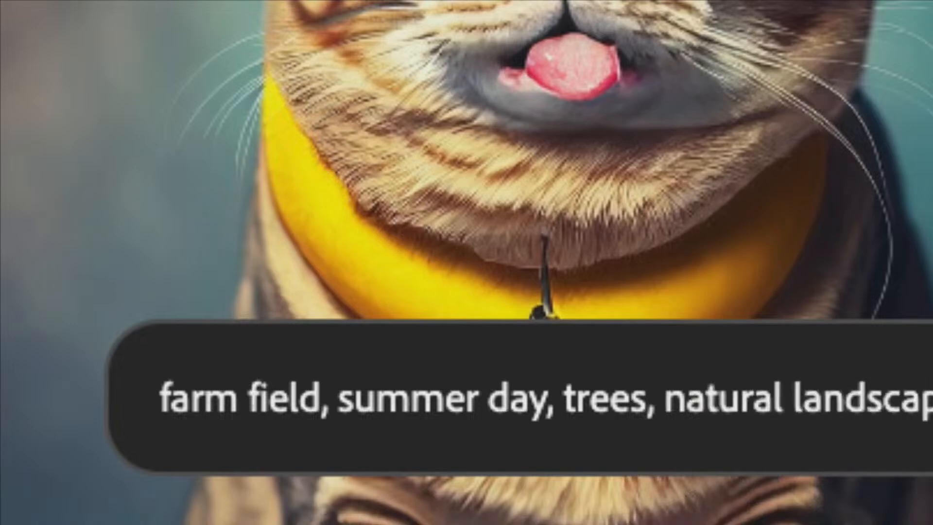
pyautogui.press('Return')
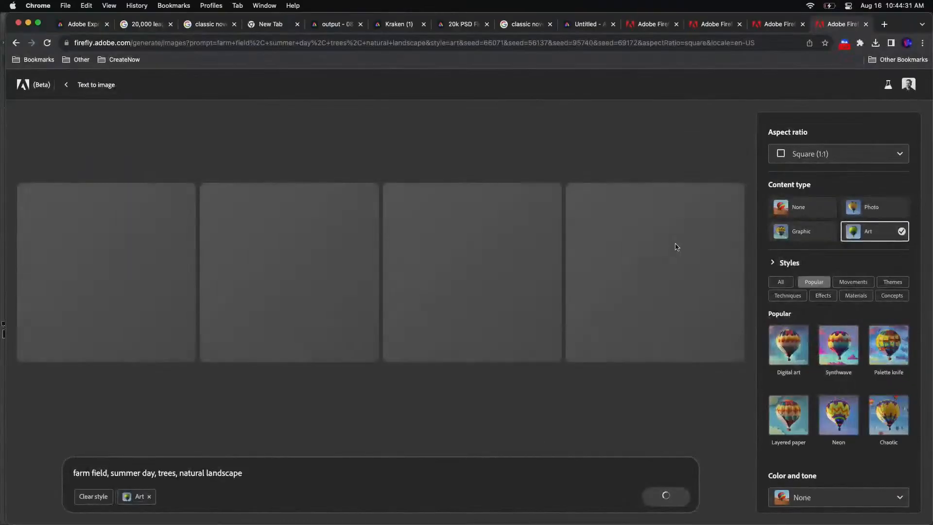
# Set the content type to Photo and the aspect ratio to Widescreen (16:9) for the farm field images
pyautogui.click(872, 206)
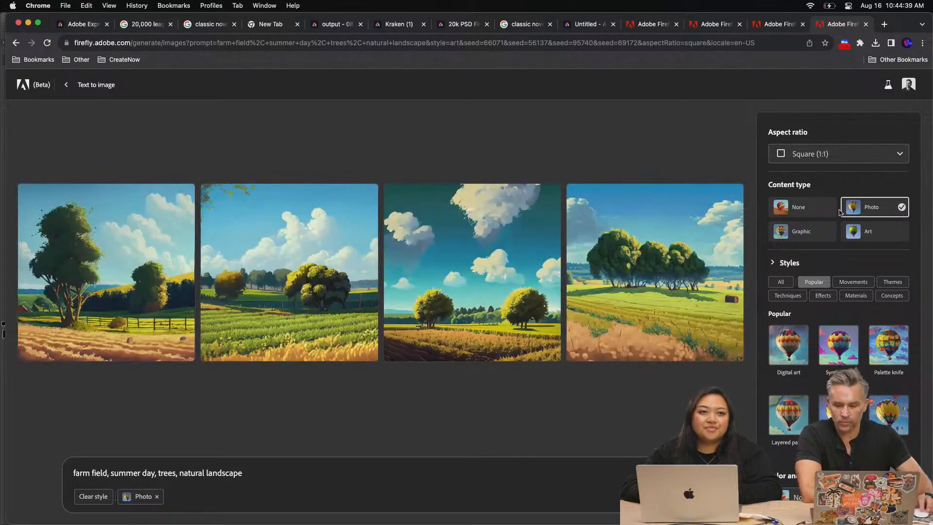
pyautogui.click(810, 152)
pyautogui.click(813, 239)
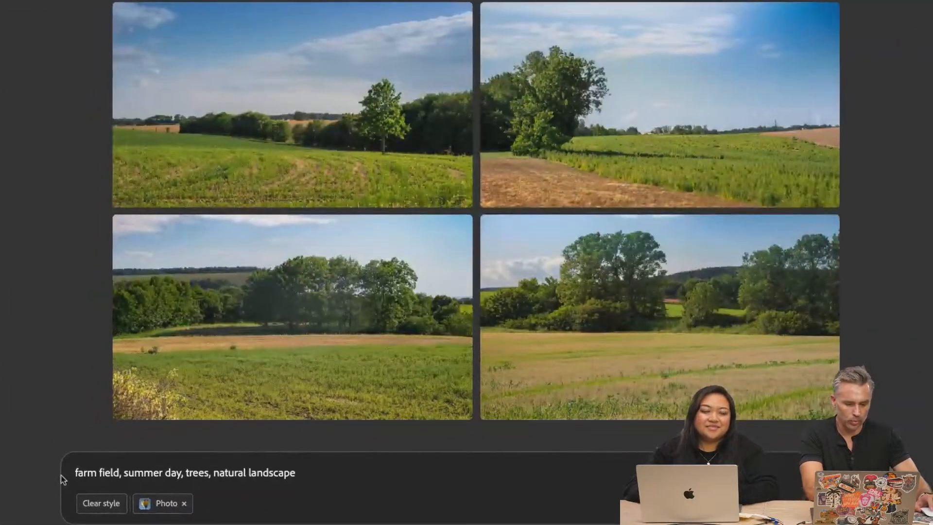
# Change the prompt to "forest, more trees!, summer day, trees, natural landscape, hills, with more trees!" and regenerate the images
pyautogui.moveTo(123, 474); pyautogui.dragTo(73, 471)
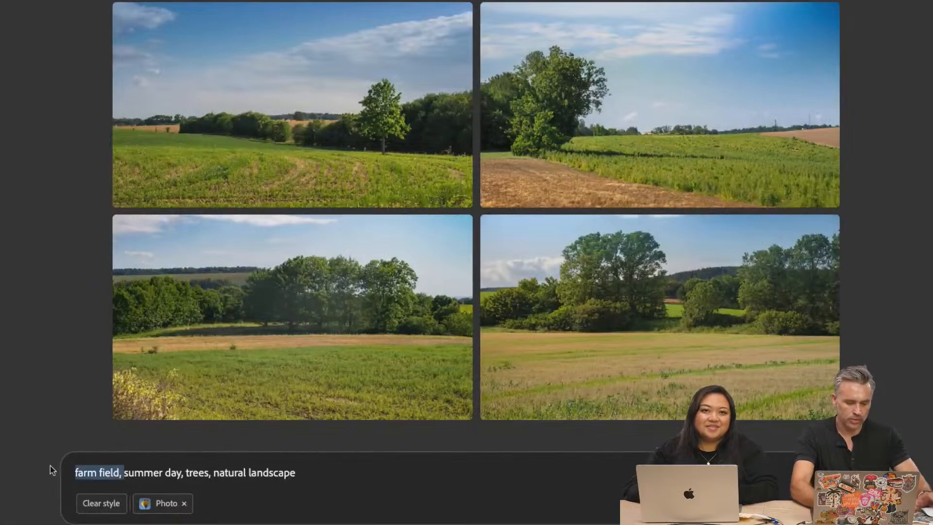
pyautogui.write('foest')
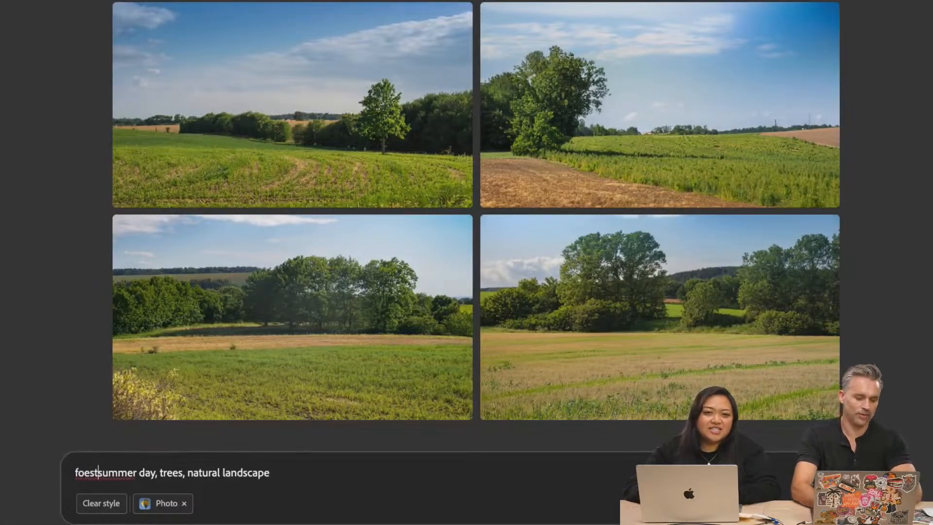
pyautogui.press('BackSpace')
pyautogui.press('BackSpace')
pyautogui.press('BackSpace')
pyautogui.write('r')
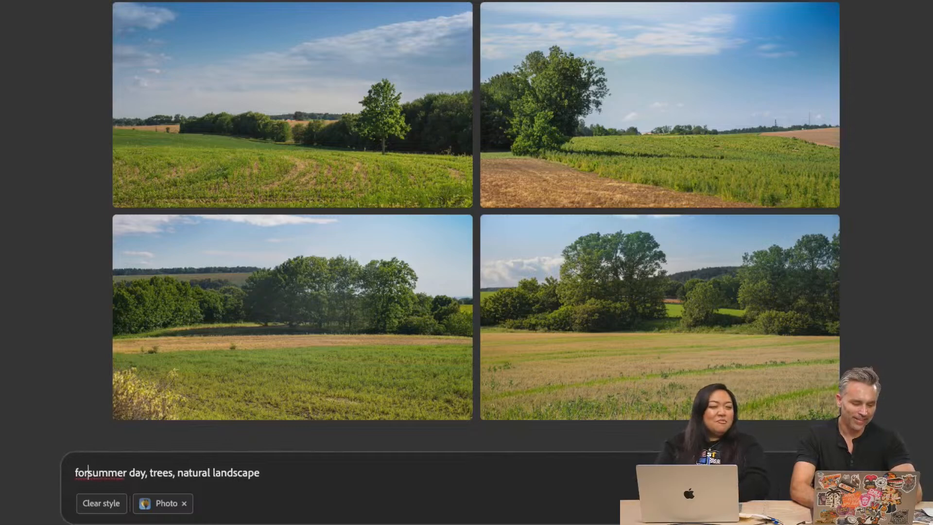
pyautogui.write('est, ')
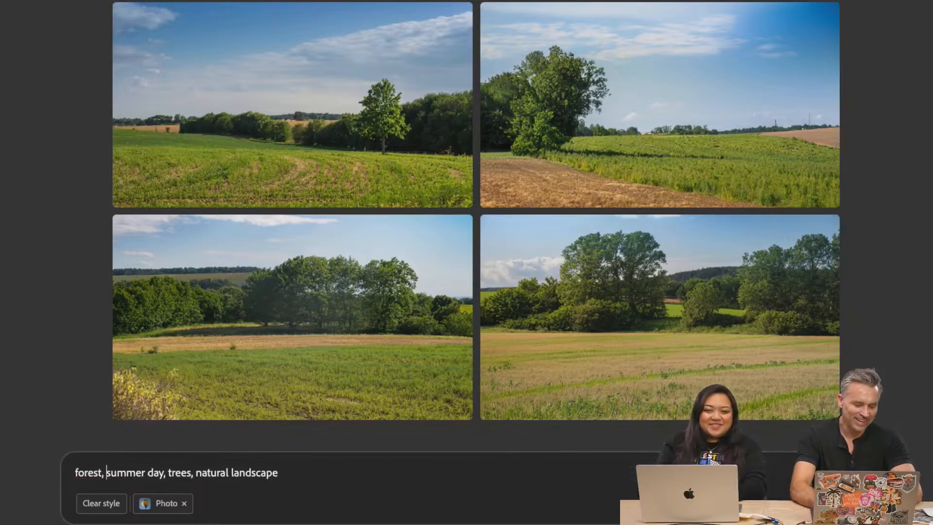
pyautogui.write('more trees!,')
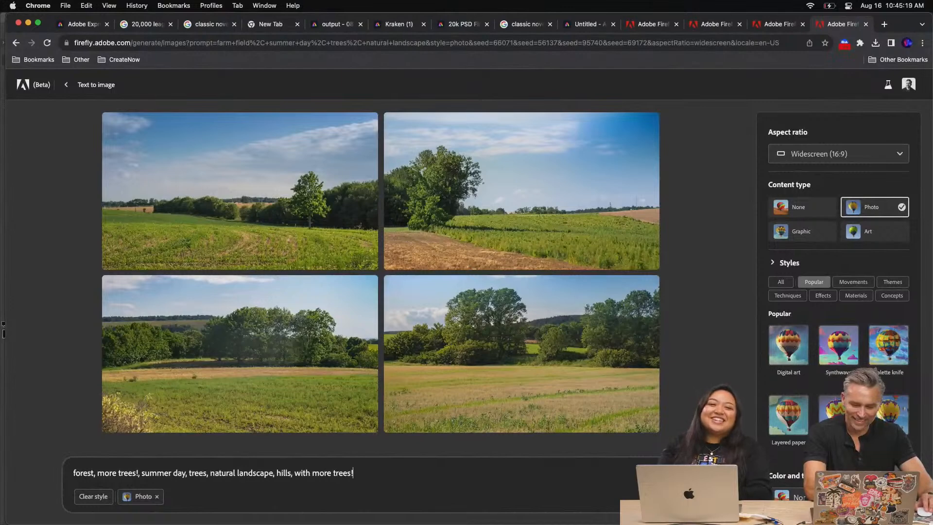
pyautogui.press('Return')
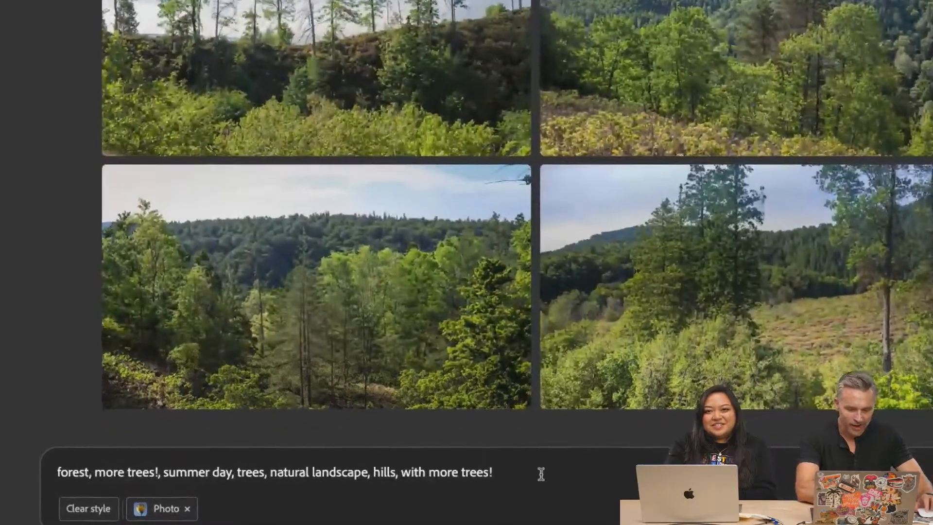
pyautogui.click(541, 473)
pyautogui.write('less trees! I mean less o')
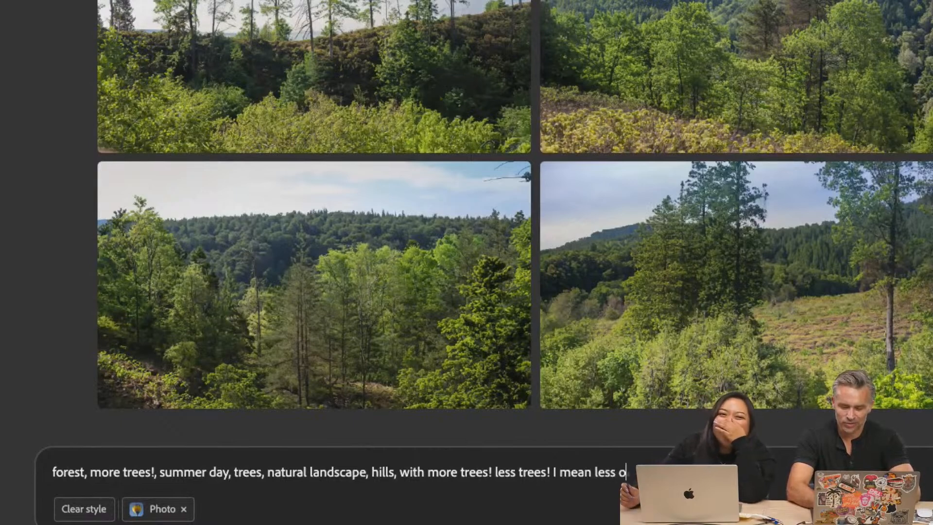
pyautogui.press('BackSpace')
pyautogui.write('tre')
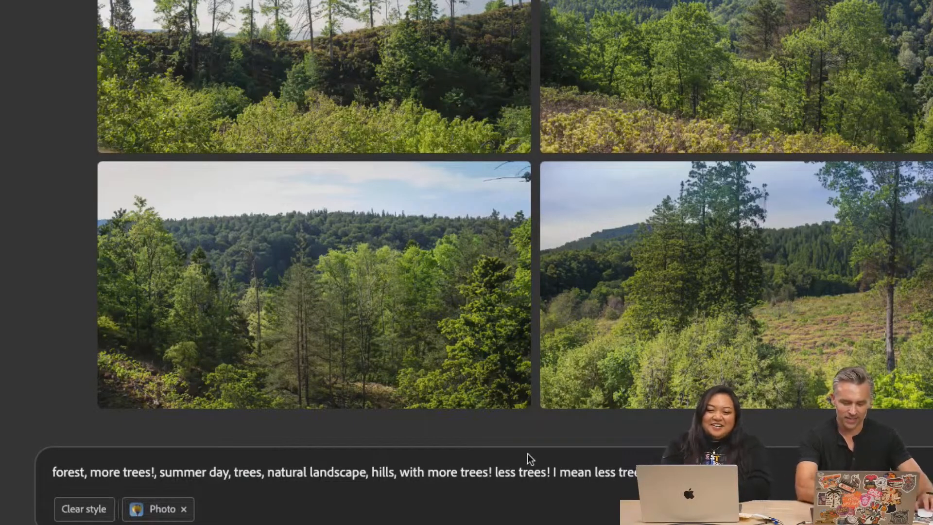
# Replace everything after "hills," in the prompt with "field" and regenerate the images
pyautogui.moveTo(666, 472); pyautogui.dragTo(397, 475)
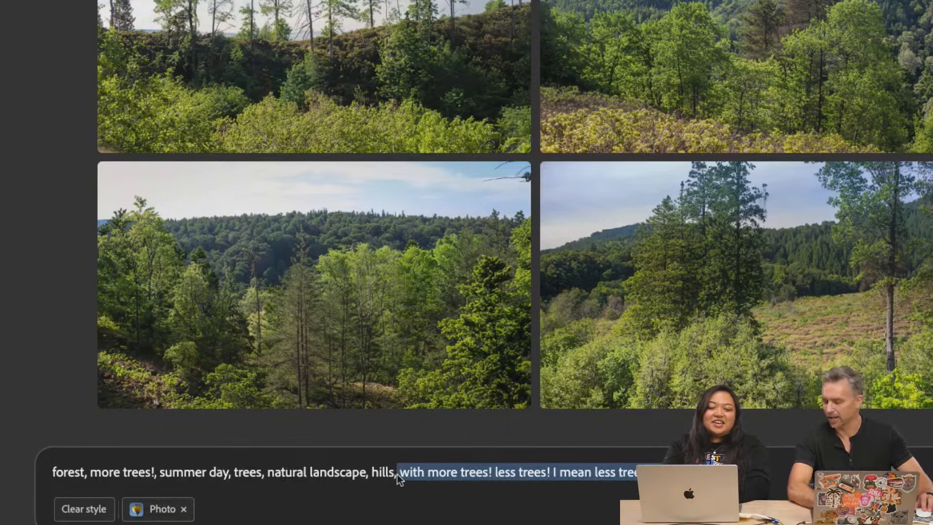
pyautogui.press('BackSpace')
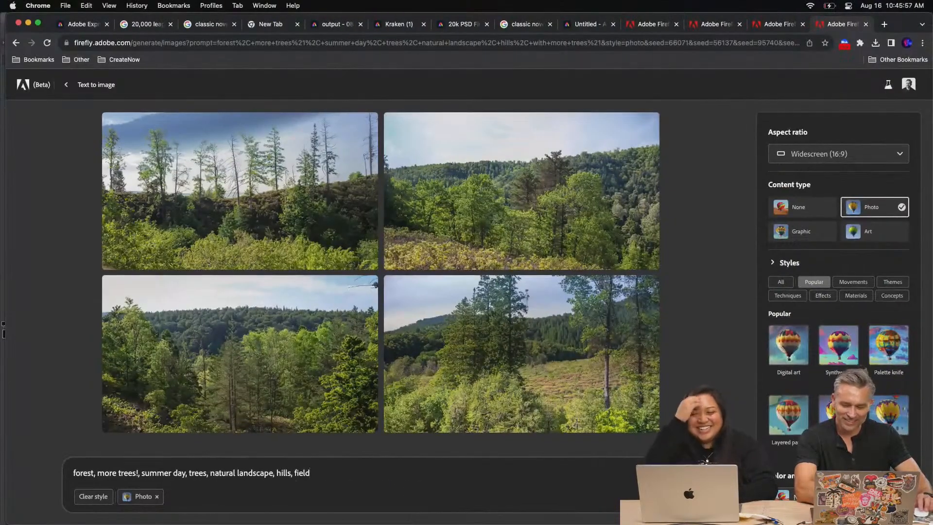
pyautogui.press('Return')
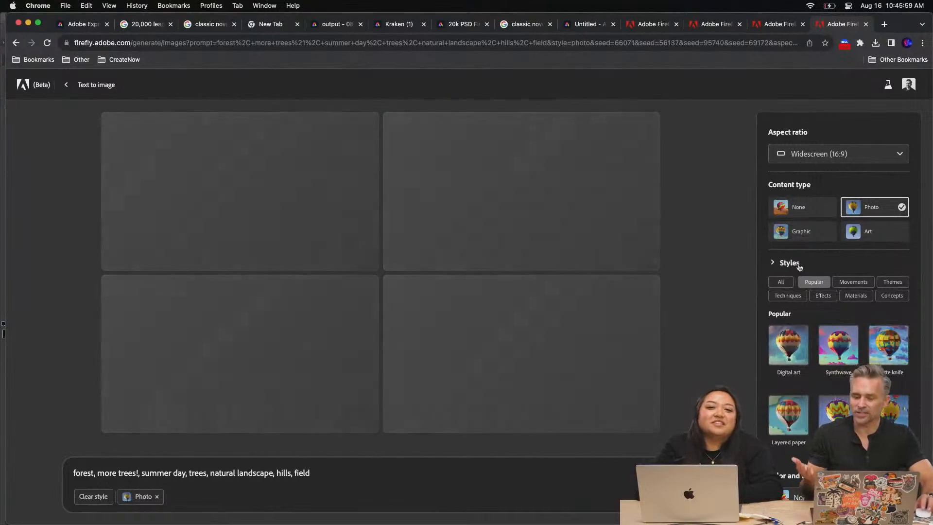
# Style the landscape with Vibrant color tone, Dramatic lighting and Wide angle composition
pyautogui.scroll(-3, 838, 316)
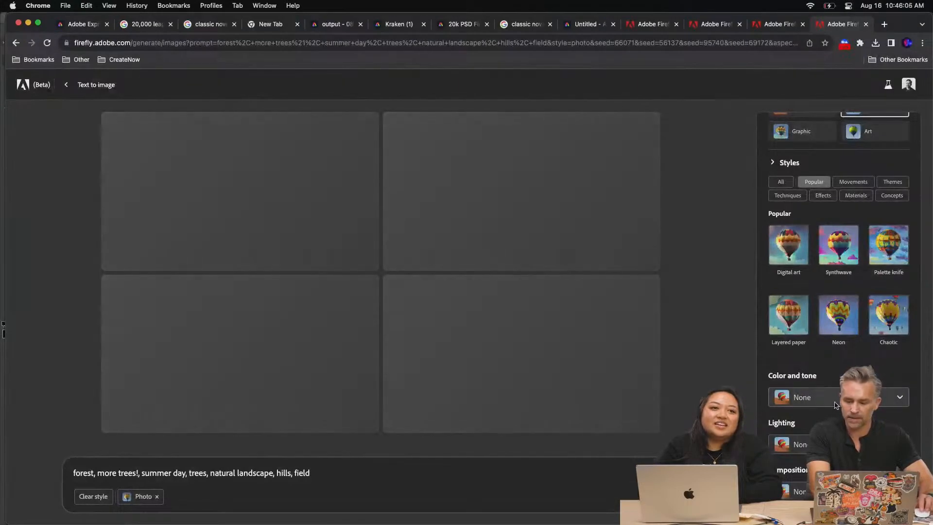
pyautogui.click(821, 397)
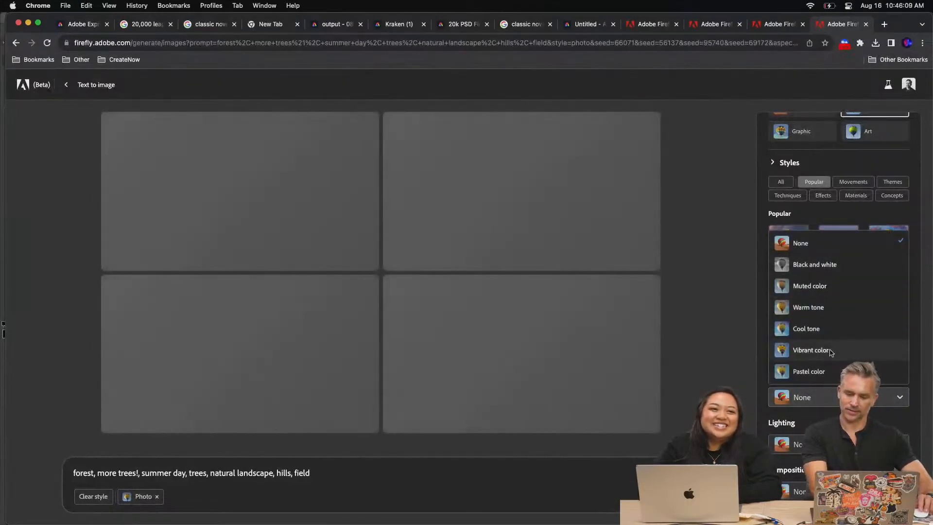
pyautogui.click(831, 352)
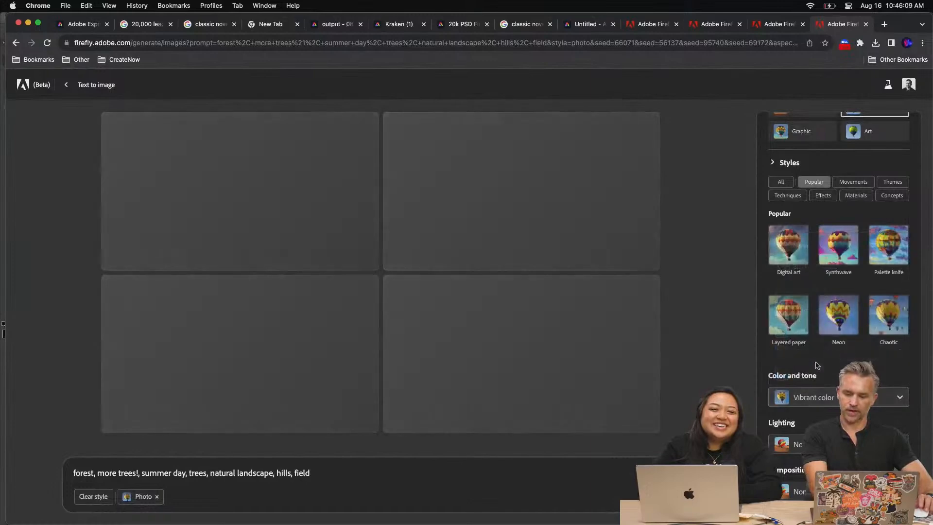
pyautogui.click(821, 444)
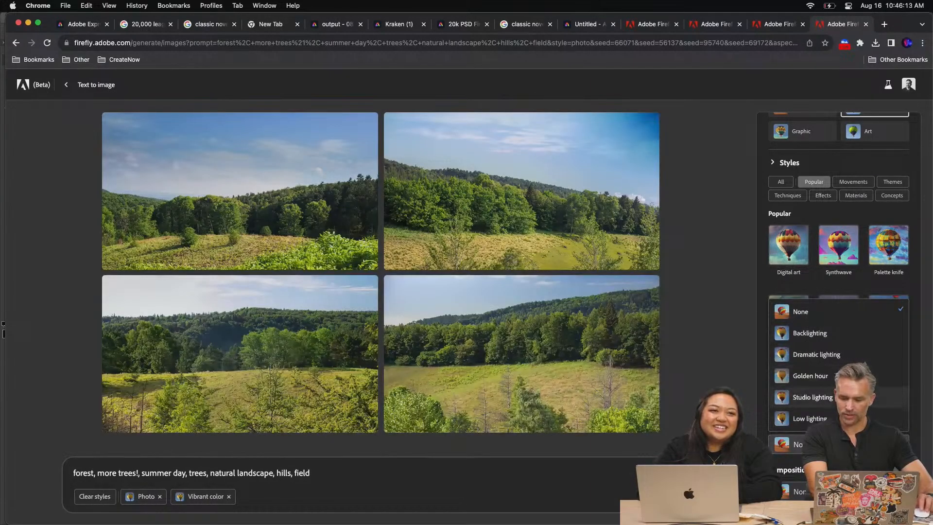
pyautogui.click(849, 353)
pyautogui.click(845, 492)
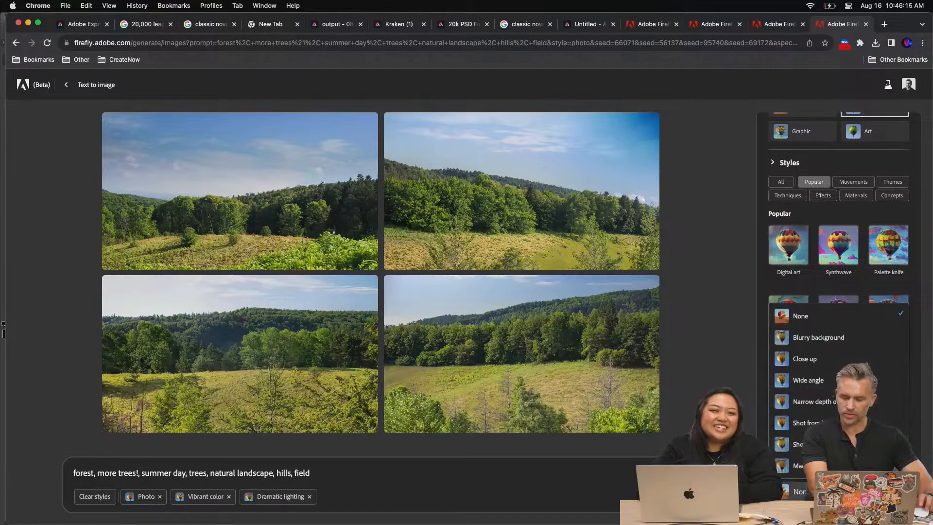
pyautogui.click(853, 380)
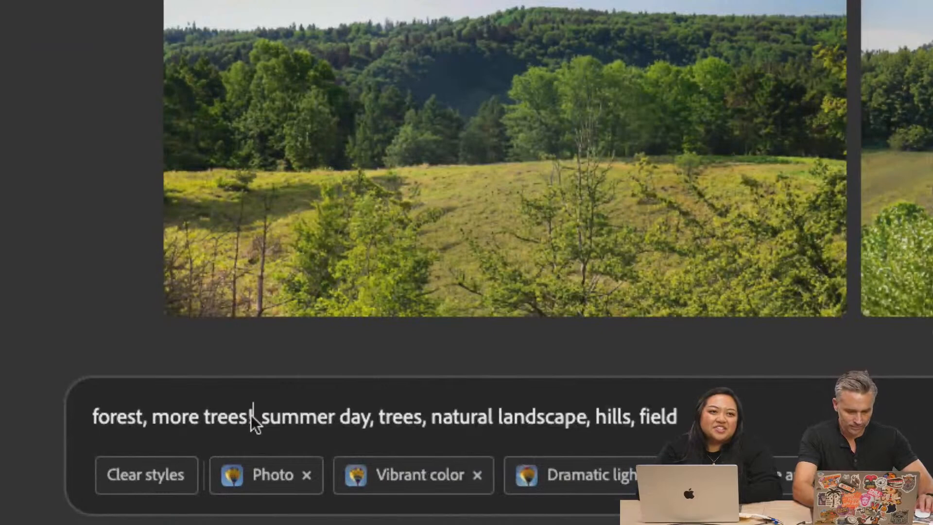
# Revise the prompt to "forest, more trees, summer day, trees, natural hilly landscape, hills, open field mountains" and regenerate the images
pyautogui.write(',')
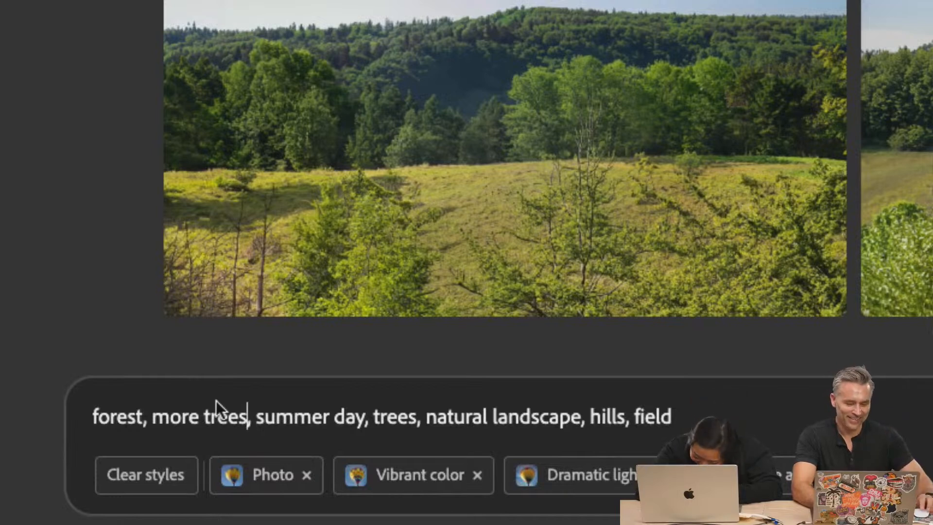
pyautogui.doubleClick(124, 420)
pyautogui.click(142, 423)
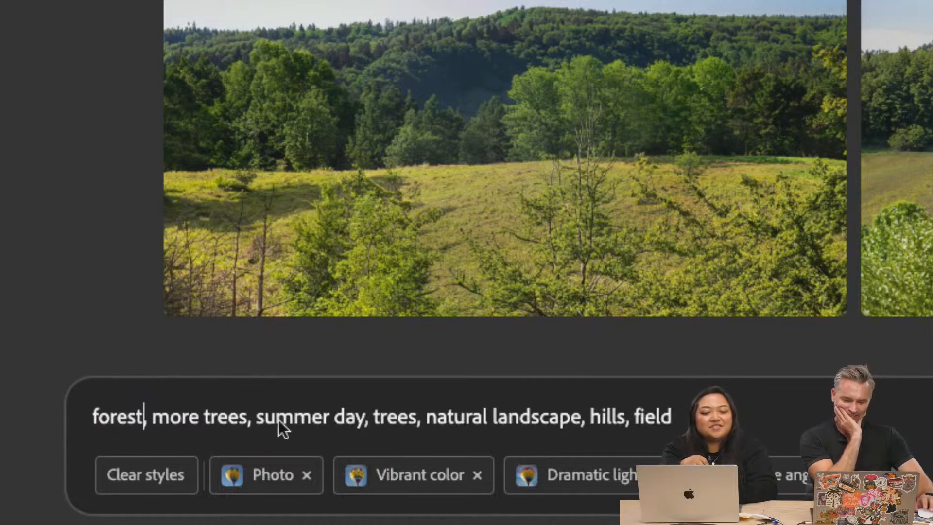
pyautogui.click(493, 418)
pyautogui.write('hilly')
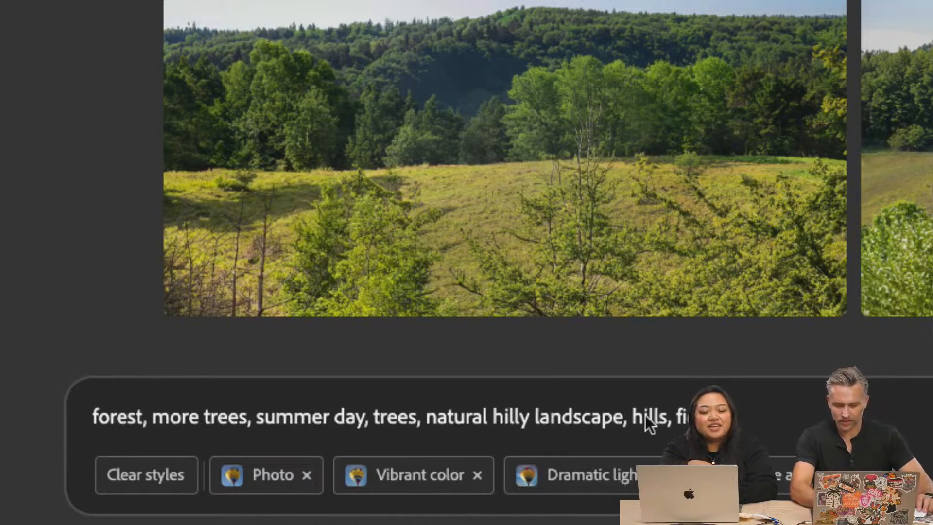
pyautogui.doubleClick(684, 422)
pyautogui.write('open field mounta')
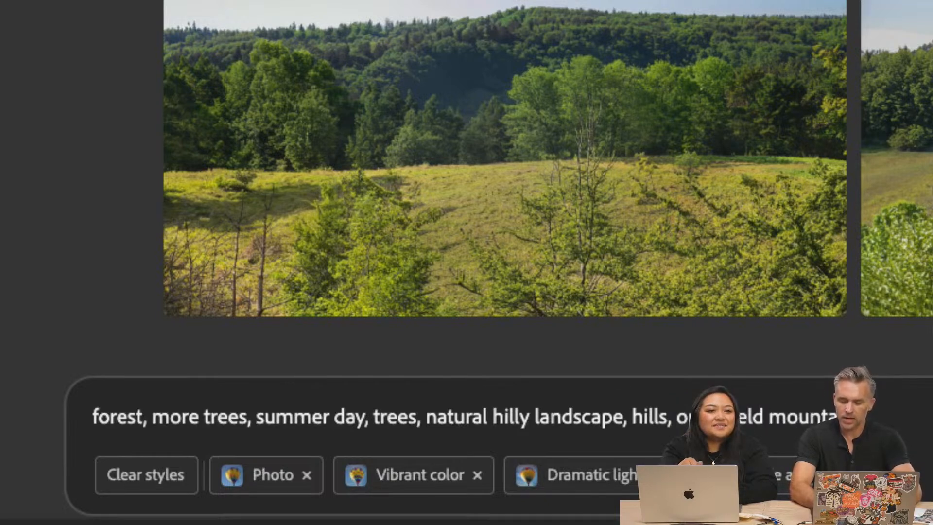
pyautogui.press('Return')
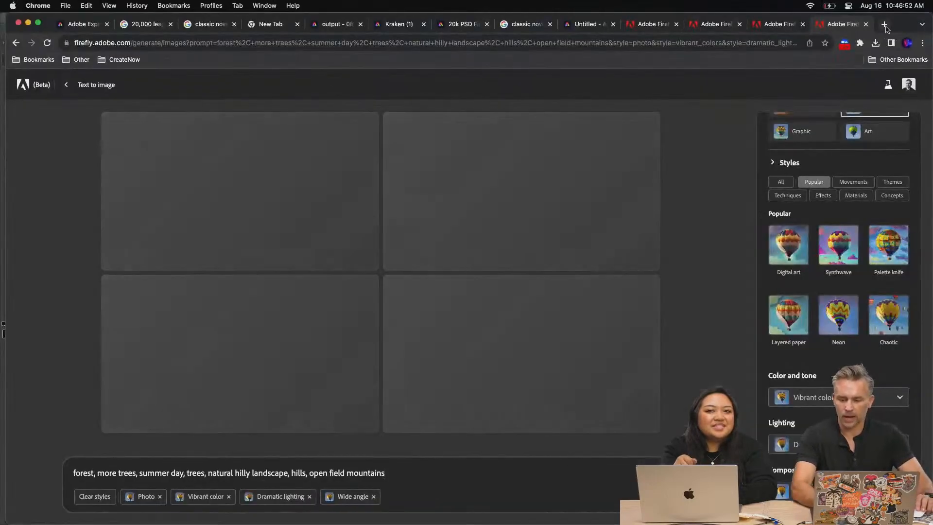
# Open the Firefly site (firefly.adobe.com) in a new browser tab
pyautogui.click(884, 24)
pyautogui.write('firefly.adobe.com')
pyautogui.press('Return')
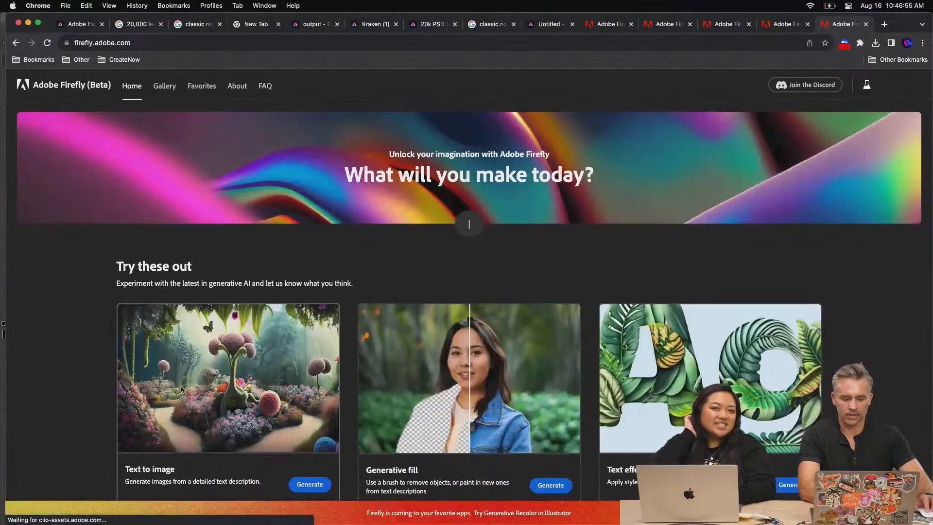
# Open Text to image and browse its inspiration gallery for the prompt behind the mossy fairy house image
pyautogui.click(227, 334)
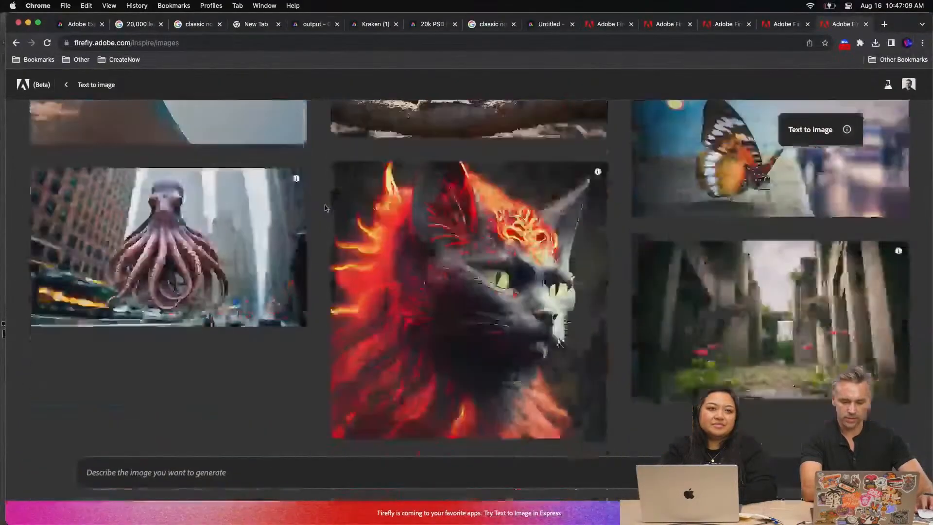
pyautogui.scroll(-10, 328, 208)
pyautogui.scroll(1, 329, 209)
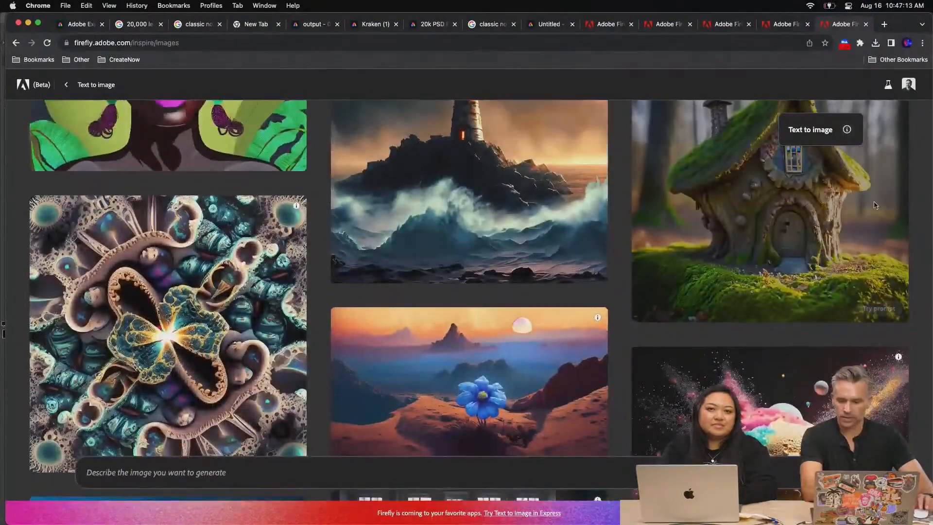
pyautogui.scroll(3, 874, 205)
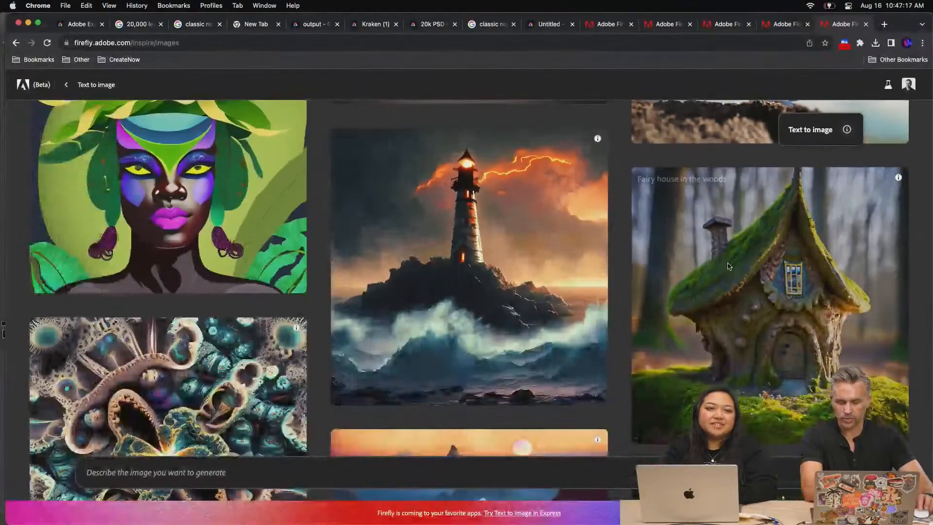
pyautogui.scroll(-5, 732, 265)
pyautogui.scroll(1, 731, 265)
pyautogui.scroll(4, 732, 264)
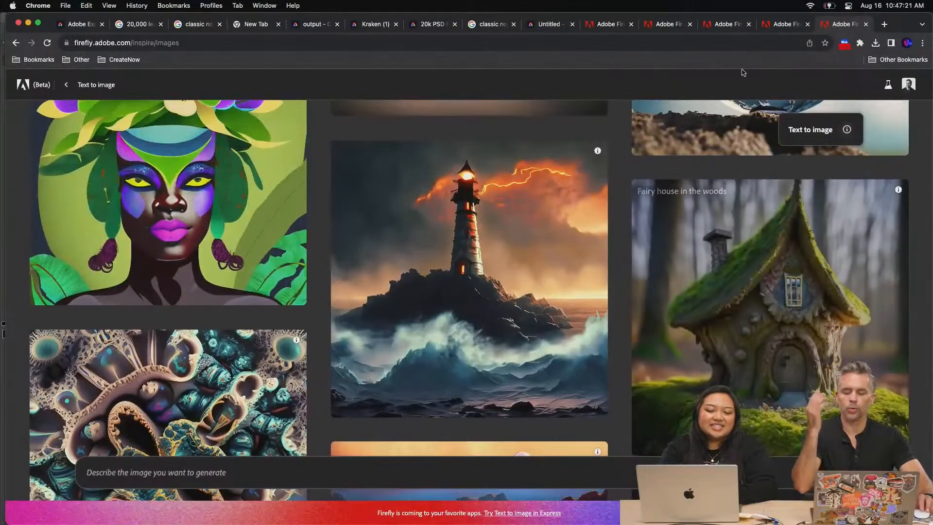
# Return to the generated landscape, replace "forest" in the prompt with "magical woods" and regenerate the images
pyautogui.click(779, 29)
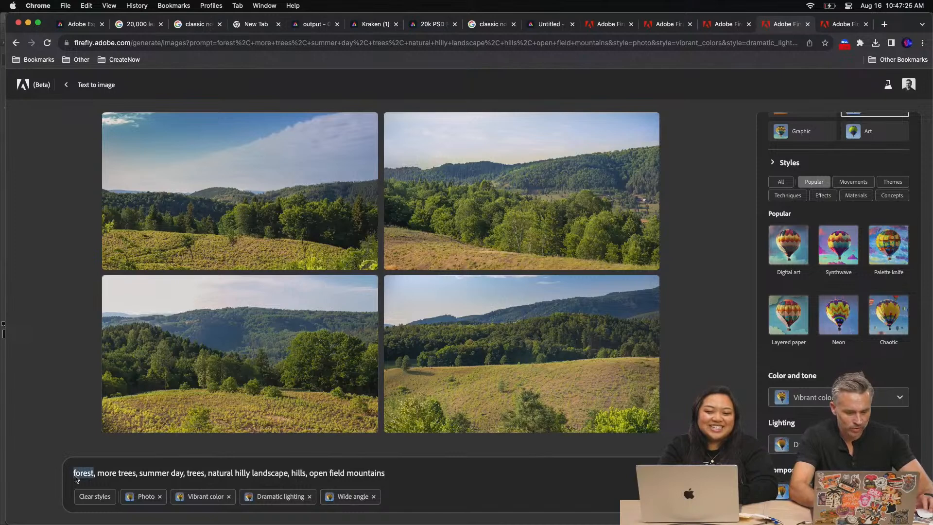
pyautogui.write('woods')
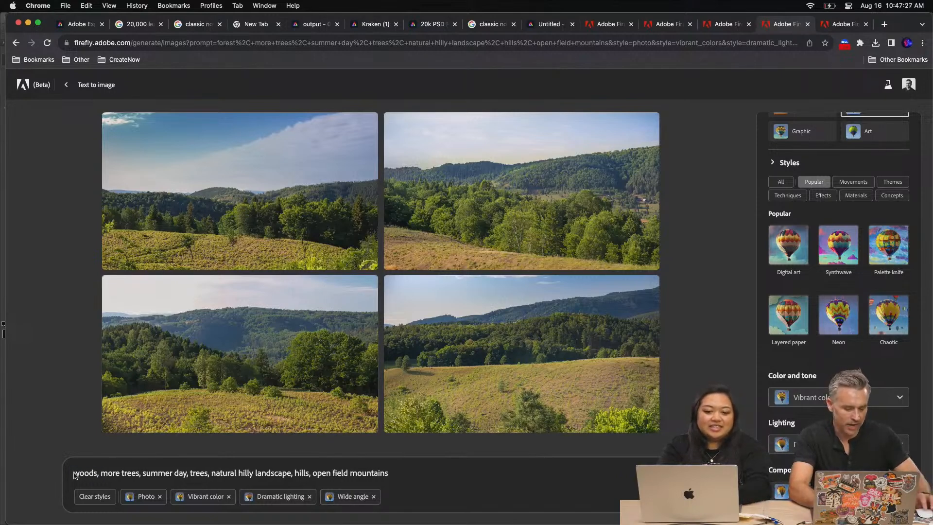
pyautogui.write('magical')
pyautogui.press('Return')
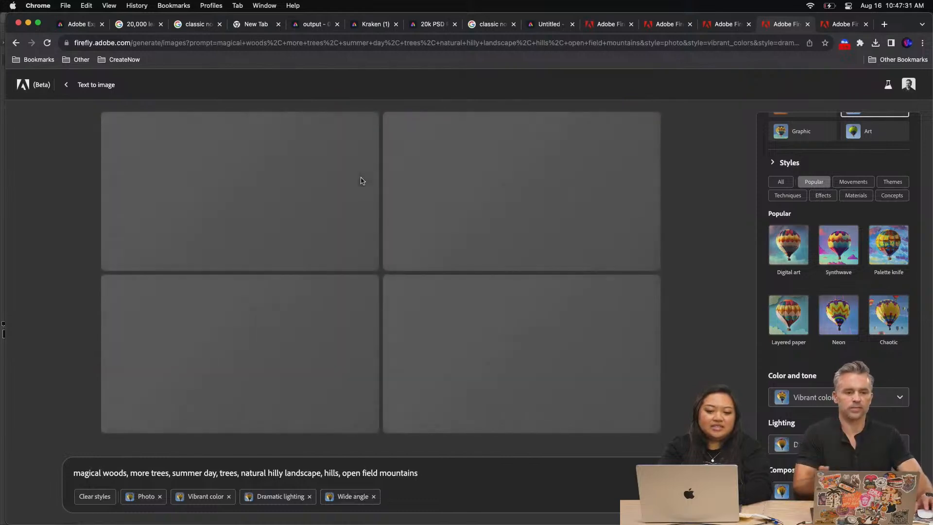
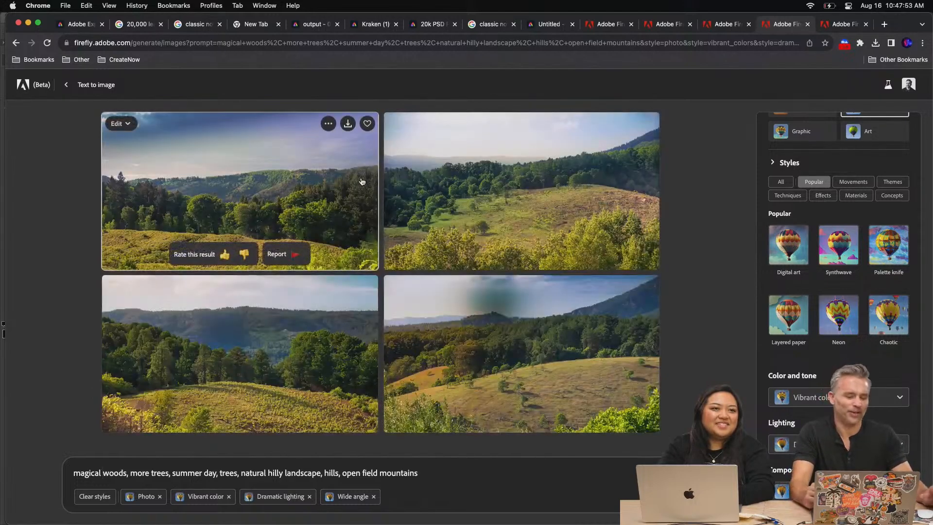
# Enlarge the first magical woods landscape result, download it and close the preview
pyautogui.click(185, 220)
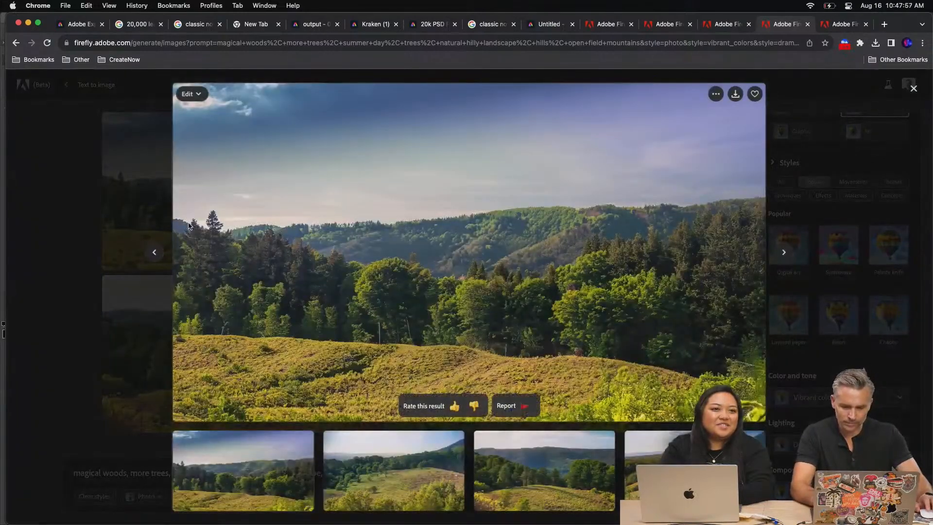
pyautogui.click(736, 96)
pyautogui.click(564, 404)
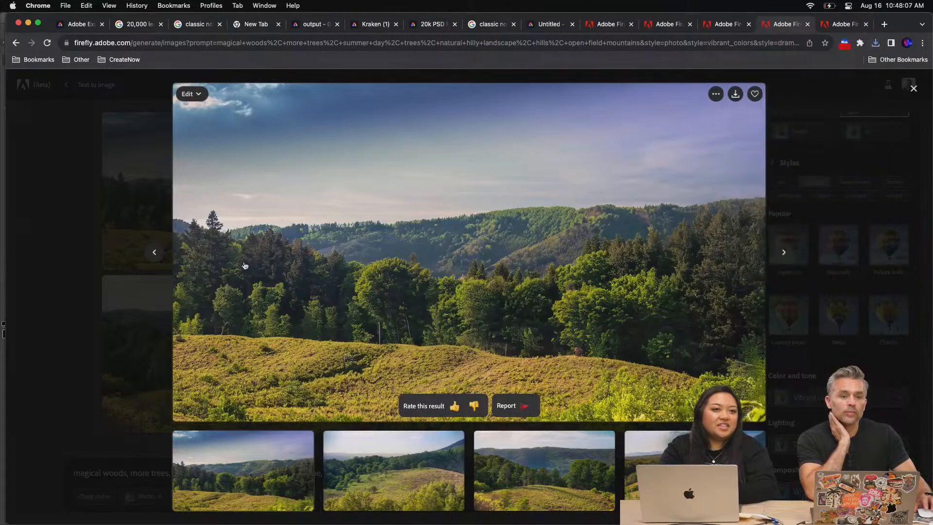
pyautogui.click(132, 286)
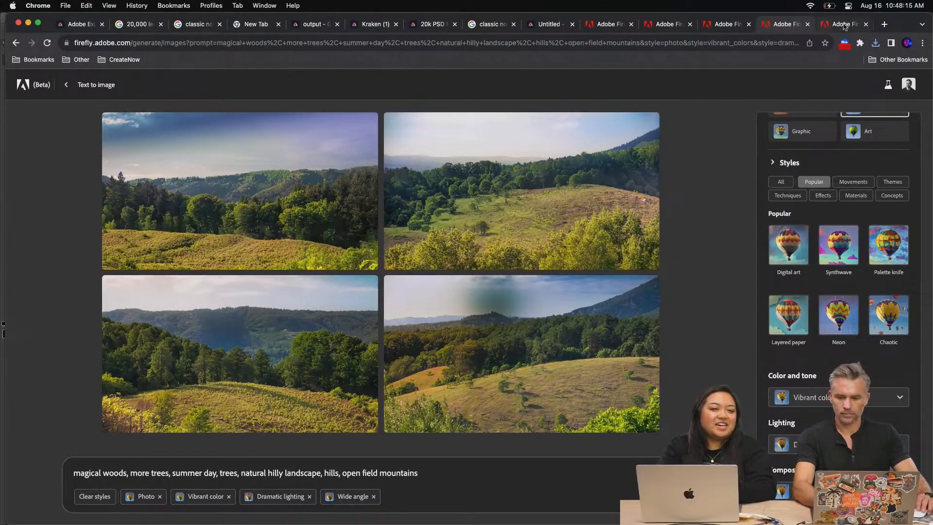
# Open the fairy house in the woods example from the Firefly gallery and change its aspect ratio to Widescreen (16:9)
pyautogui.click(844, 26)
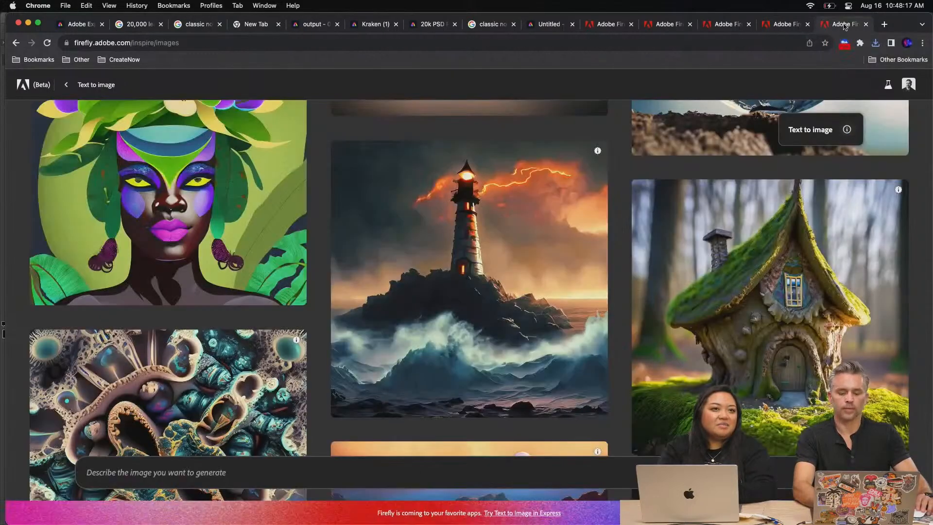
pyautogui.click(672, 293)
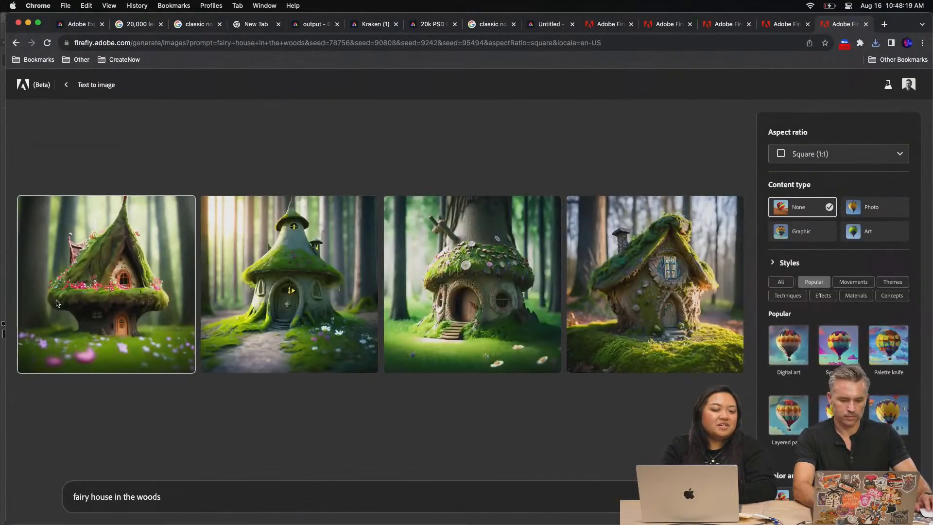
pyautogui.click(836, 154)
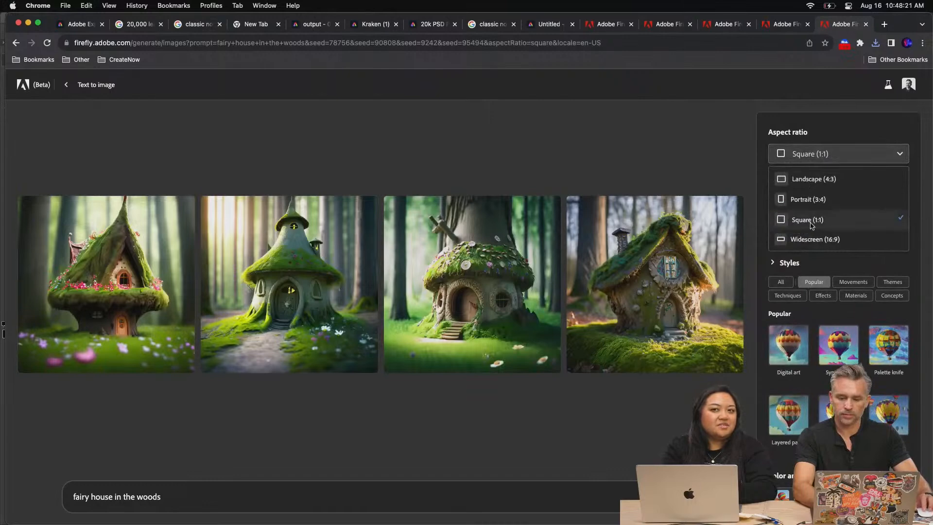
pyautogui.click(809, 239)
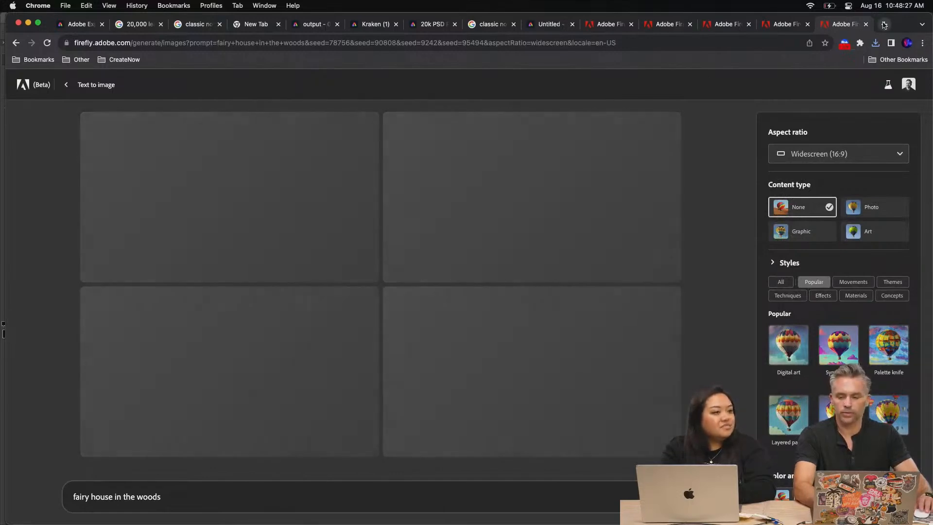
# Open the Adobe Stock site (stock.adobe.com) in a new browser tab
pyautogui.click(884, 24)
pyautogui.write('stock.adobe.com')
pyautogui.press('Return')
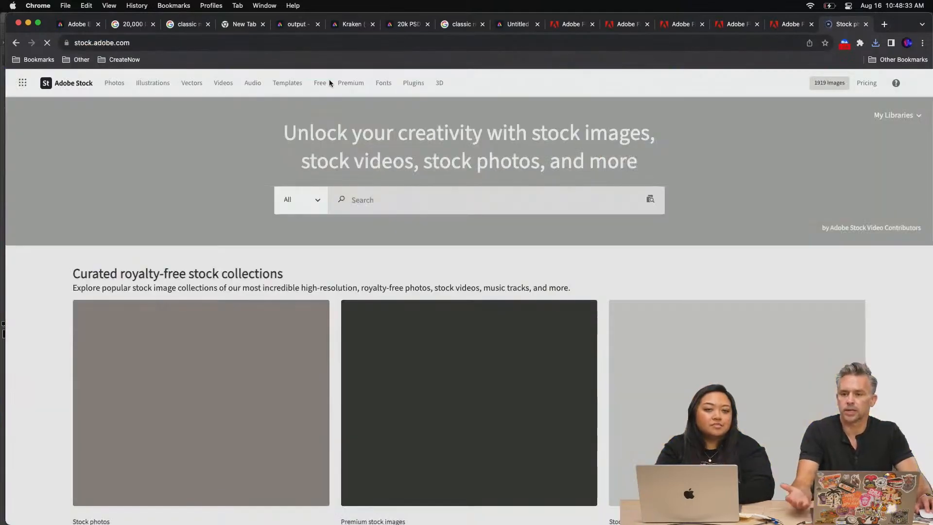
pyautogui.scroll(-3, 689, 192)
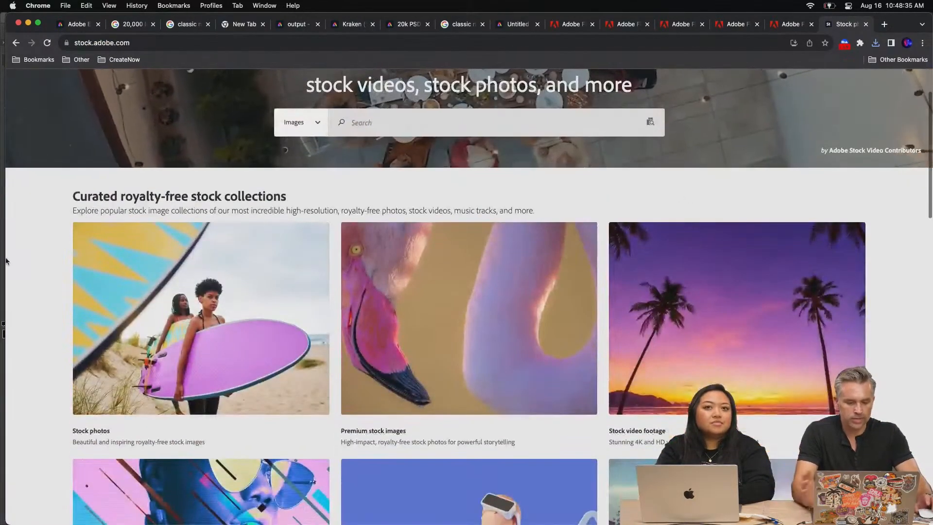
pyautogui.scroll(3, 303, 175)
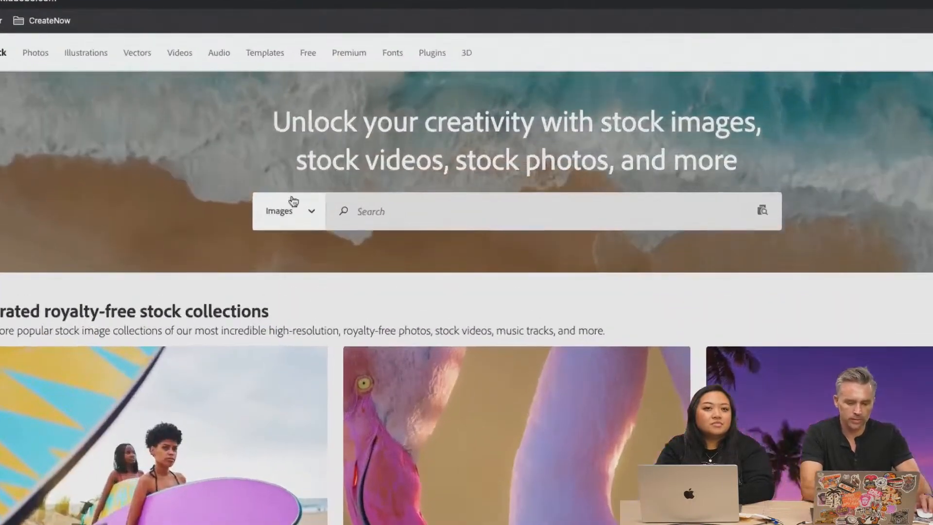
# Search Adobe Stock's Free collection for "forest landscape"
pyautogui.click(302, 199)
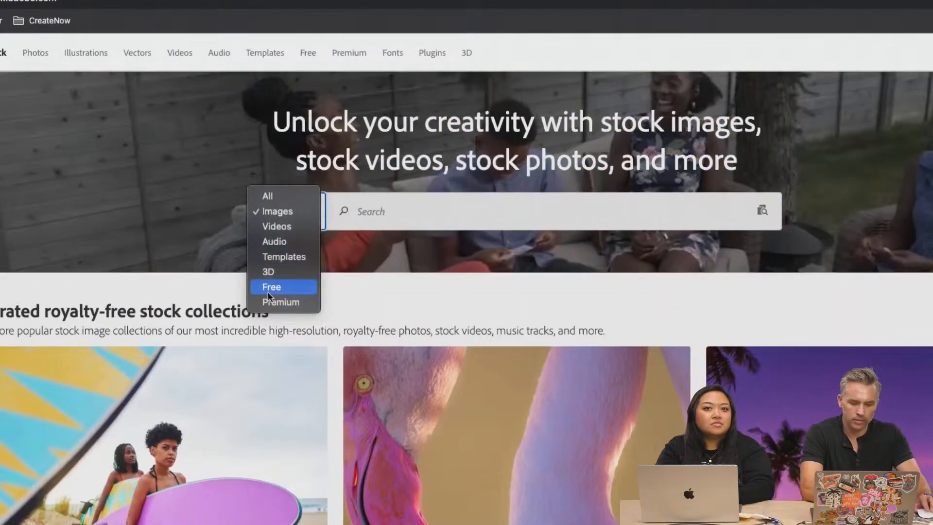
pyautogui.click(267, 289)
pyautogui.click(380, 213)
pyautogui.write('forest lanscape')
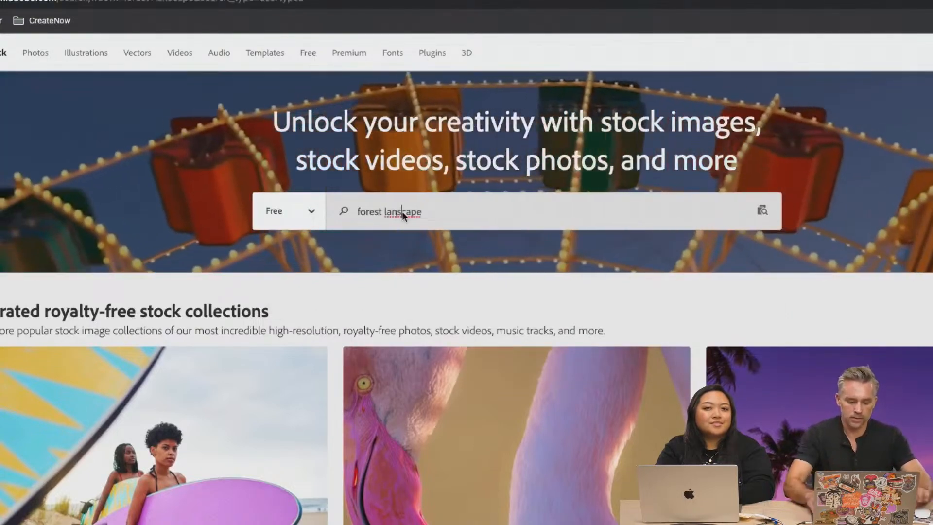
pyautogui.press('Return')
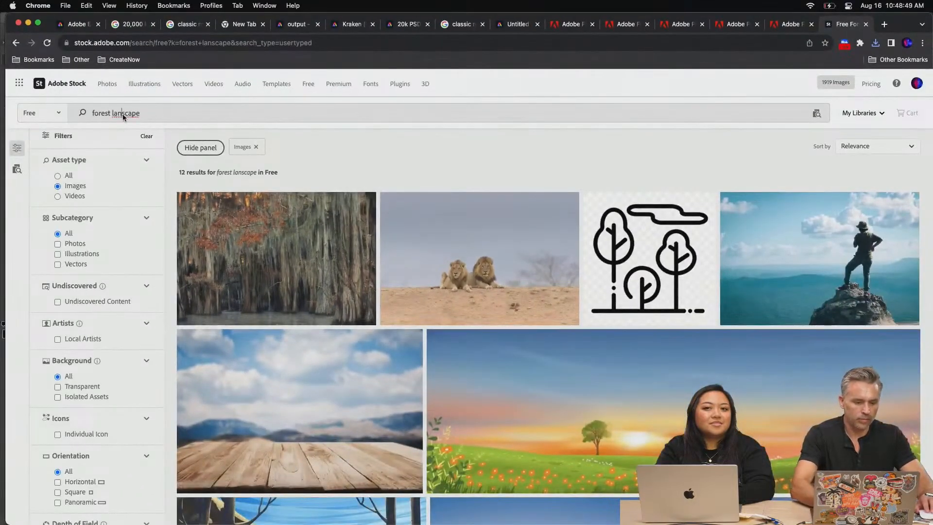
pyautogui.write('d')
pyautogui.press('Return')
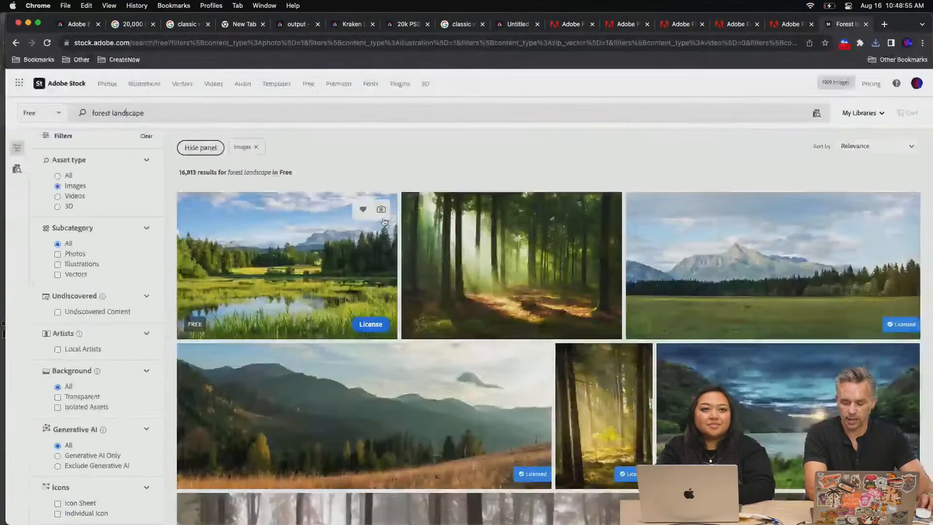
# Look through the free forest landscapes and re-download the licensed photo of the leaf-covered path among green trees
pyautogui.scroll(-15, 517, 298)
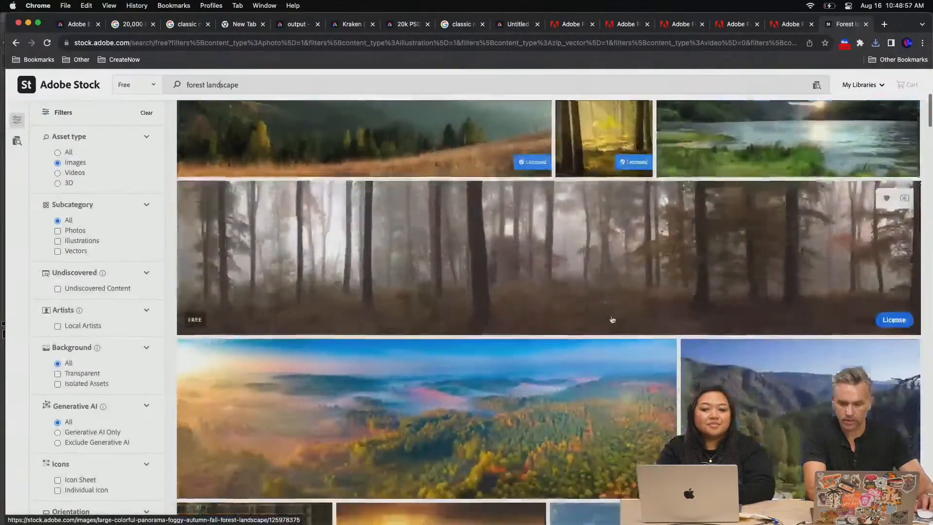
pyautogui.scroll(-5, 611, 326)
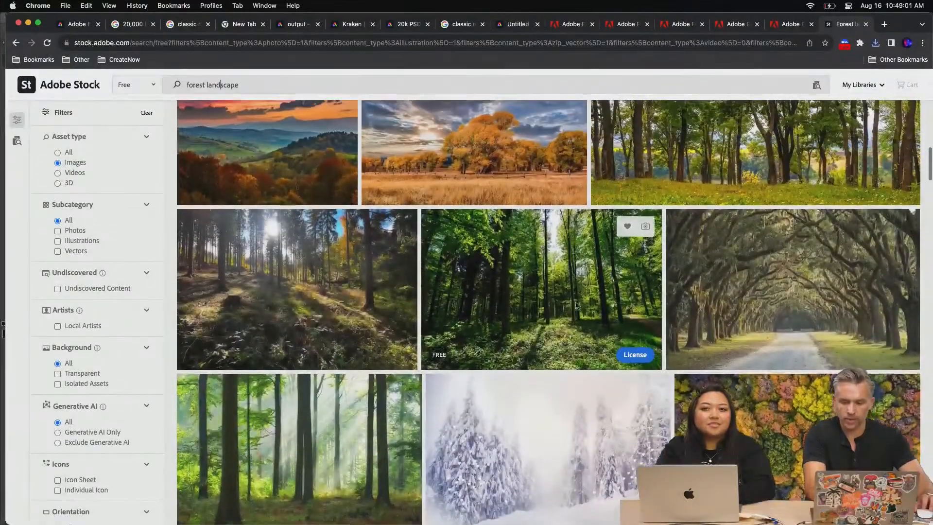
pyautogui.scroll(3, 930, 225)
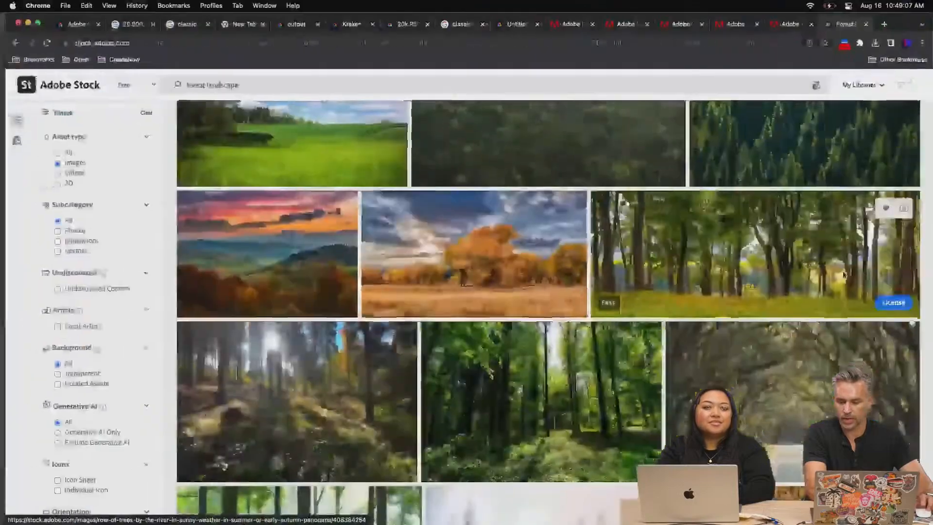
pyautogui.scroll(-10, 765, 249)
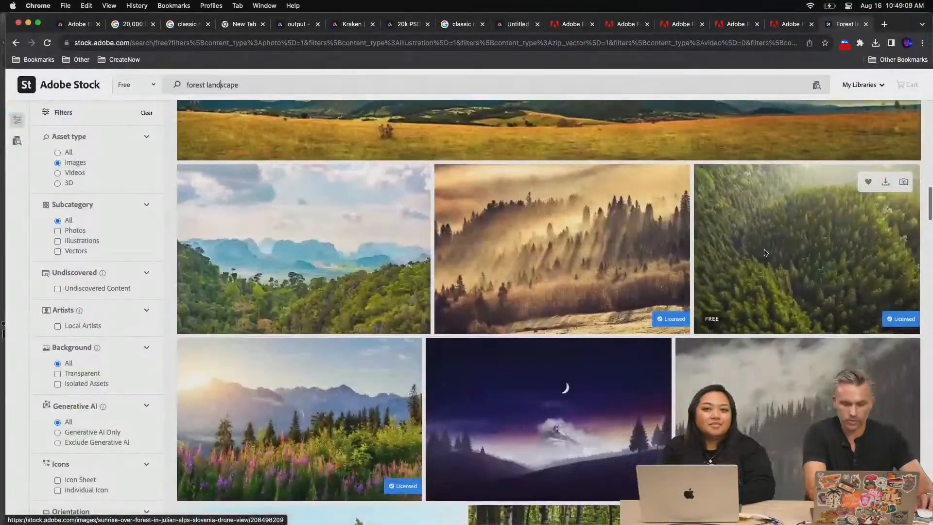
pyautogui.scroll(-8, 766, 254)
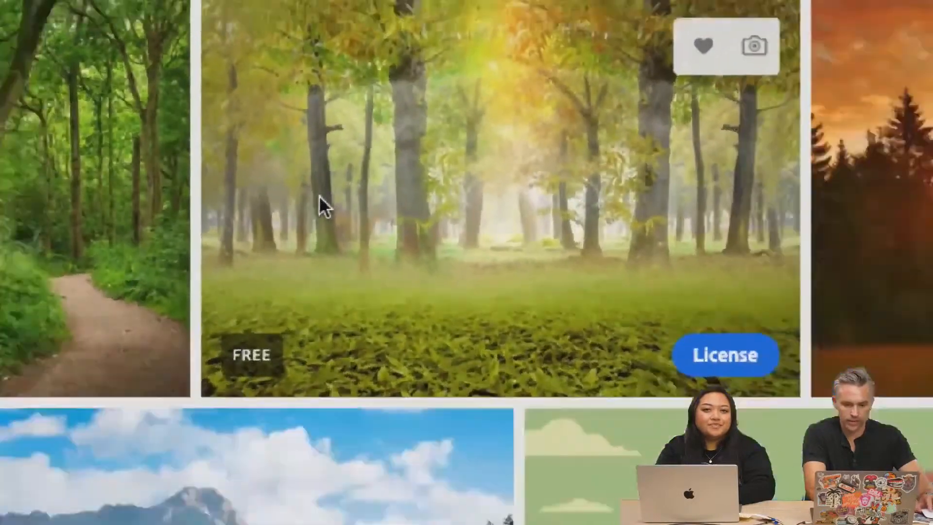
pyautogui.scroll(-15, 320, 199)
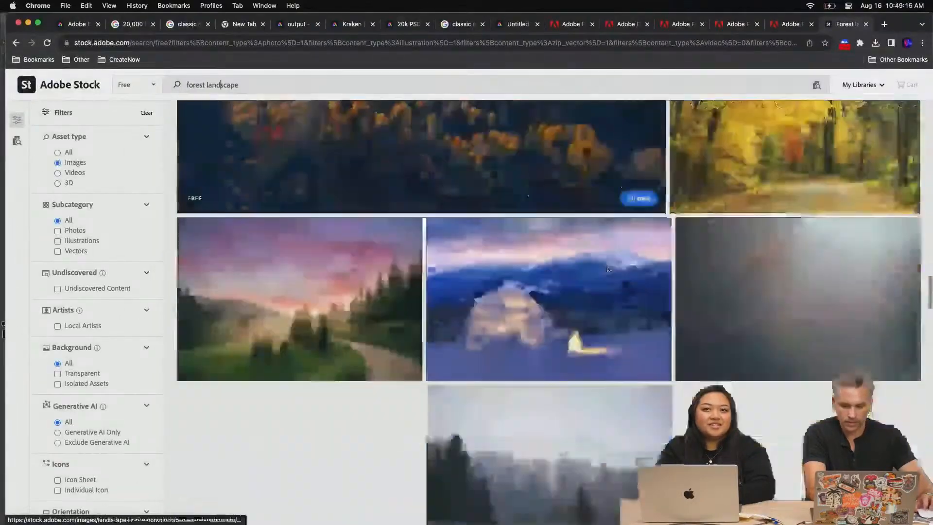
pyautogui.scroll(-1, 607, 269)
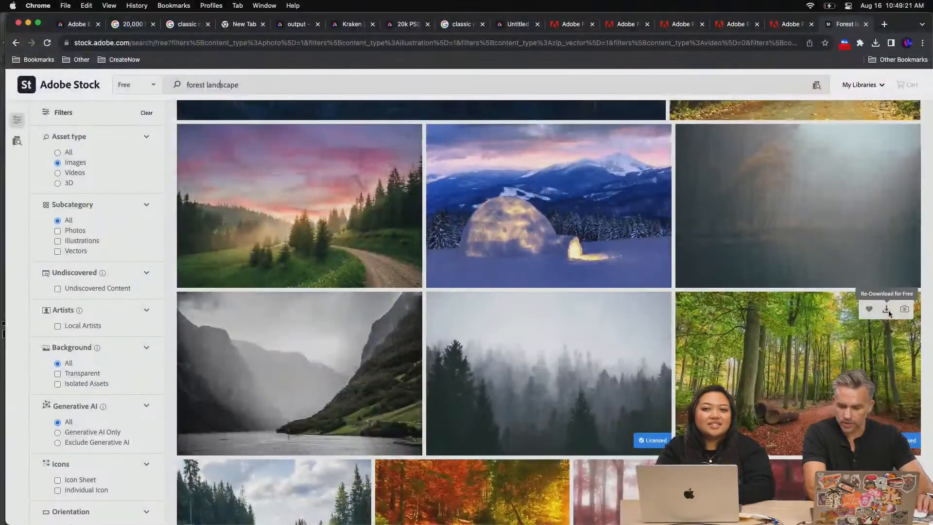
pyautogui.scroll(-6, 739, 355)
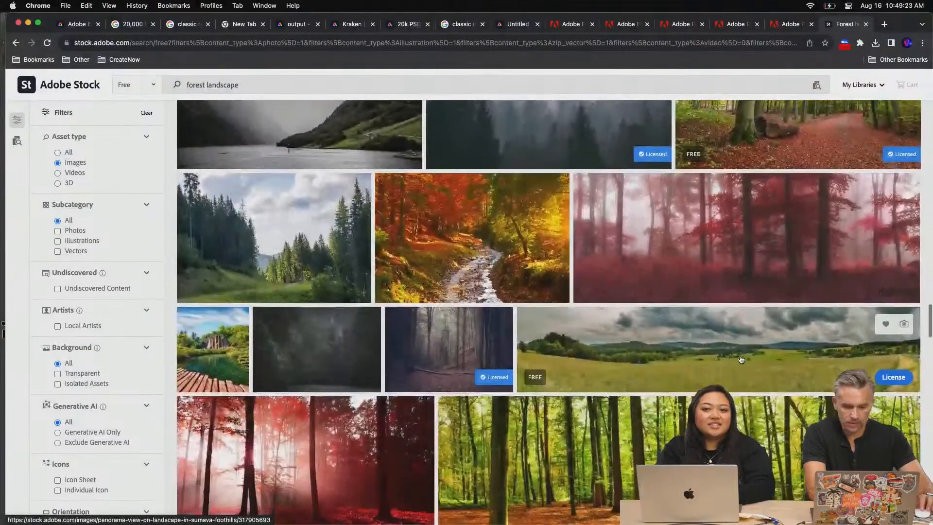
# Open the details of the bright forest panorama with autumn leaves and read its Standard License terms
pyautogui.scroll(-4, 768, 399)
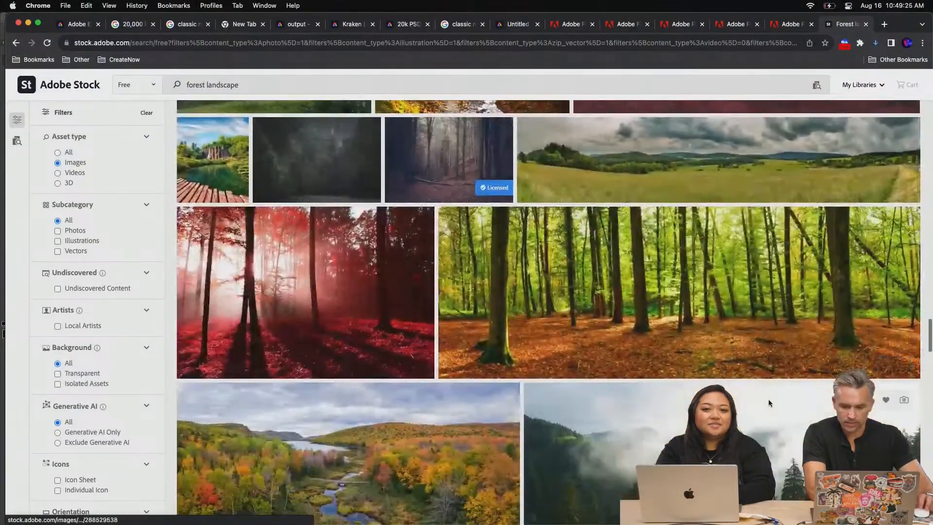
pyautogui.scroll(-2, 768, 399)
pyautogui.scroll(3, 767, 399)
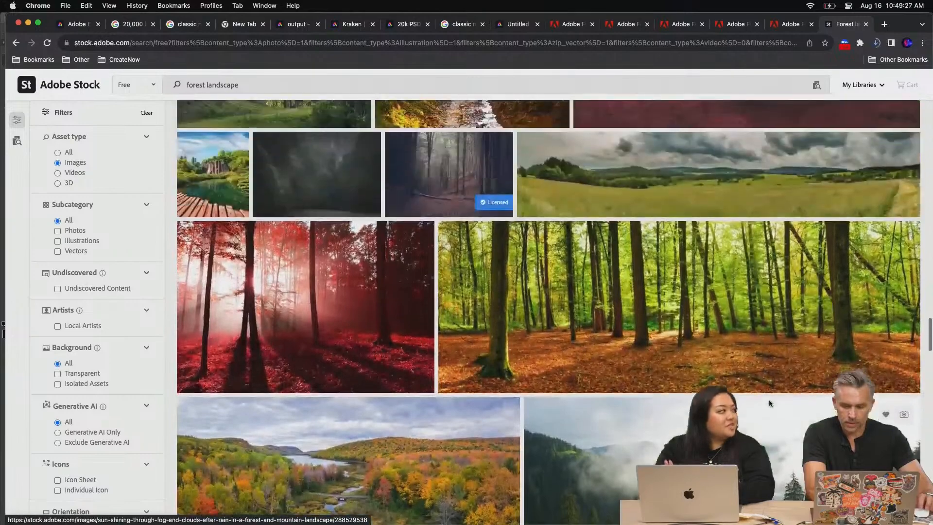
pyautogui.scroll(-4, 723, 322)
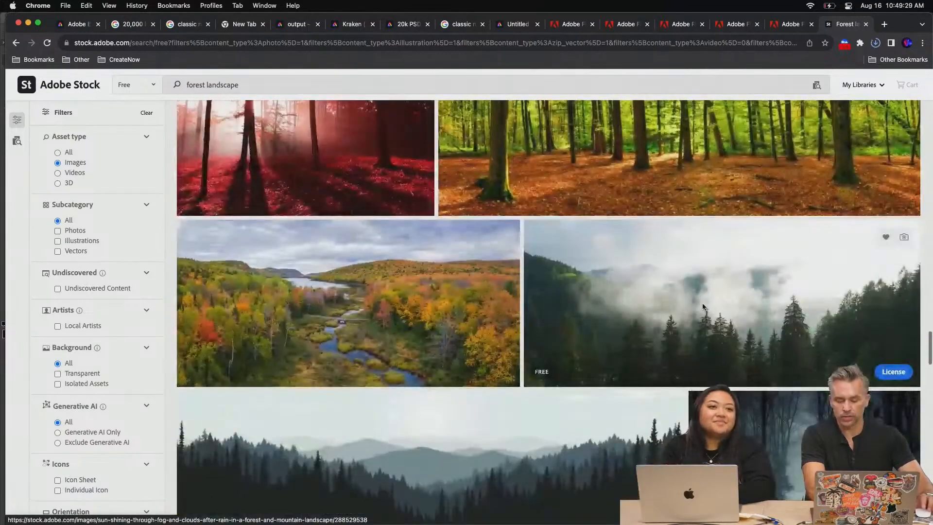
pyautogui.click(608, 165)
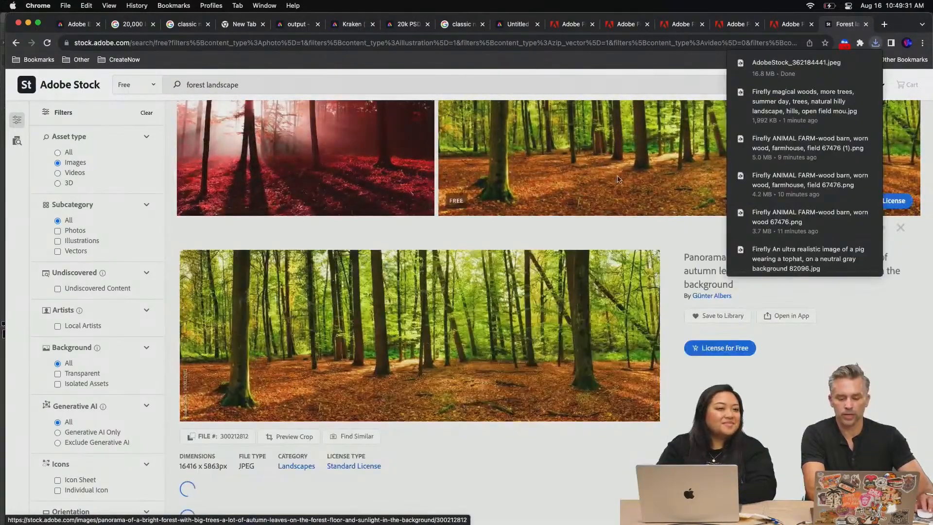
pyautogui.scroll(-1, 666, 418)
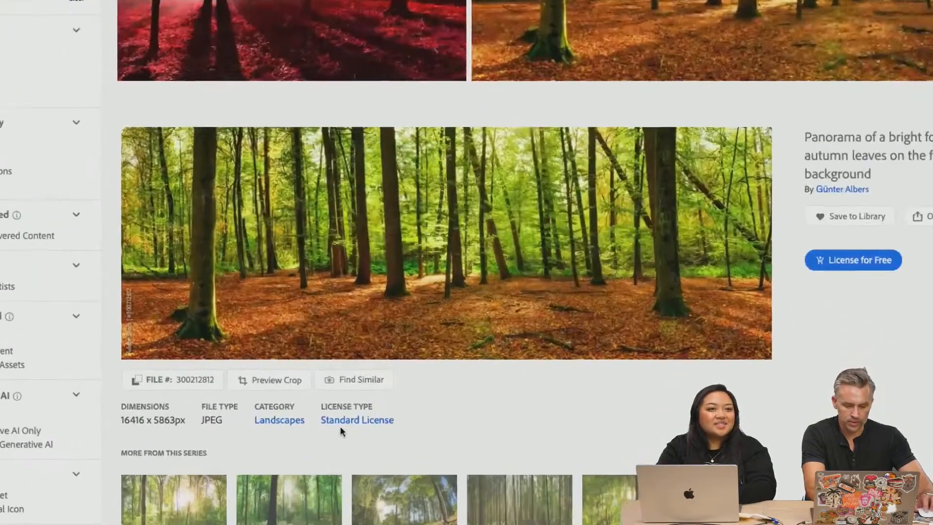
pyautogui.click(340, 419)
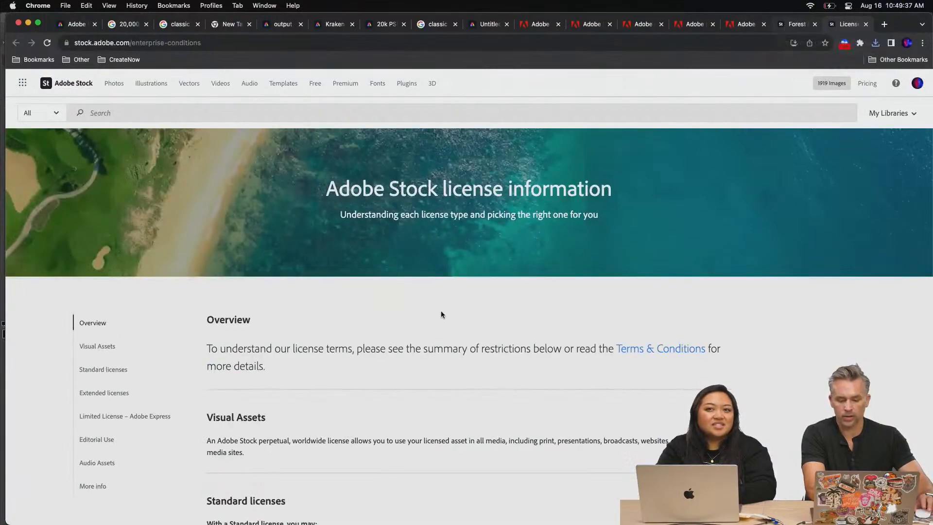
pyautogui.scroll(-5, 273, 361)
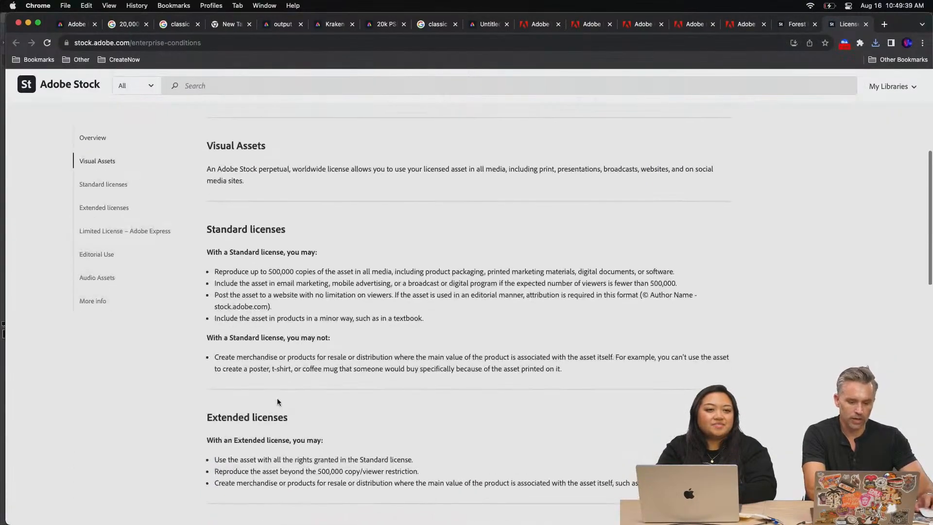
# Return to the bright forest panorama and license it for free to download it
pyautogui.click(793, 26)
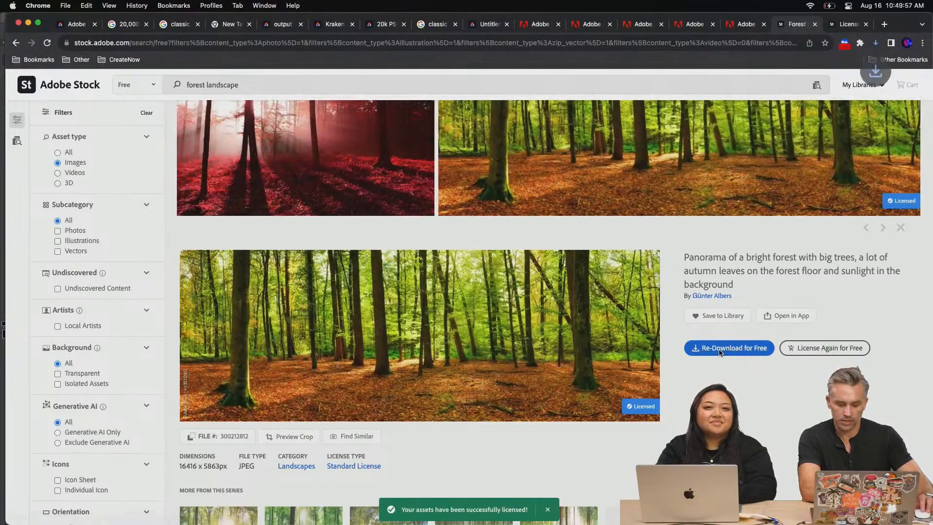
pyautogui.click(721, 349)
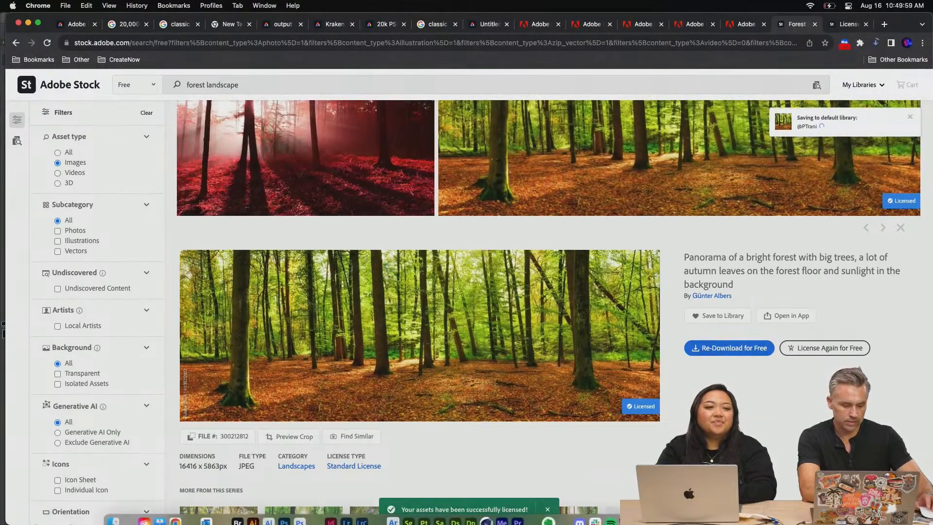
# Open the downloaded AdobeStock_362184441.jpeg from the Downloads folder in Photoshop
pyautogui.click(110, 511)
pyautogui.click(633, 327)
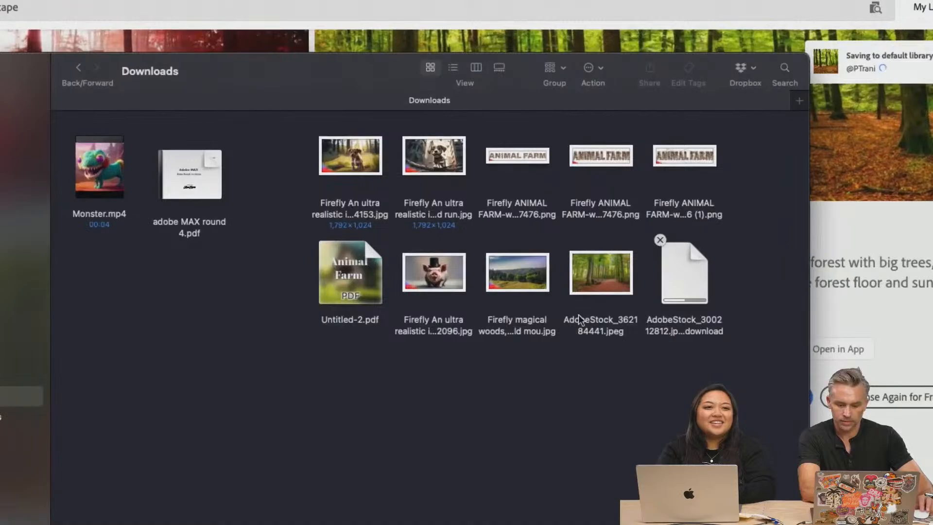
pyautogui.doubleClick(626, 280)
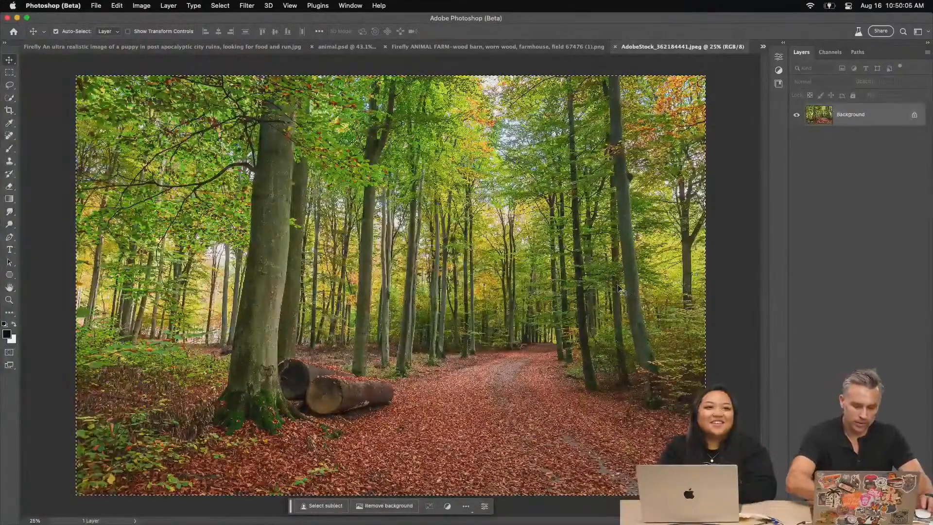
# Copy the whole forest photo into animal.psd, close the photo and move the pasted layer directly below the chicken layer
pyautogui.press('super+a')
pyautogui.press('super+c')
pyautogui.press('super+w')
pyautogui.press('super+v')
pyautogui.moveTo(879, 162); pyautogui.dragTo(870, 360)
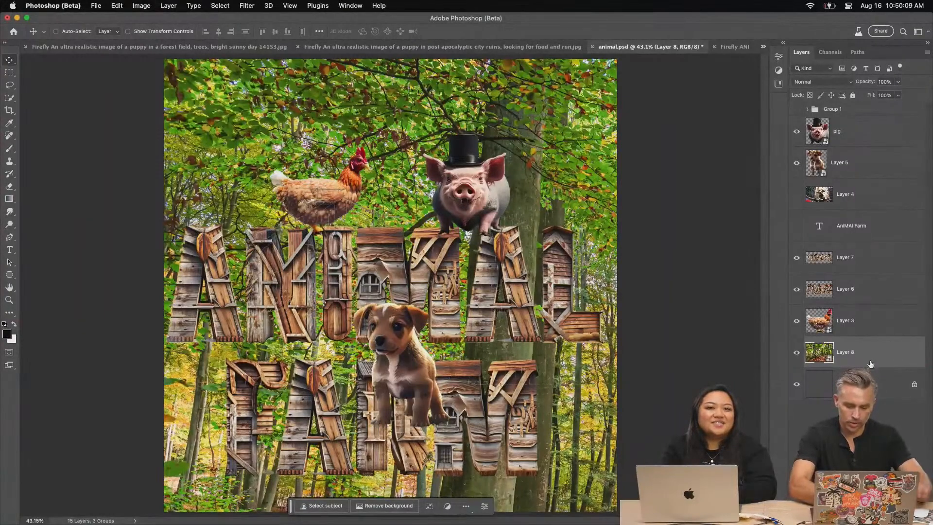
# Scale down the forest photo layer and position it so its wooded path and log pile fill the square canvas
pyautogui.press('super+t')
pyautogui.press('super+minus')
pyautogui.press('super+minus')
pyautogui.press('super+minus')
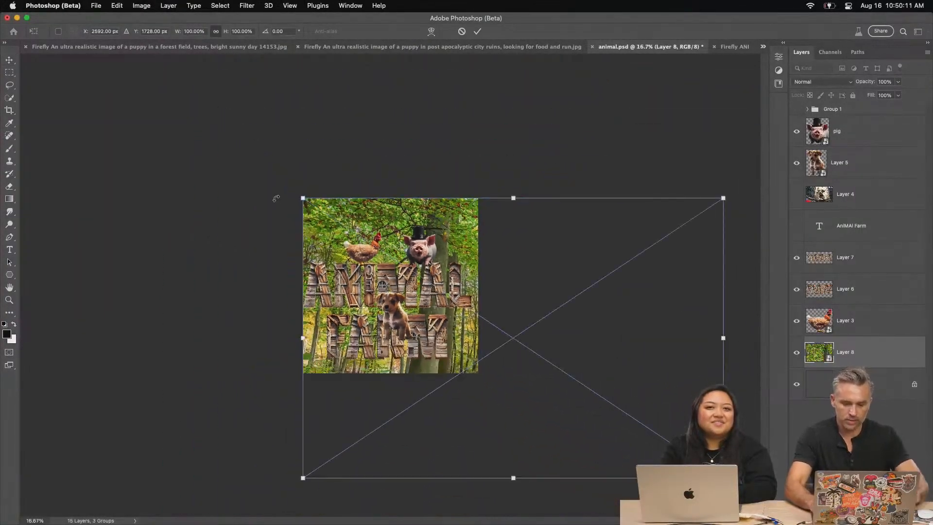
pyautogui.moveTo(723, 477); pyautogui.dragTo(572, 413)
pyautogui.moveTo(346, 248); pyautogui.dragTo(265, 236)
pyautogui.moveTo(222, 186); pyautogui.dragTo(185, 177)
pyautogui.press('Return')
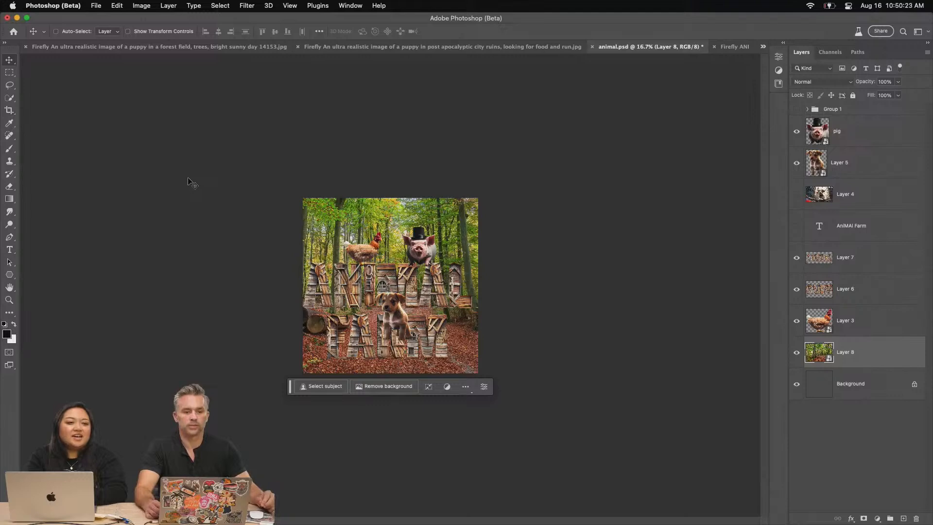
pyautogui.press('super+0')
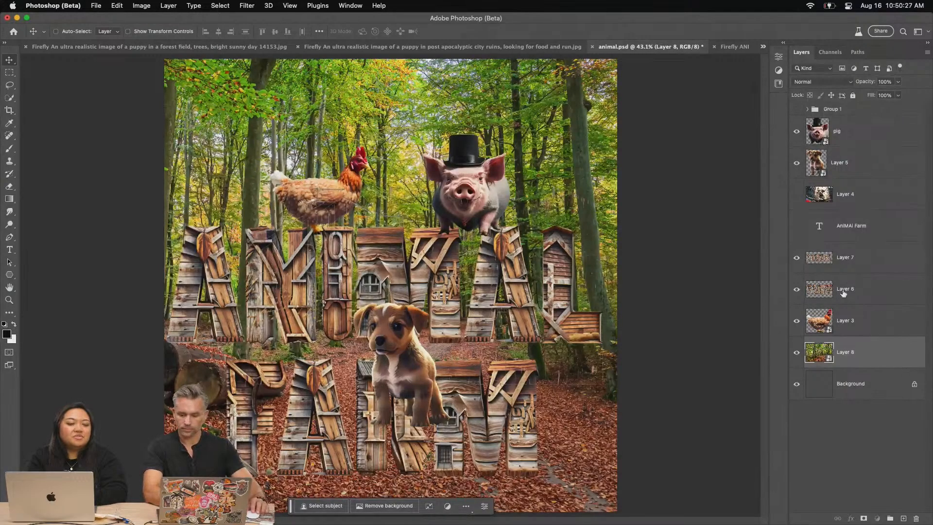
# Scale down both wooden text layers together and centre them on the cover
pyautogui.click(844, 293)
pyautogui.click(865, 266)
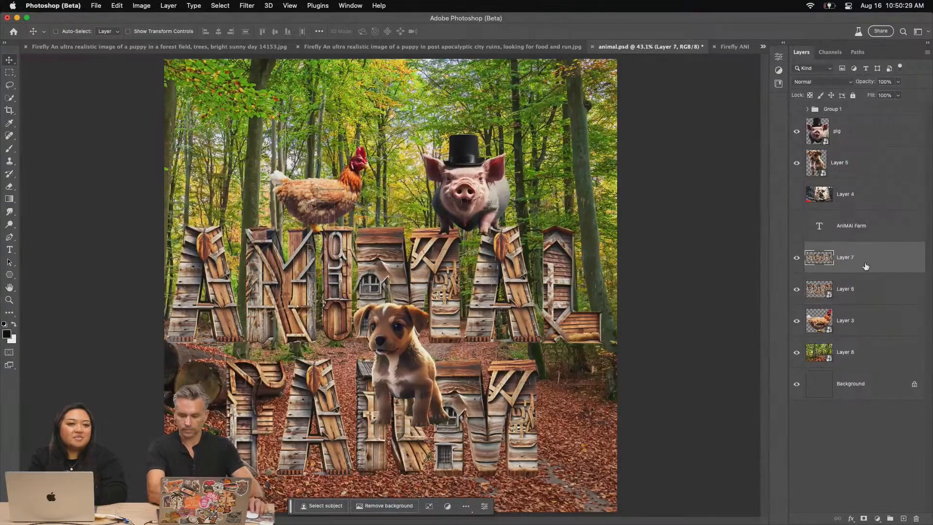
pyautogui.press('ctrl+super+s')
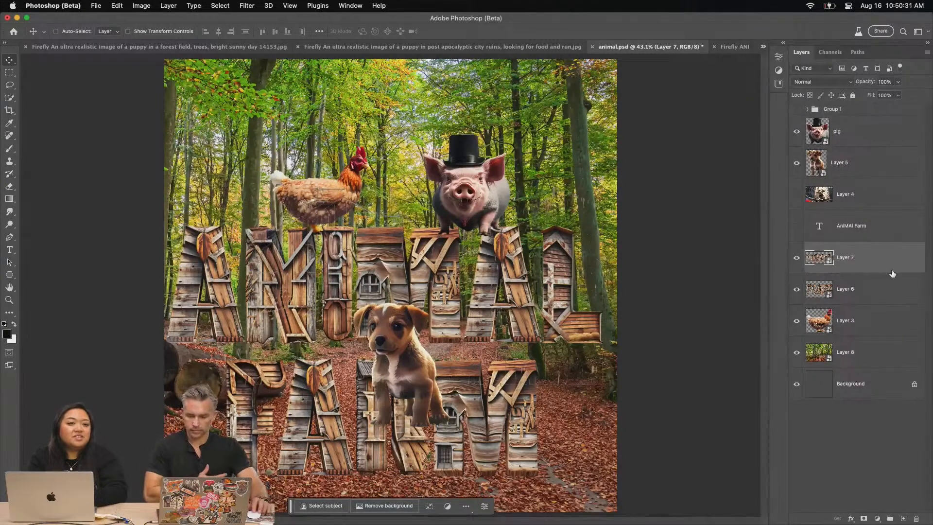
pyautogui.keyDown('shift'); pyautogui.click(851, 289); pyautogui.keyUp('shift')
pyautogui.press('super+t')
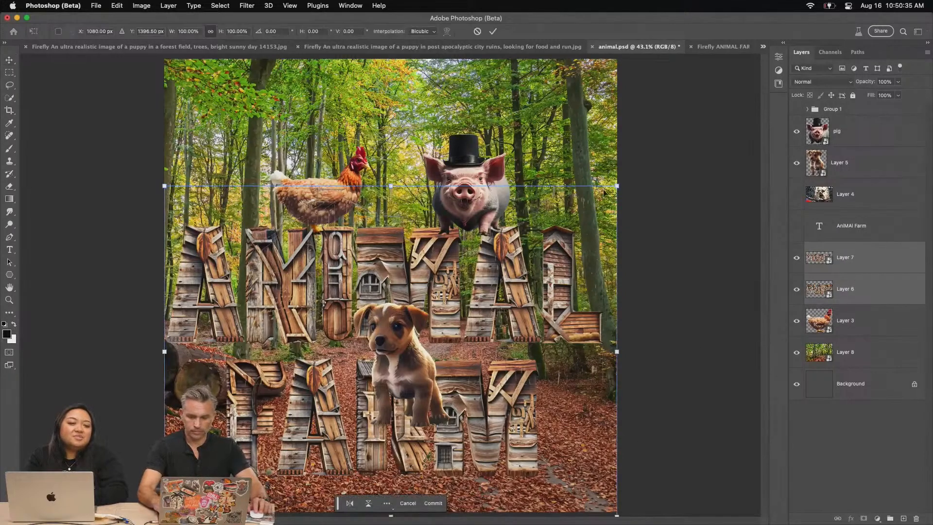
pyautogui.moveTo(617, 185); pyautogui.dragTo(522, 253)
pyautogui.moveTo(293, 334); pyautogui.dragTo(351, 267)
pyautogui.press('Return')
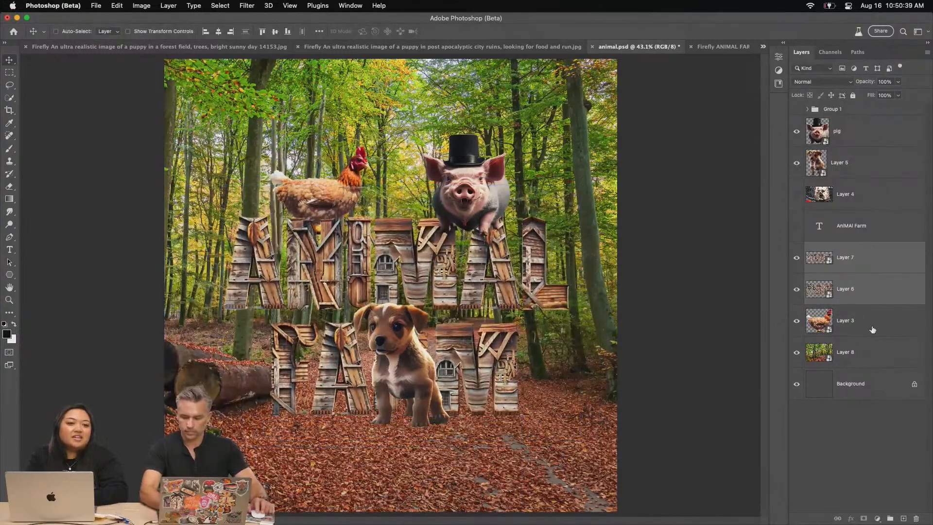
# Add a new layer above the chicken and paint a large soft black shadow behind the wooden words at 9% flow
pyautogui.click(873, 330)
pyautogui.press('b')
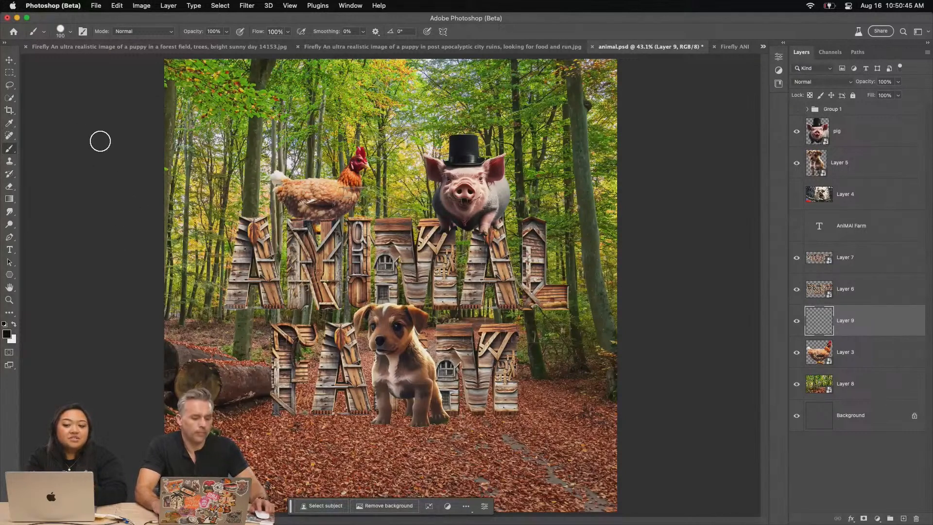
pyautogui.rightClick(180, 133)
pyautogui.doubleClick(265, 253)
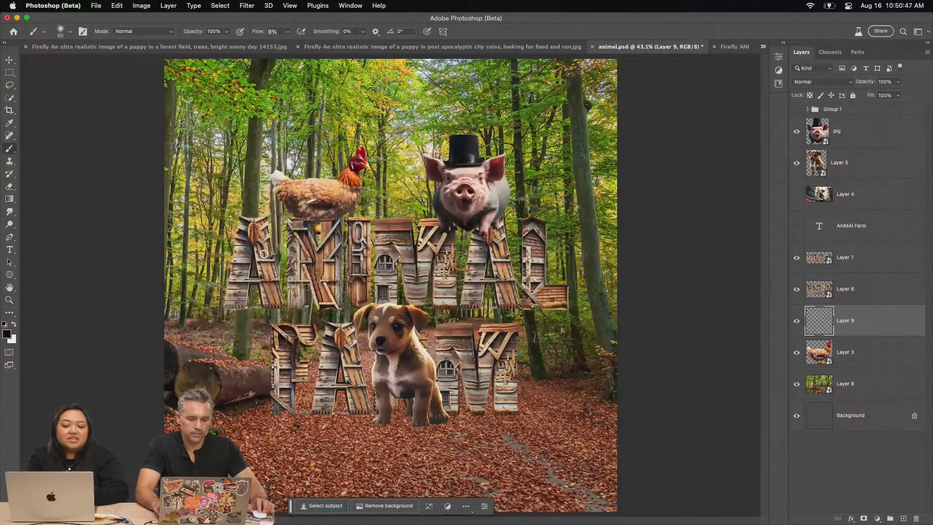
pyautogui.press(']')
pyautogui.press(']')
pyautogui.press(']')
pyautogui.press(']')
pyautogui.press(']')
pyautogui.press(']')
pyautogui.press(']')
pyautogui.press(']')
pyautogui.press(']')
pyautogui.press(']')
pyautogui.press(']')
pyautogui.press(']')
pyautogui.press(']')
pyautogui.press(']')
pyautogui.press(']')
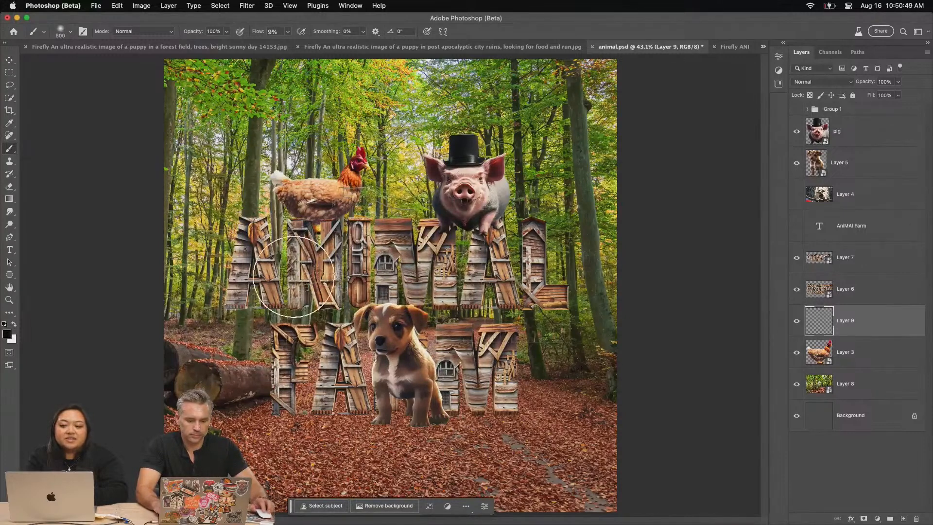
pyautogui.moveTo(471, 313)
pyautogui.mouseDown()
pyautogui.moveTo(369, 233)
pyautogui.moveTo(452, 277)
pyautogui.moveTo(319, 351)
pyautogui.moveTo(369, 362)
pyautogui.moveTo(478, 361)
pyautogui.mouseUp()
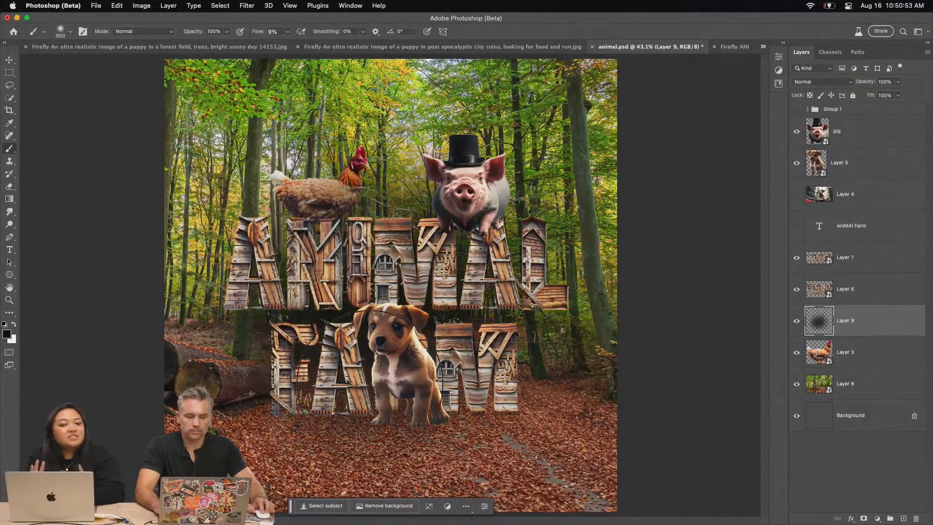
# Move the upper wooden word down and slightly left so it sits just above the lower word
pyautogui.click(9, 59)
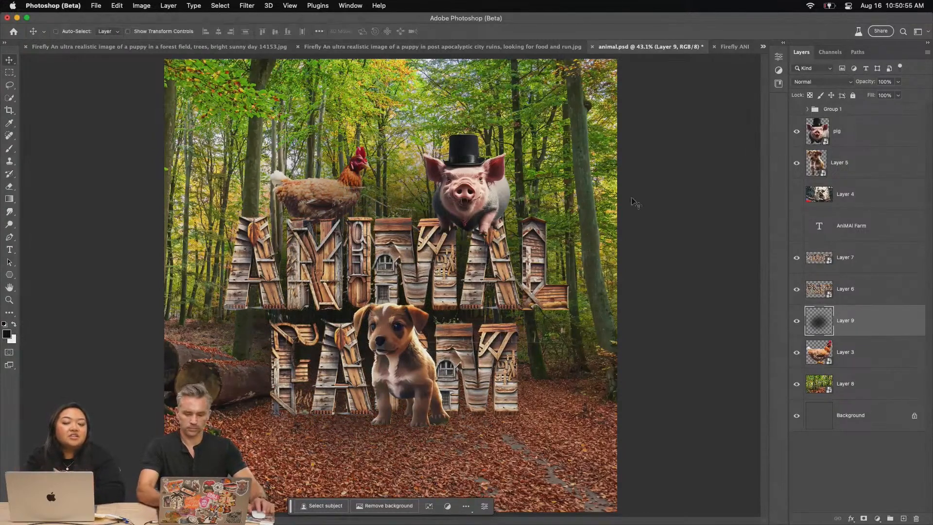
pyautogui.click(846, 271)
pyautogui.moveTo(302, 213); pyautogui.dragTo(306, 239)
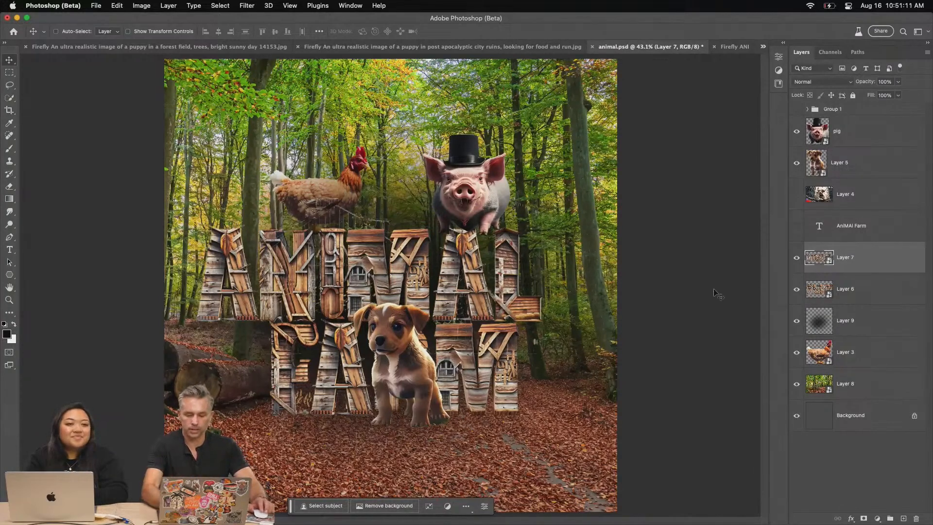
# Add another layer above the shadow and paint a soft black shadow along the base of the lower word with a 200-pixel brush
pyautogui.click(865, 329)
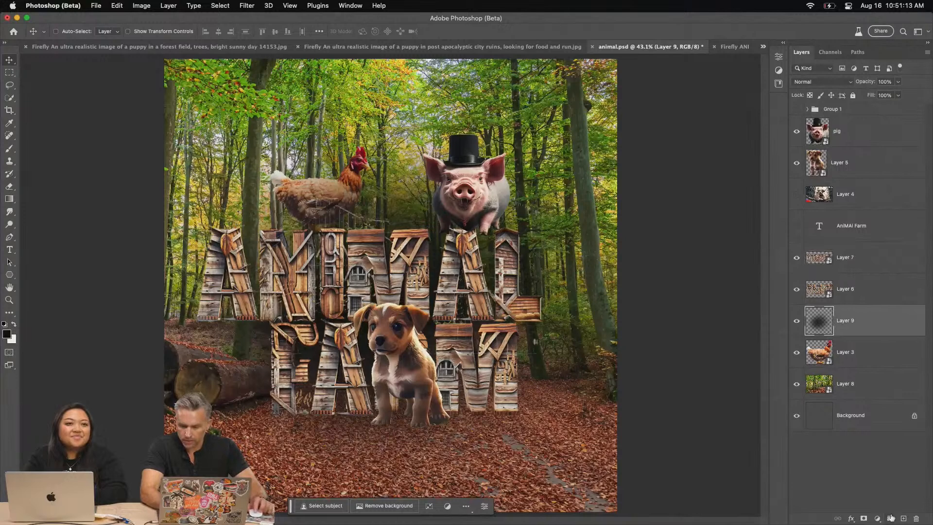
pyautogui.click(901, 518)
pyautogui.press('b')
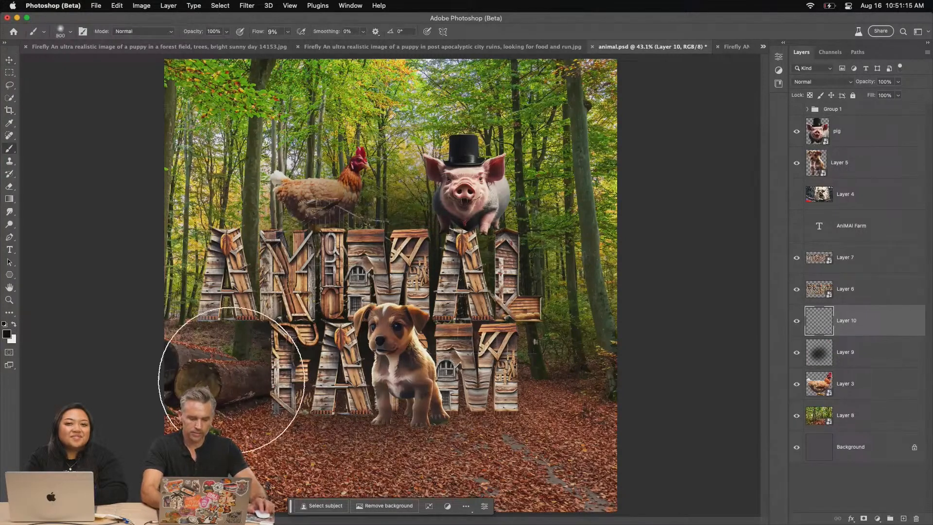
pyautogui.press('[')
pyautogui.moveTo(259, 407)
pyautogui.mouseDown()
pyautogui.moveTo(576, 404)
pyautogui.moveTo(297, 404)
pyautogui.moveTo(398, 413)
pyautogui.mouseUp()
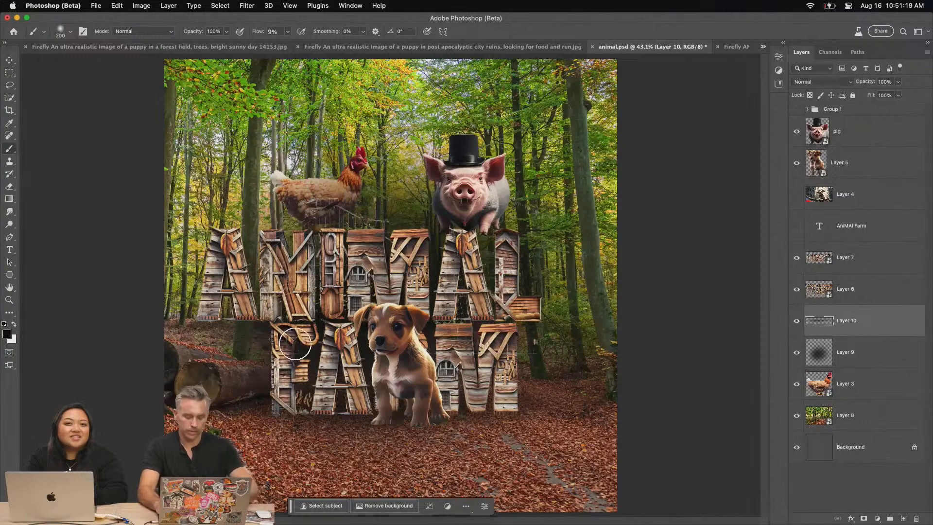
# Shrink the puppy and move it down and right onto the leafy ground in front of the lower word
pyautogui.press('super+equal')
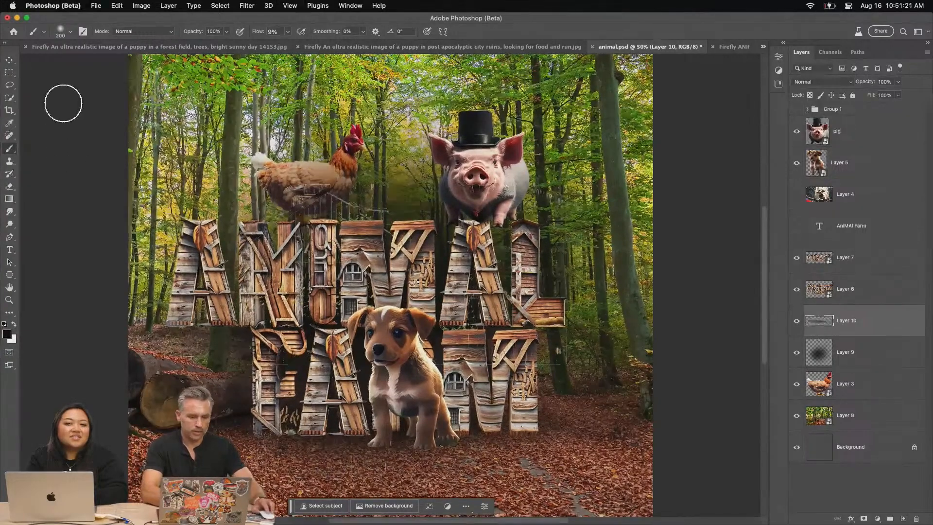
pyautogui.click(9, 59)
pyautogui.click(847, 290)
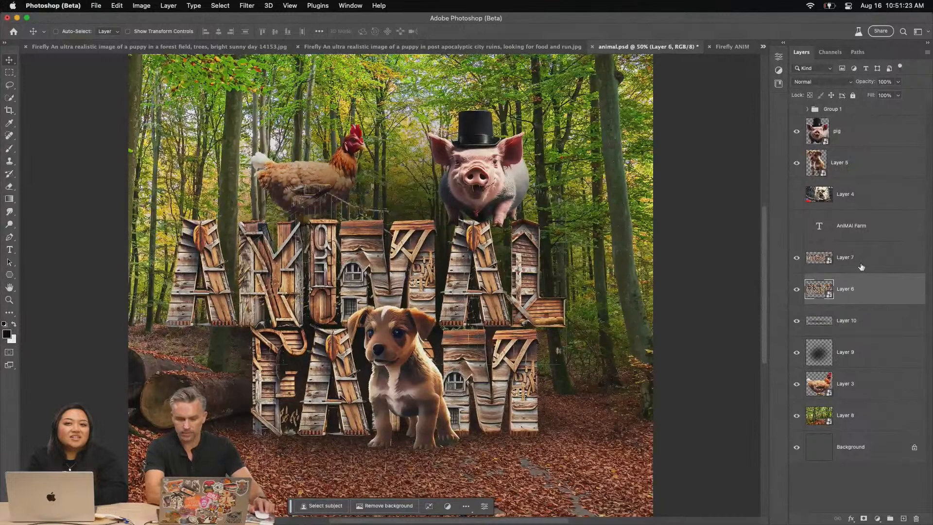
pyautogui.click(841, 170)
pyautogui.press('super+t')
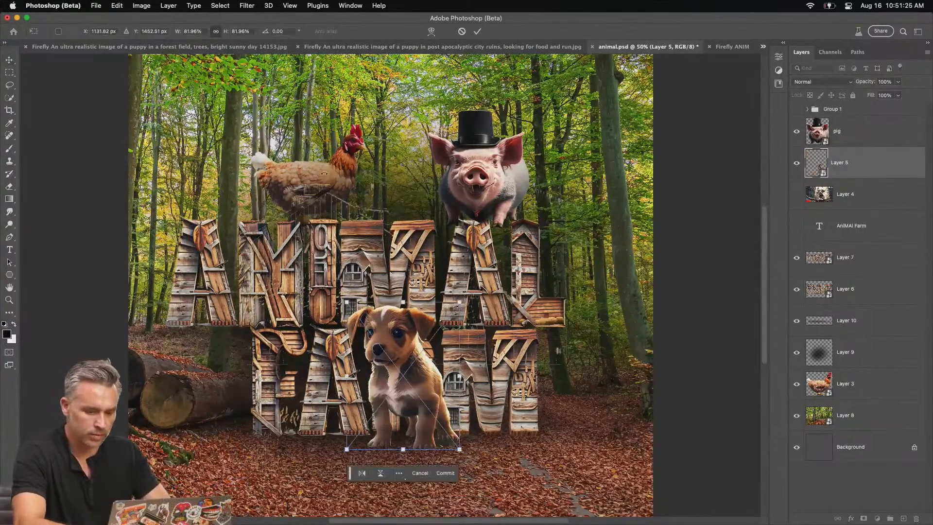
pyautogui.moveTo(459, 302); pyautogui.dragTo(428, 346)
pyautogui.press('Return')
pyautogui.moveTo(367, 393); pyautogui.dragTo(442, 418)
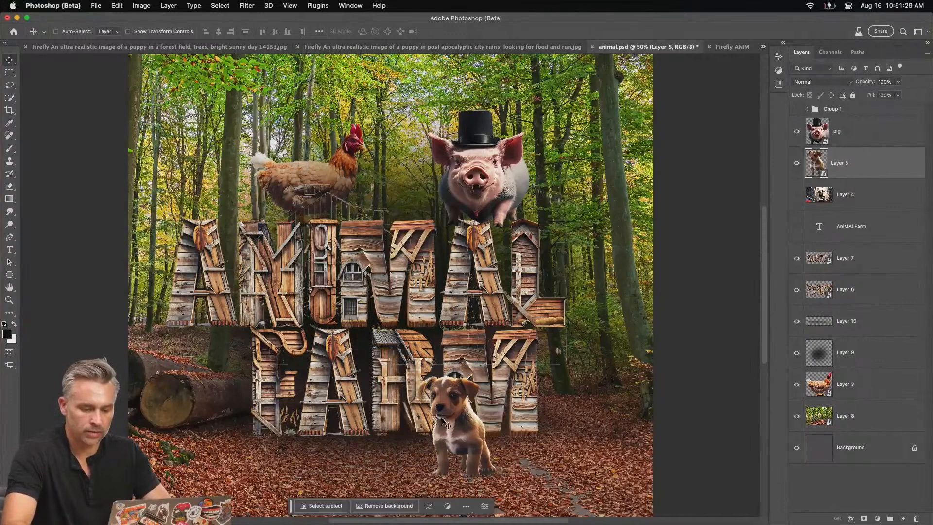
# Move the pig down onto the leafy ground and shrink it to stand beside the puppy
pyautogui.click(838, 136)
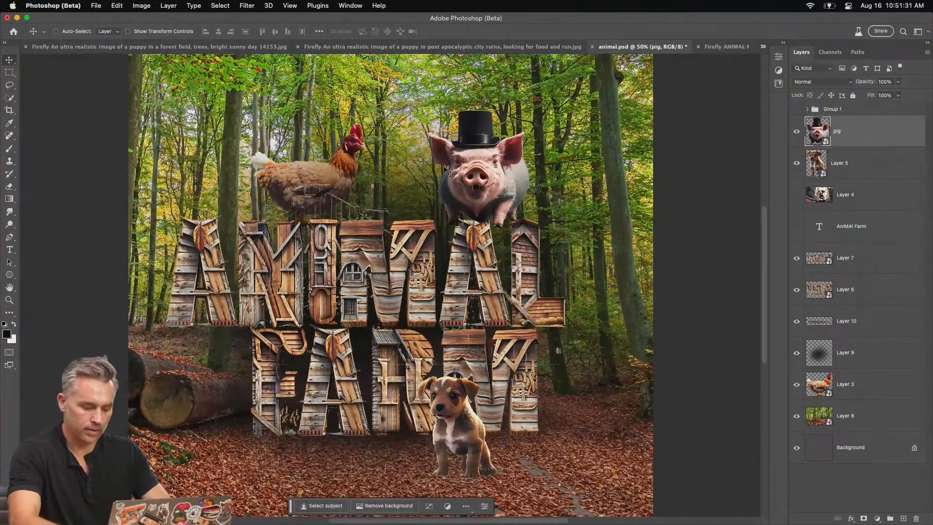
pyautogui.moveTo(480, 157); pyautogui.dragTo(342, 393)
pyautogui.hotkey('ctrl', 't')
pyautogui.moveTo(288, 356); pyautogui.dragTo(357, 422)
pyautogui.press('Return')
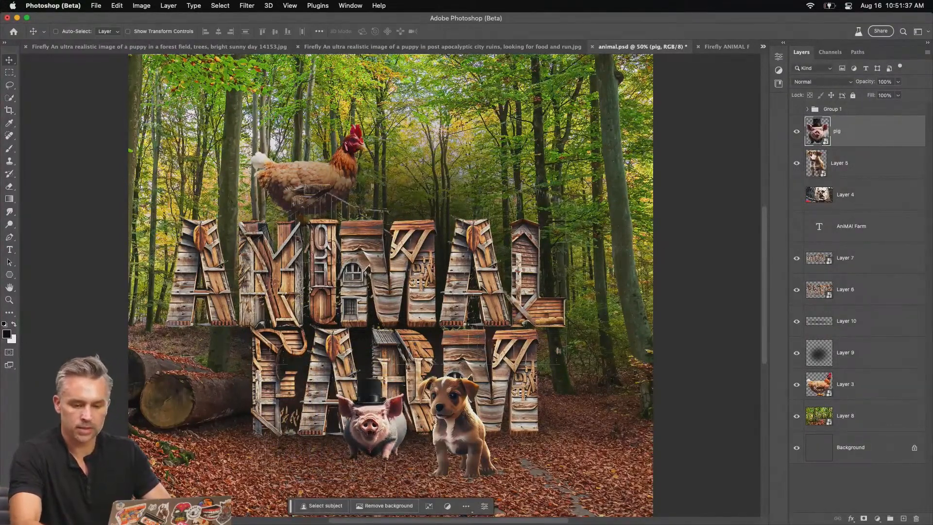
# Hide the wooden text and shadow layers, and shrink the chicken to perch it on the log pile
pyautogui.moveTo(795, 262); pyautogui.dragTo(812, 294)
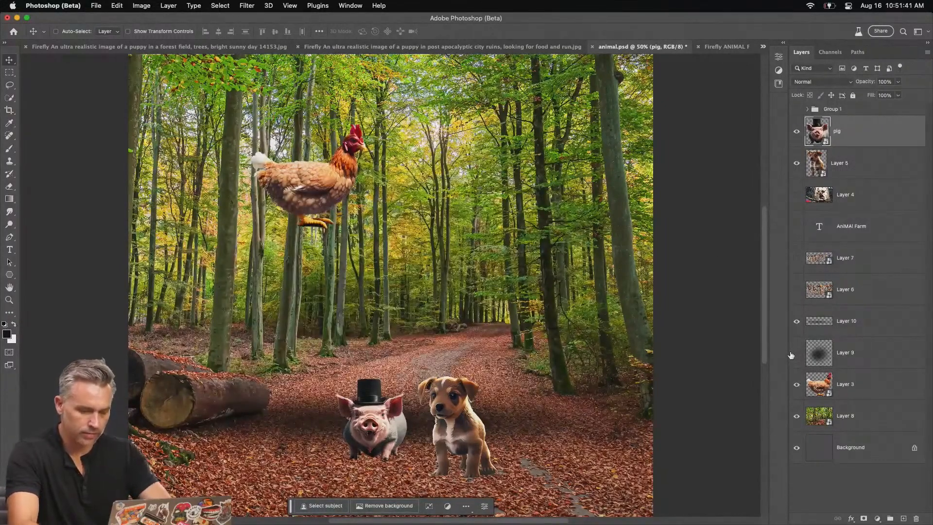
pyautogui.click(796, 321)
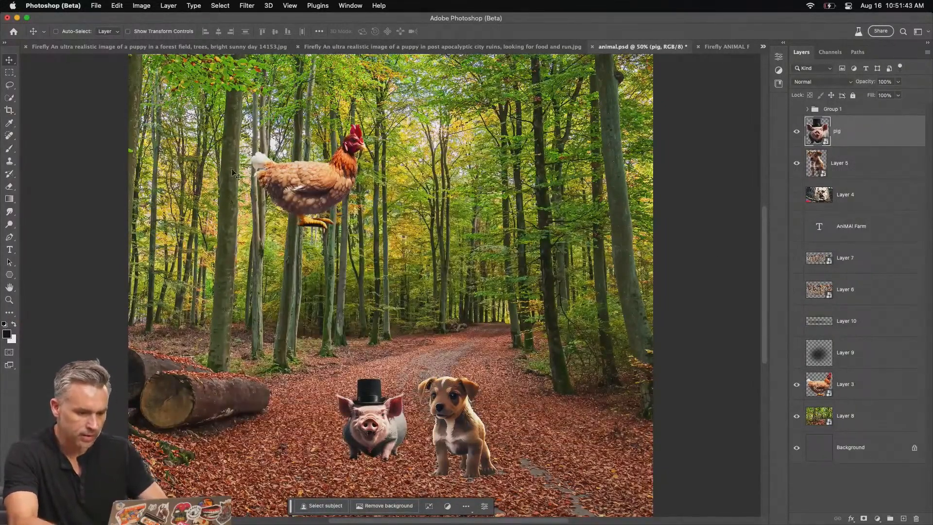
pyautogui.moveTo(299, 188); pyautogui.dragTo(196, 330)
pyautogui.press('super+t')
pyautogui.moveTo(265, 268); pyautogui.dragTo(213, 319)
pyautogui.press('Return')
pyautogui.moveTo(180, 353); pyautogui.dragTo(186, 355)
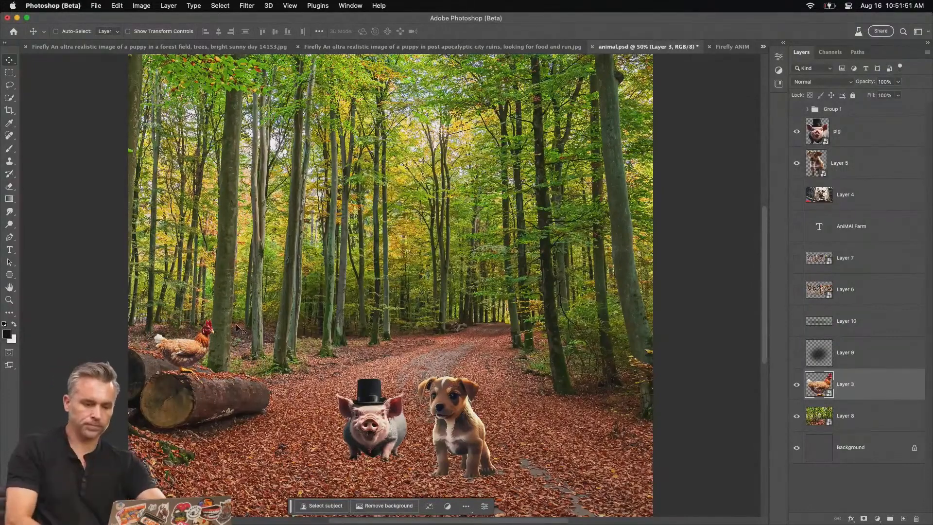
# Replace the forest layer with a rasterized copy trimmed to the canvas, and delete the empty Background layer
pyautogui.click(848, 422)
pyautogui.rightClick(859, 419)
pyautogui.click(798, 268)
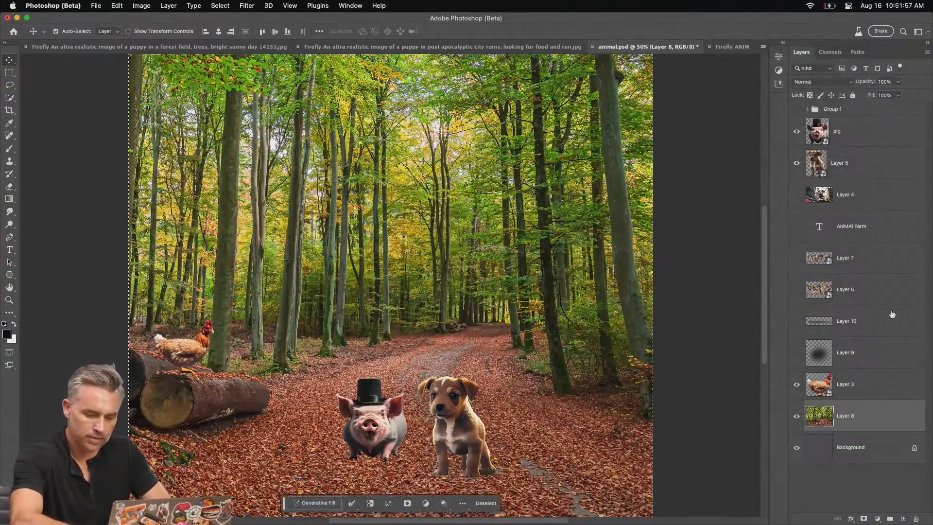
pyautogui.press('super+j')
pyautogui.moveTo(880, 452); pyautogui.dragTo(916, 519)
pyautogui.click(872, 451)
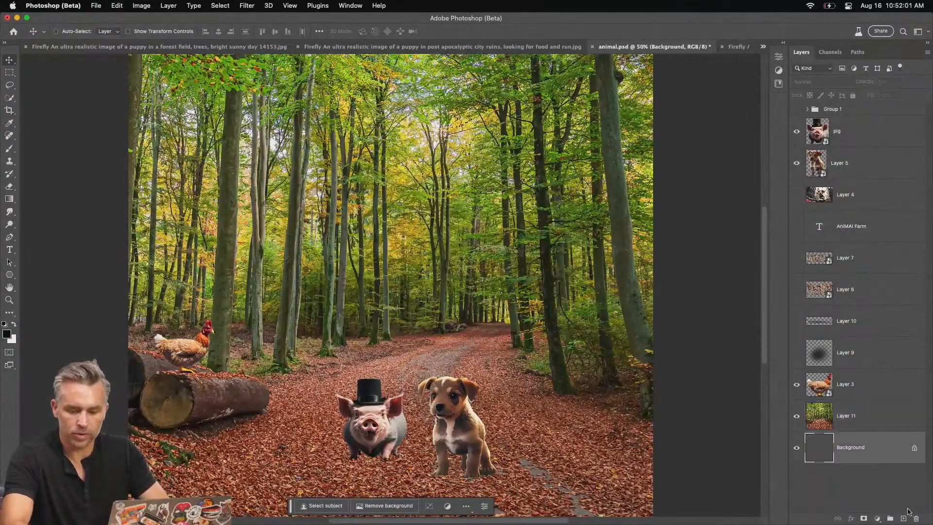
pyautogui.click(915, 518)
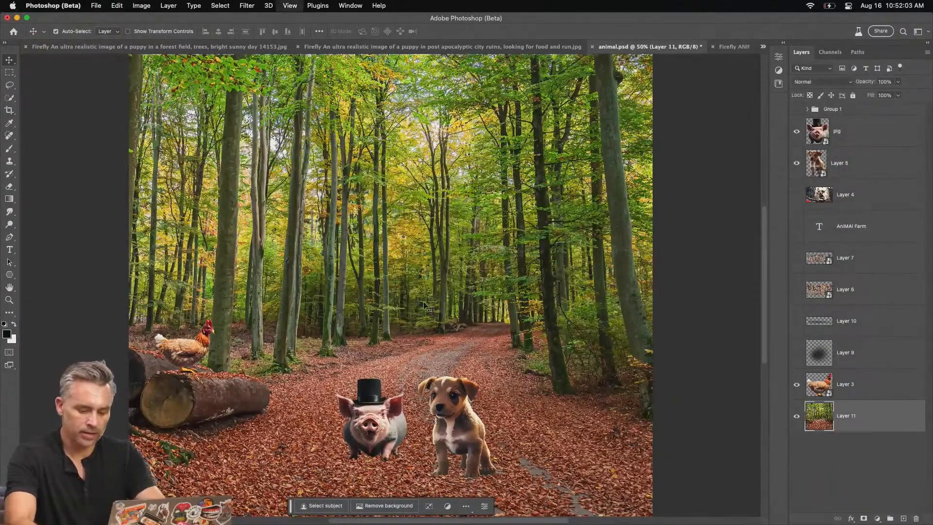
# Extend the canvas on all sides with the Crop tool, keeping the fill set to Transparent (default)
pyautogui.press('super+minus')
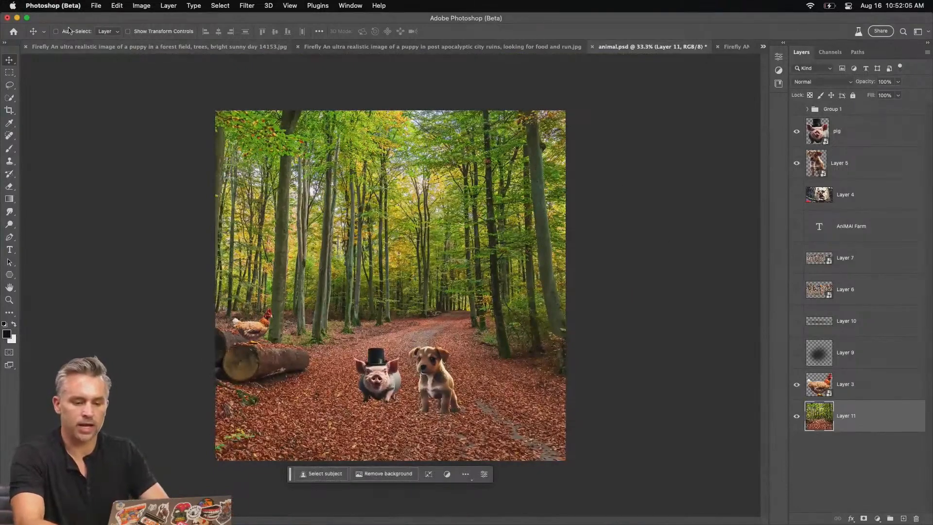
pyautogui.click(8, 112)
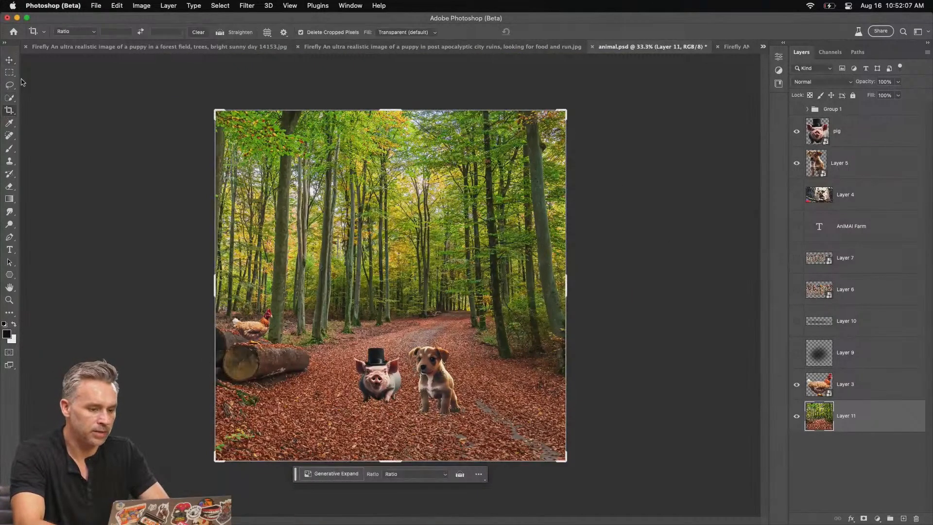
pyautogui.click(394, 33)
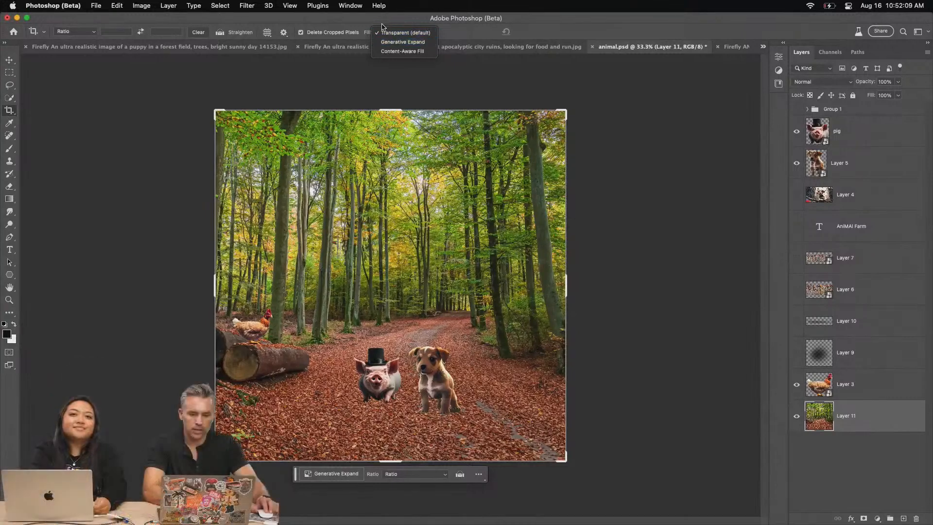
pyautogui.click(210, 127)
pyautogui.moveTo(214, 112); pyautogui.dragTo(42, 62)
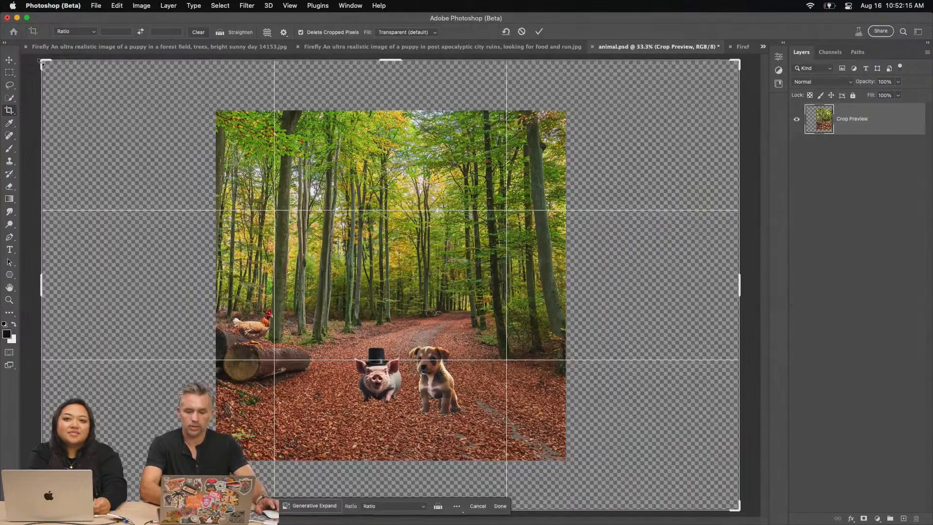
pyautogui.press('Return')
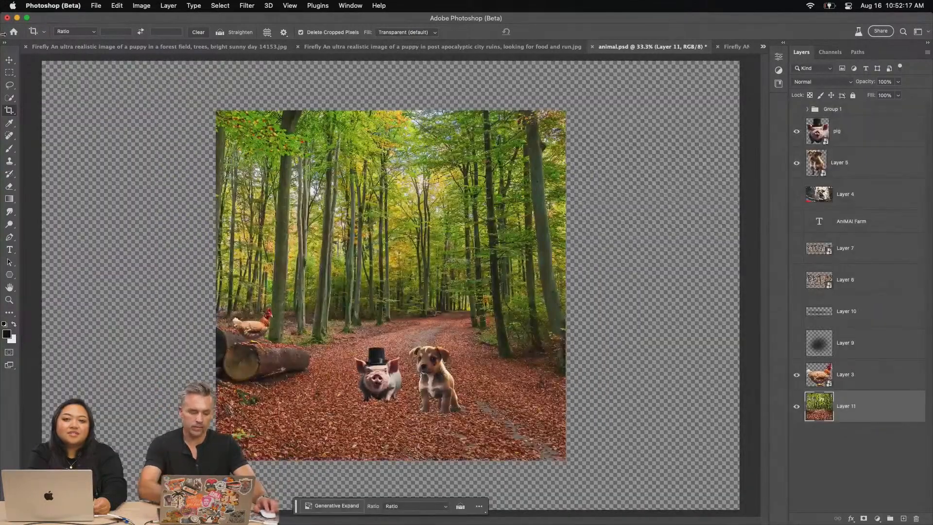
# Copy a narrow full-height strip from the forest's right edge to a new layer and place it just beyond that edge
pyautogui.click(9, 72)
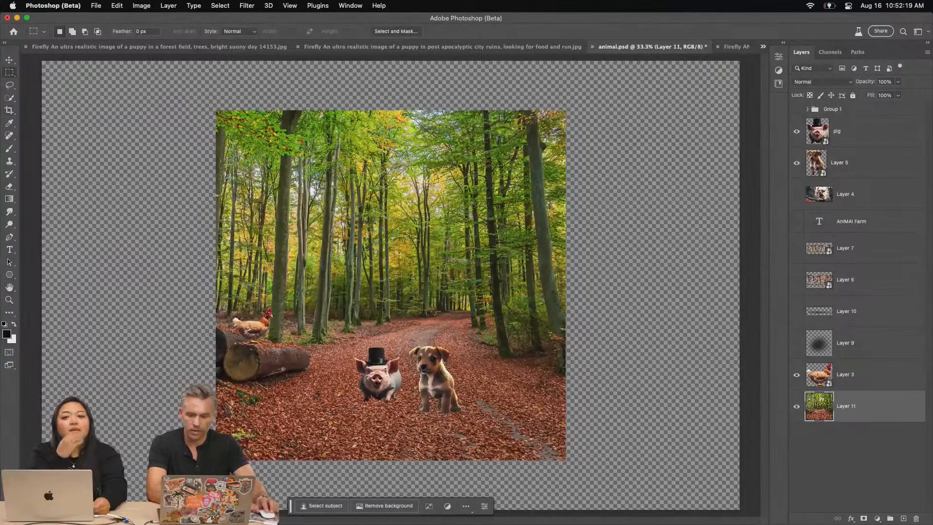
pyautogui.moveTo(566, 108); pyautogui.dragTo(520, 459)
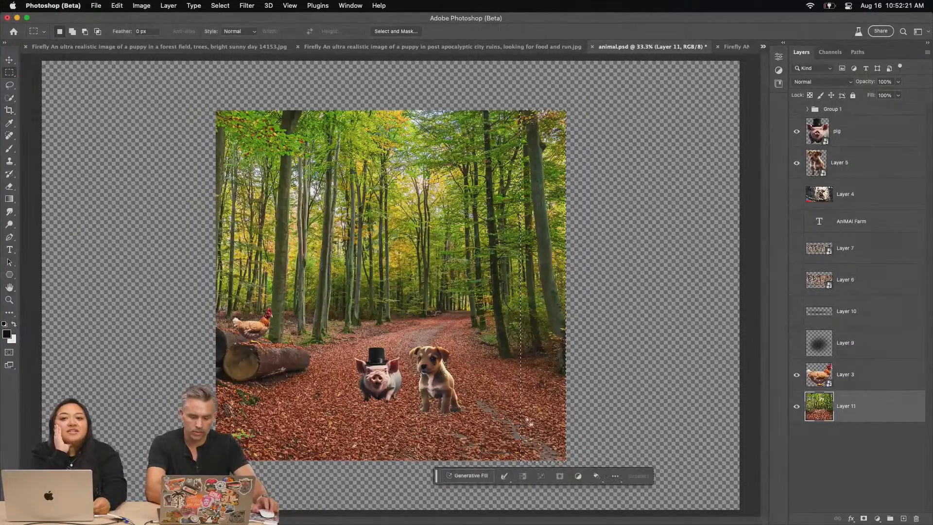
pyautogui.press('super+x')
pyautogui.press('super+z')
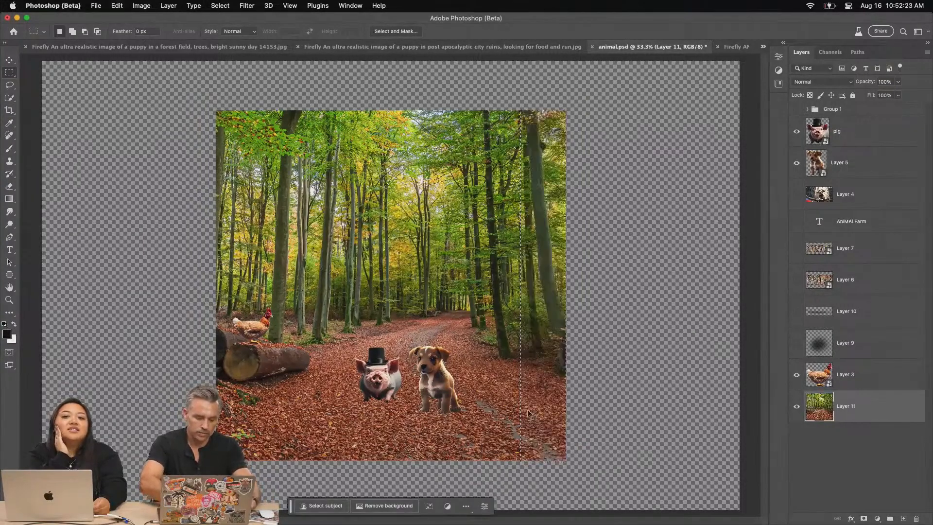
pyautogui.press('super+c')
pyautogui.press('super+v')
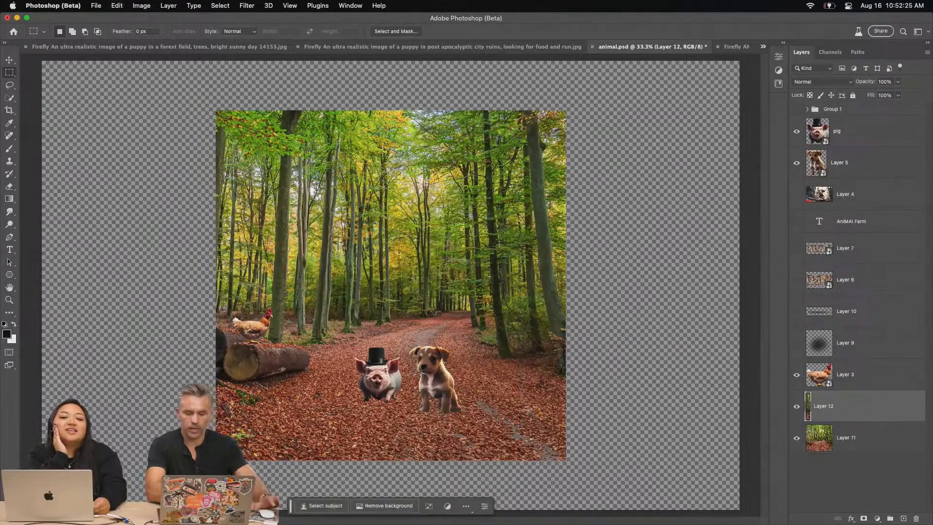
pyautogui.click(10, 59)
pyautogui.moveTo(298, 148); pyautogui.dragTo(342, 149)
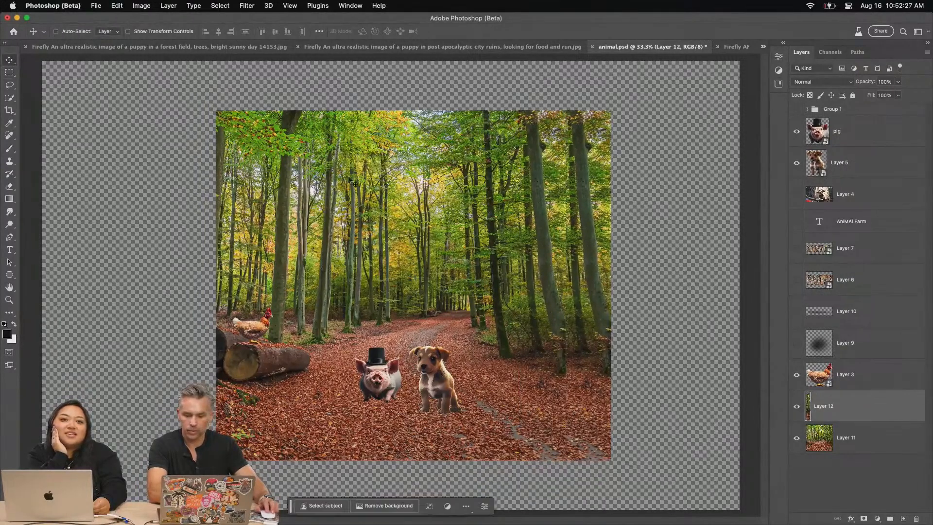
# Stretch the copied forest strip horizontally to reach the right edge of the canvas
pyautogui.press('super+t')
pyautogui.moveTo(612, 285); pyautogui.dragTo(738, 285)
pyautogui.press('Return')
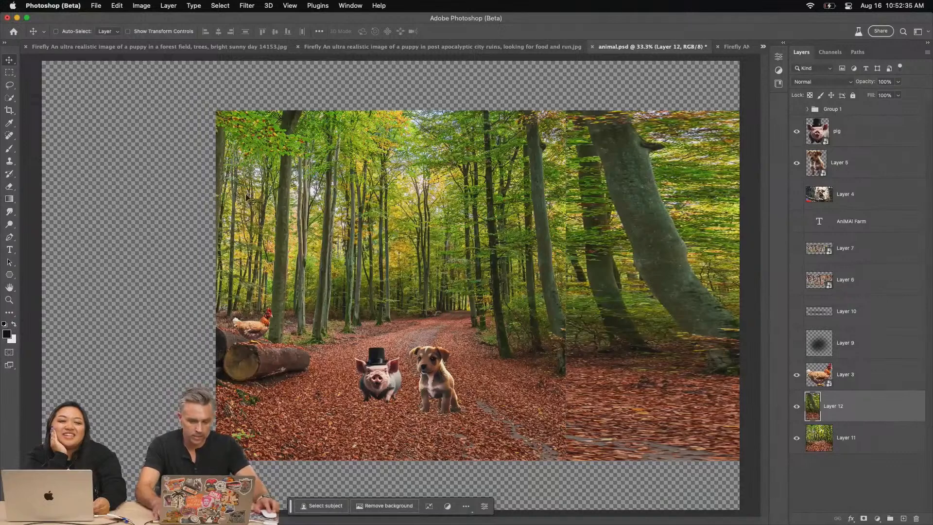
# Undo the stretched strip and the transparent canvas extension
pyautogui.press('super+z')
pyautogui.press('super+z')
pyautogui.press('super+z')
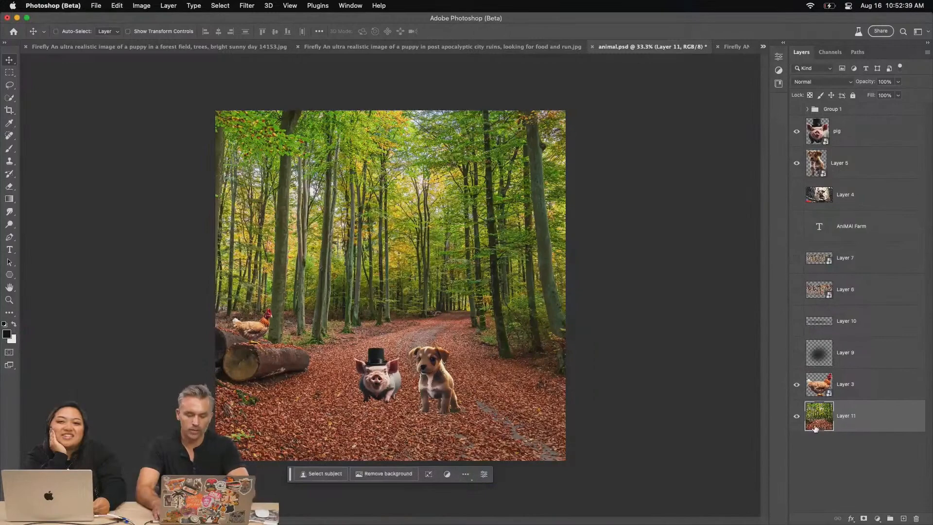
# Extend the canvas on all sides with the Crop tool, using the Generative Expand fill and no prompt
pyautogui.click(9, 110)
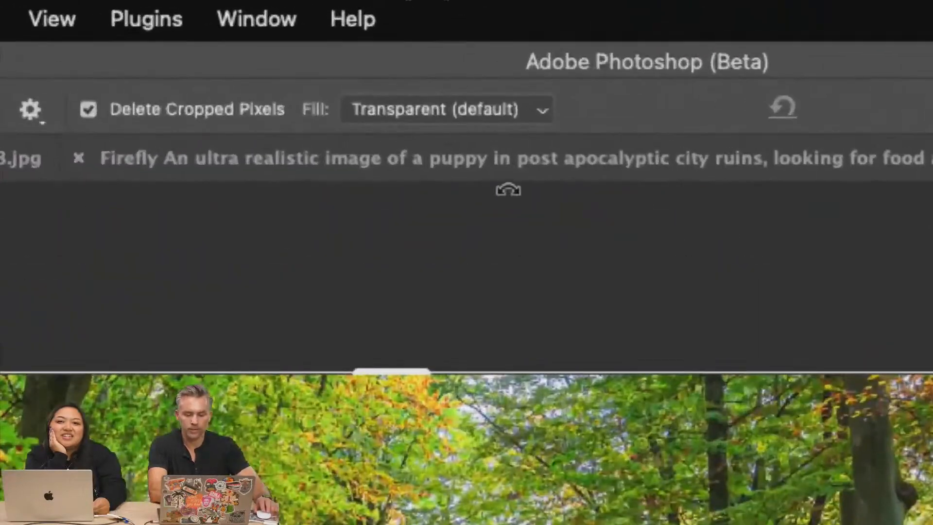
pyautogui.click(486, 111)
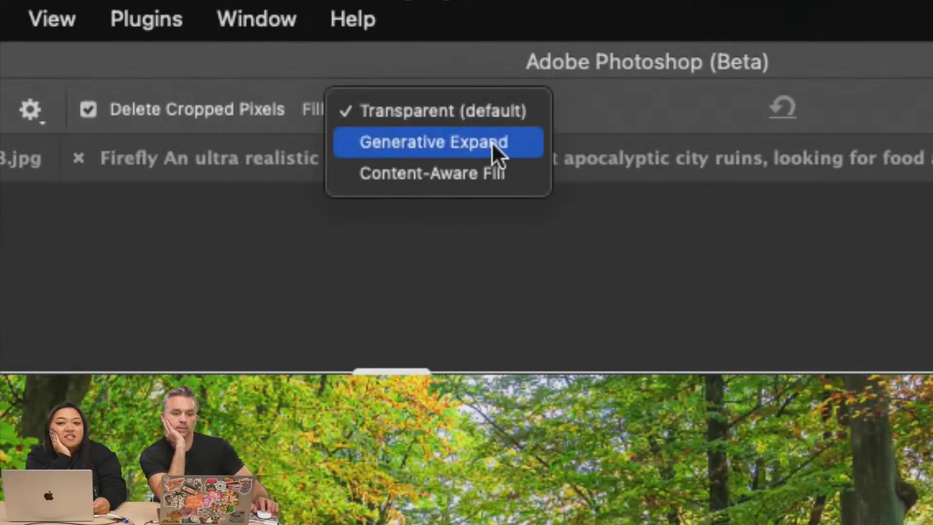
pyautogui.click(544, 149)
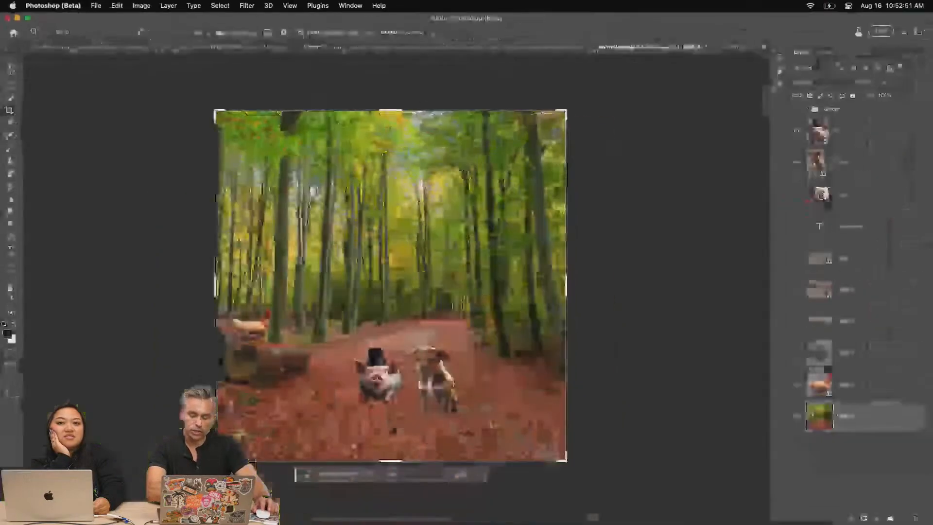
pyautogui.press('super+minus')
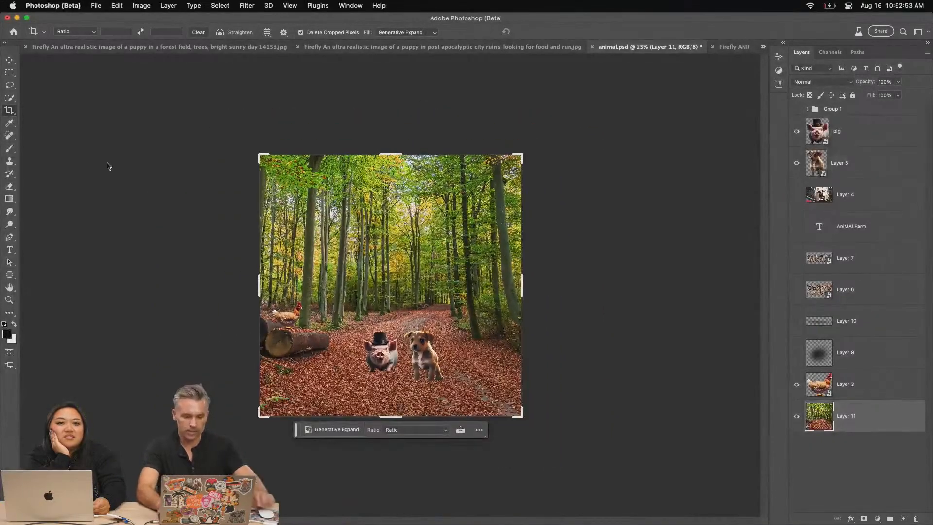
pyautogui.moveTo(258, 155); pyautogui.dragTo(84, 85)
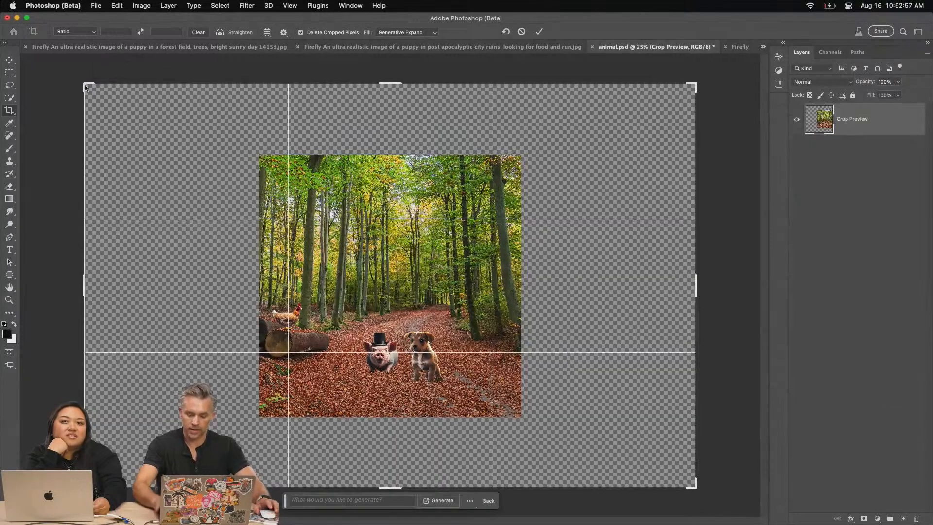
pyautogui.press('Return')
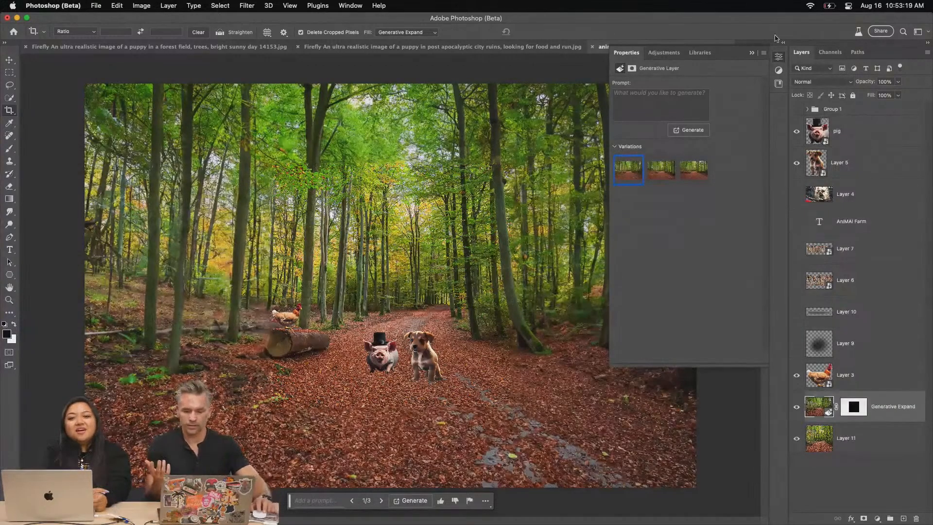
# Compare the three Generative Expand variations and choose the third one, which continues the log pile
pyautogui.click(750, 54)
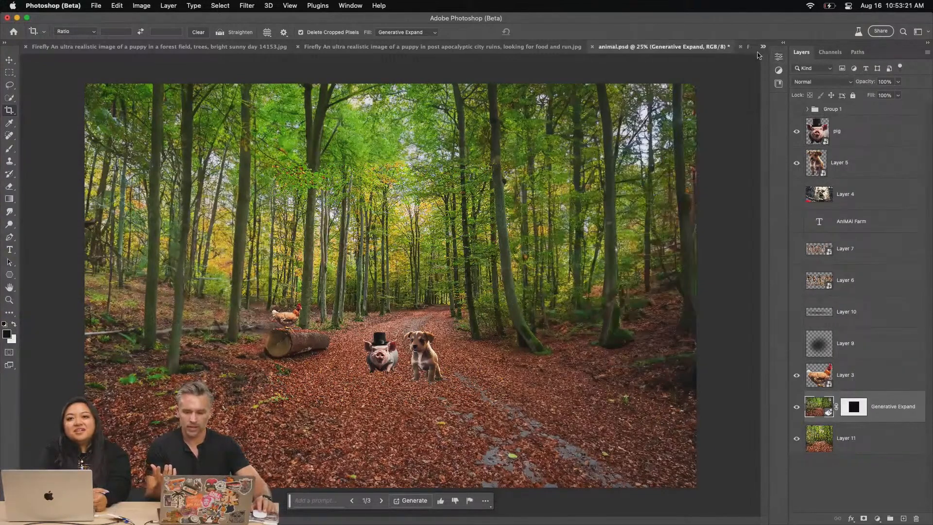
pyautogui.click(780, 48)
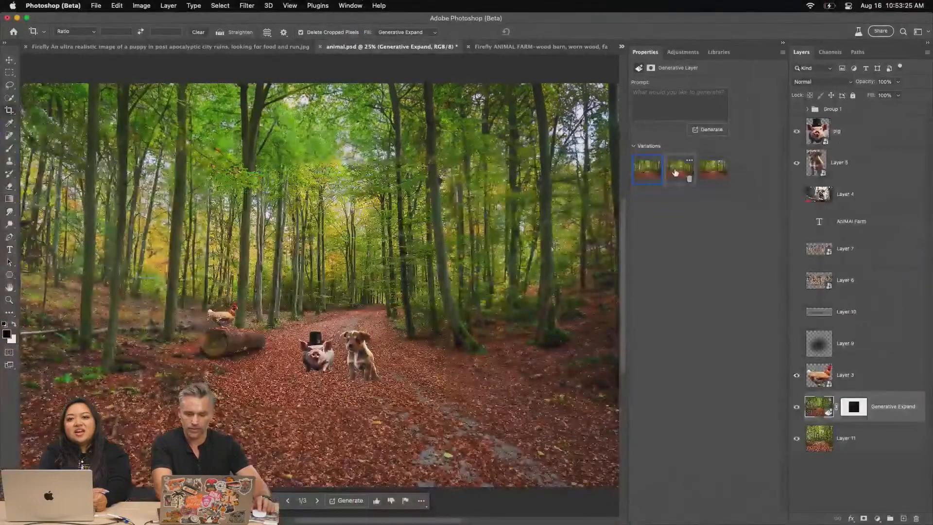
pyautogui.click(692, 191)
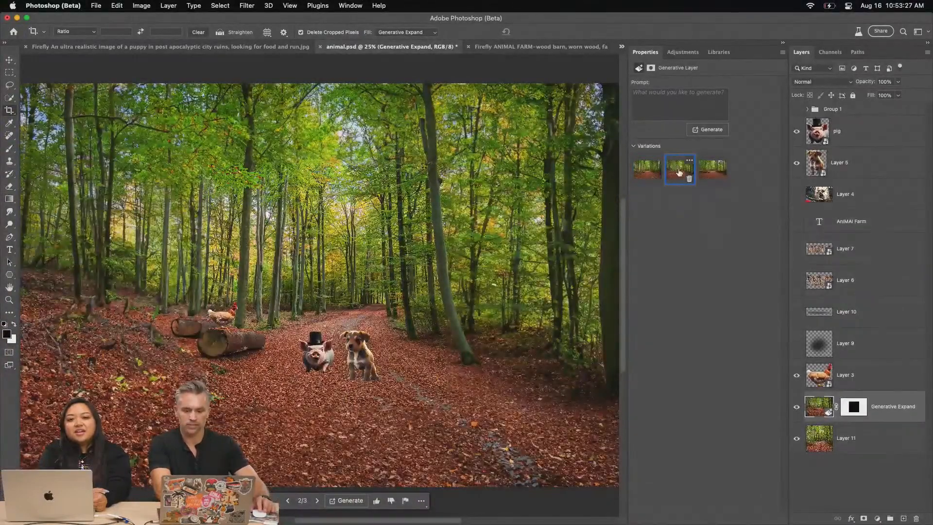
pyautogui.click(710, 171)
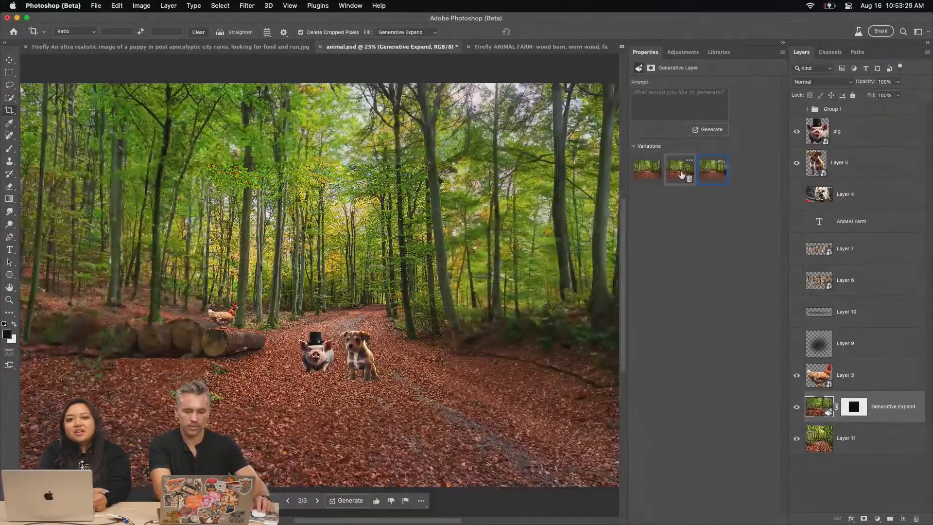
pyautogui.click(645, 172)
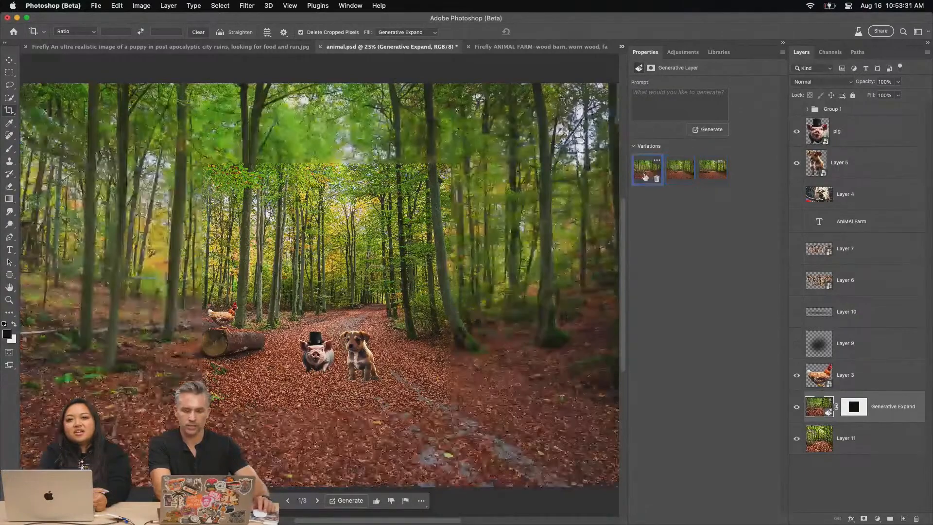
pyautogui.click(704, 174)
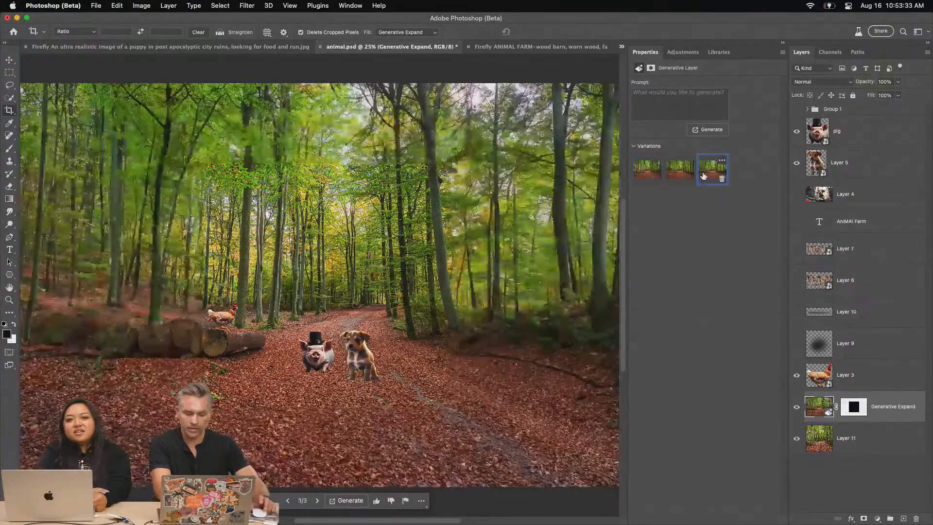
# Show the two wooden text layers and the two shadow layers behind them again
pyautogui.click(858, 289)
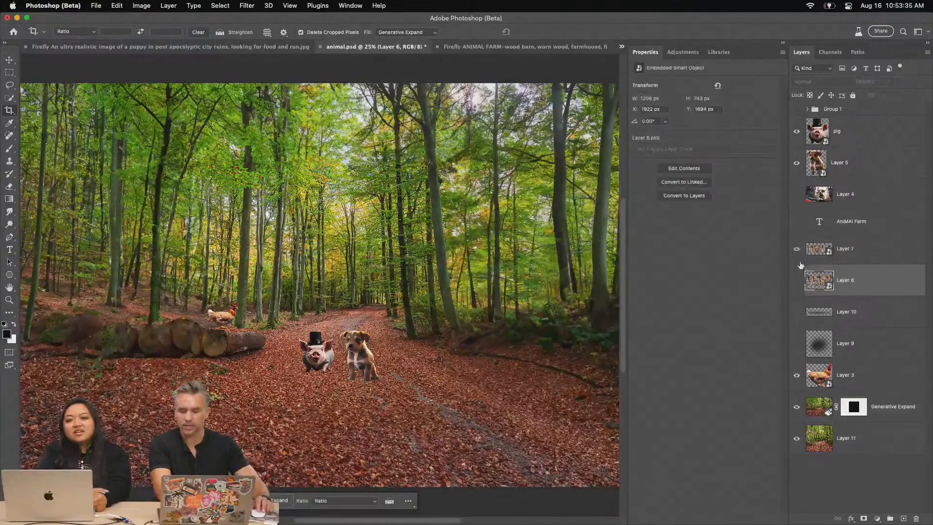
pyautogui.moveTo(797, 258); pyautogui.dragTo(796, 280)
pyautogui.click(846, 257)
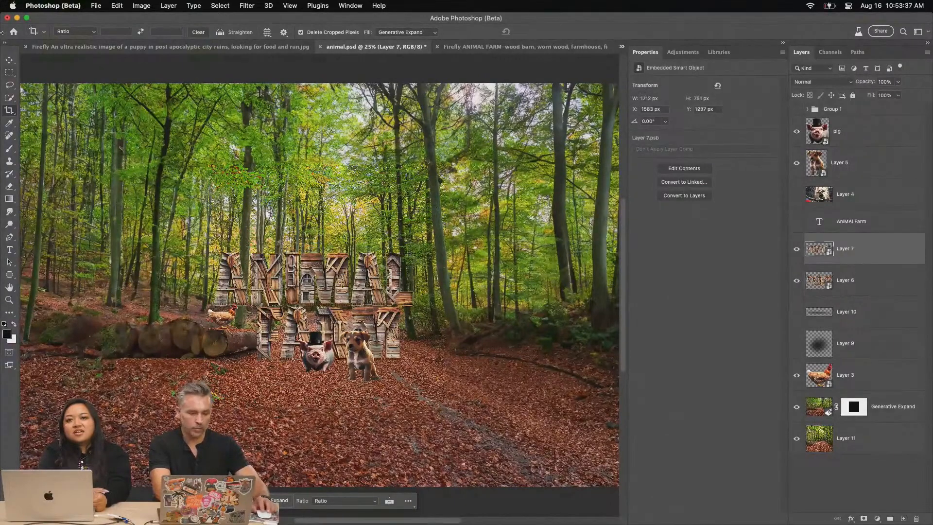
pyautogui.click(10, 59)
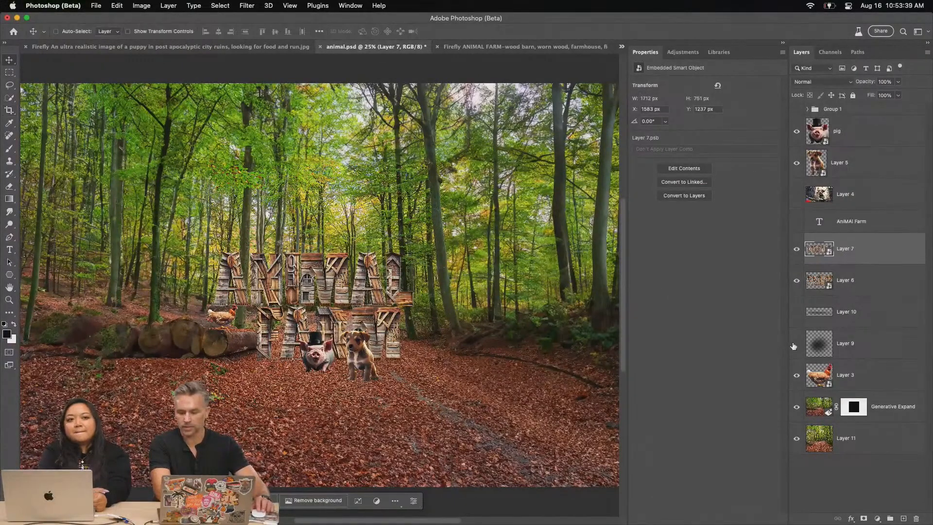
pyautogui.click(796, 344)
pyautogui.click(796, 312)
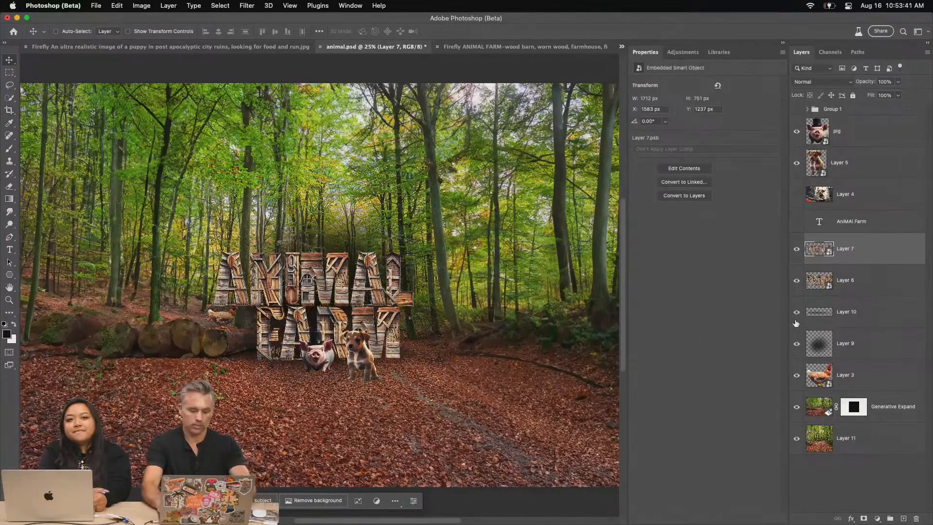
pyautogui.press('super+plus')
pyautogui.press('super+plus')
pyautogui.moveTo(210, 299); pyautogui.dragTo(482, 209)
pyautogui.click(9, 72)
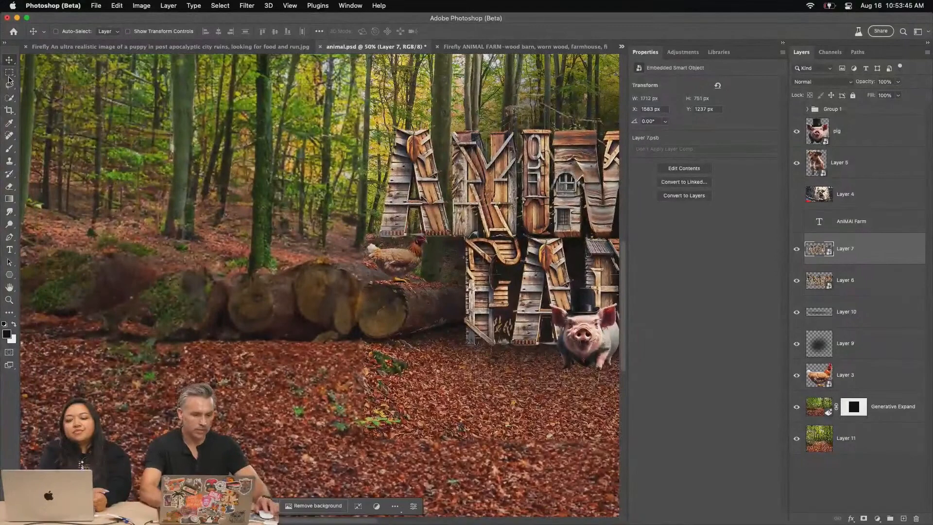
pyautogui.moveTo(131, 327); pyautogui.dragTo(312, 457)
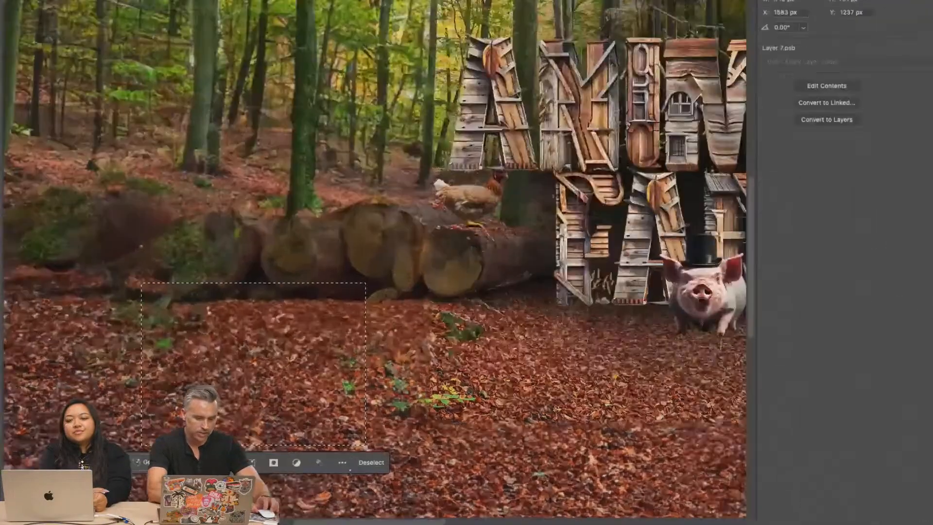
pyautogui.press('super+d')
pyautogui.press('super+0')
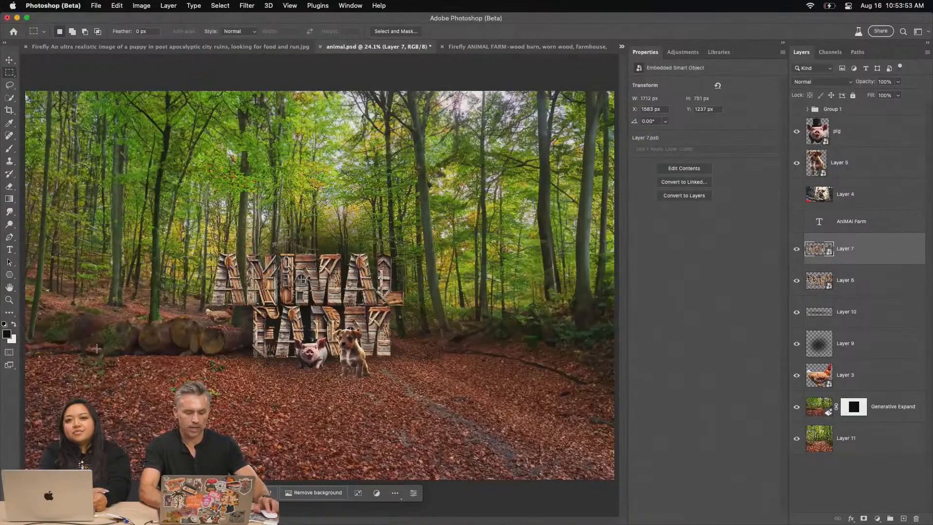
# Select the full-width leafy ground from the animals' feet down and generate a fill with the prompt "reflective water with ripples"
pyautogui.moveTo(617, 368); pyautogui.dragTo(22, 483)
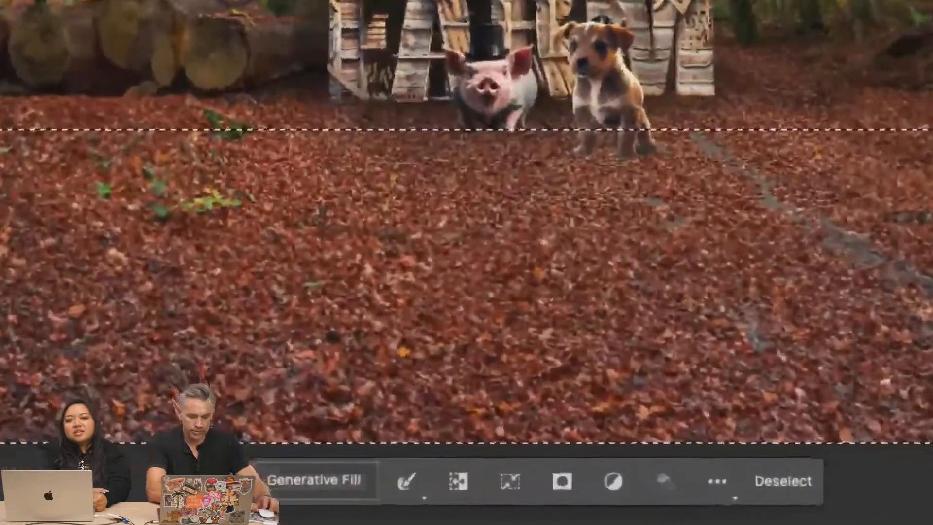
pyautogui.click(297, 485)
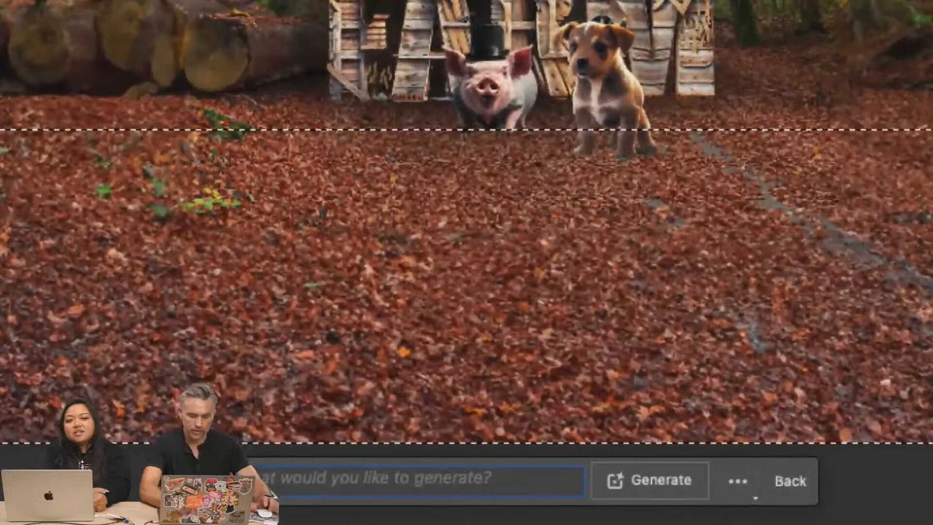
pyautogui.click(261, 483)
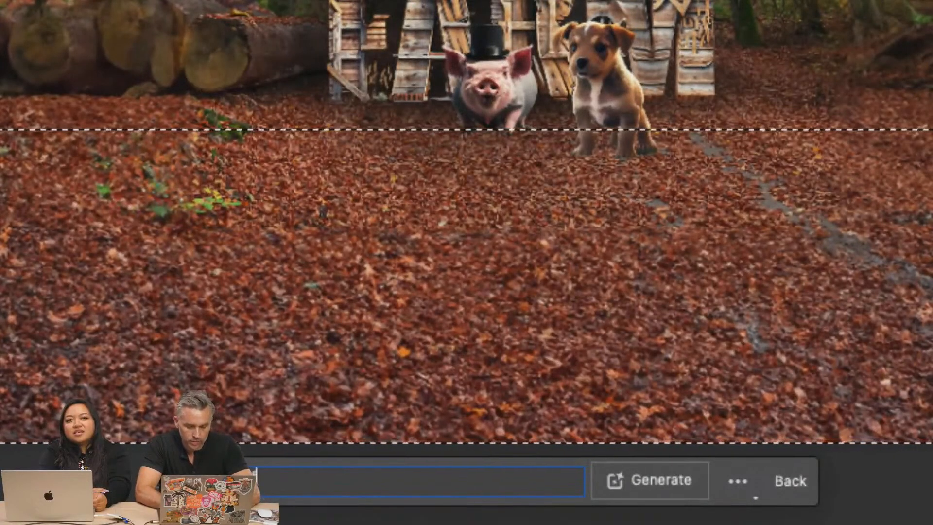
pyautogui.write('tive water with ripples')
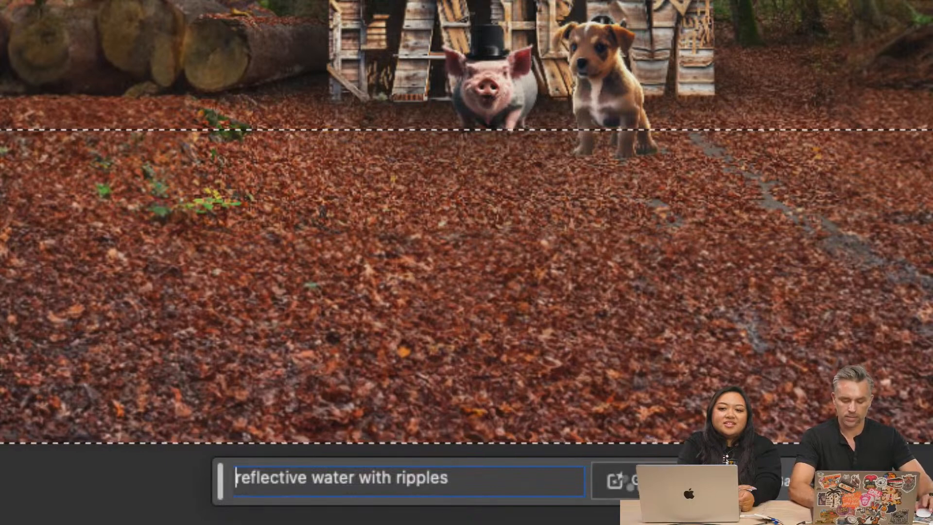
pyautogui.click(631, 480)
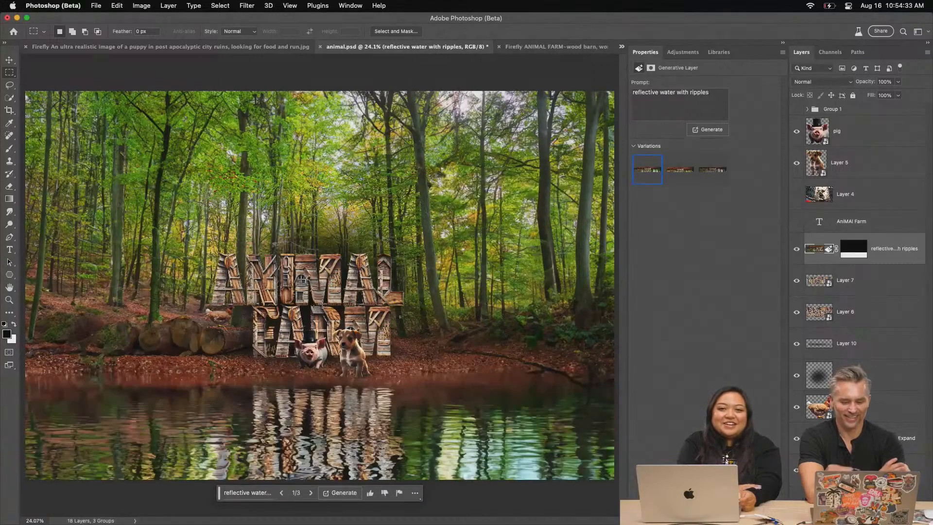
# Examine the composition in full-screen view, focusing on the wooden text and its reflection in the water
pyautogui.press('super+plus')
pyautogui.press('super+plus')
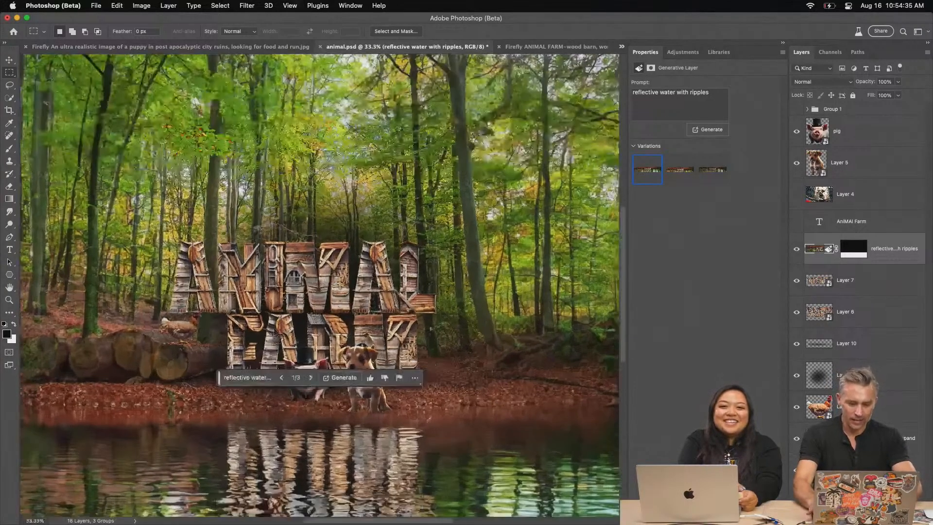
pyautogui.press('f')
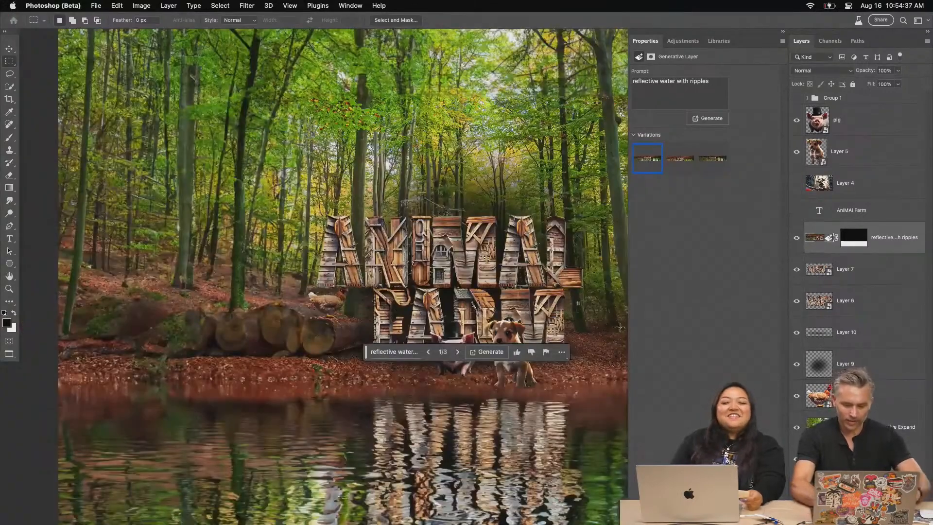
pyautogui.press('super+slash')
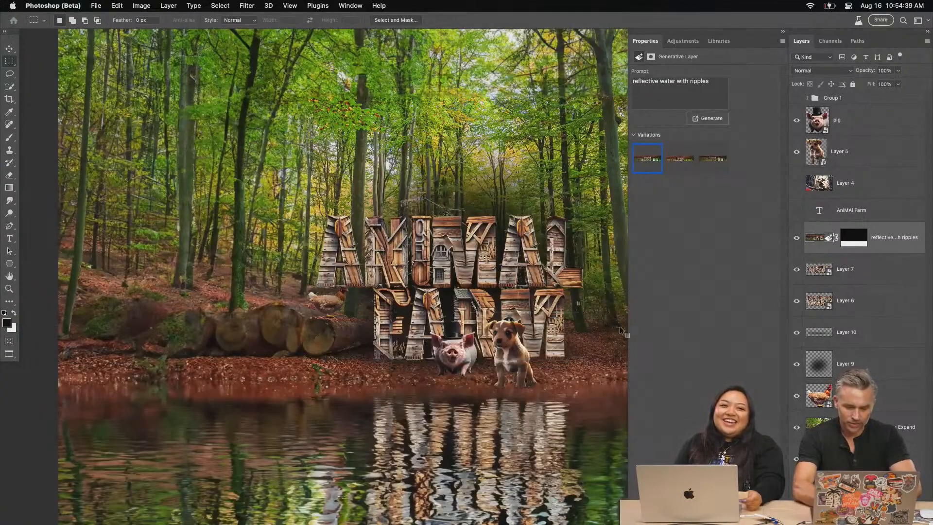
pyautogui.press('f')
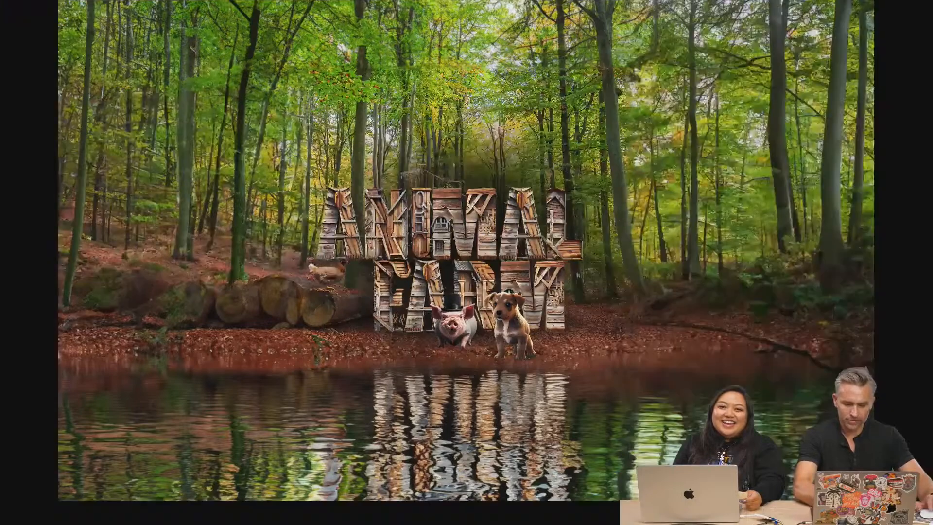
pyautogui.press('super+plus')
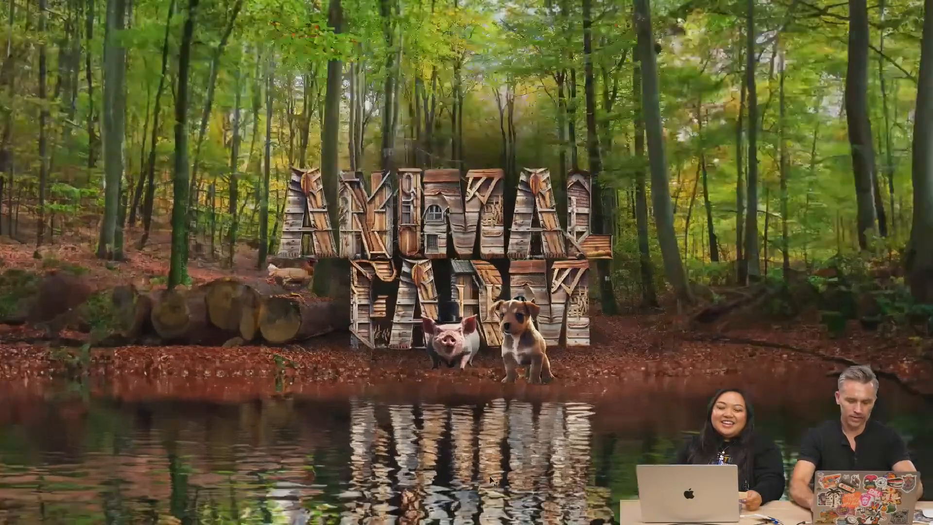
pyautogui.moveTo(221, 471); pyautogui.dragTo(293, 353)
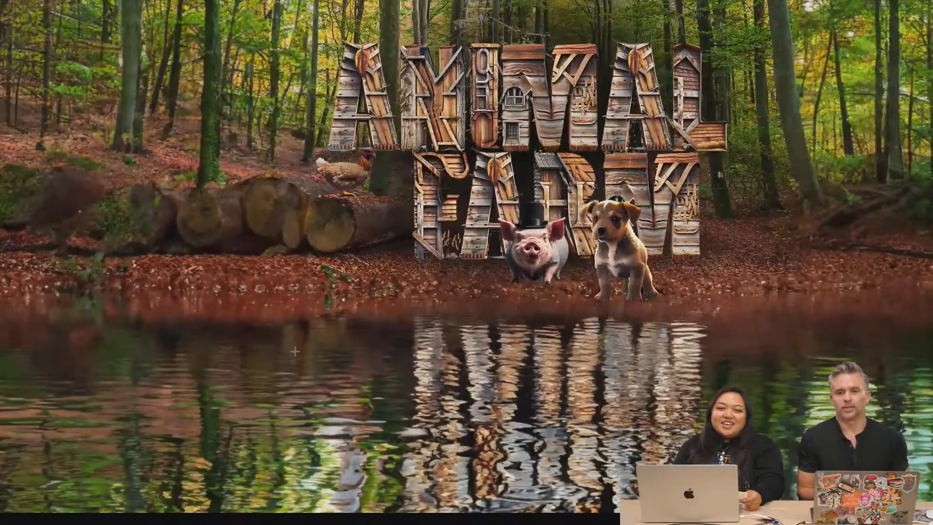